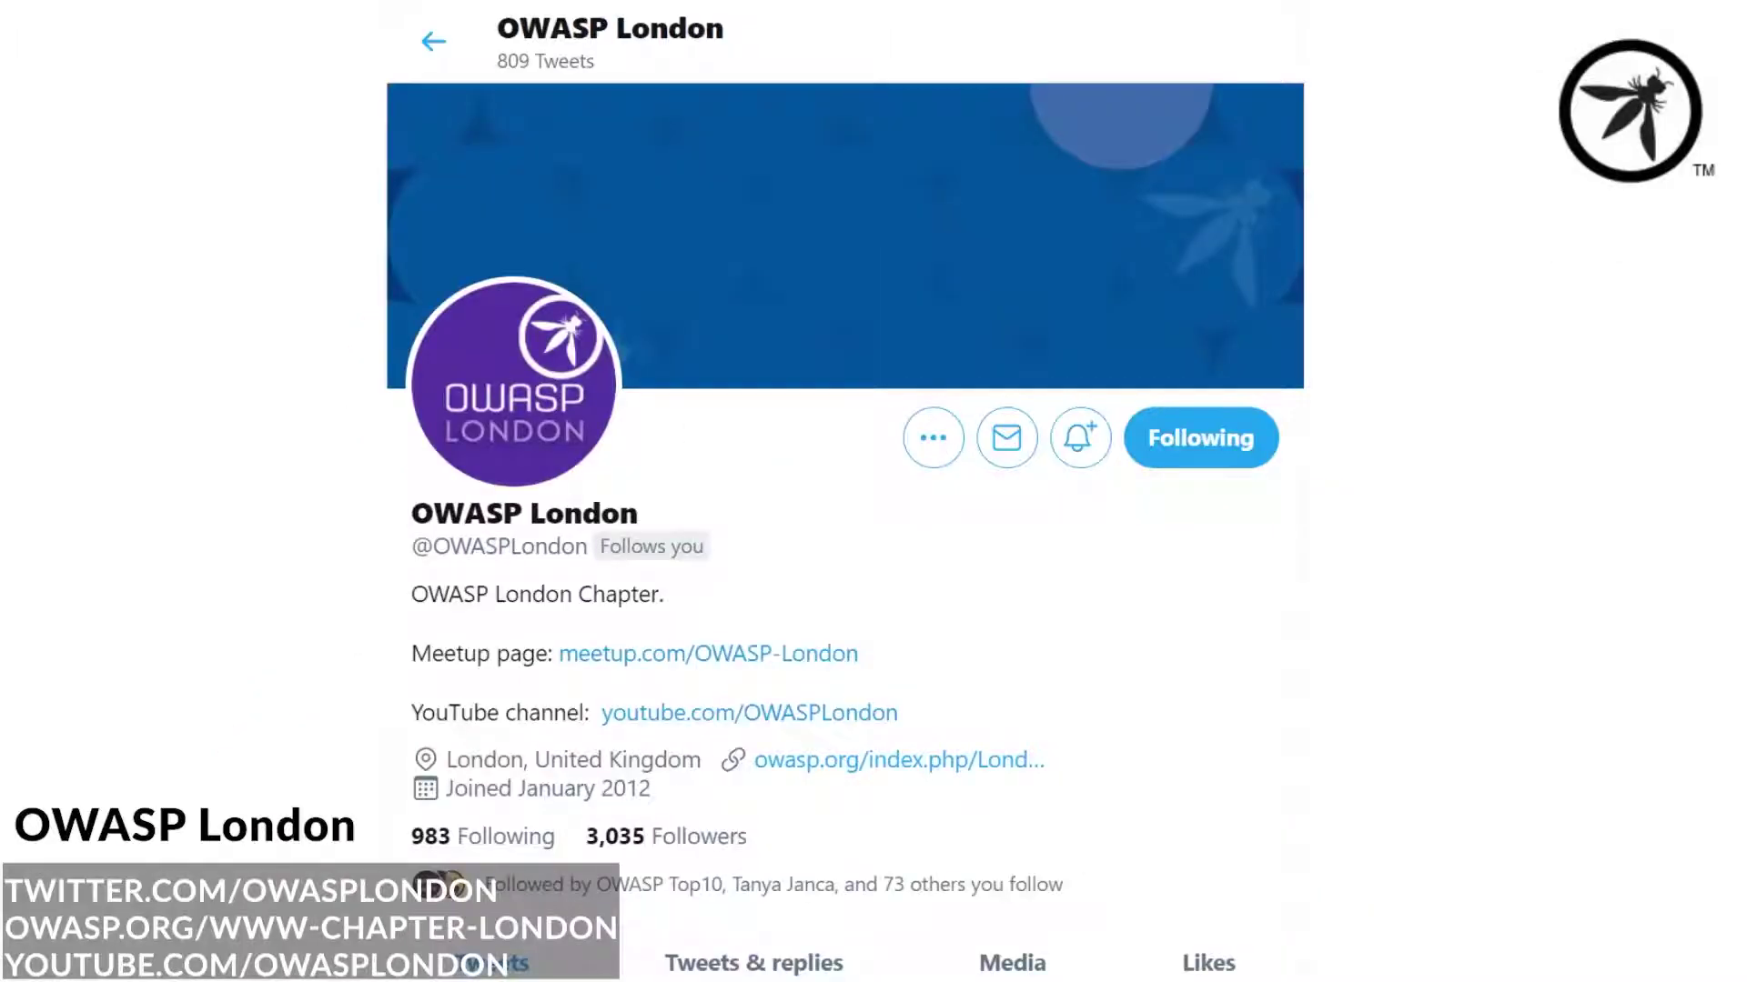
Scroll OWASP London's timeline from the pinned chapter meeting tweet past Brain Break to Call To Battle.
{"action": "scroll", "coordinate": [833, 528], "scroll_direction": "down", "scroll_amount": 10}
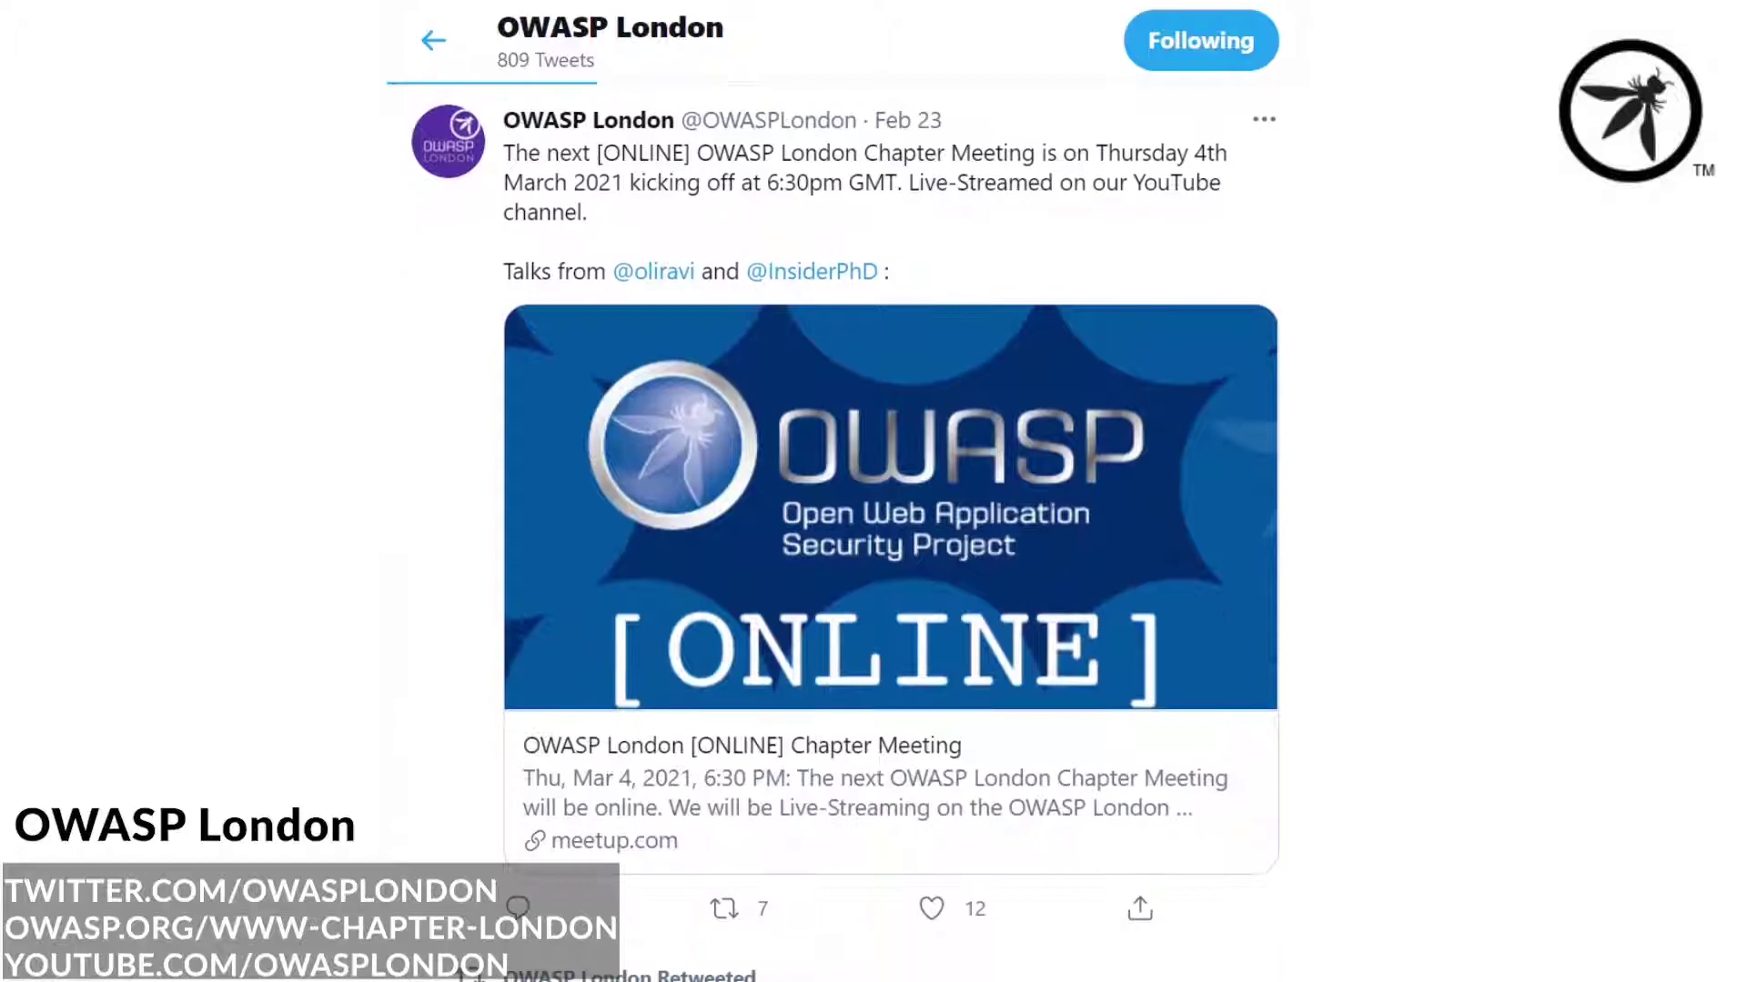
{"action": "scroll", "coordinate": [846, 527], "scroll_direction": "down", "scroll_amount": 14}
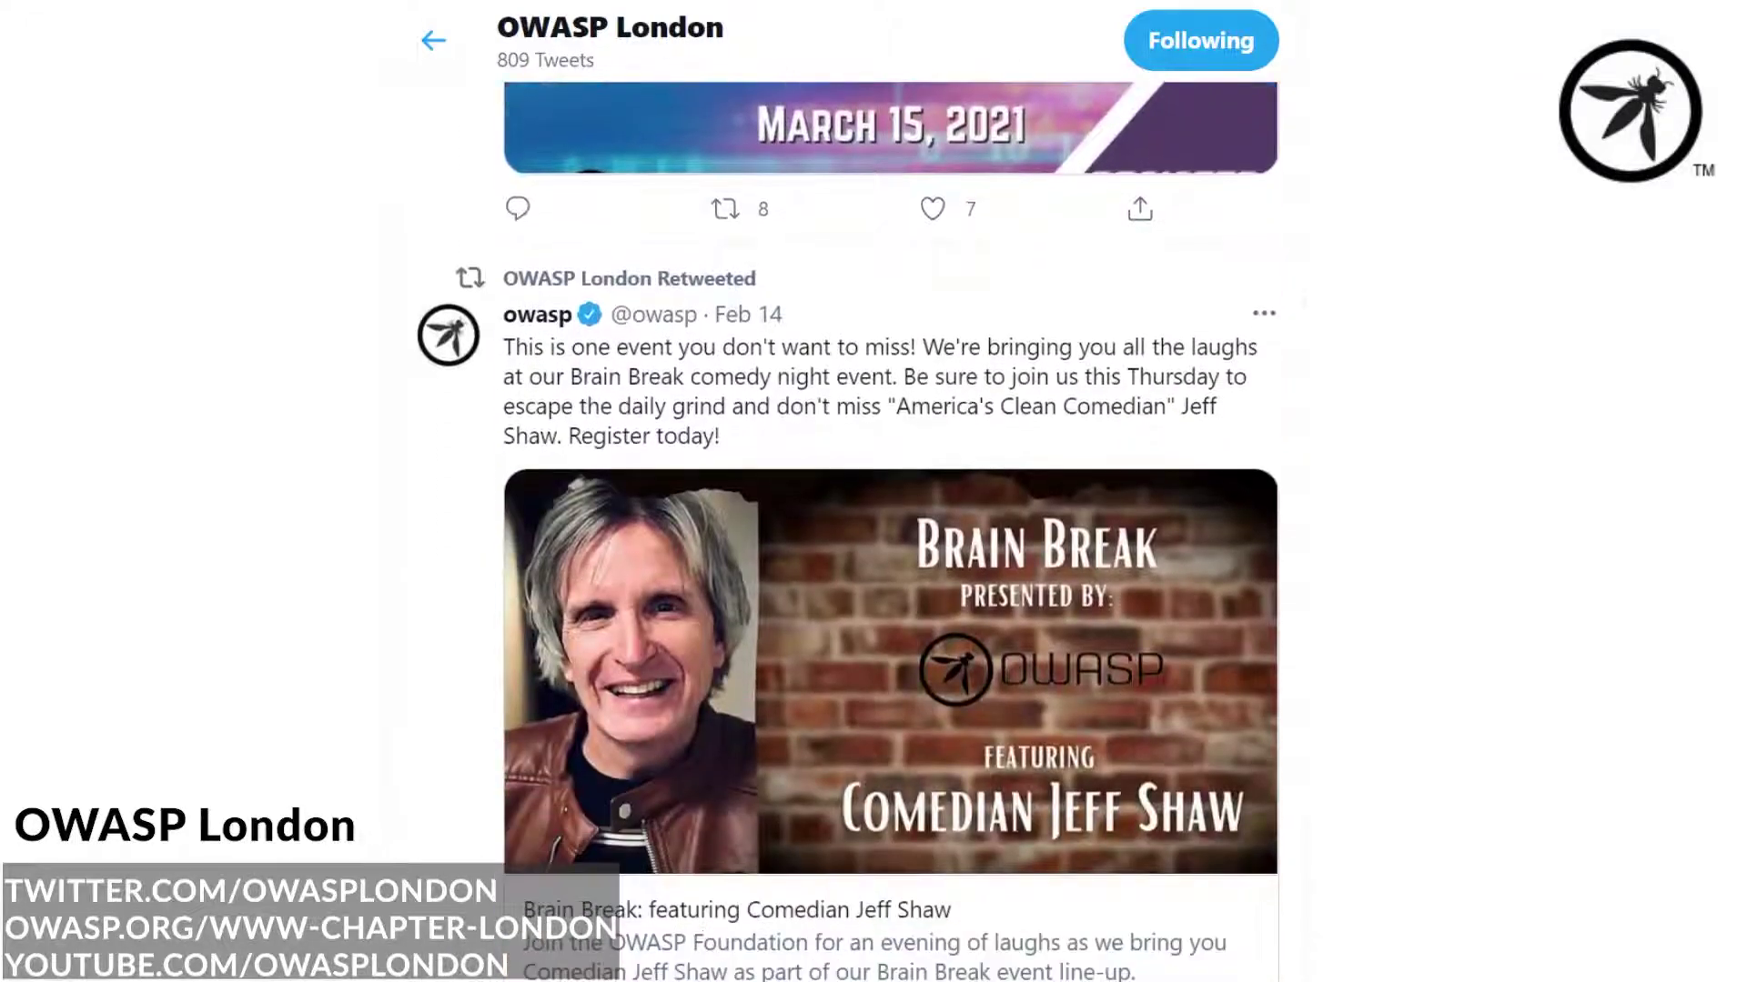
{"action": "scroll", "coordinate": [846, 527], "scroll_direction": "down", "scroll_amount": 16}
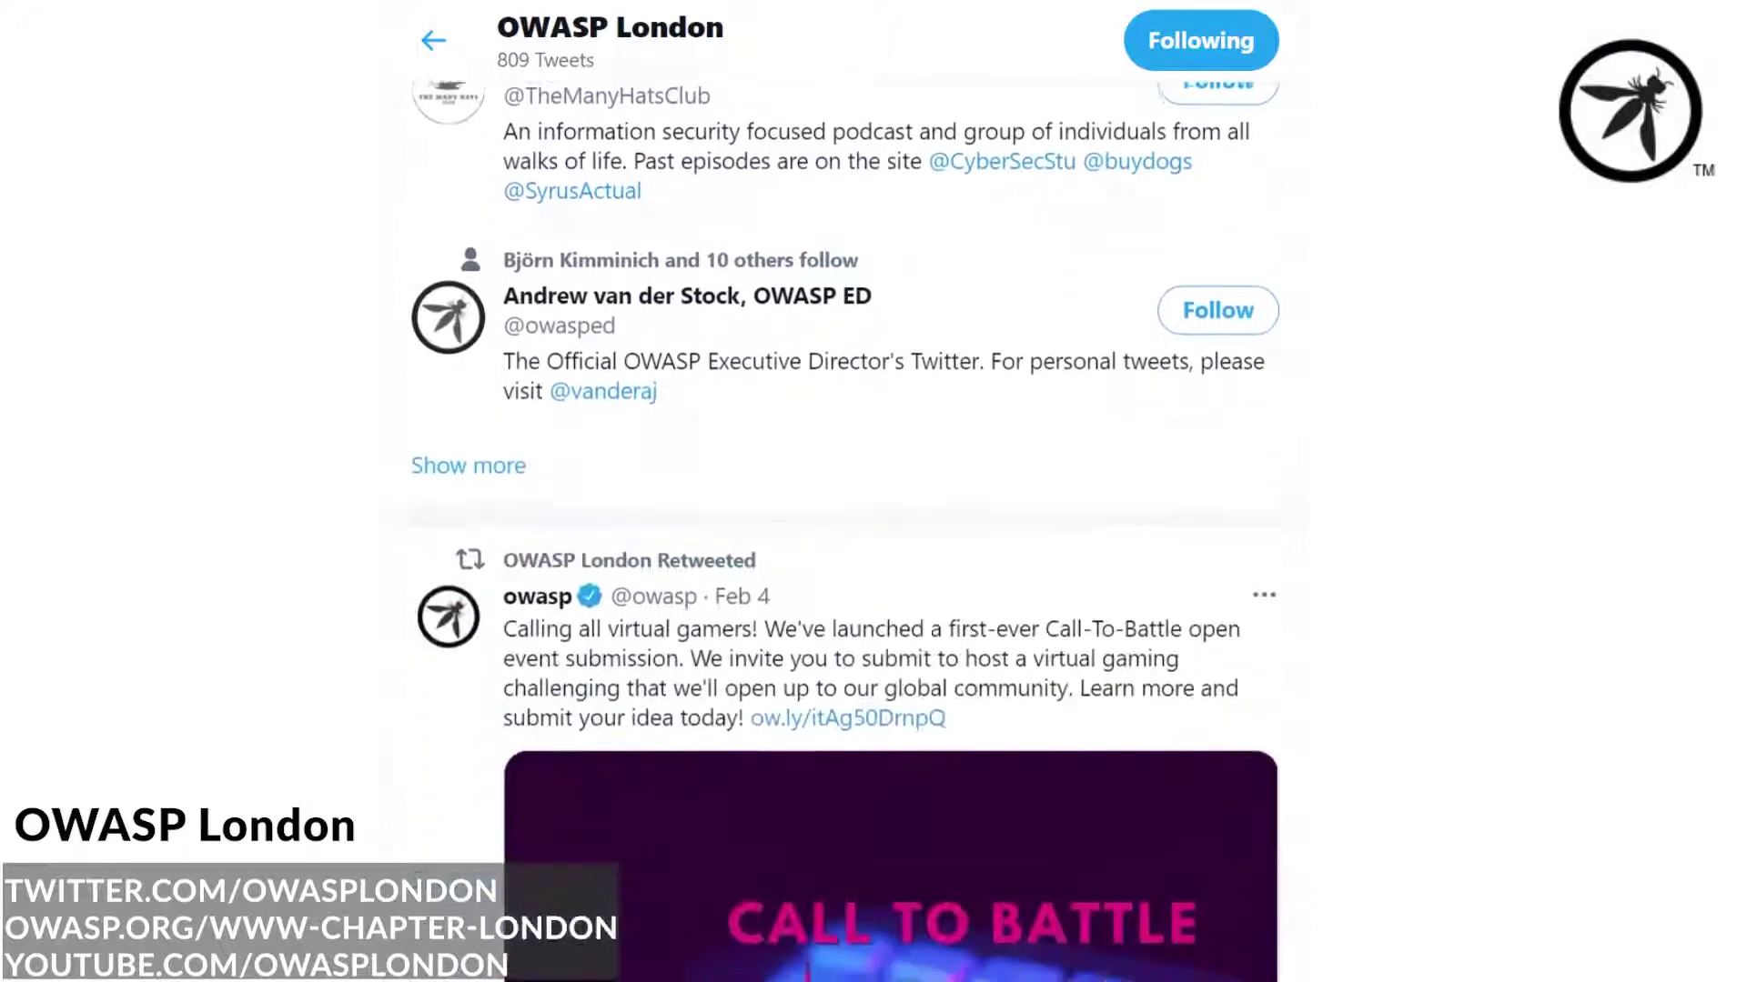
{"action": "scroll", "coordinate": [846, 527], "scroll_direction": "down", "scroll_amount": 11}
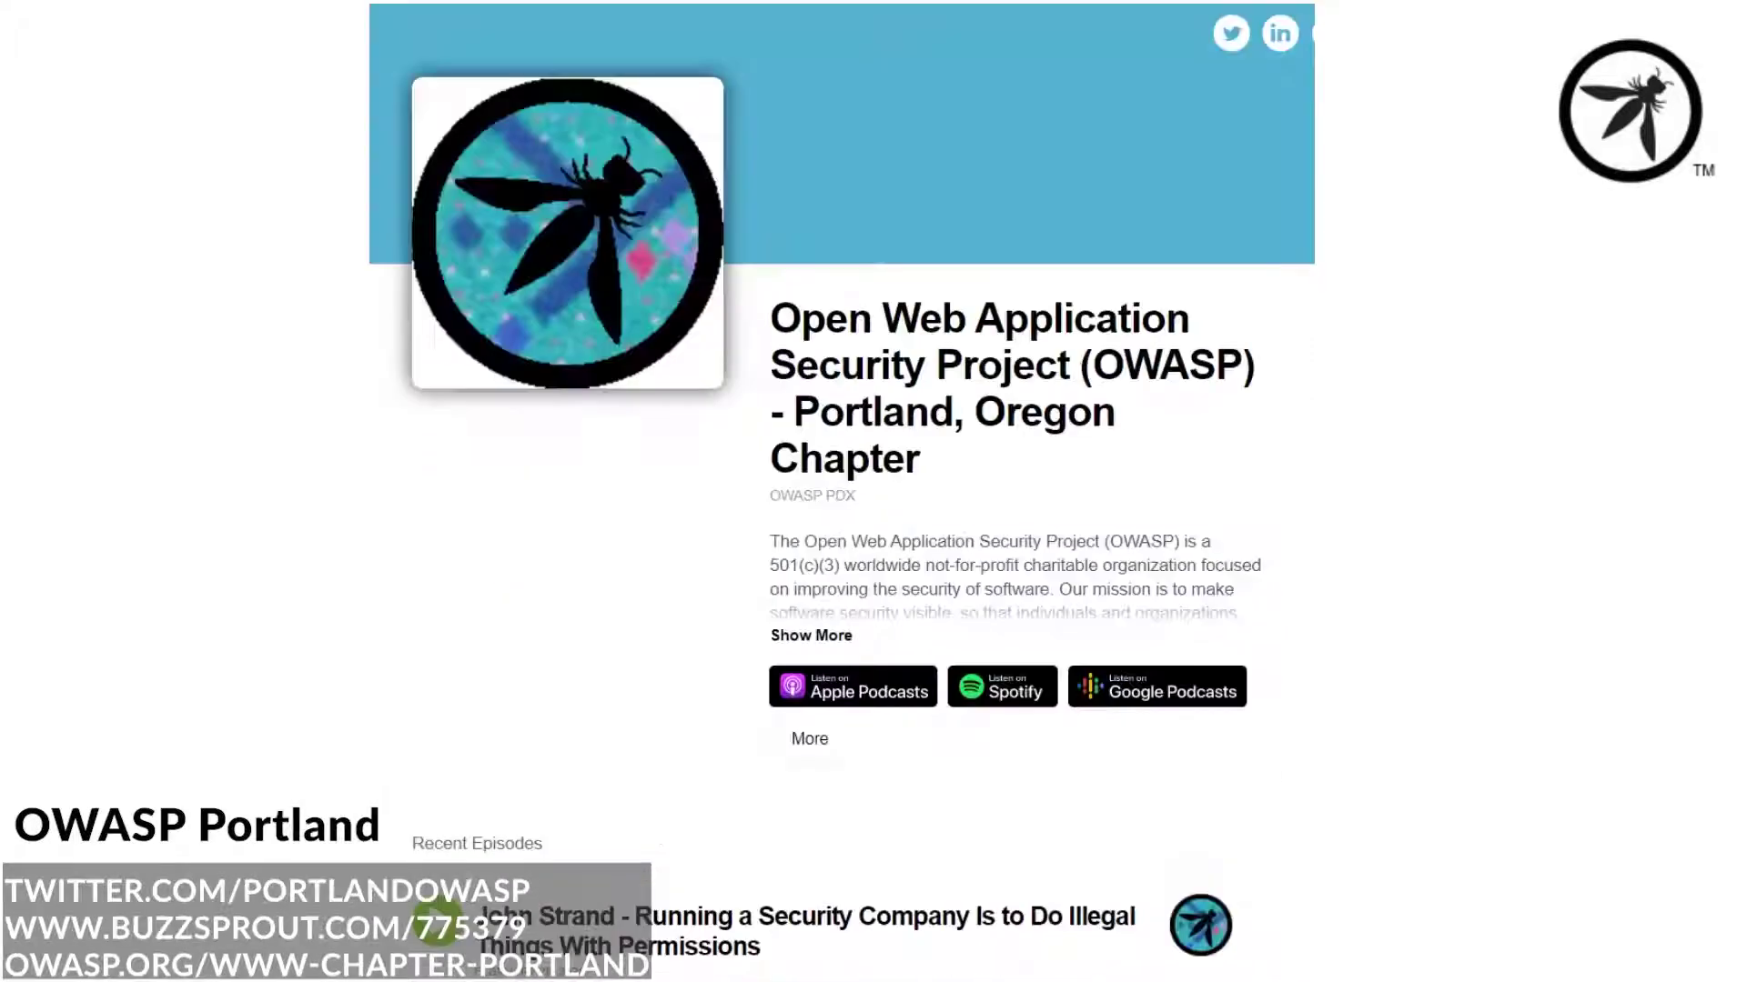
Scroll OWASP Portland's Recent Episodes past the Juice Shop hack session to December 2019 episodes.
{"action": "scroll", "coordinate": [842, 491], "scroll_direction": "down", "scroll_amount": 6}
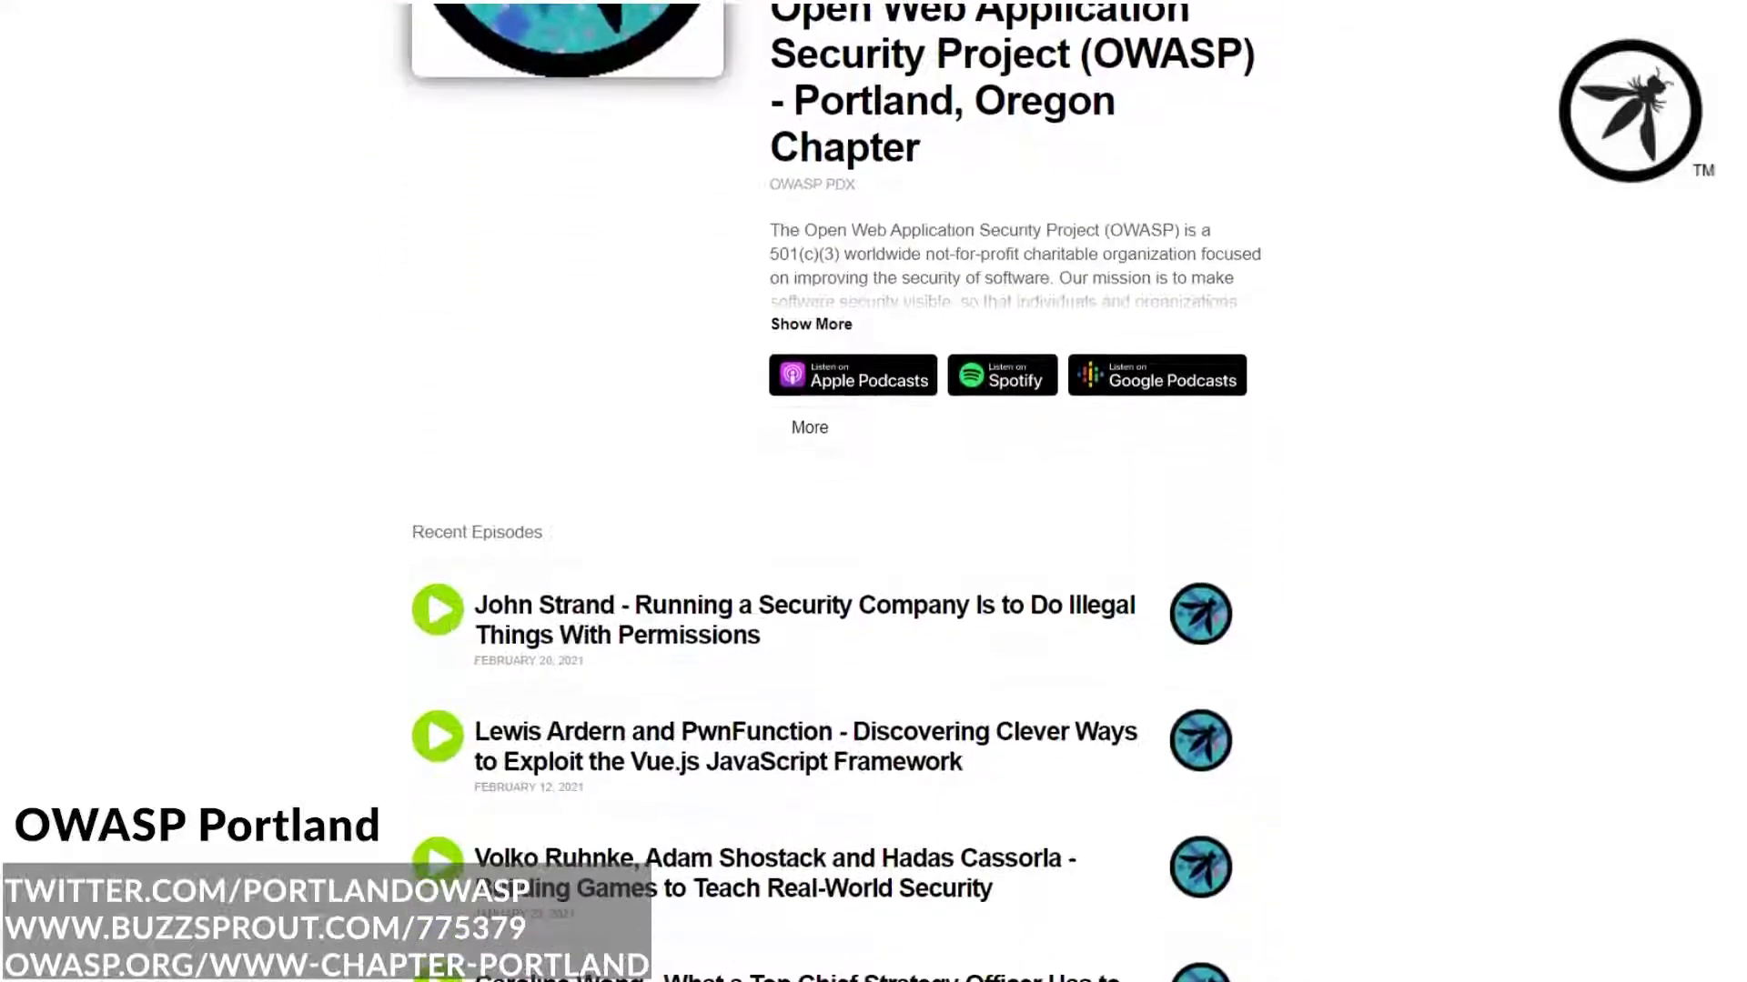
{"action": "scroll", "coordinate": [841, 491], "scroll_direction": "down", "scroll_amount": 8}
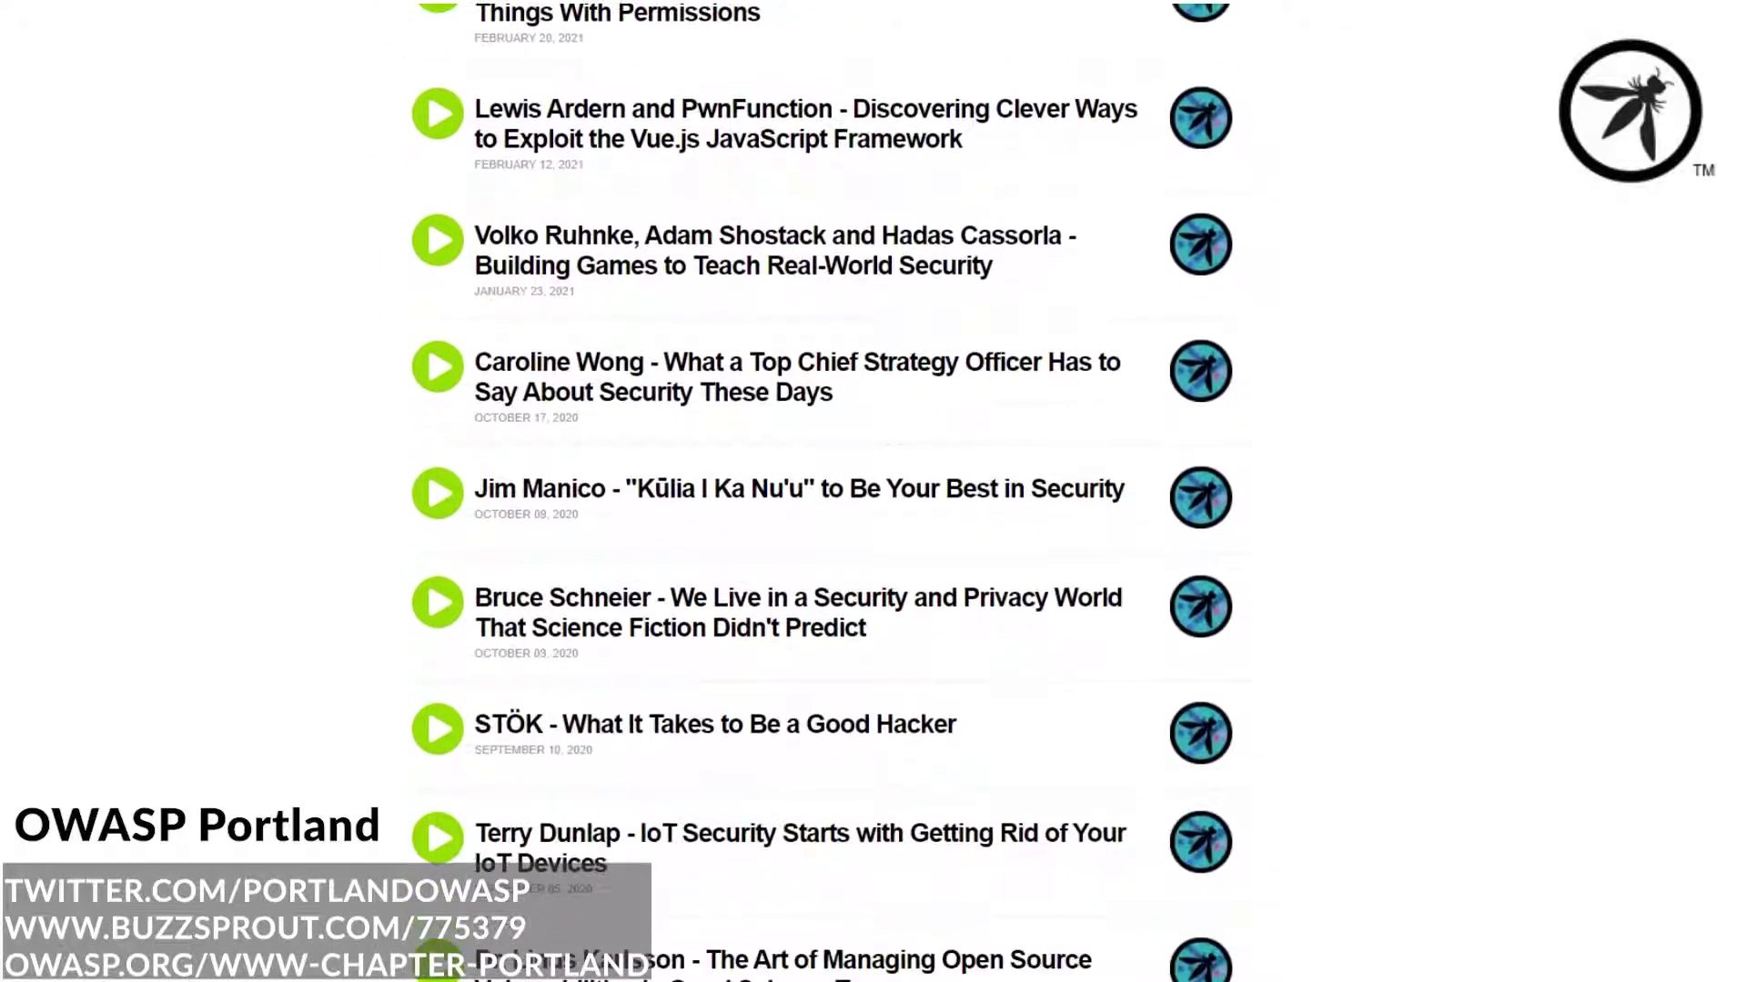
{"action": "scroll", "coordinate": [841, 491], "scroll_direction": "down", "scroll_amount": 8}
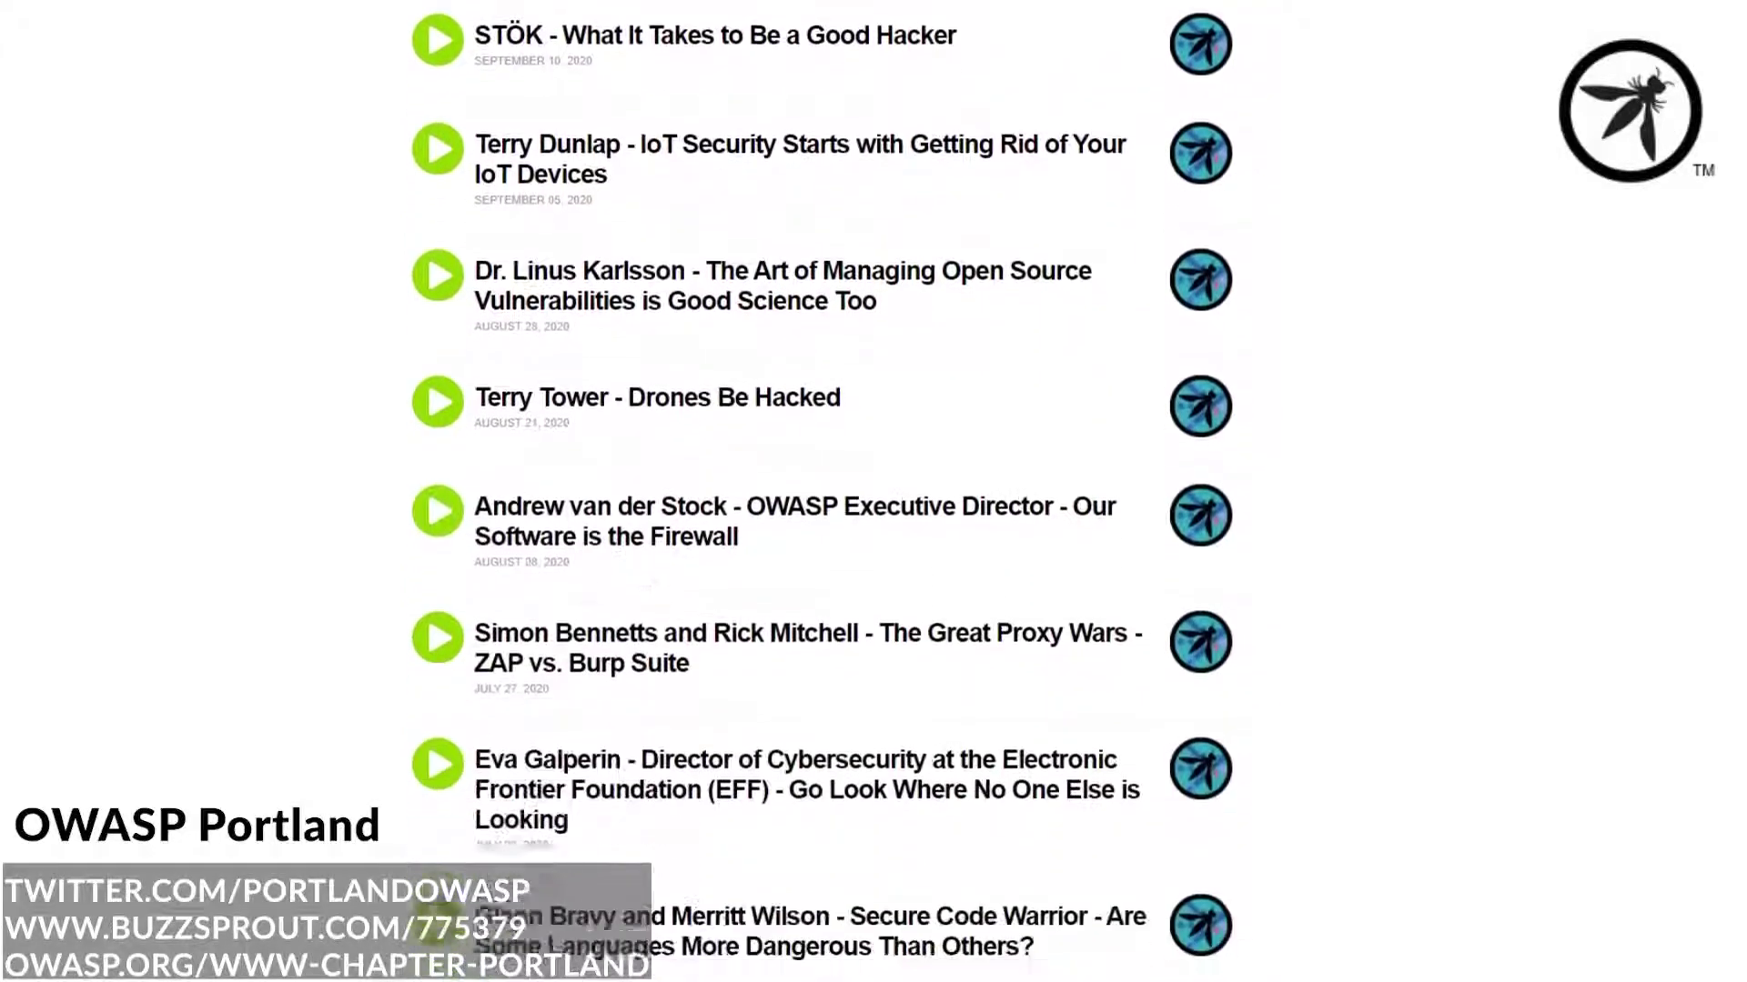
{"action": "scroll", "coordinate": [841, 491], "scroll_direction": "down", "scroll_amount": 9}
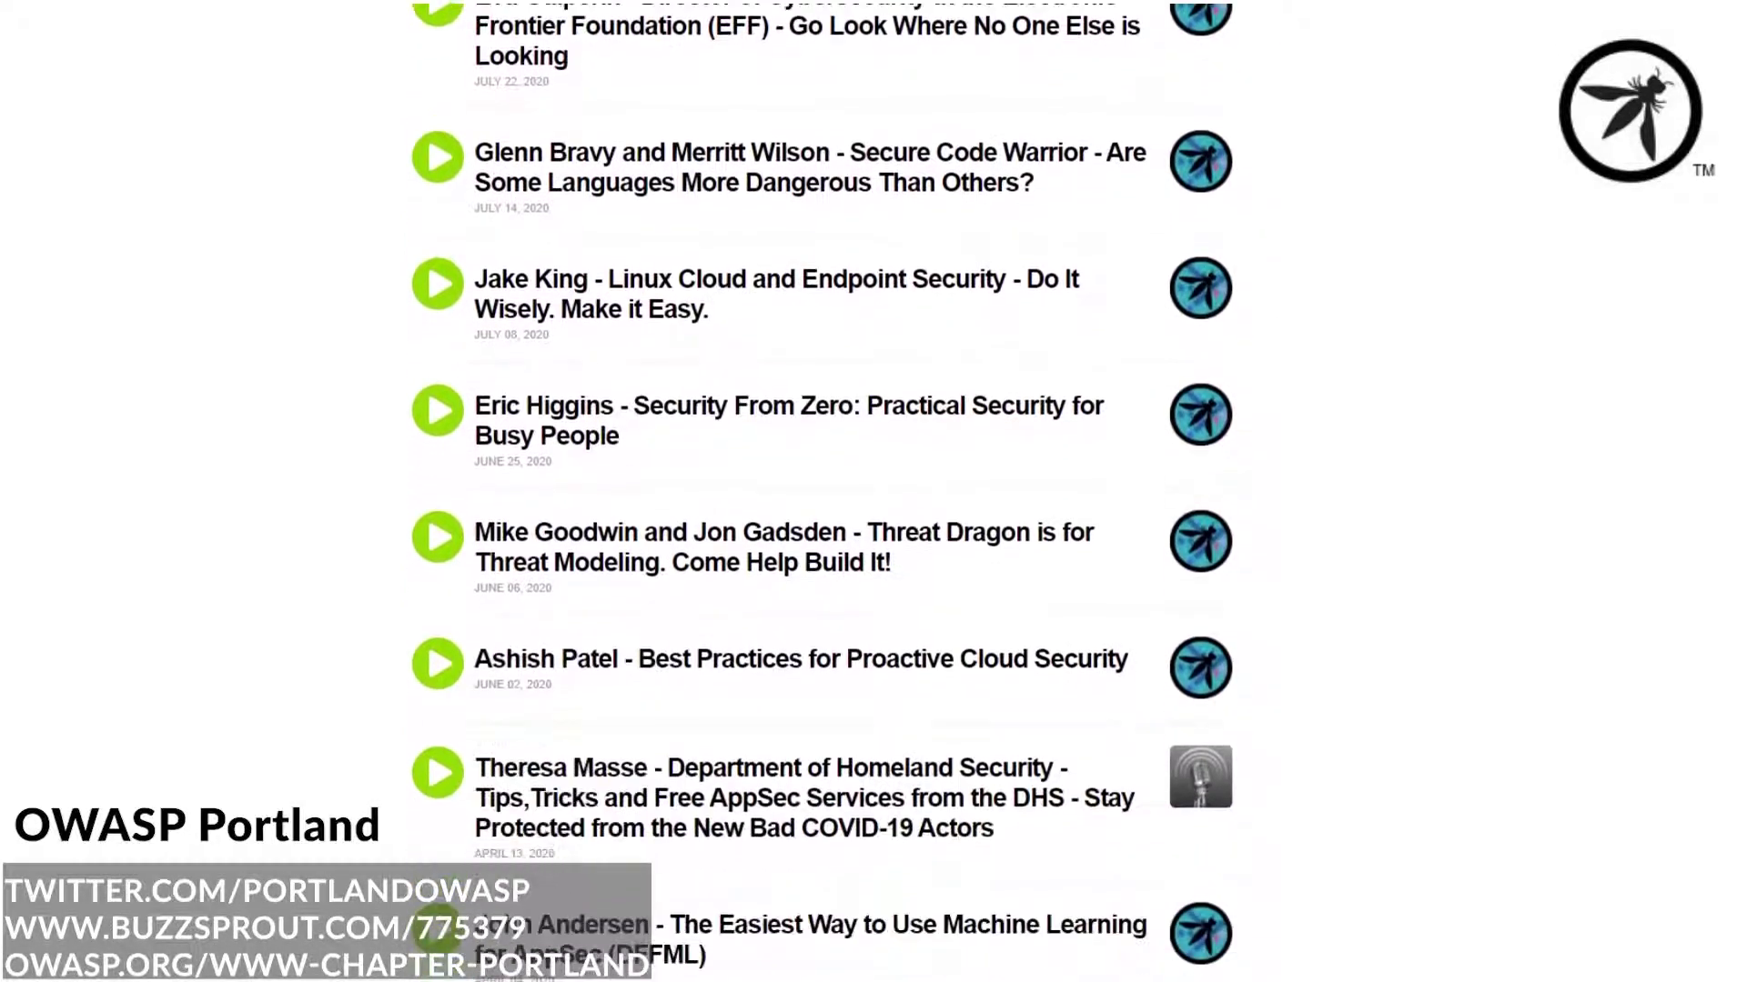
{"action": "scroll", "coordinate": [842, 491], "scroll_direction": "down", "scroll_amount": 7}
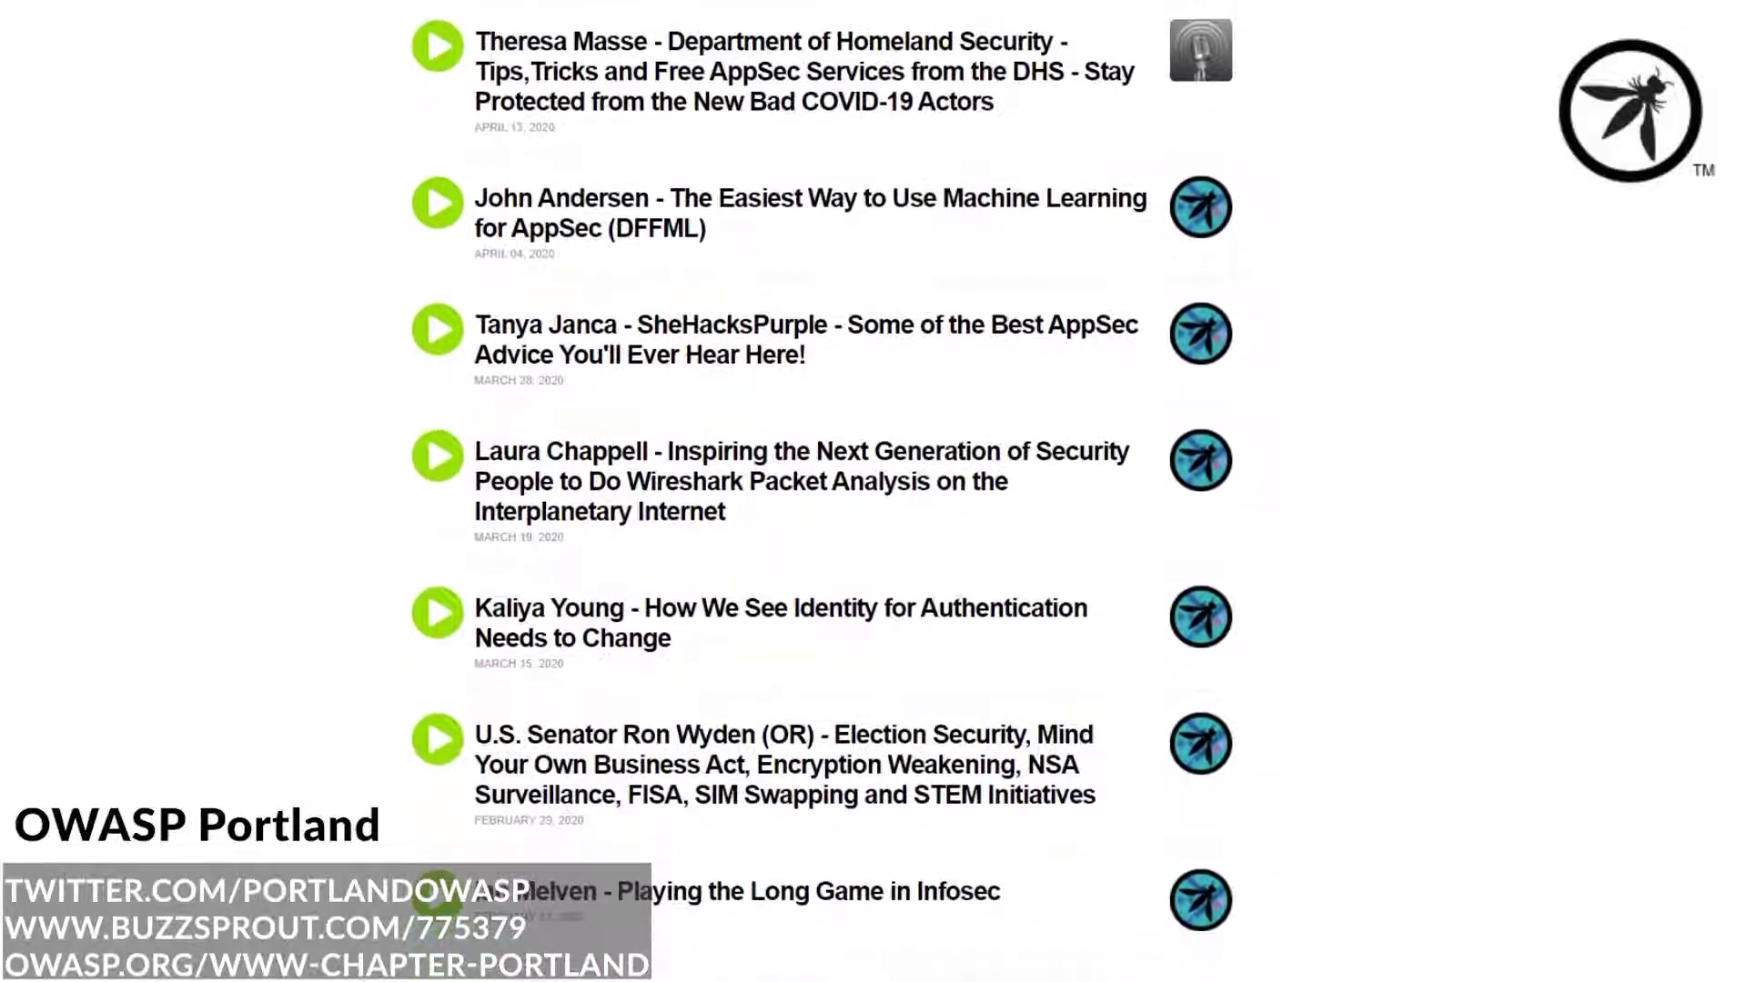
{"action": "scroll", "coordinate": [841, 491], "scroll_direction": "down", "scroll_amount": 6}
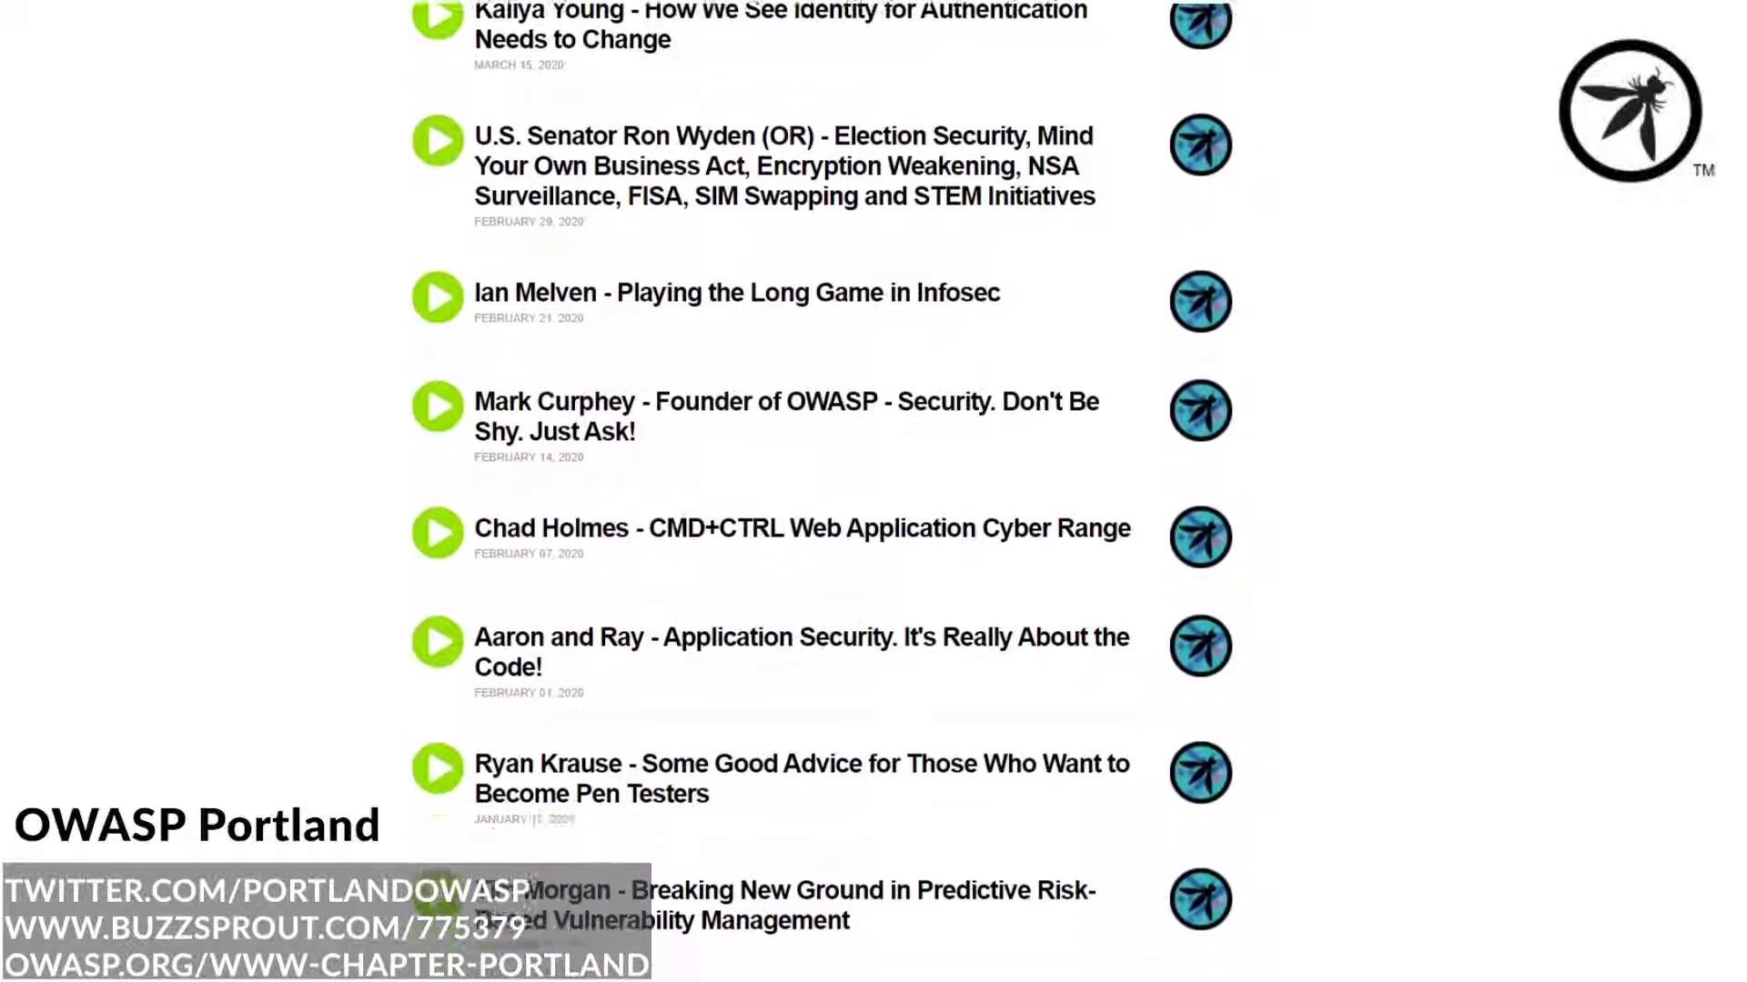
{"action": "scroll", "coordinate": [841, 491], "scroll_direction": "down", "scroll_amount": 3}
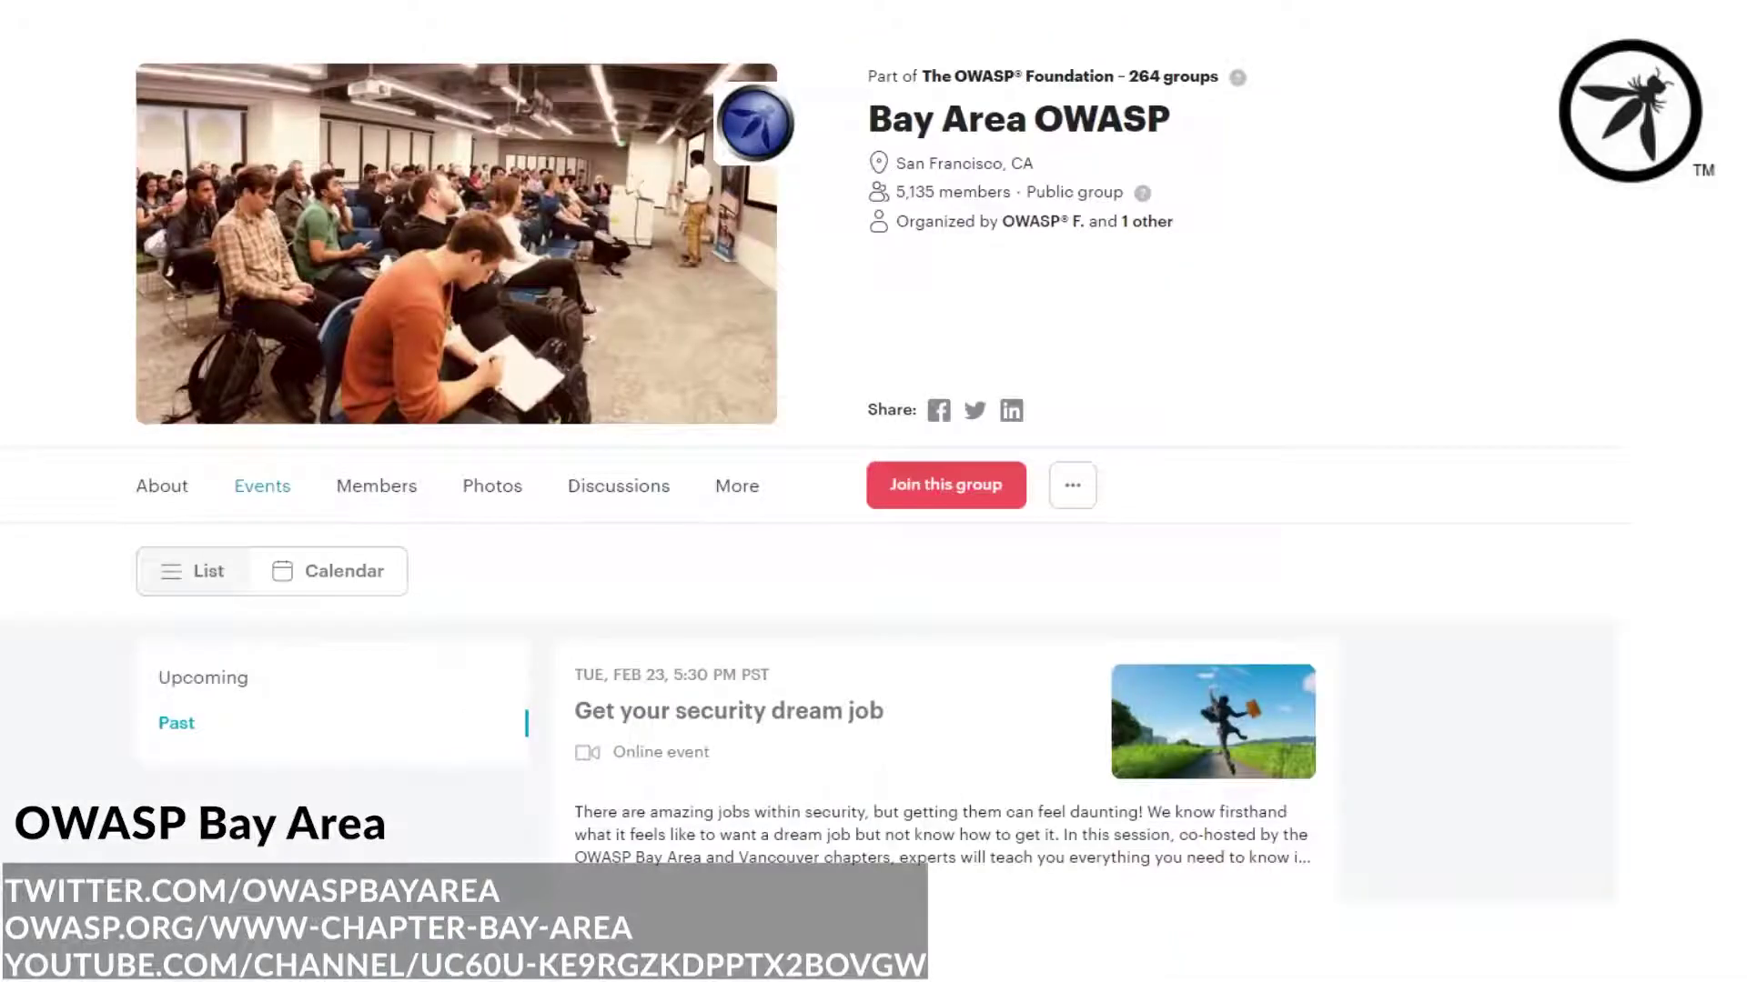
Scroll OWASP Bay Area's past Meetup events down to the FRIDA mobile reverse engineering session.
{"action": "scroll", "coordinate": [808, 491], "scroll_direction": "down", "scroll_amount": 5}
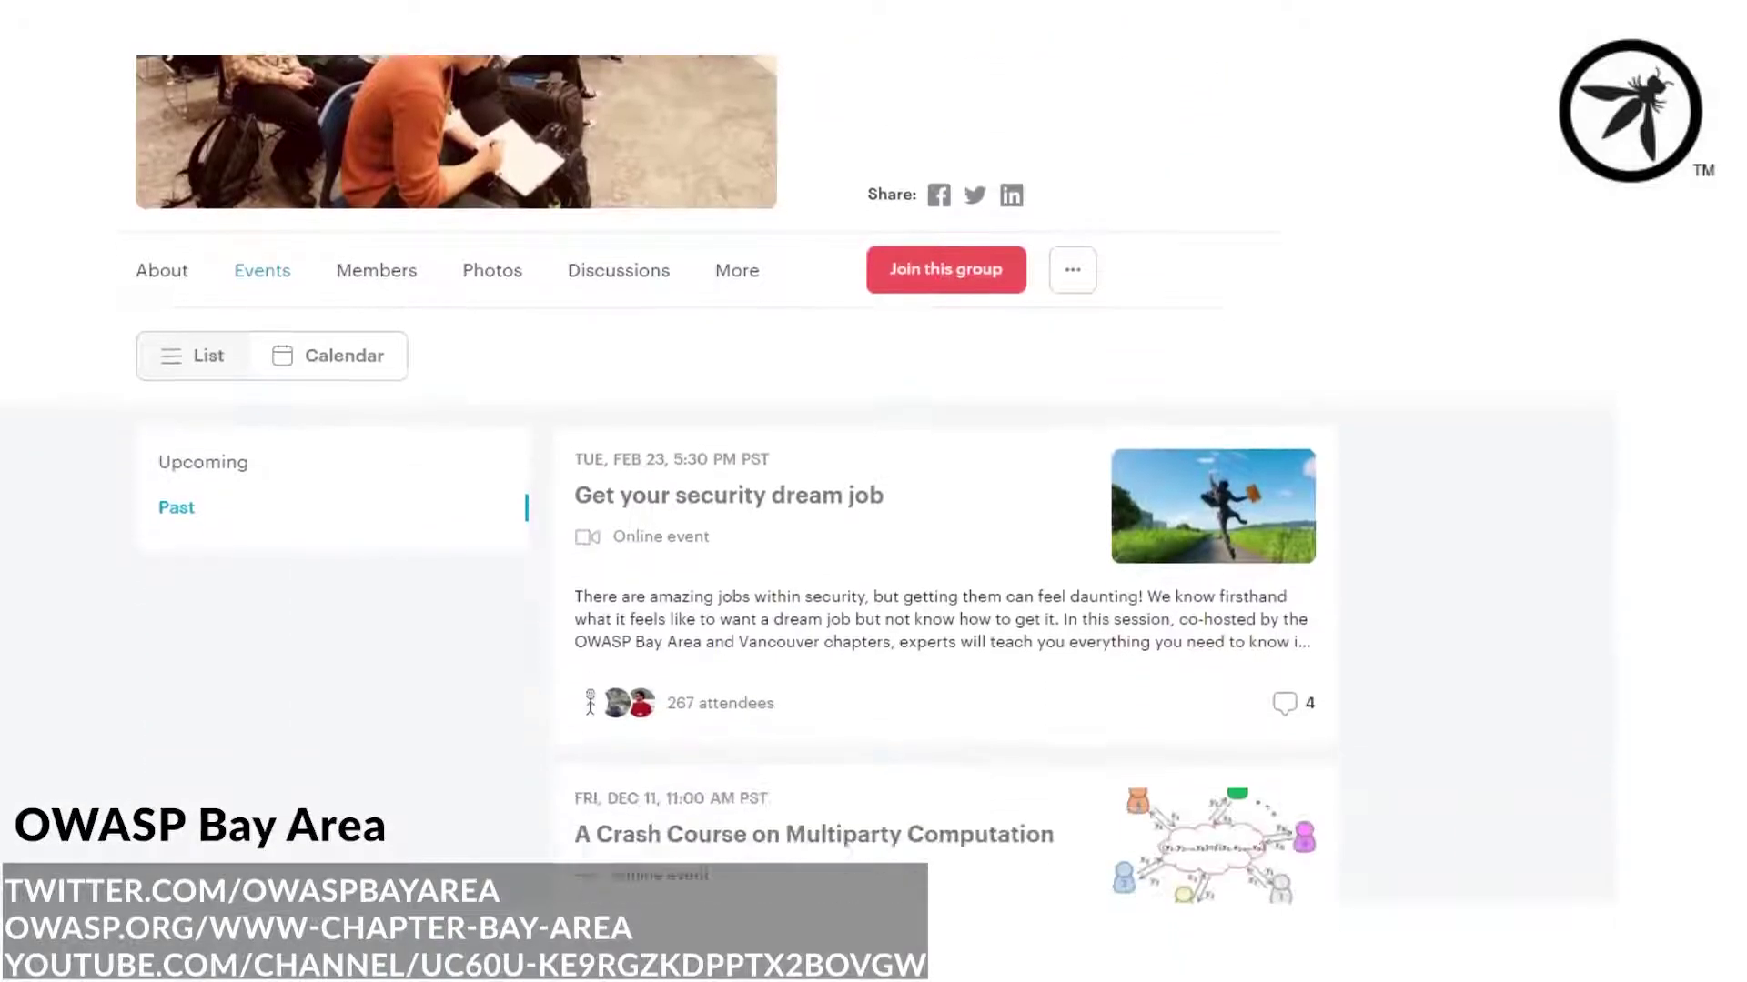
{"action": "scroll", "coordinate": [808, 491], "scroll_direction": "down", "scroll_amount": 6}
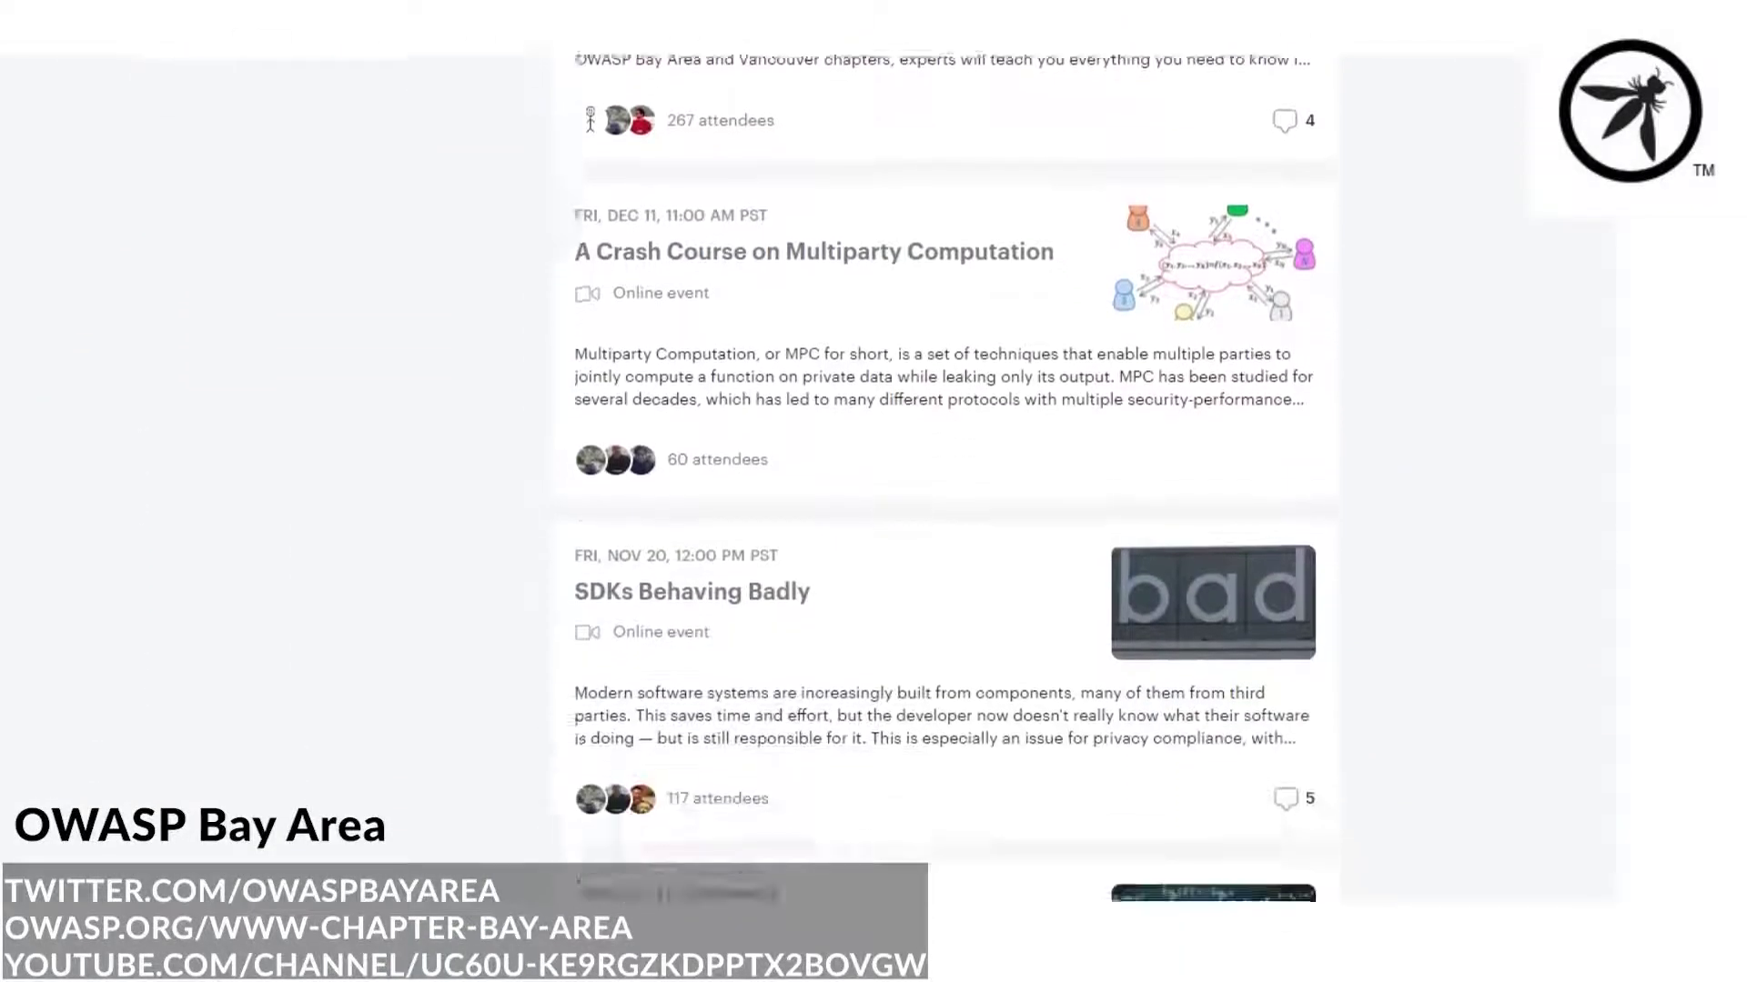
{"action": "scroll", "coordinate": [808, 491], "scroll_direction": "down", "scroll_amount": 6}
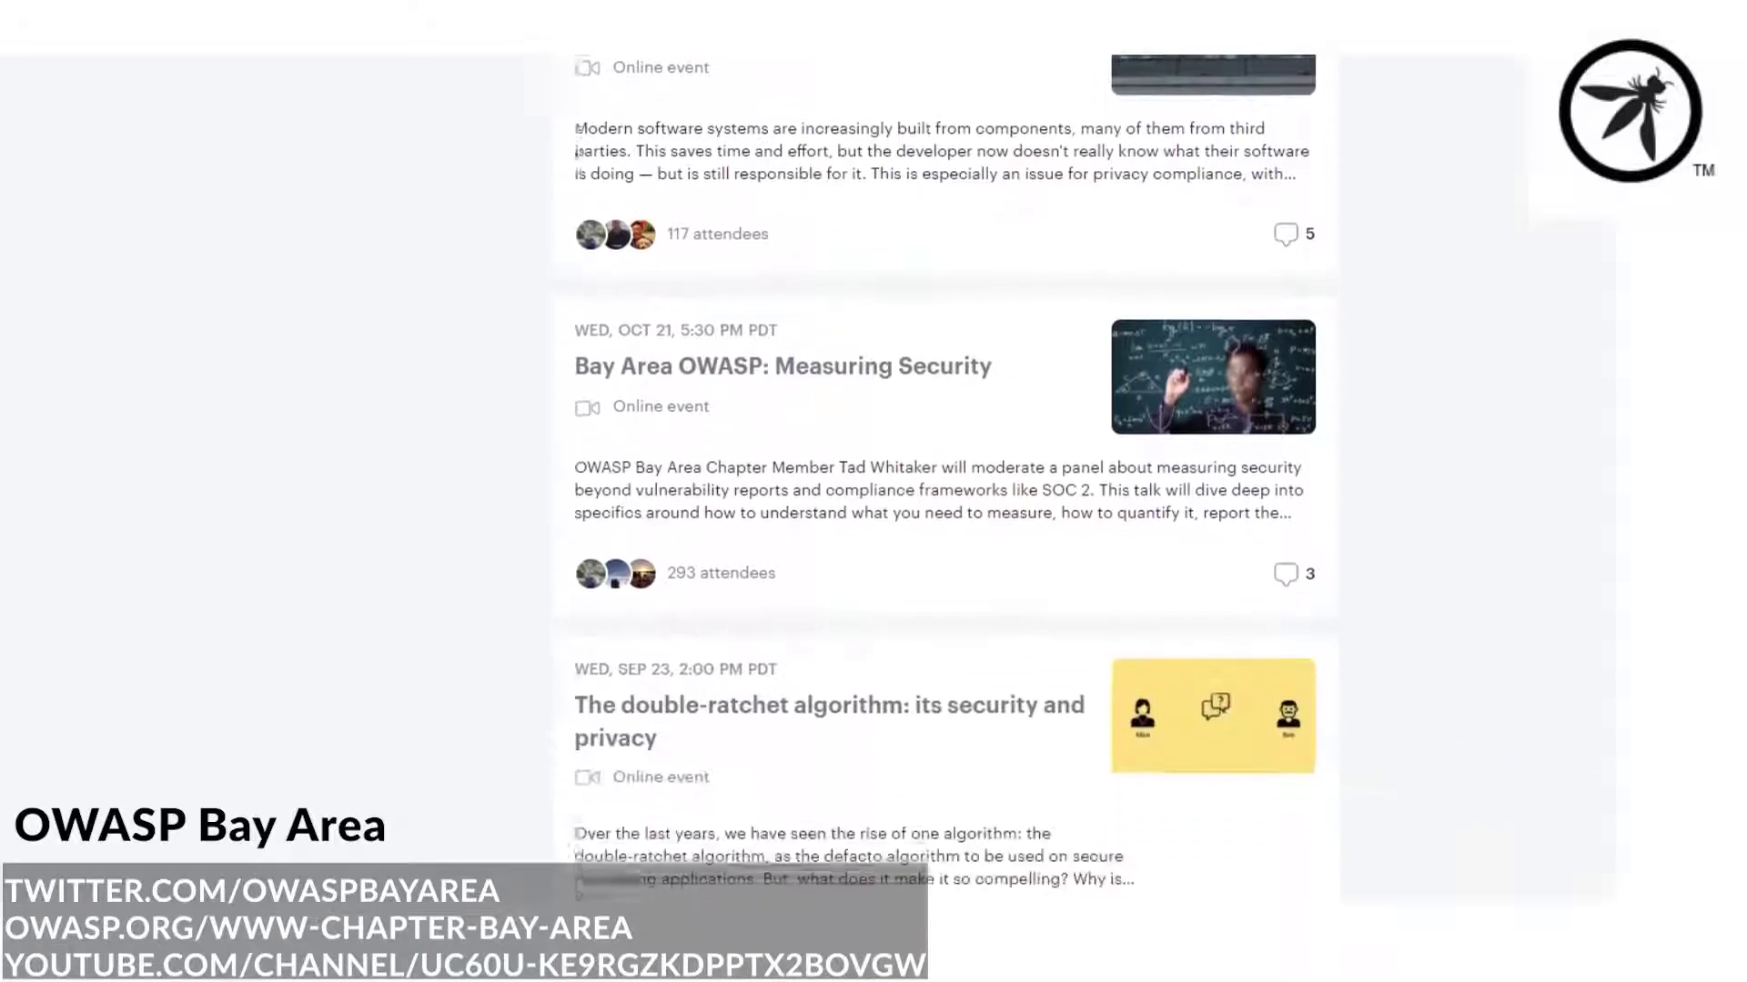
{"action": "scroll", "coordinate": [807, 491], "scroll_direction": "down", "scroll_amount": 6}
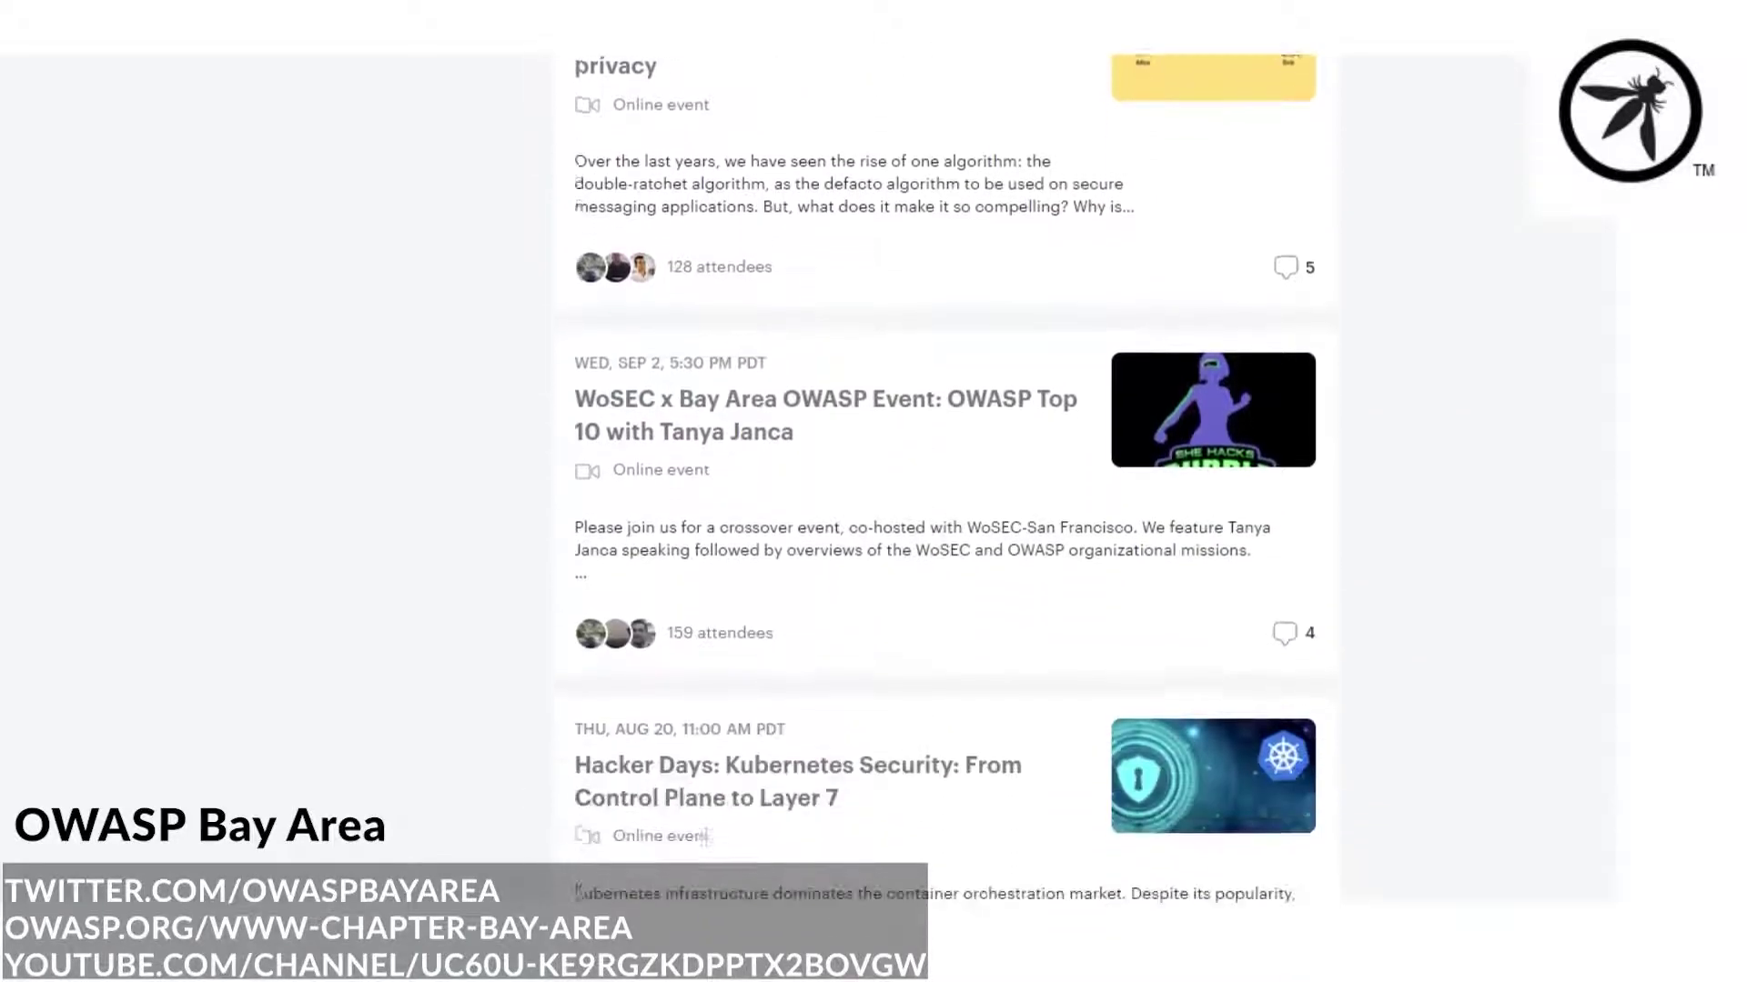
{"action": "scroll", "coordinate": [808, 491], "scroll_direction": "down", "scroll_amount": 6}
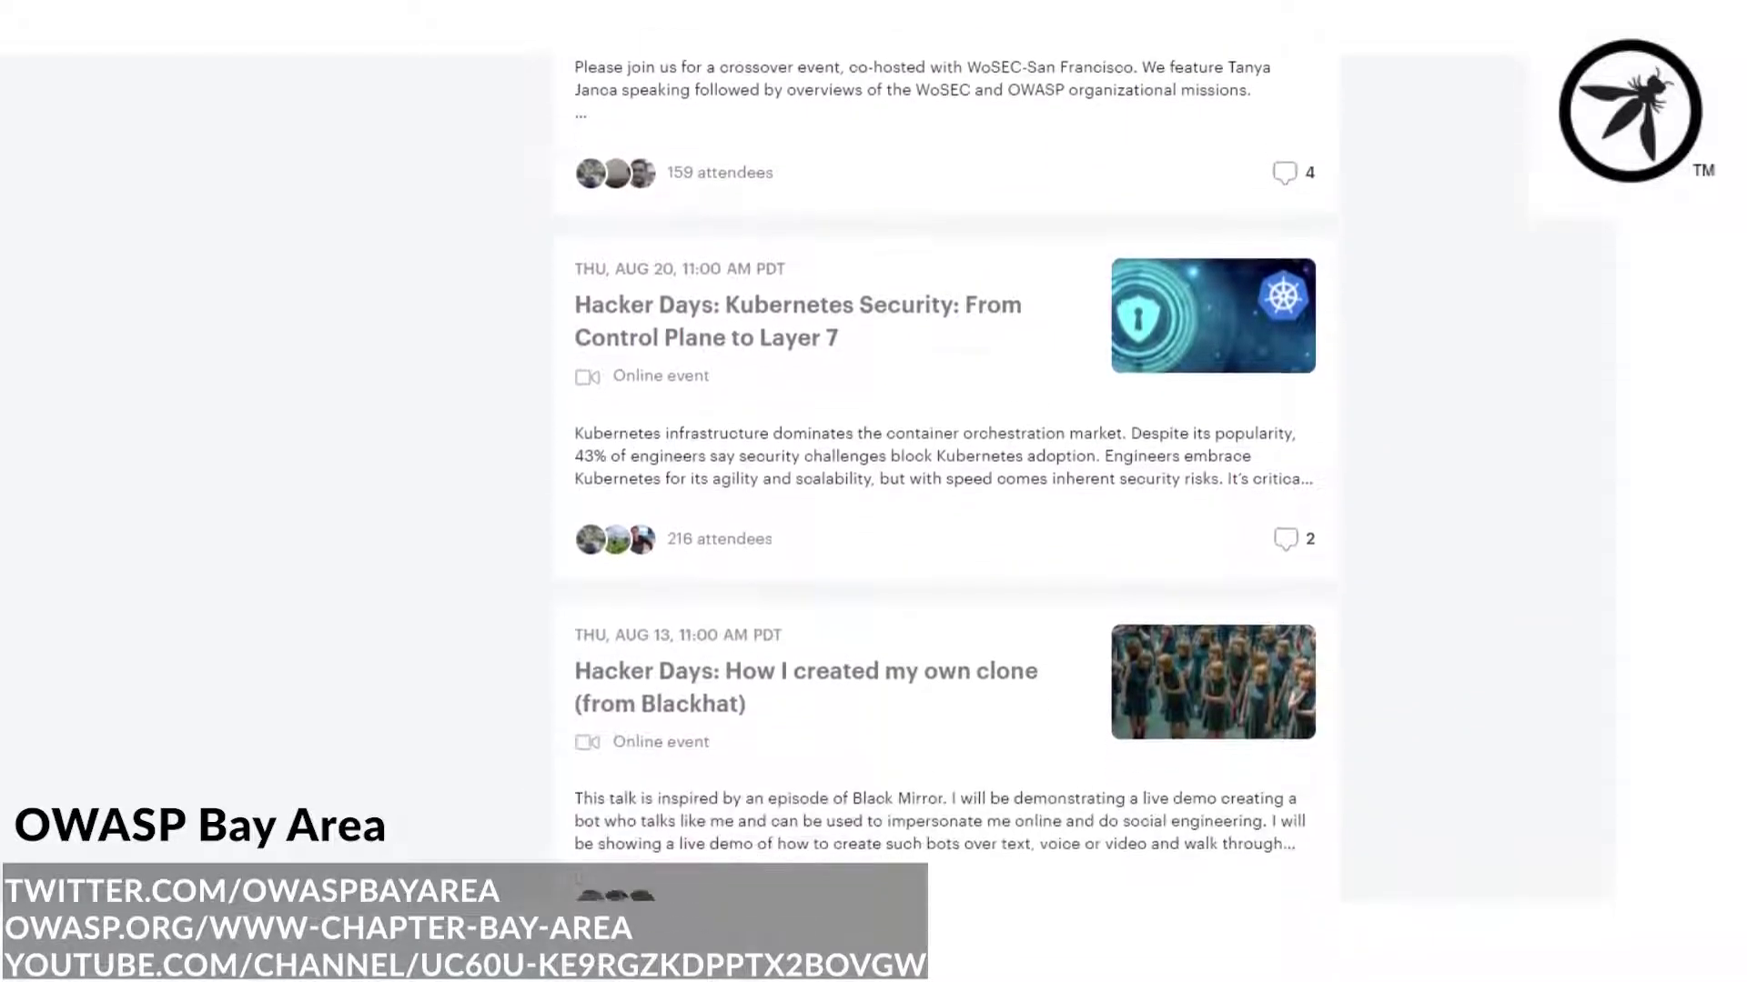
{"action": "scroll", "coordinate": [808, 491], "scroll_direction": "down", "scroll_amount": 8}
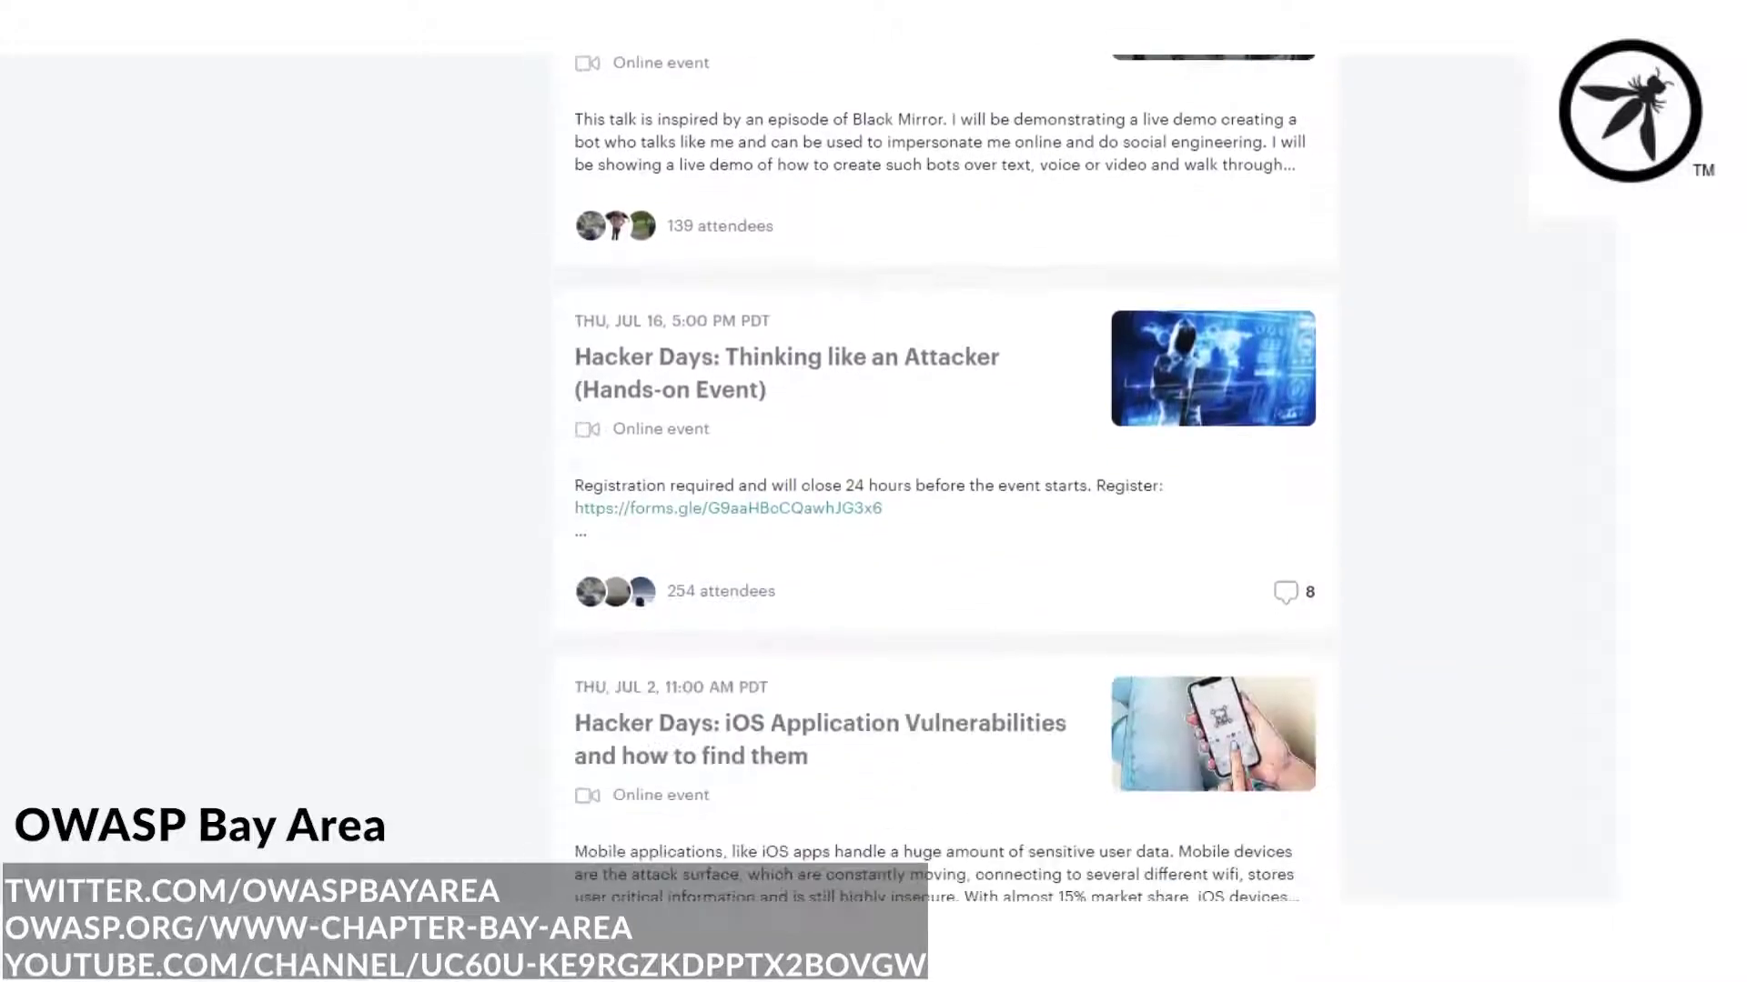
{"action": "scroll", "coordinate": [808, 492], "scroll_direction": "down", "scroll_amount": 8}
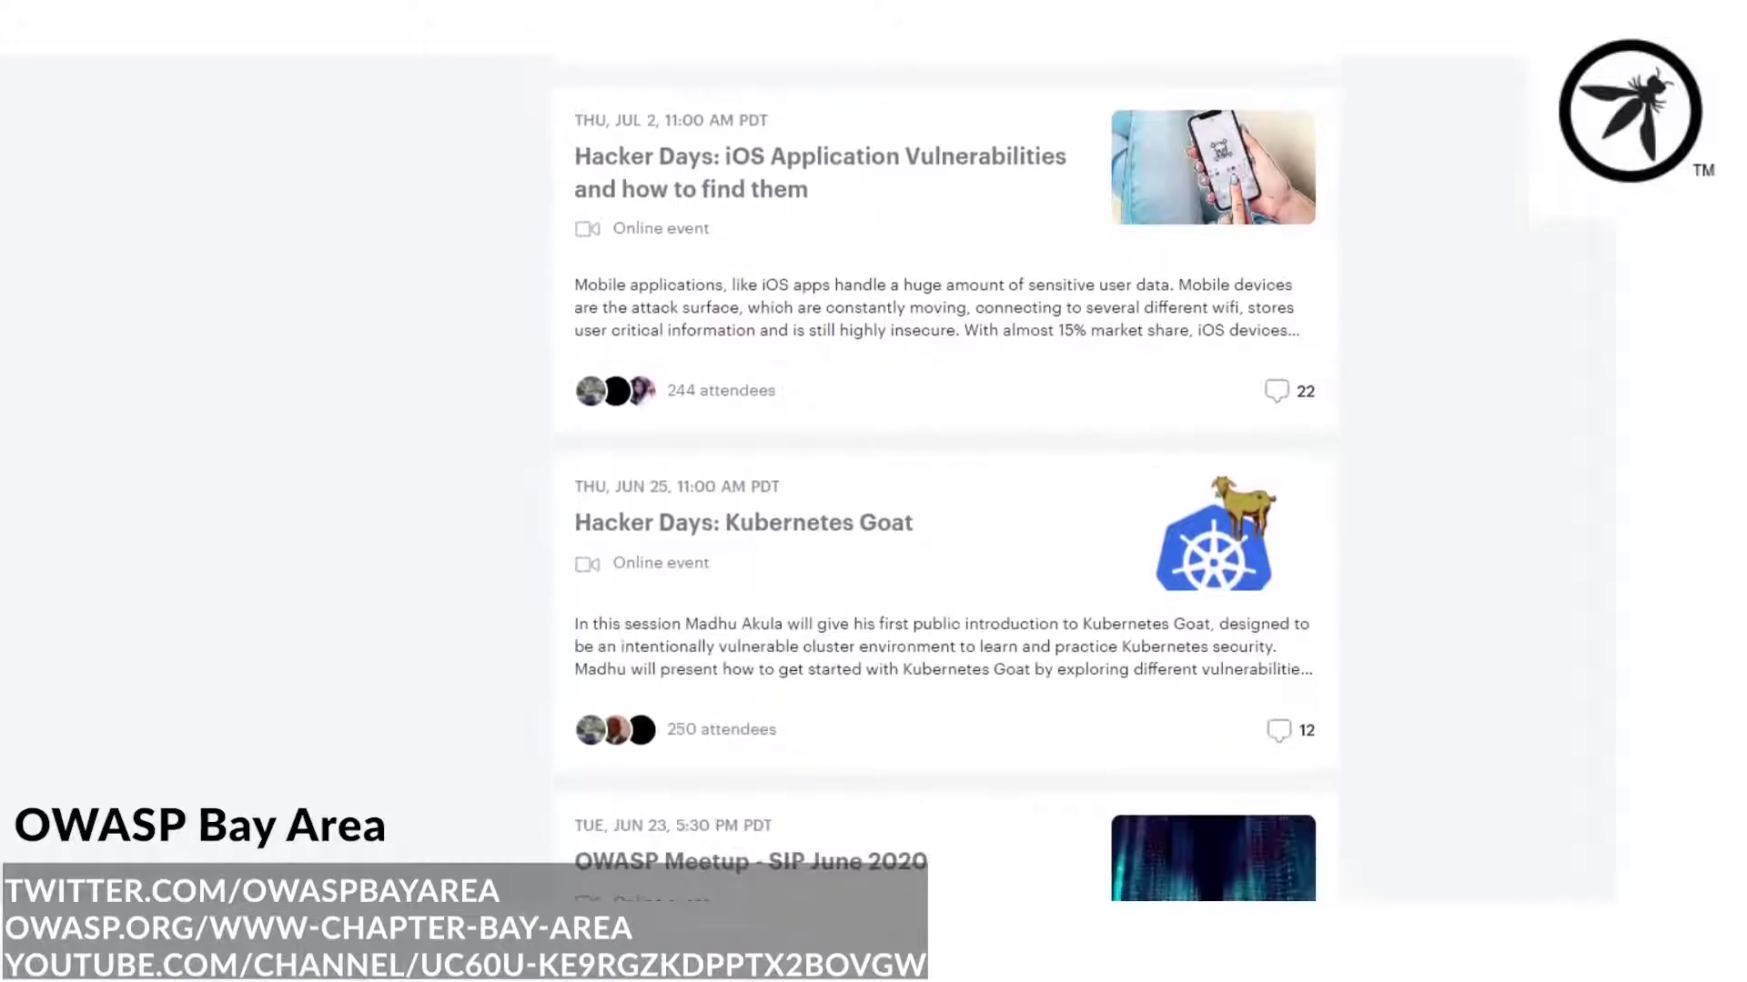
{"action": "scroll", "coordinate": [808, 491], "scroll_direction": "down", "scroll_amount": 7}
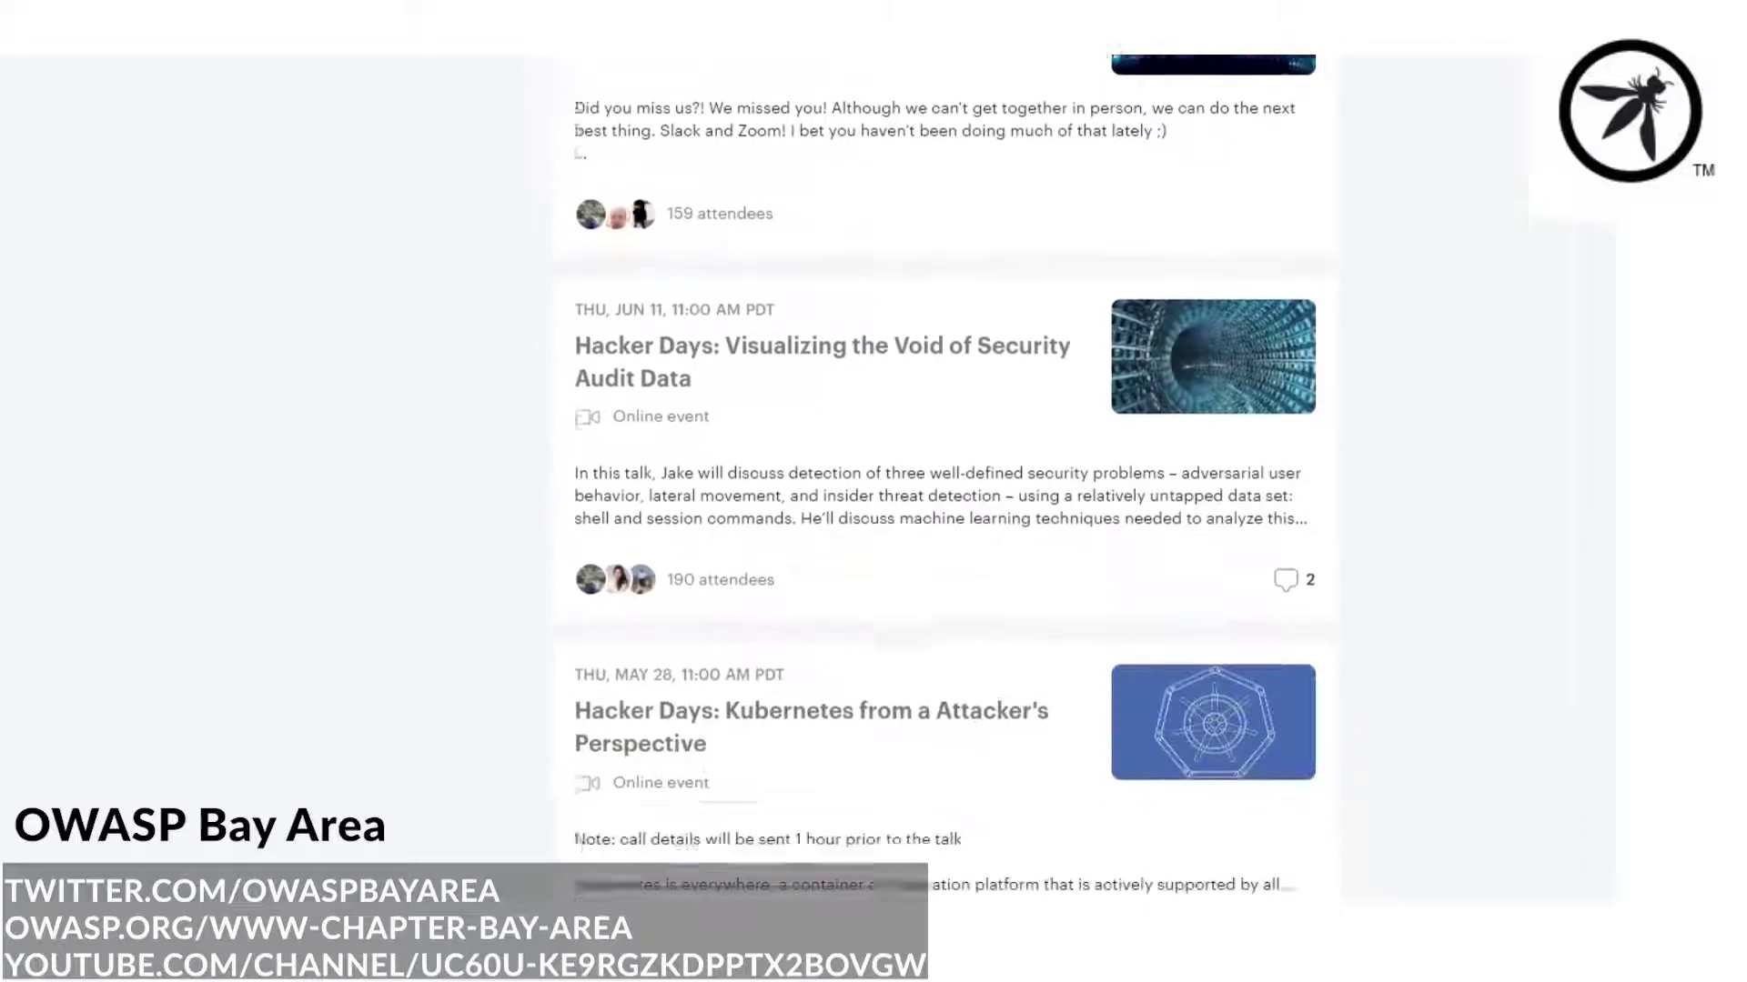
{"action": "scroll", "coordinate": [808, 491], "scroll_direction": "down", "scroll_amount": 6}
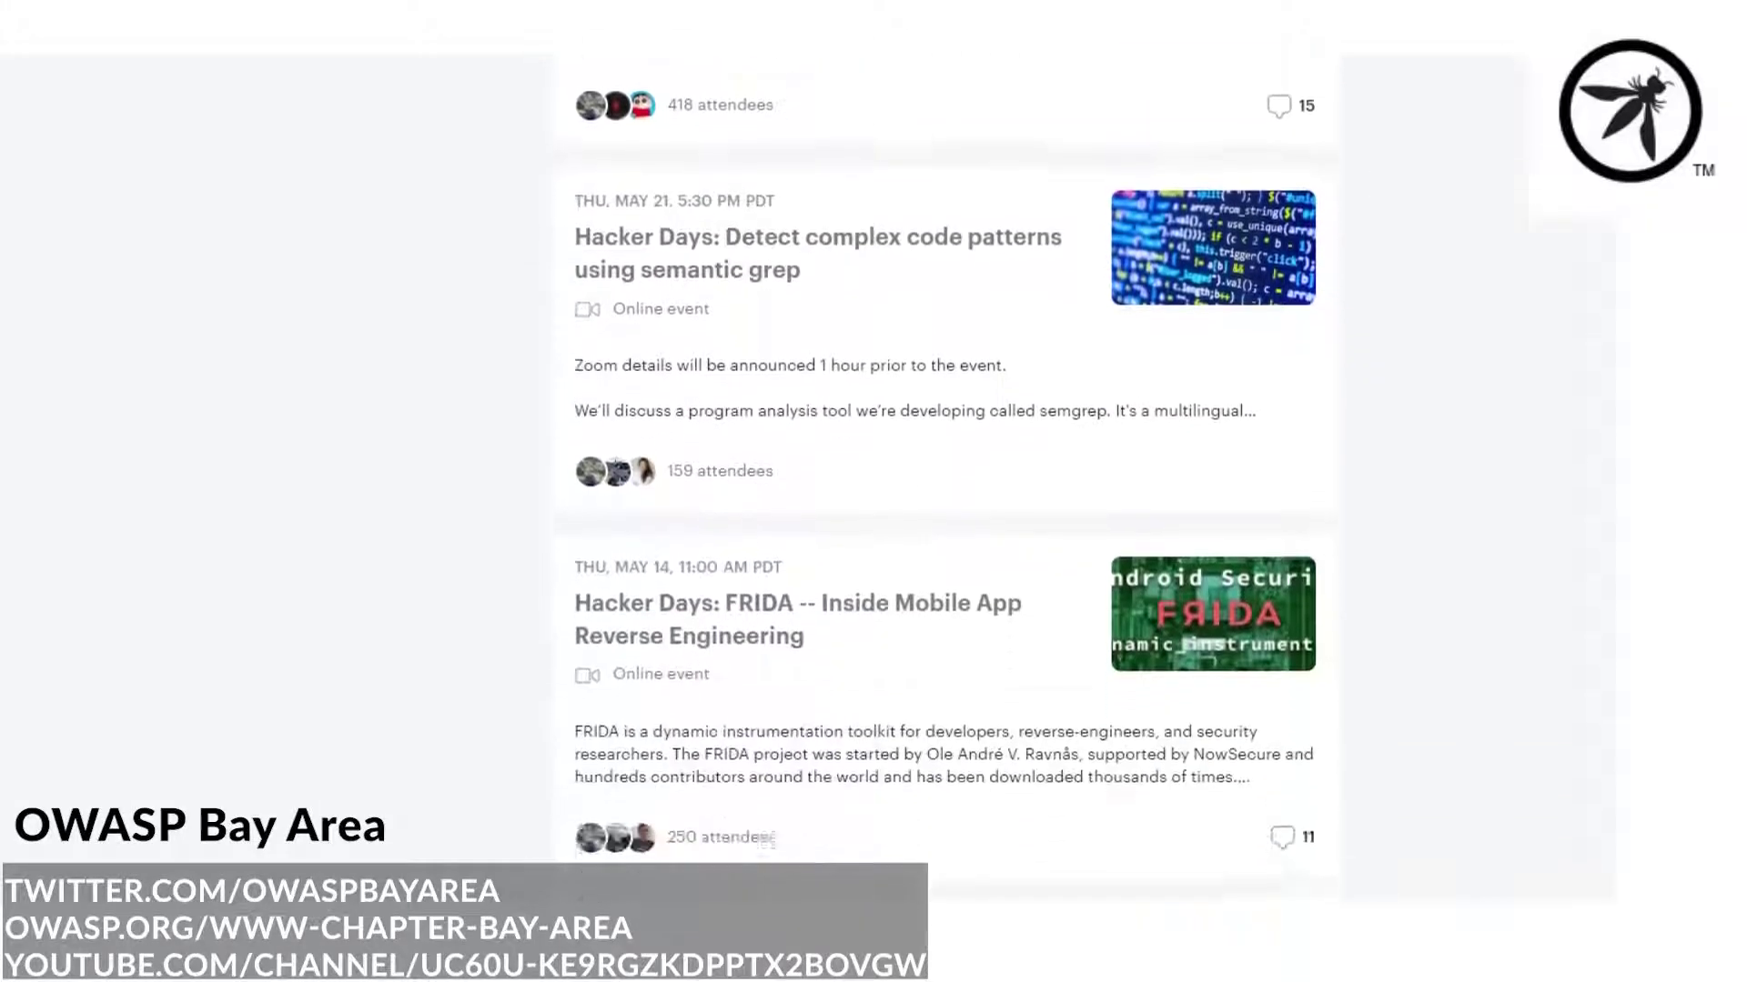
{"action": "scroll", "coordinate": [808, 491], "scroll_direction": "down", "scroll_amount": 7}
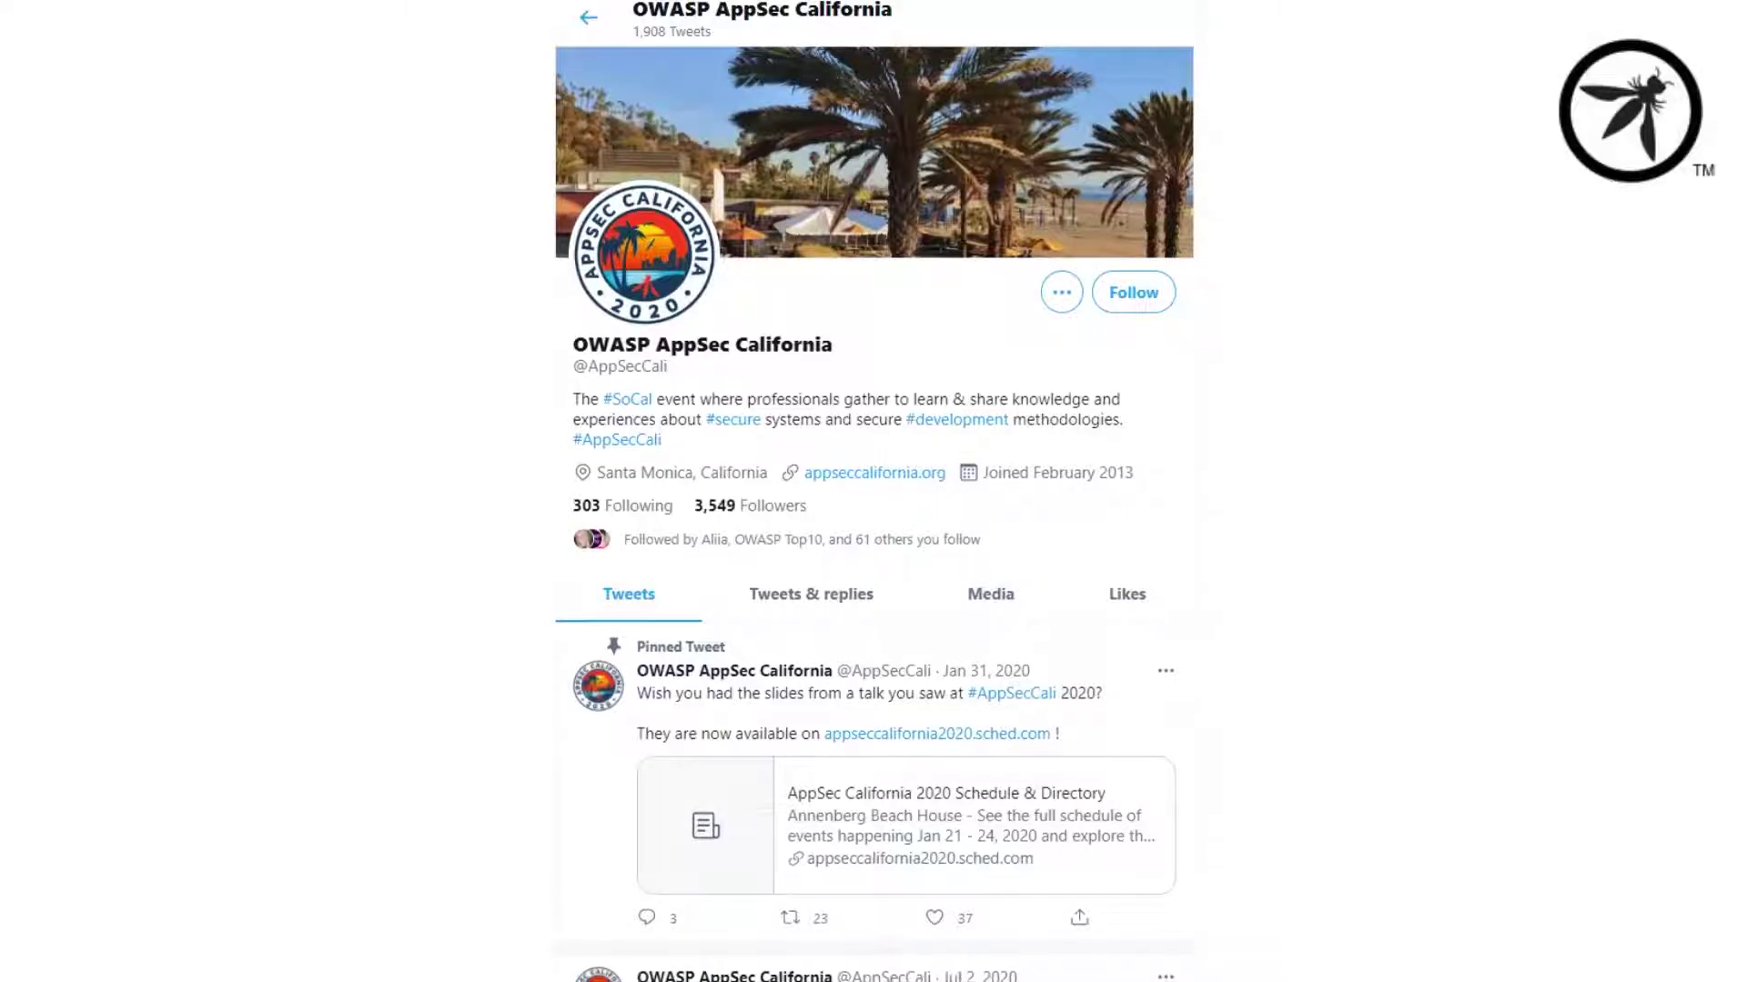
Scroll AppSec California's timeline through the 2020 conference slides and keynote tweets.
{"action": "scroll", "coordinate": [874, 491], "scroll_direction": "down", "scroll_amount": 5}
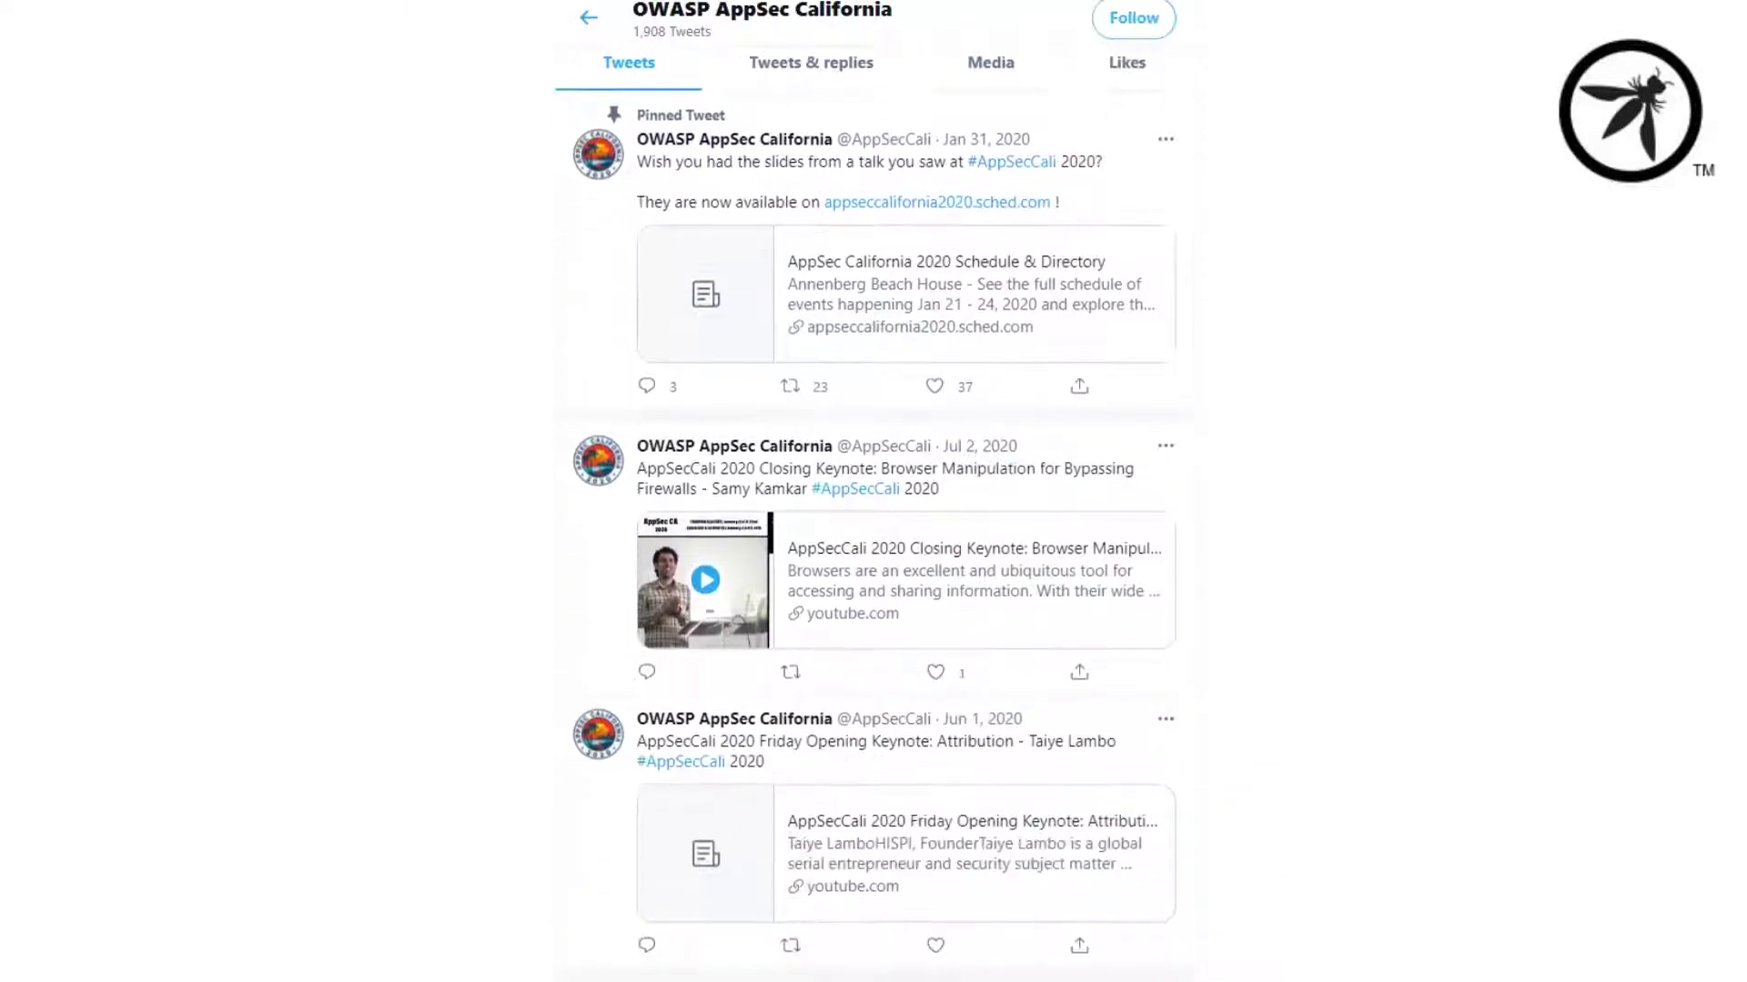
{"action": "scroll", "coordinate": [874, 491], "scroll_direction": "down", "scroll_amount": 10}
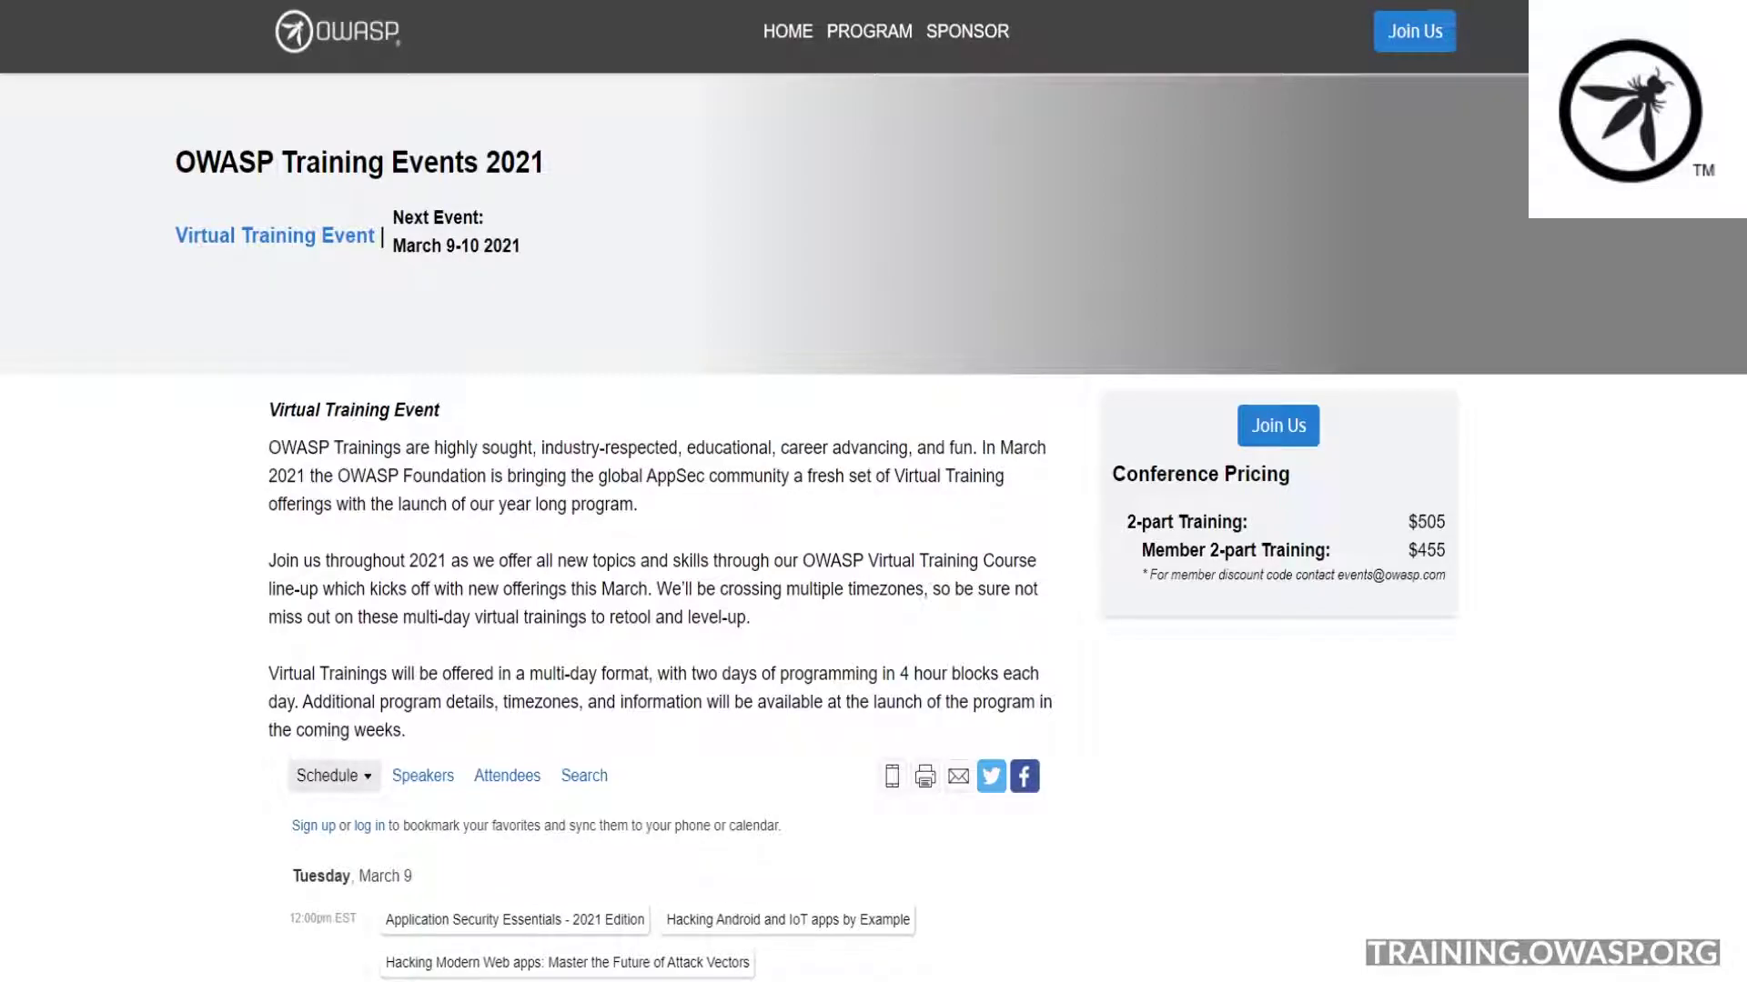
Scroll training.owasp.org past the pricing box and March–May SCHED schedule to Event Supporters.
{"action": "scroll", "coordinate": [873, 492], "scroll_direction": "down", "scroll_amount": 3}
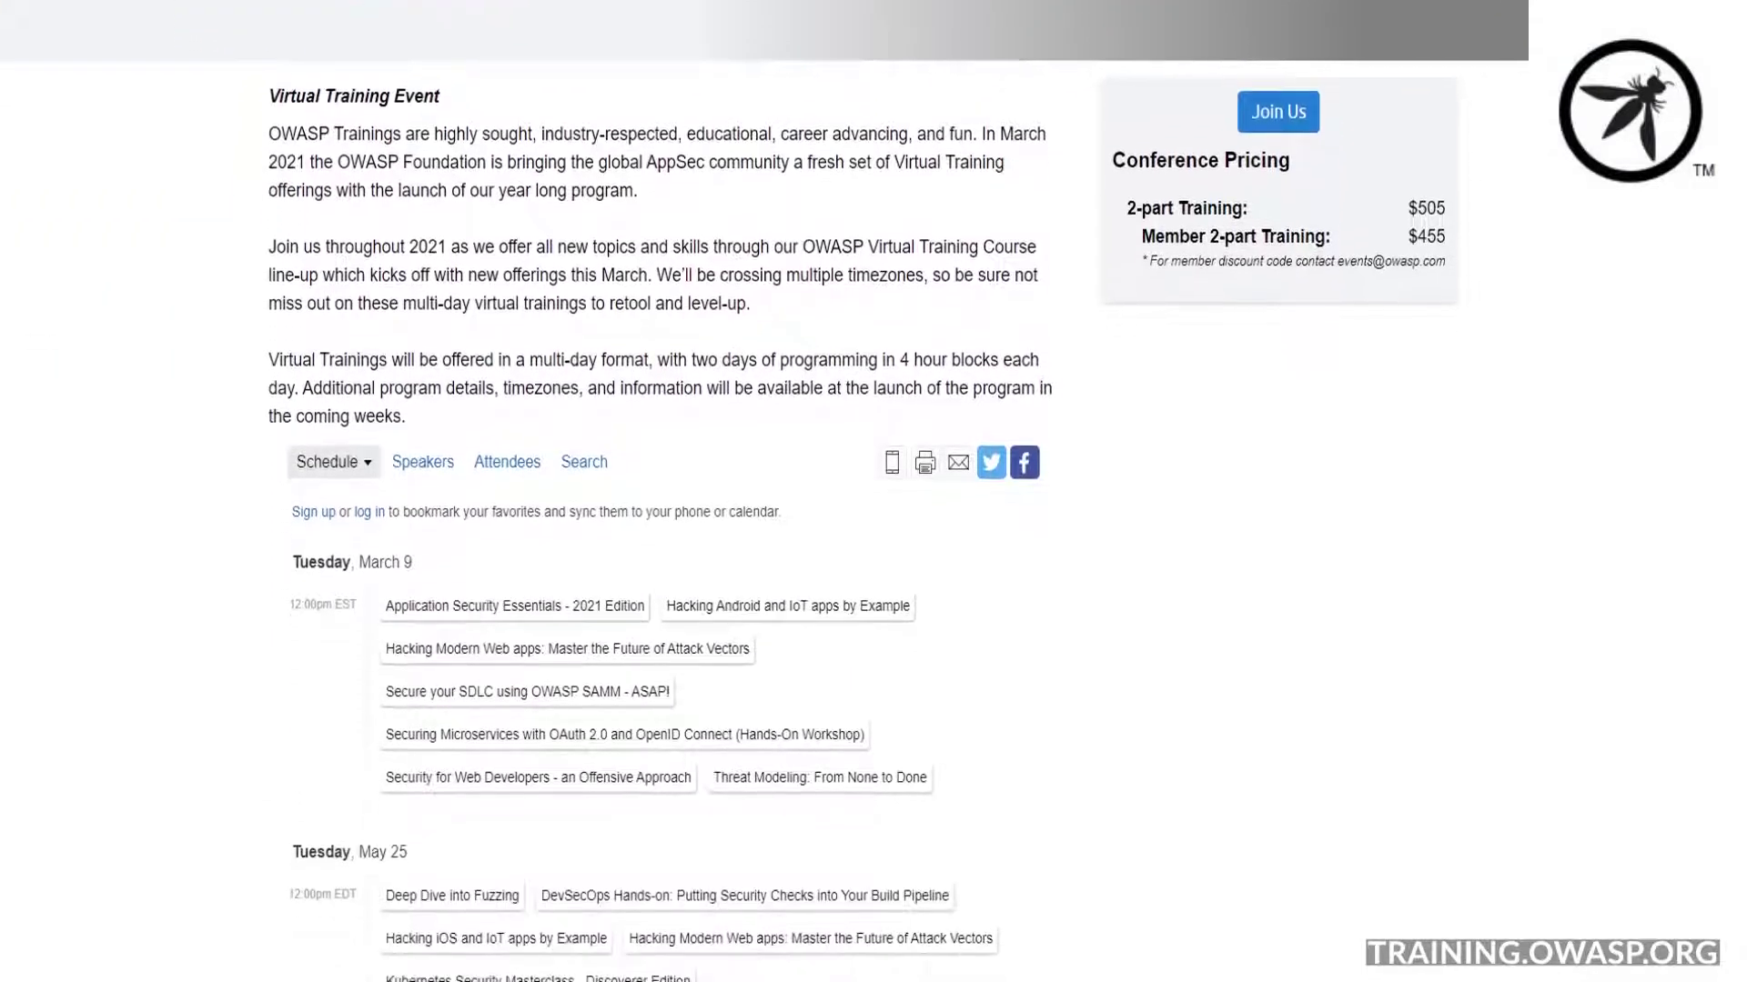
{"action": "scroll", "coordinate": [874, 492], "scroll_direction": "down", "scroll_amount": 2}
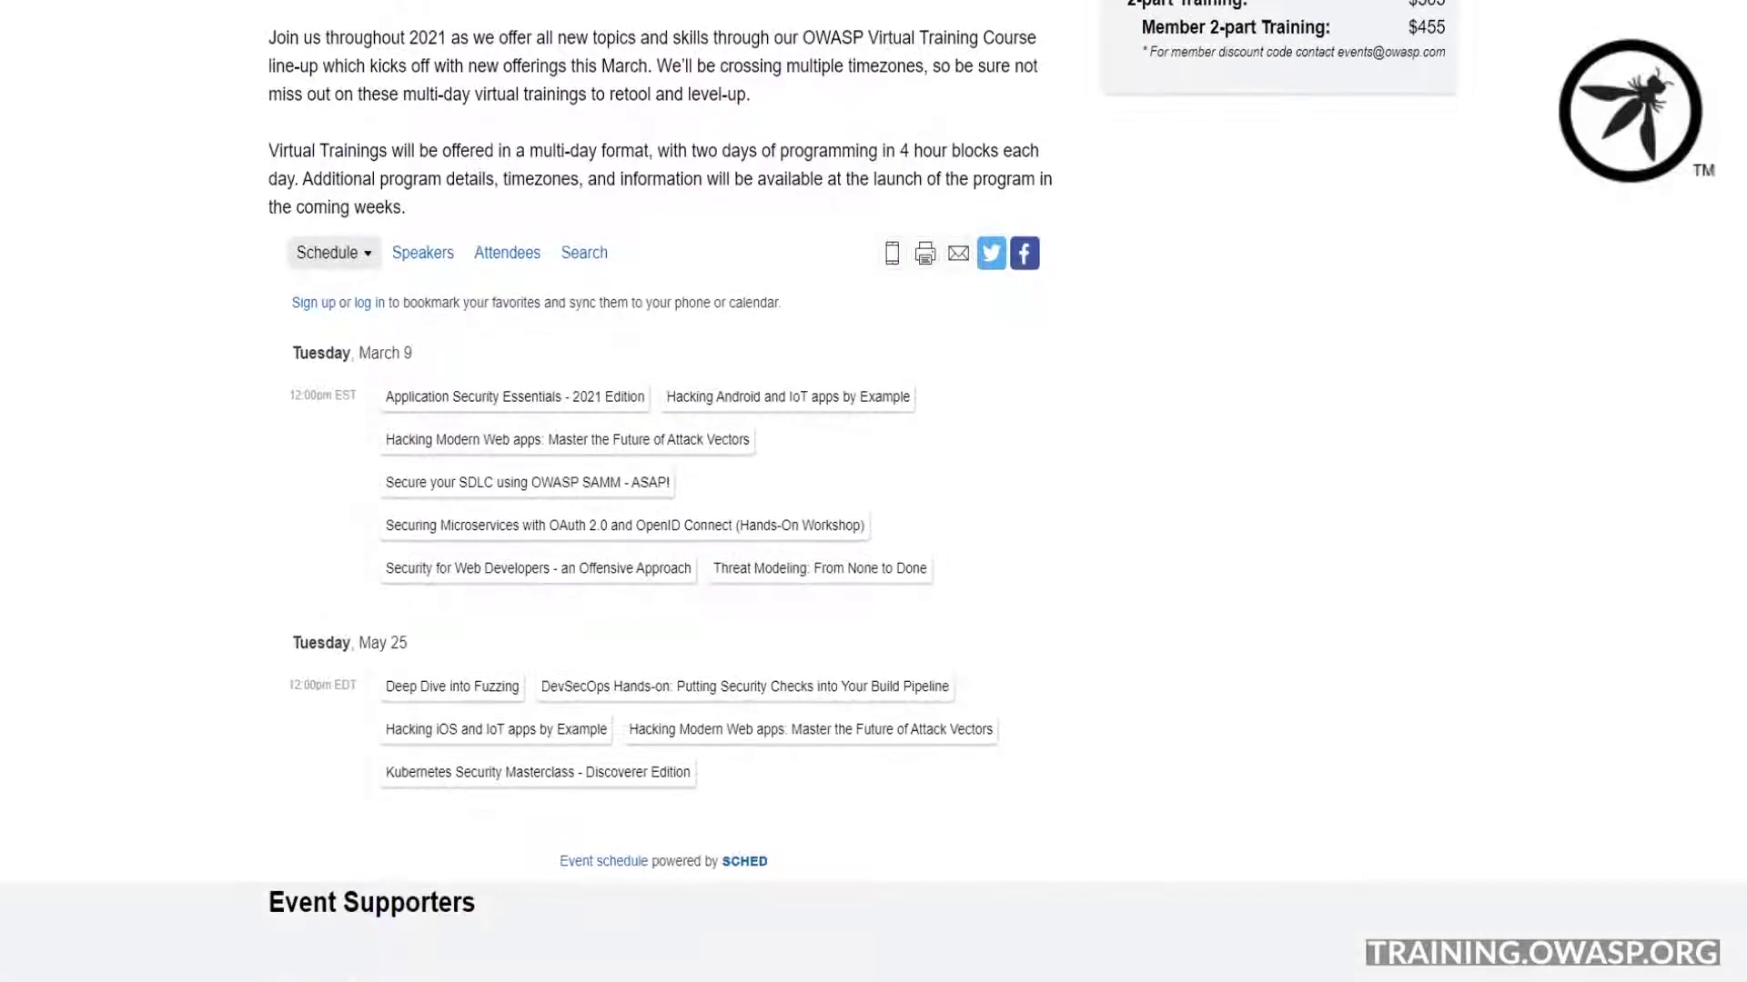
{"action": "scroll", "coordinate": [874, 491], "scroll_direction": "down", "scroll_amount": 2}
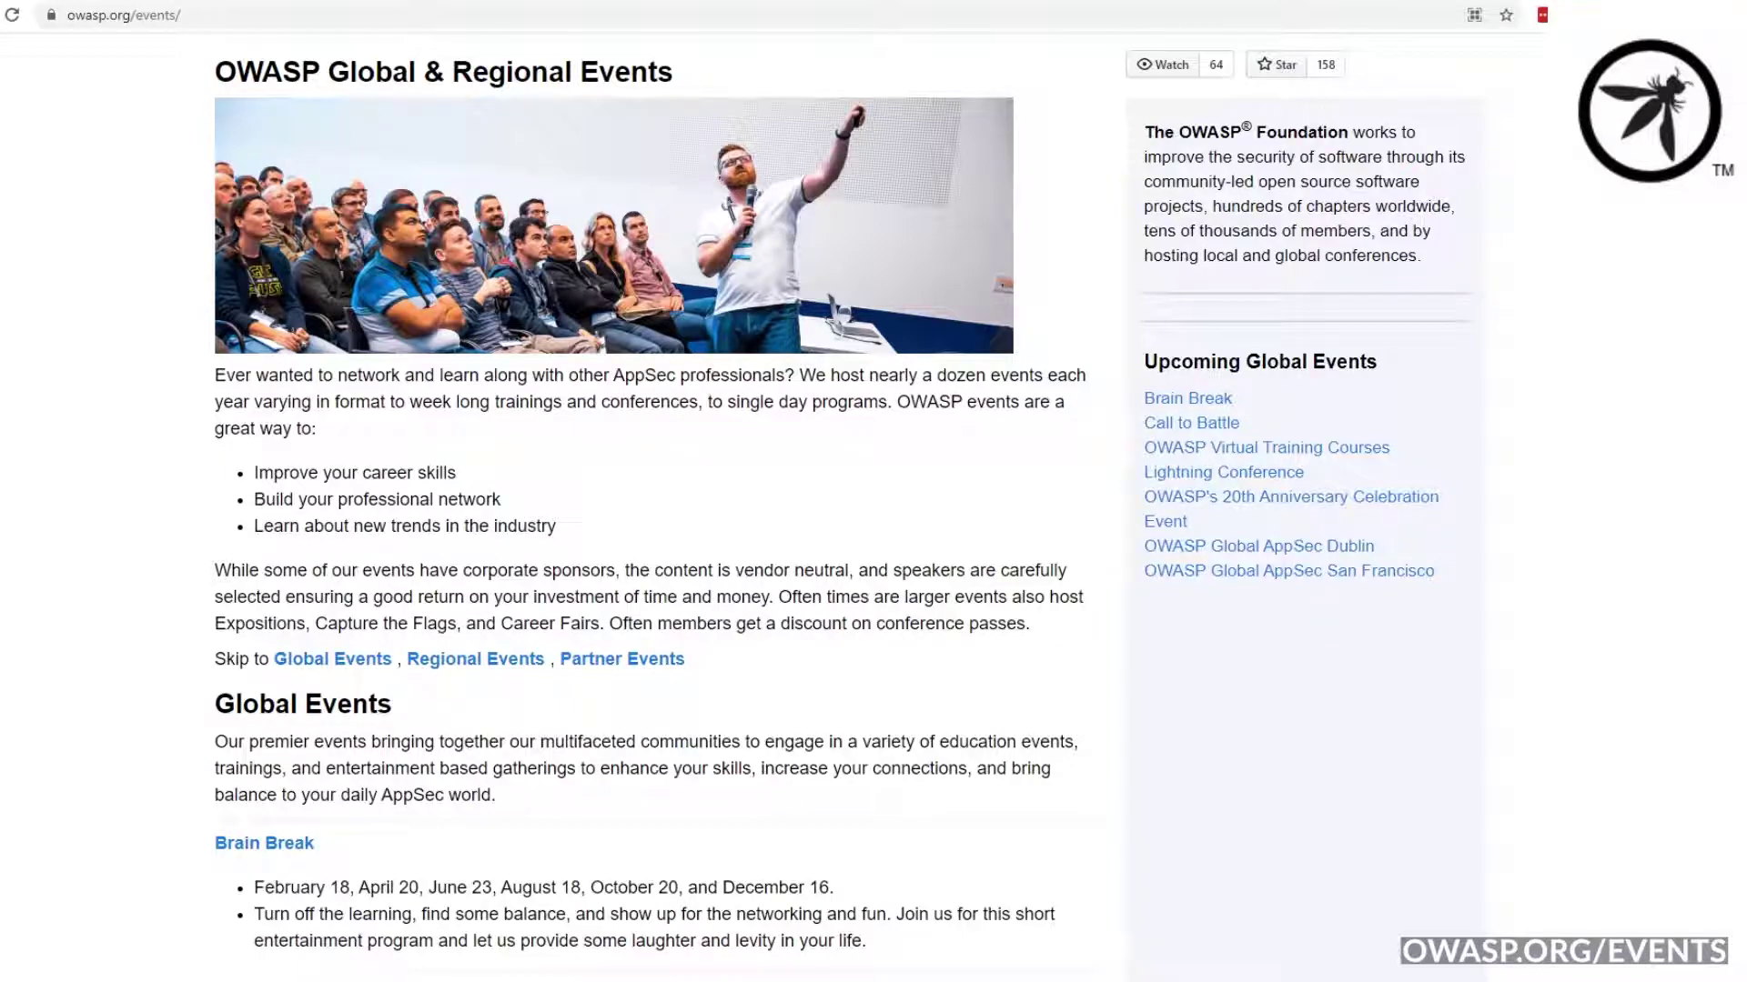
Scroll the Global & Regional Events page down to its empty Regional Events section.
{"action": "scroll", "coordinate": [849, 506], "scroll_direction": "down", "scroll_amount": 4}
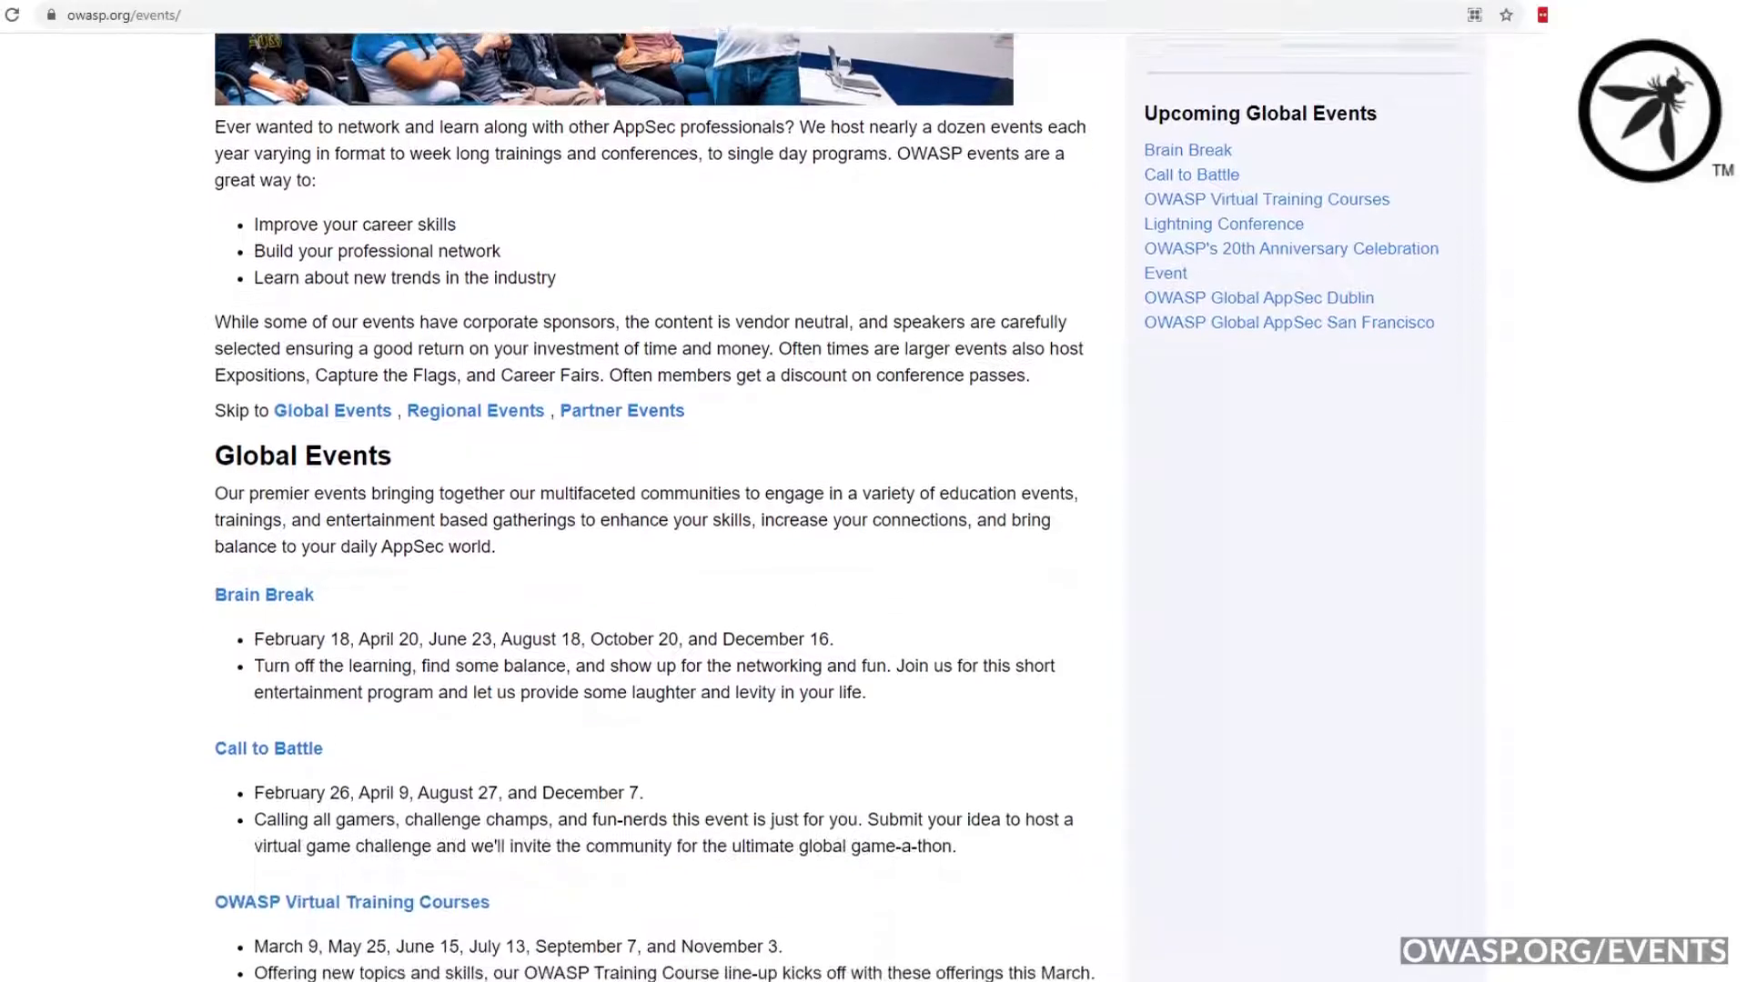
{"action": "scroll", "coordinate": [848, 506], "scroll_direction": "down", "scroll_amount": 2}
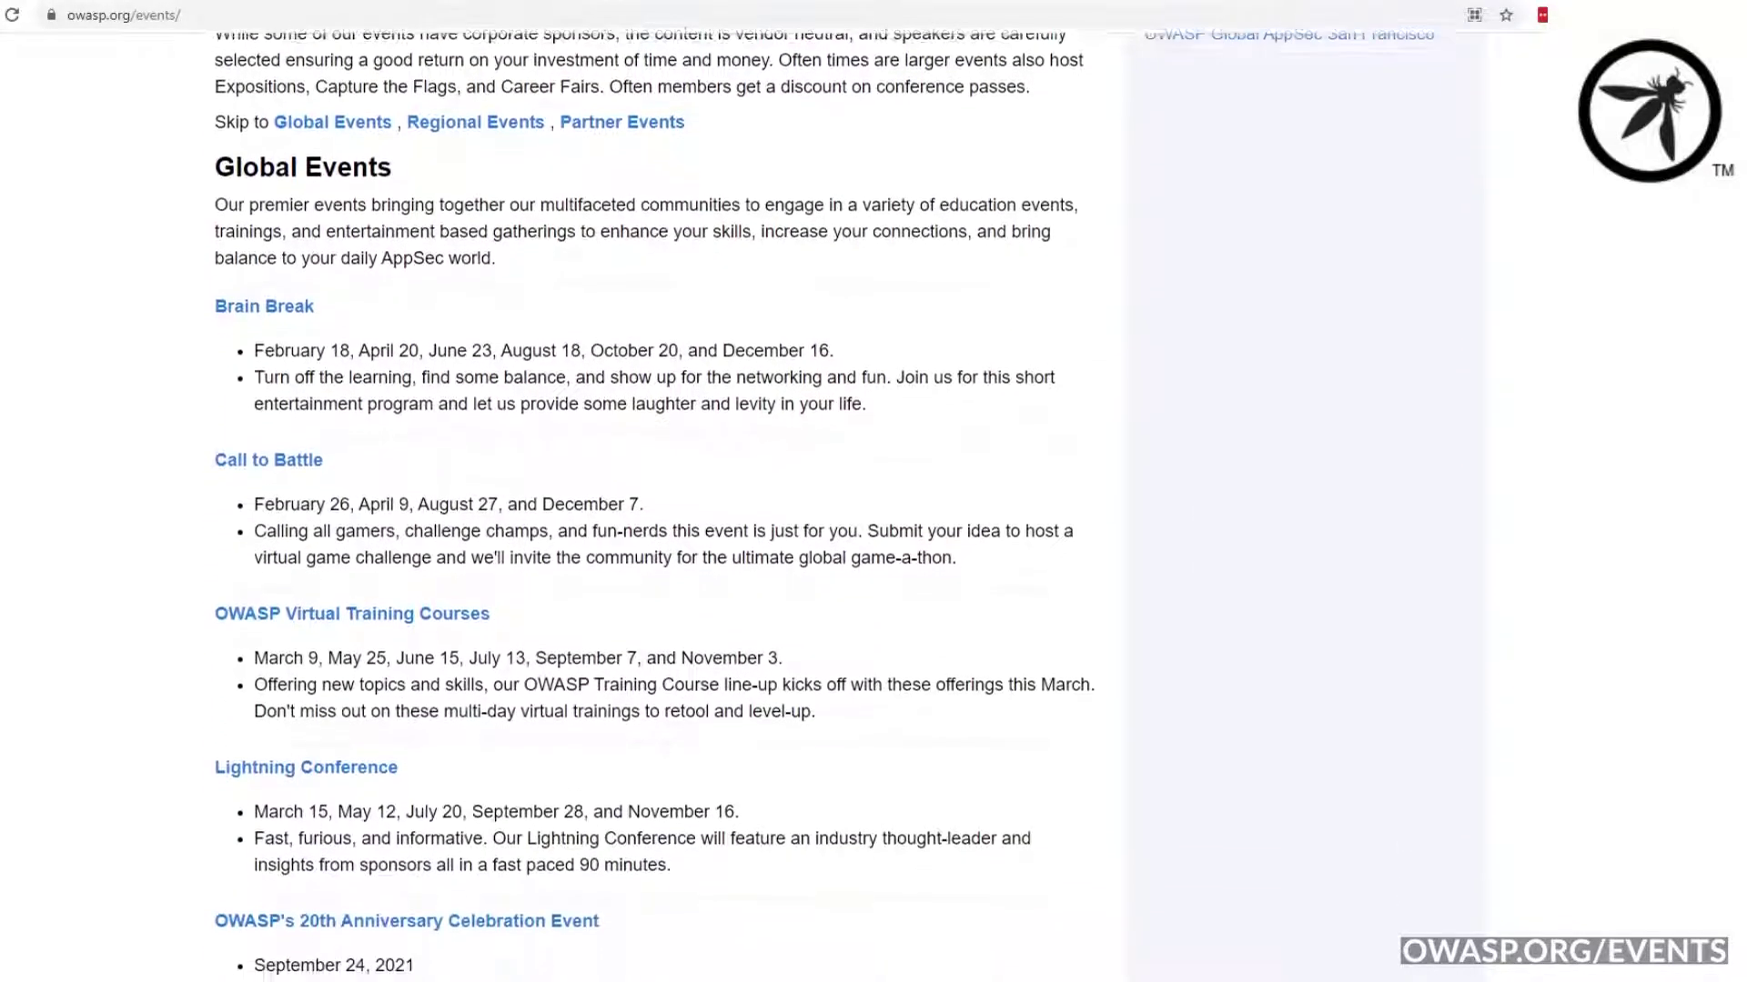
{"action": "scroll", "coordinate": [655, 509], "scroll_direction": "down", "scroll_amount": 3}
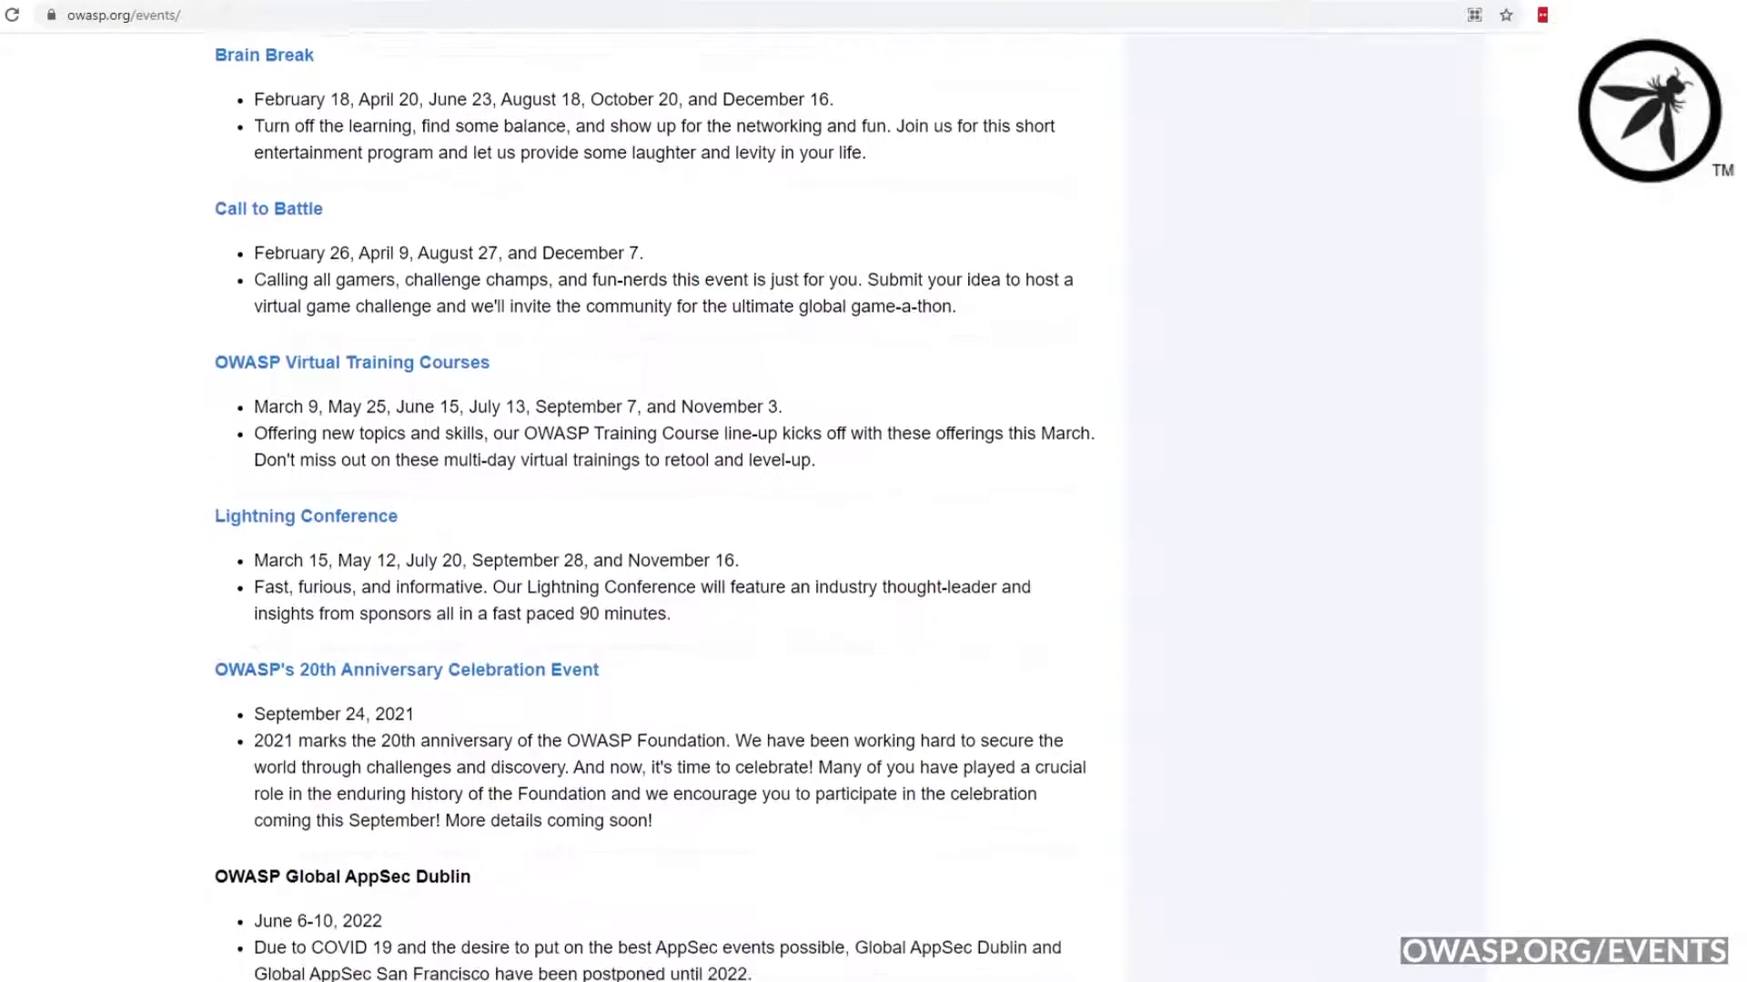
{"action": "scroll", "coordinate": [655, 510], "scroll_direction": "down", "scroll_amount": 3}
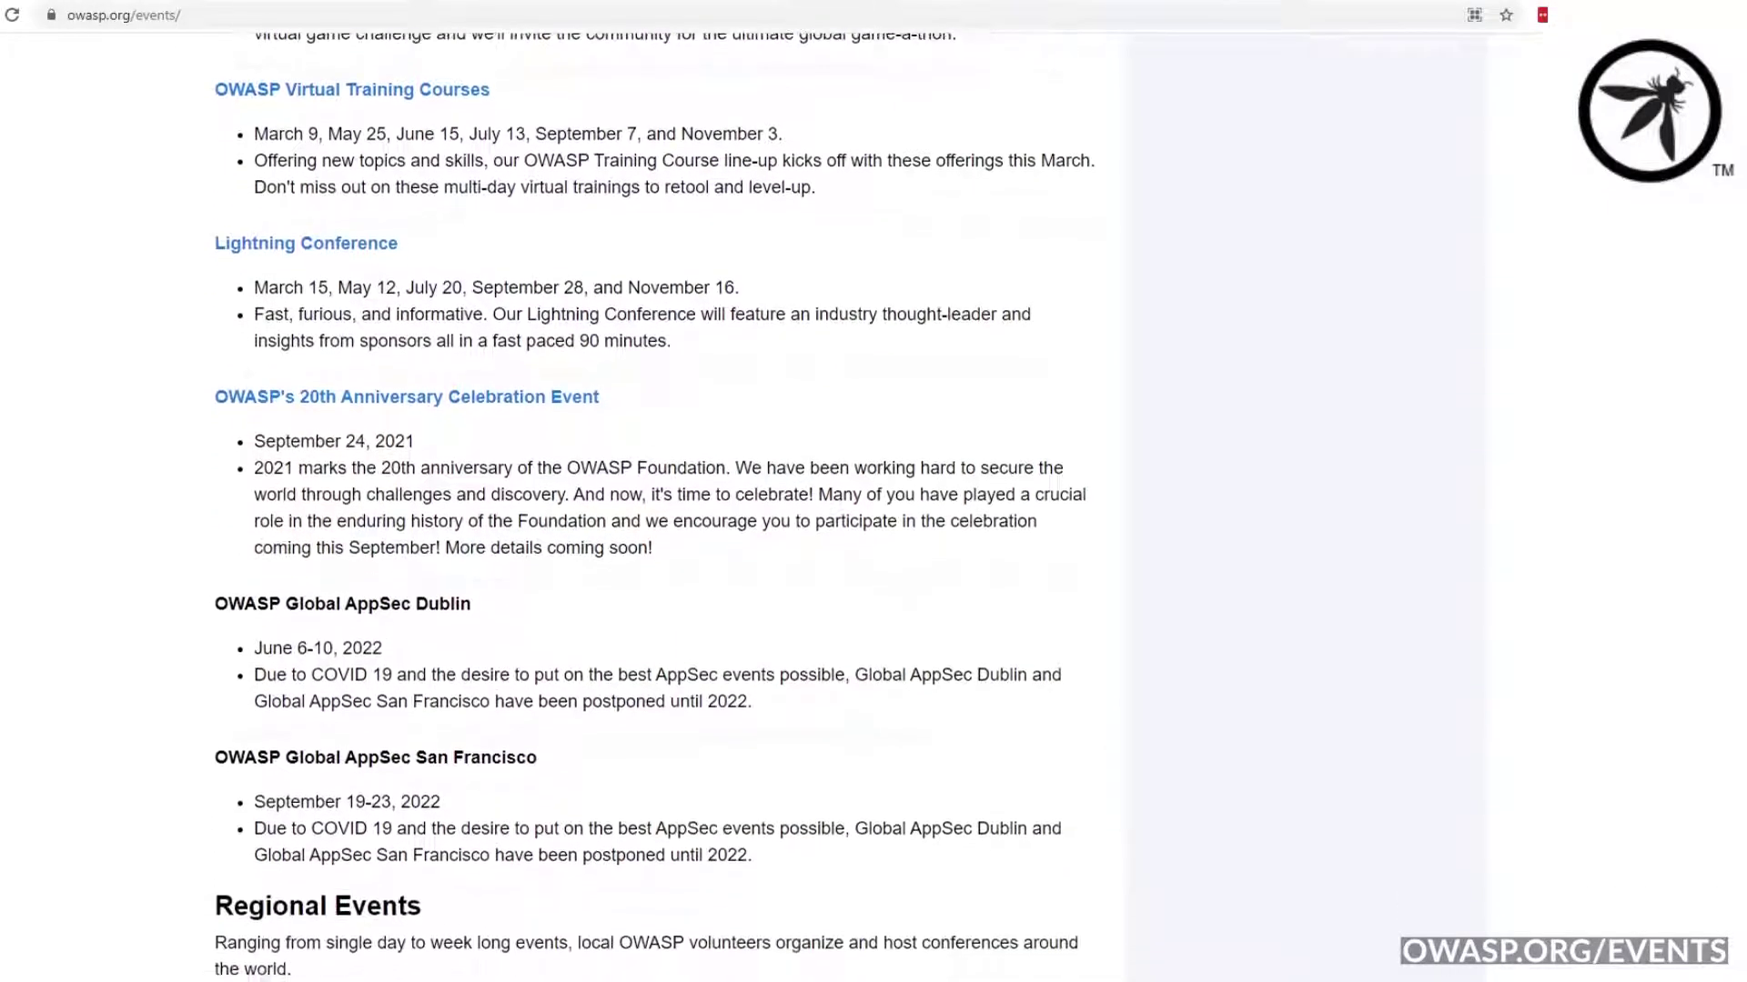
{"action": "scroll", "coordinate": [655, 510], "scroll_direction": "down", "scroll_amount": 1}
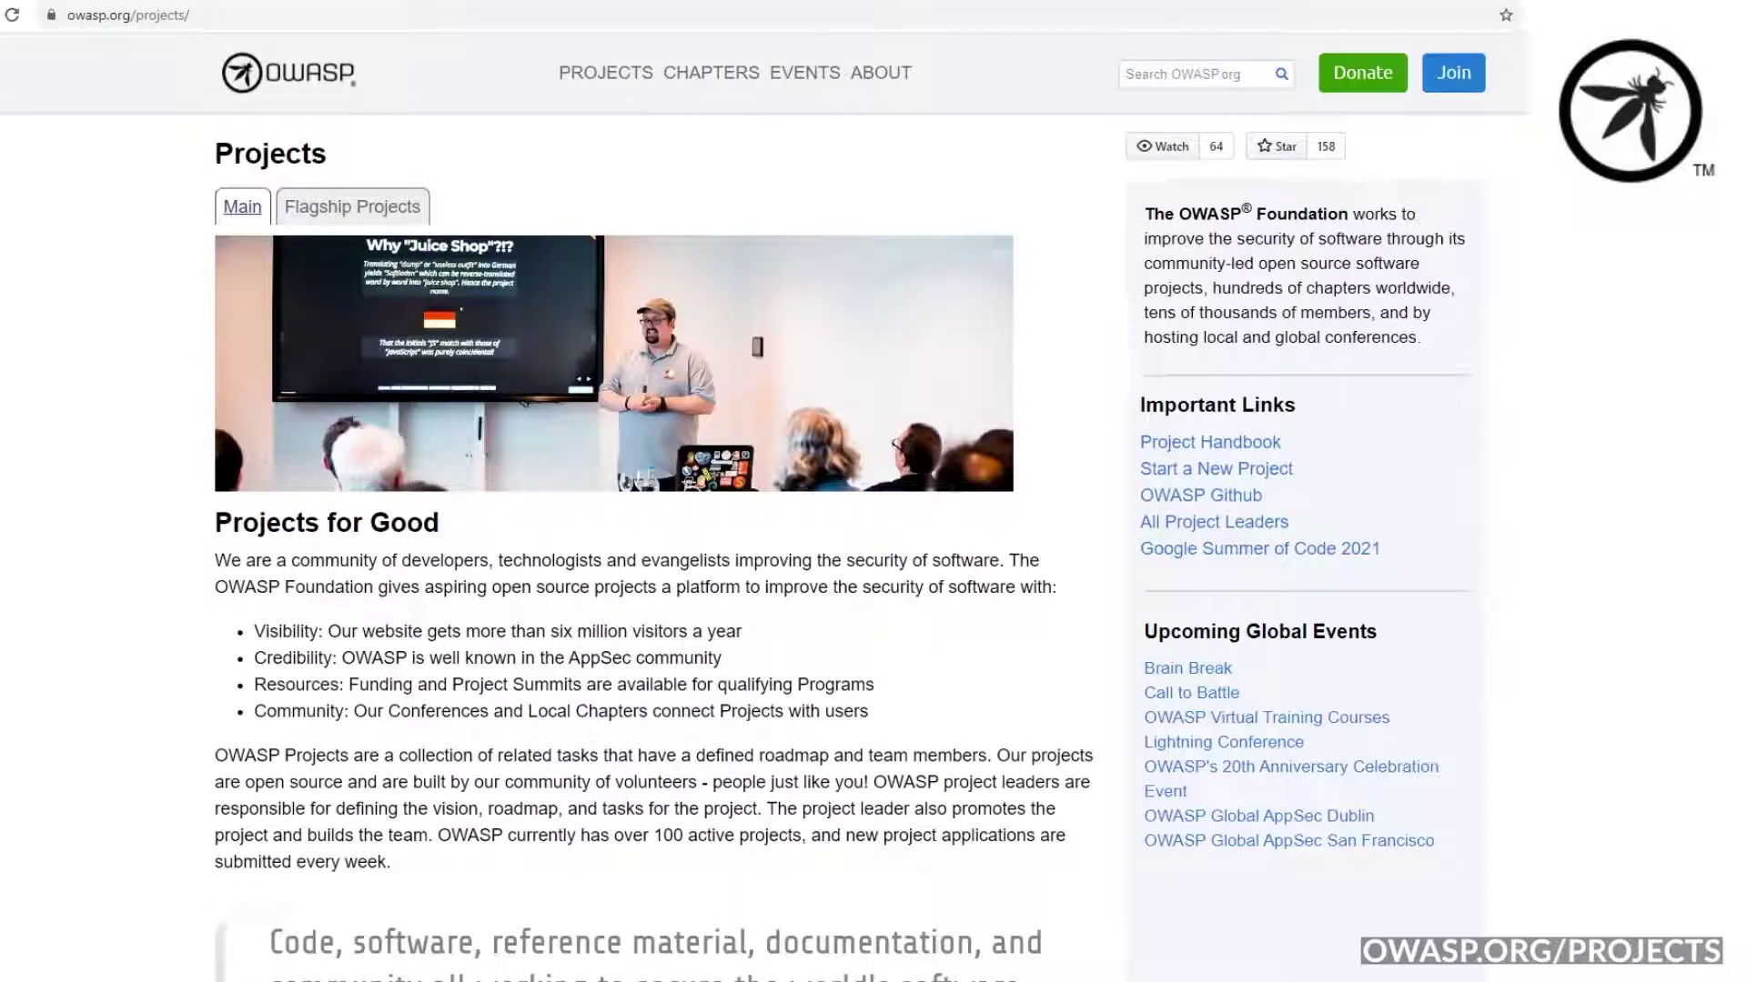
Scroll the Projects page past OWASP Project Inventory to the Flagship and Lab projects lists.
{"action": "scroll", "coordinate": [764, 506], "scroll_direction": "down", "scroll_amount": 5}
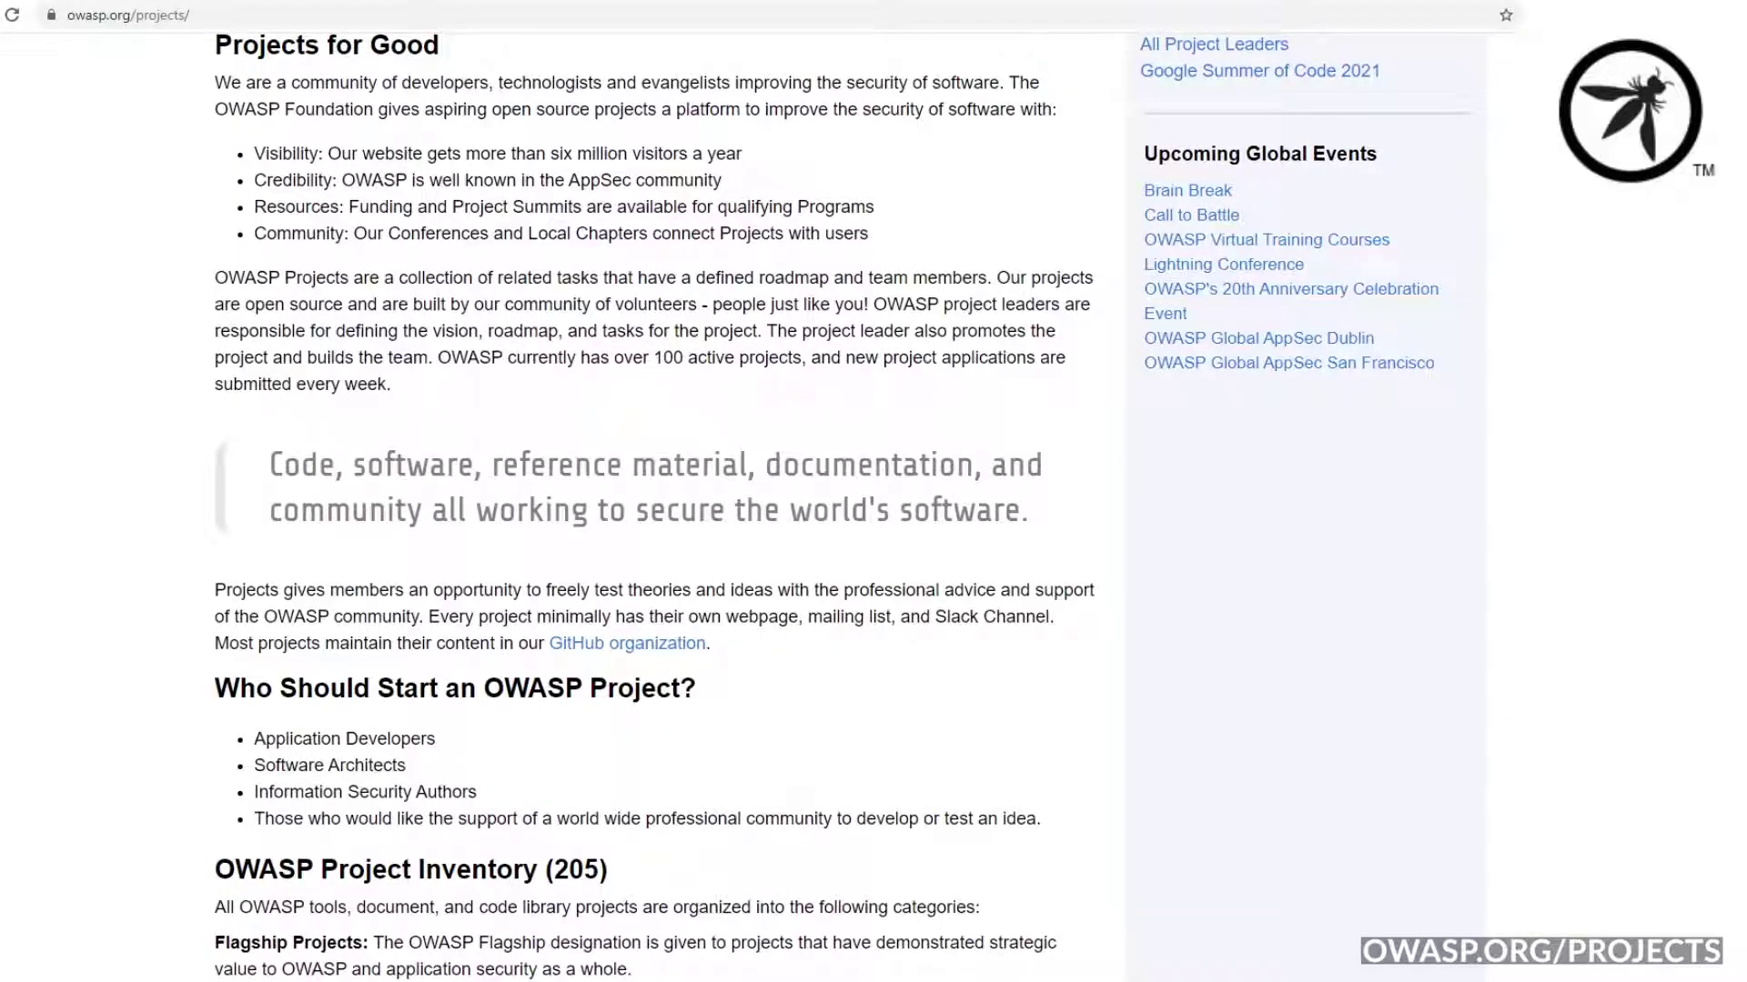
{"action": "scroll", "coordinate": [841, 507], "scroll_direction": "down", "scroll_amount": 4}
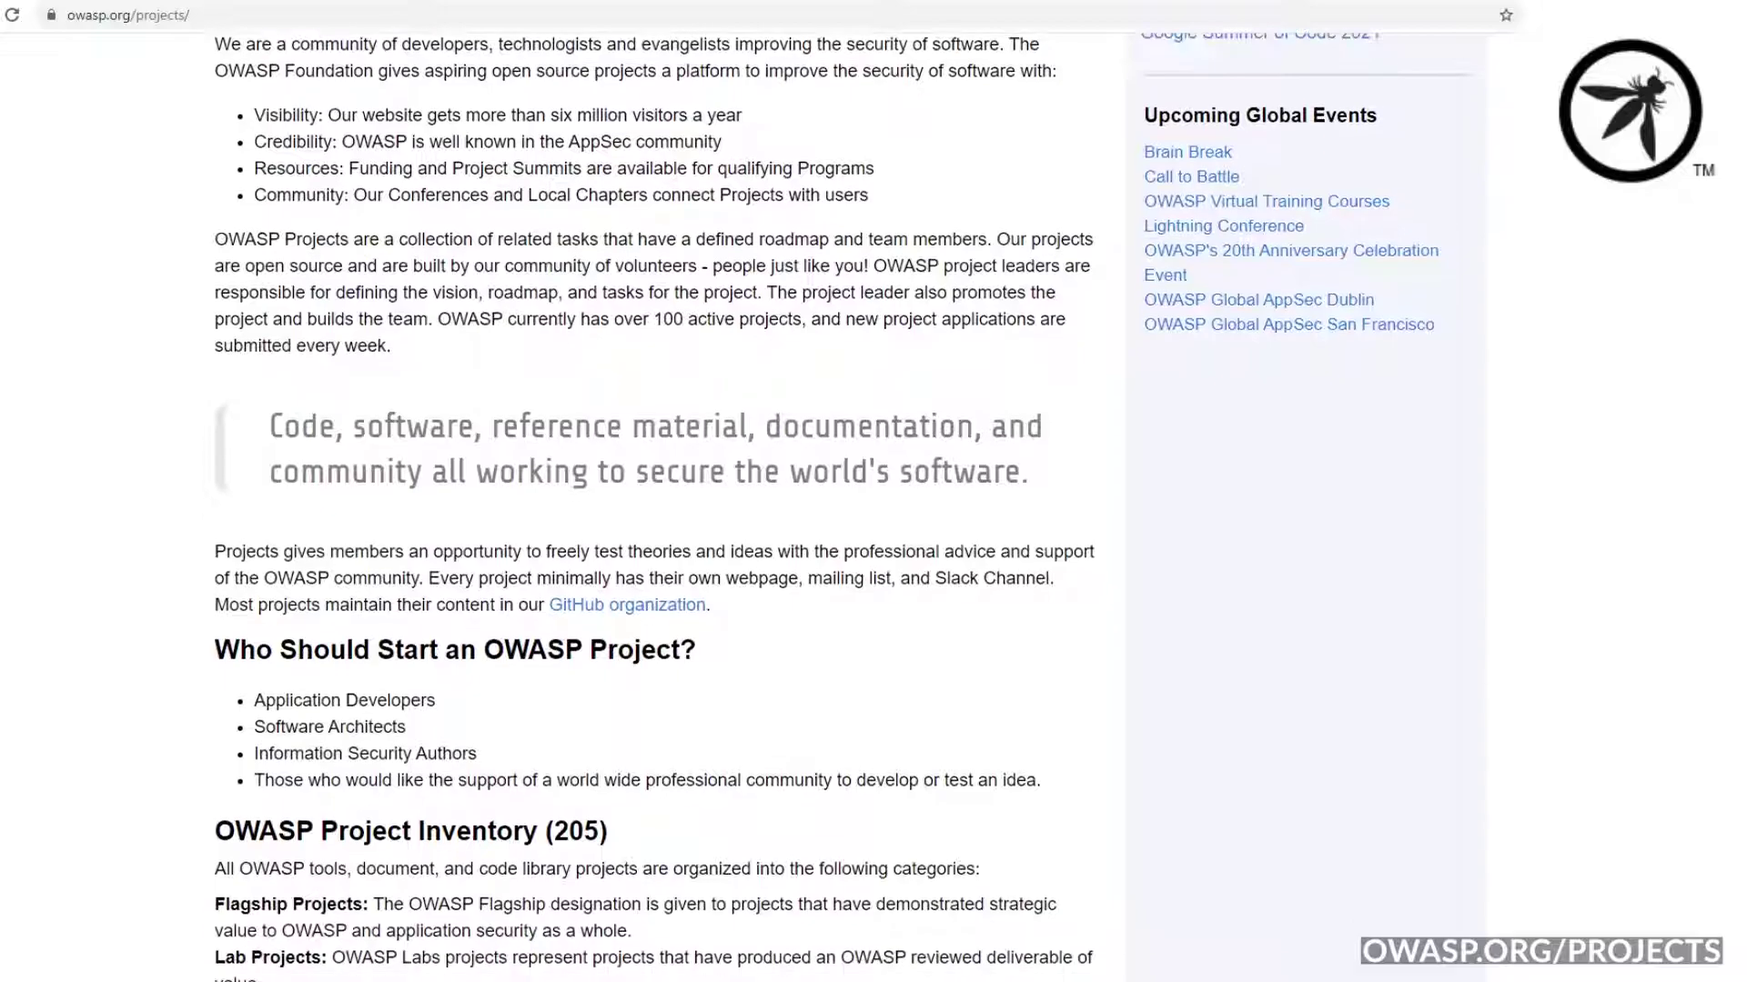
{"action": "scroll", "coordinate": [841, 508], "scroll_direction": "down", "scroll_amount": 4}
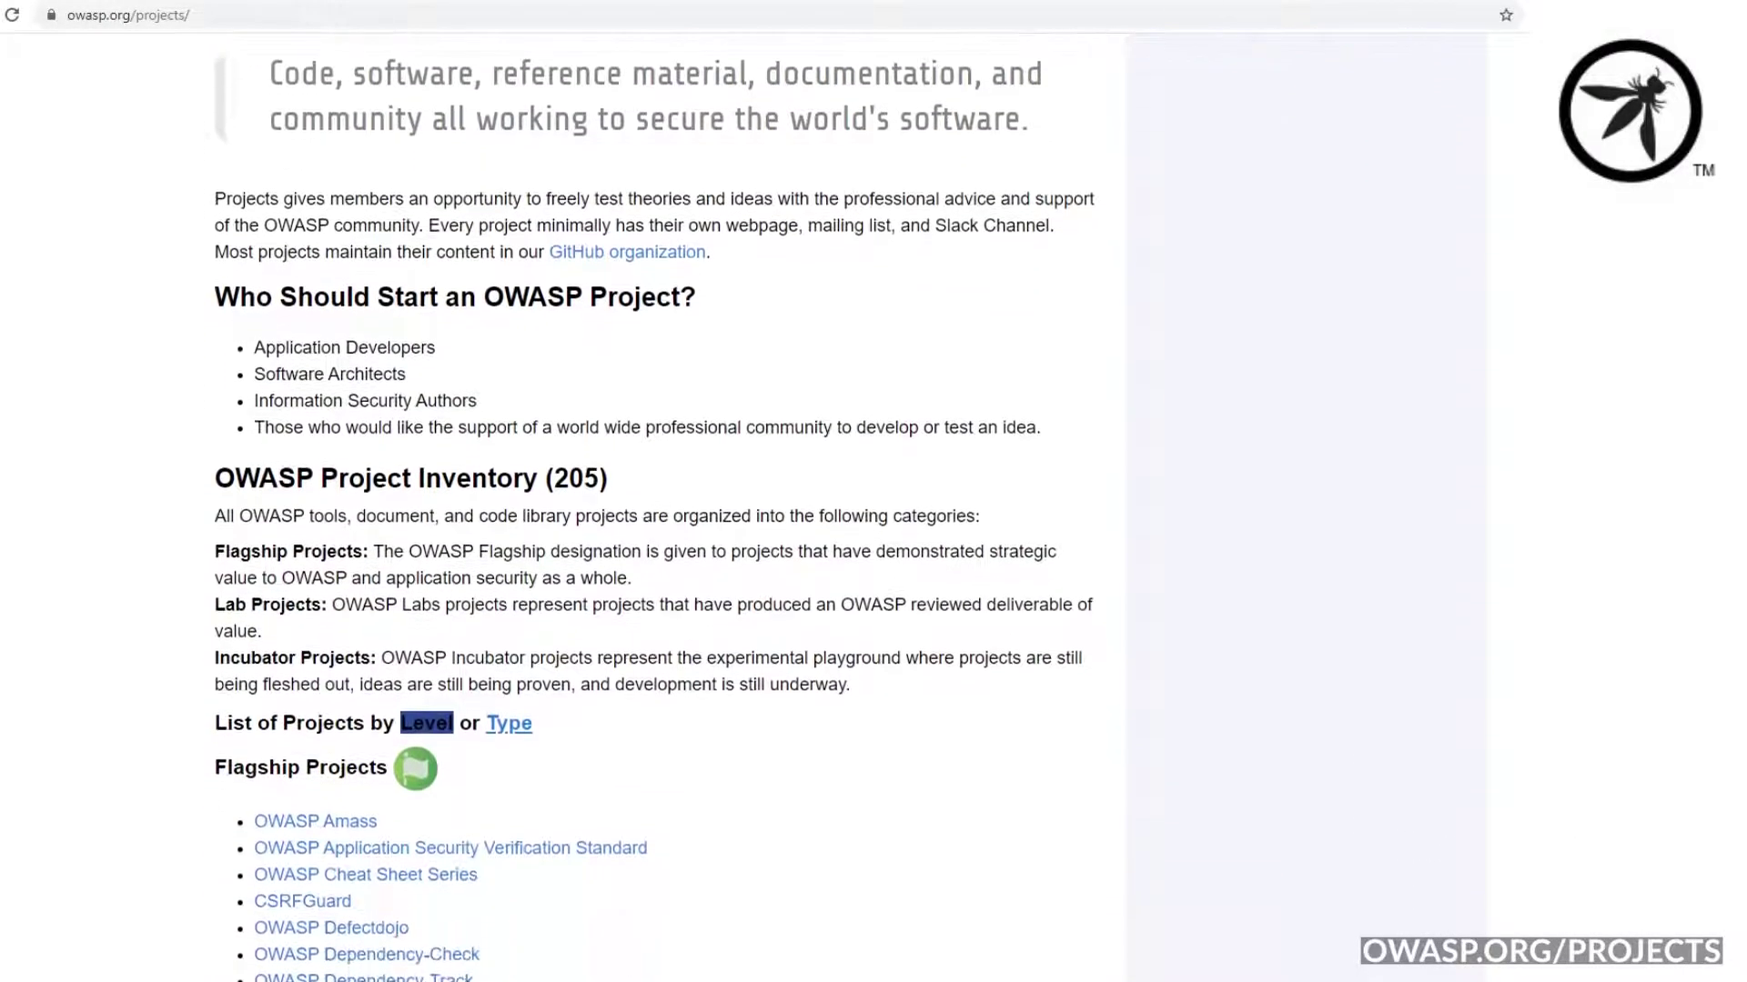
{"action": "scroll", "coordinate": [842, 508], "scroll_direction": "down", "scroll_amount": 4}
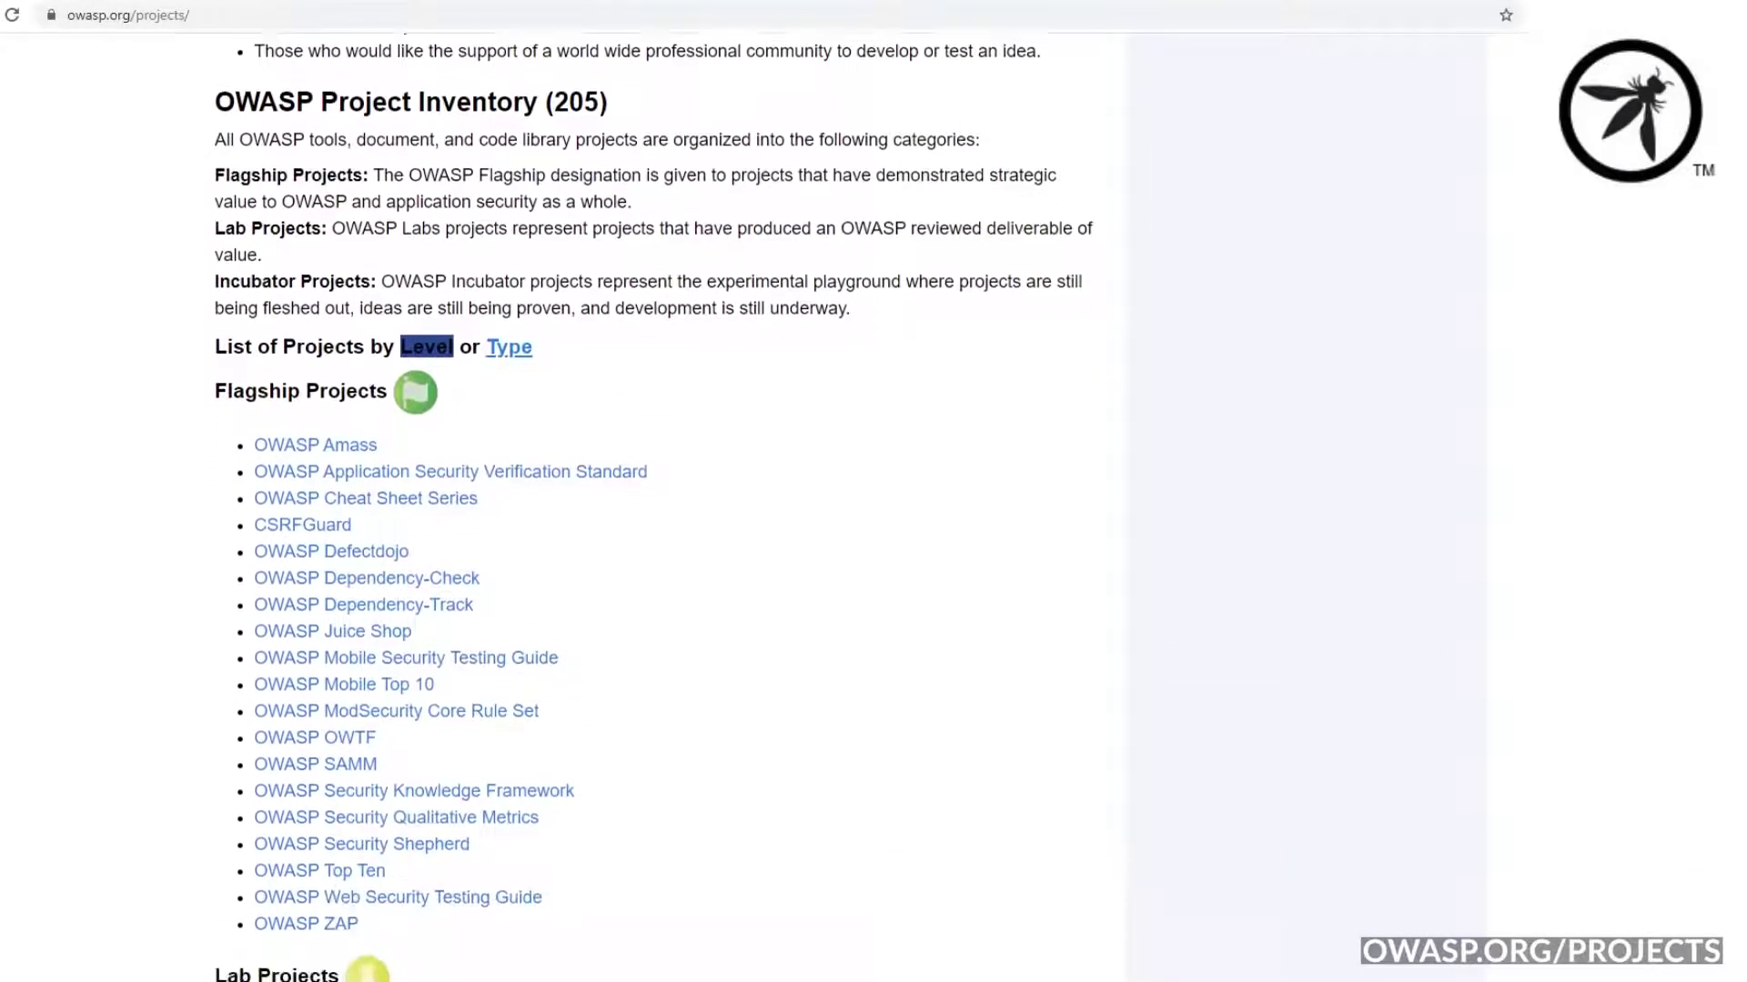
{"action": "scroll", "coordinate": [842, 508], "scroll_direction": "down", "scroll_amount": 1}
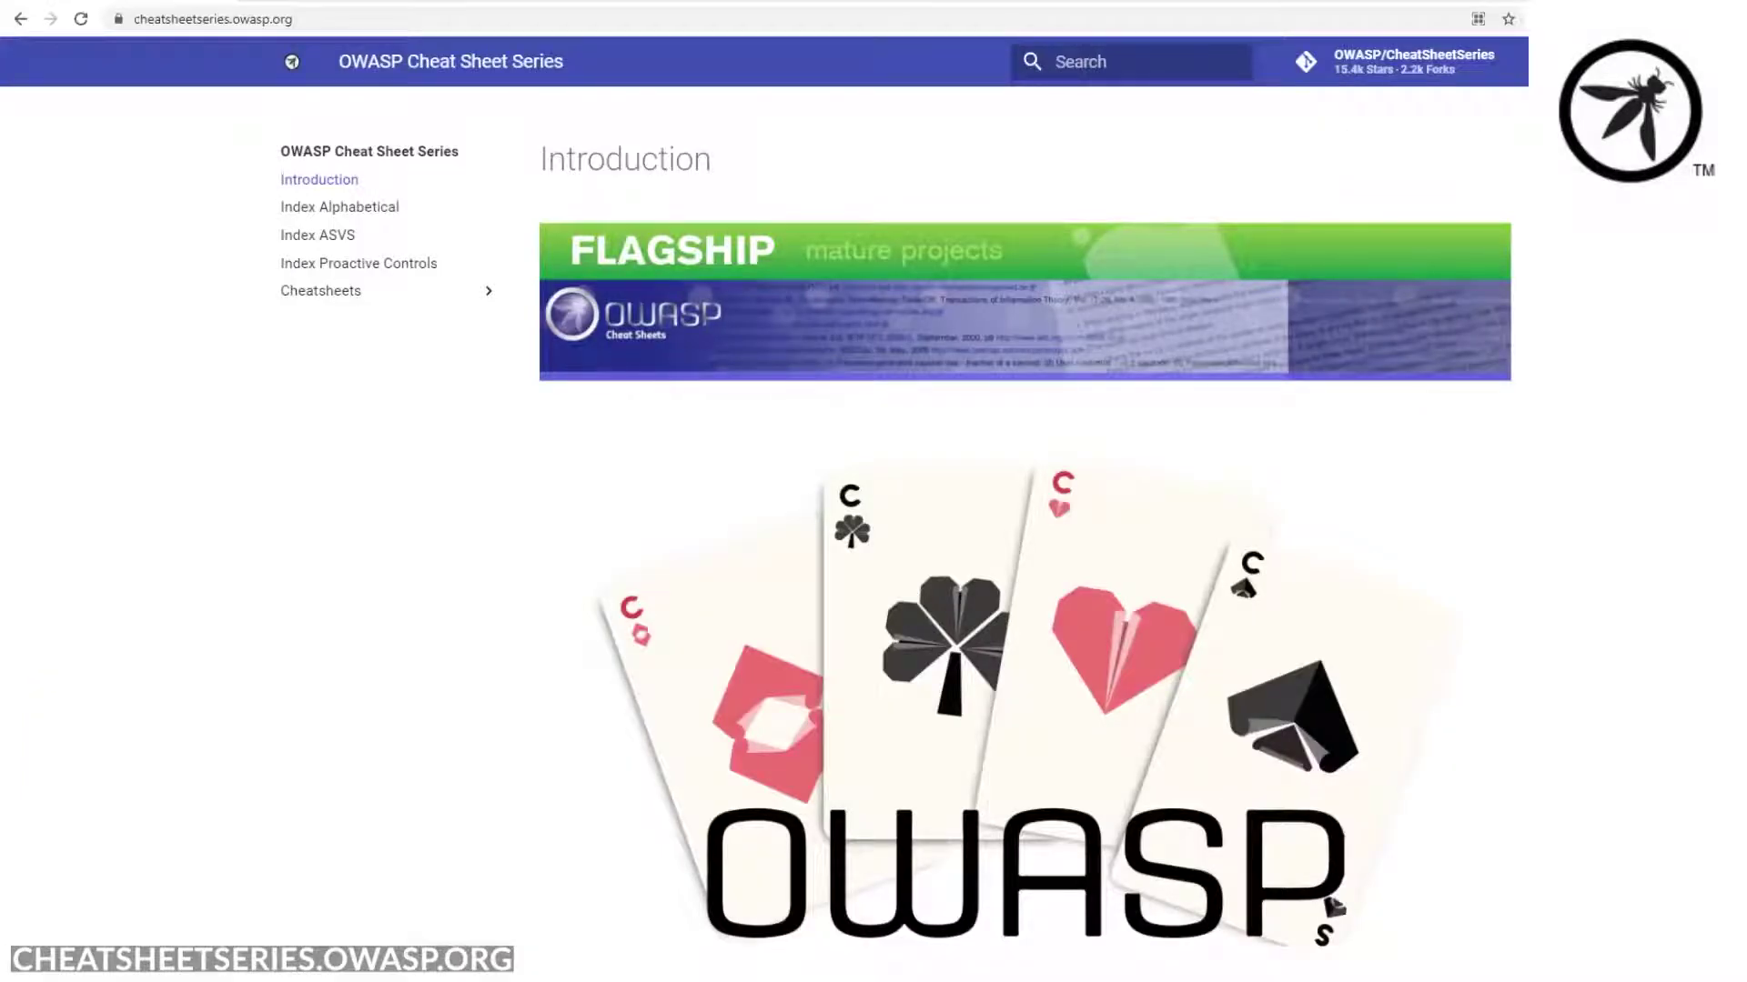
Read down the Introduction, then expand the sidebar's Cheatsheets list from AJAX Security to Input Validation.
{"action": "scroll", "coordinate": [1024, 509], "scroll_direction": "down", "scroll_amount": 2}
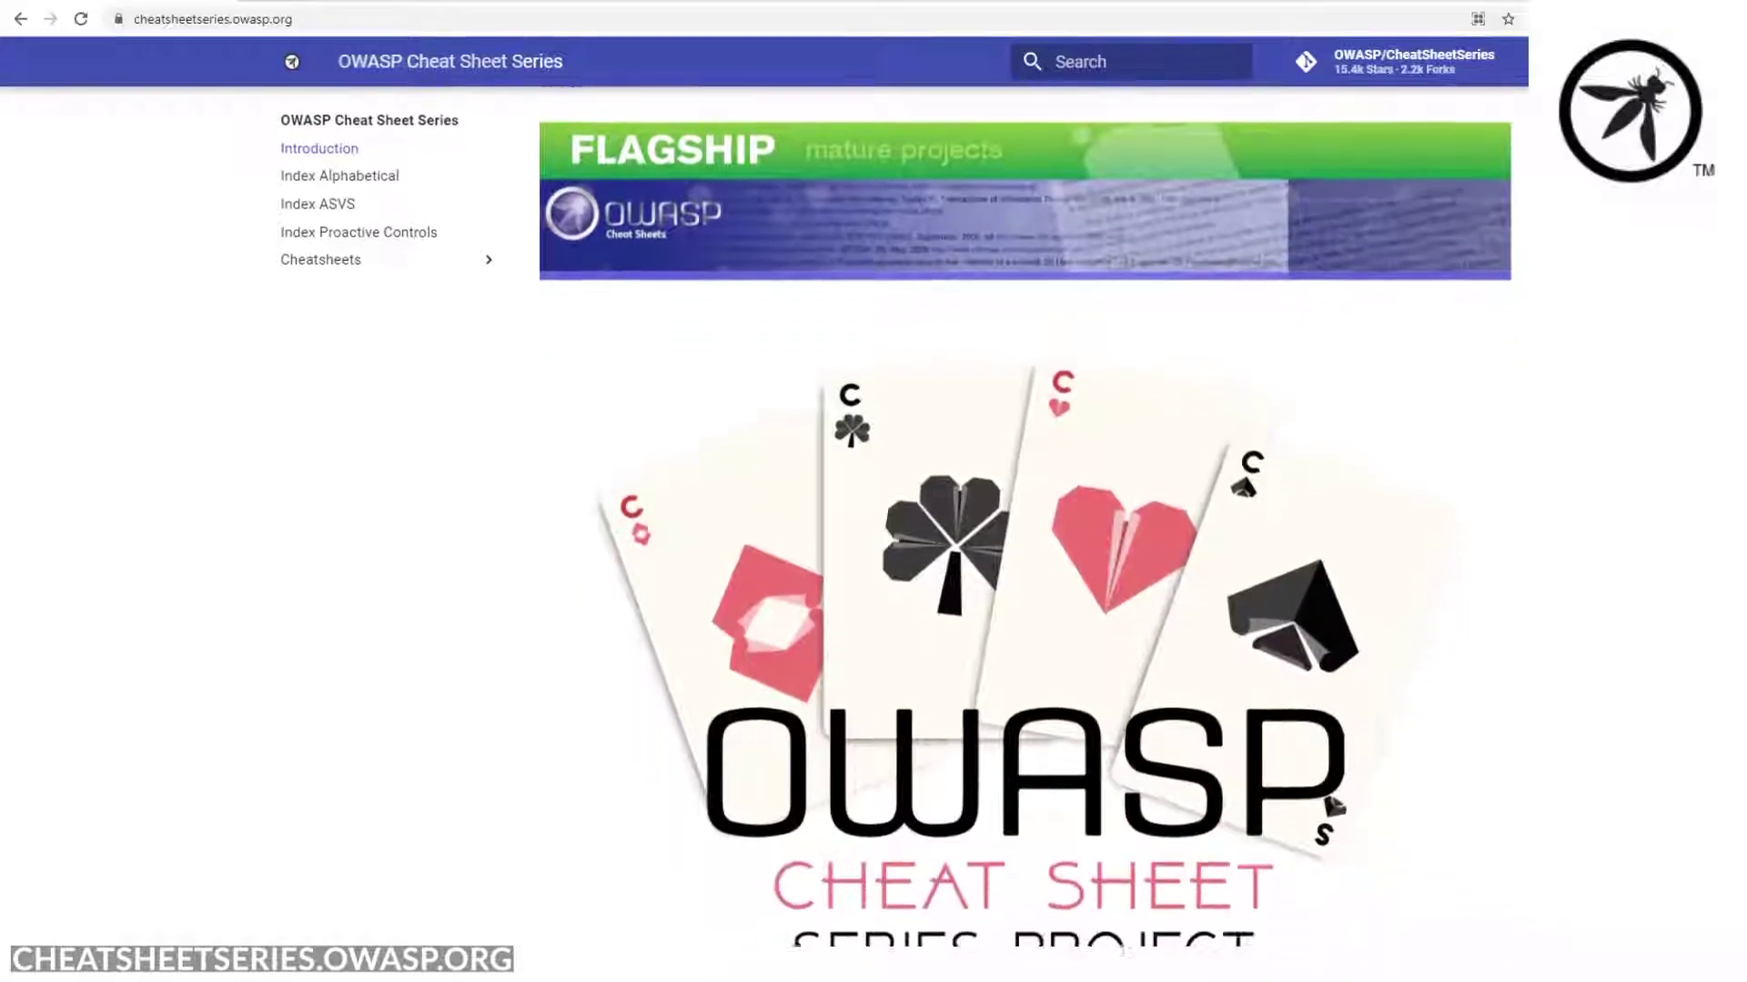
{"action": "scroll", "coordinate": [1024, 509], "scroll_direction": "down", "scroll_amount": 3}
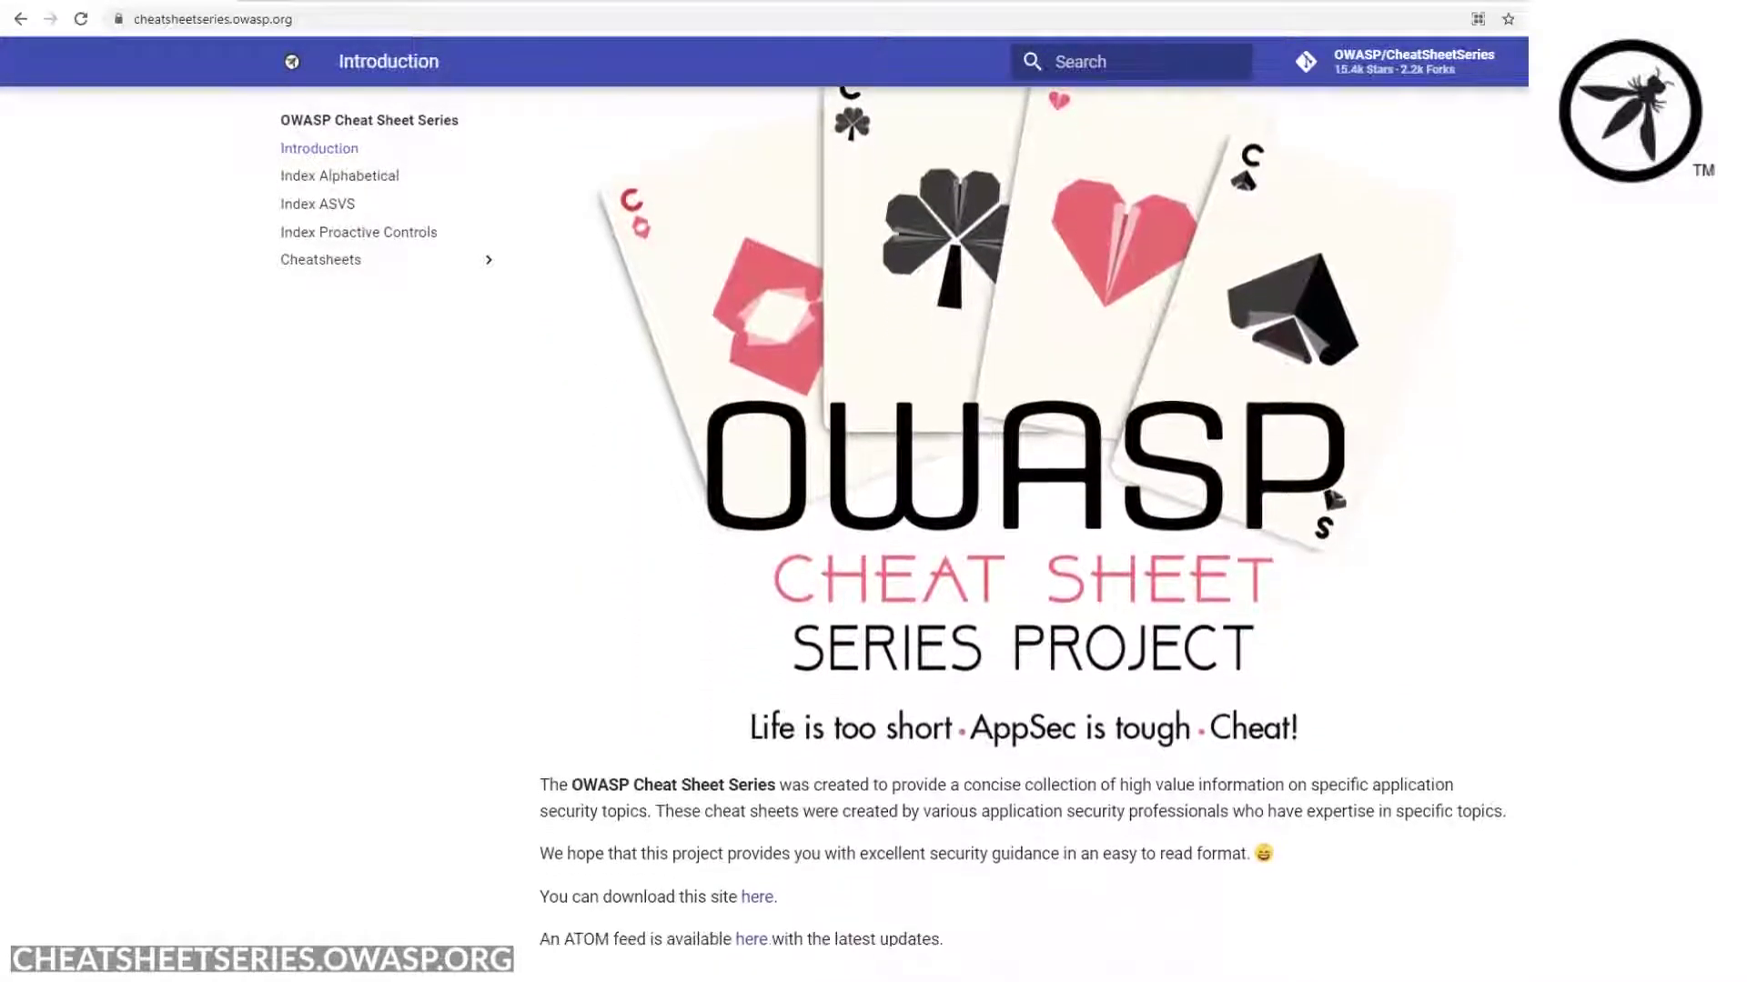
{"action": "scroll", "coordinate": [1024, 510], "scroll_direction": "down", "scroll_amount": 1}
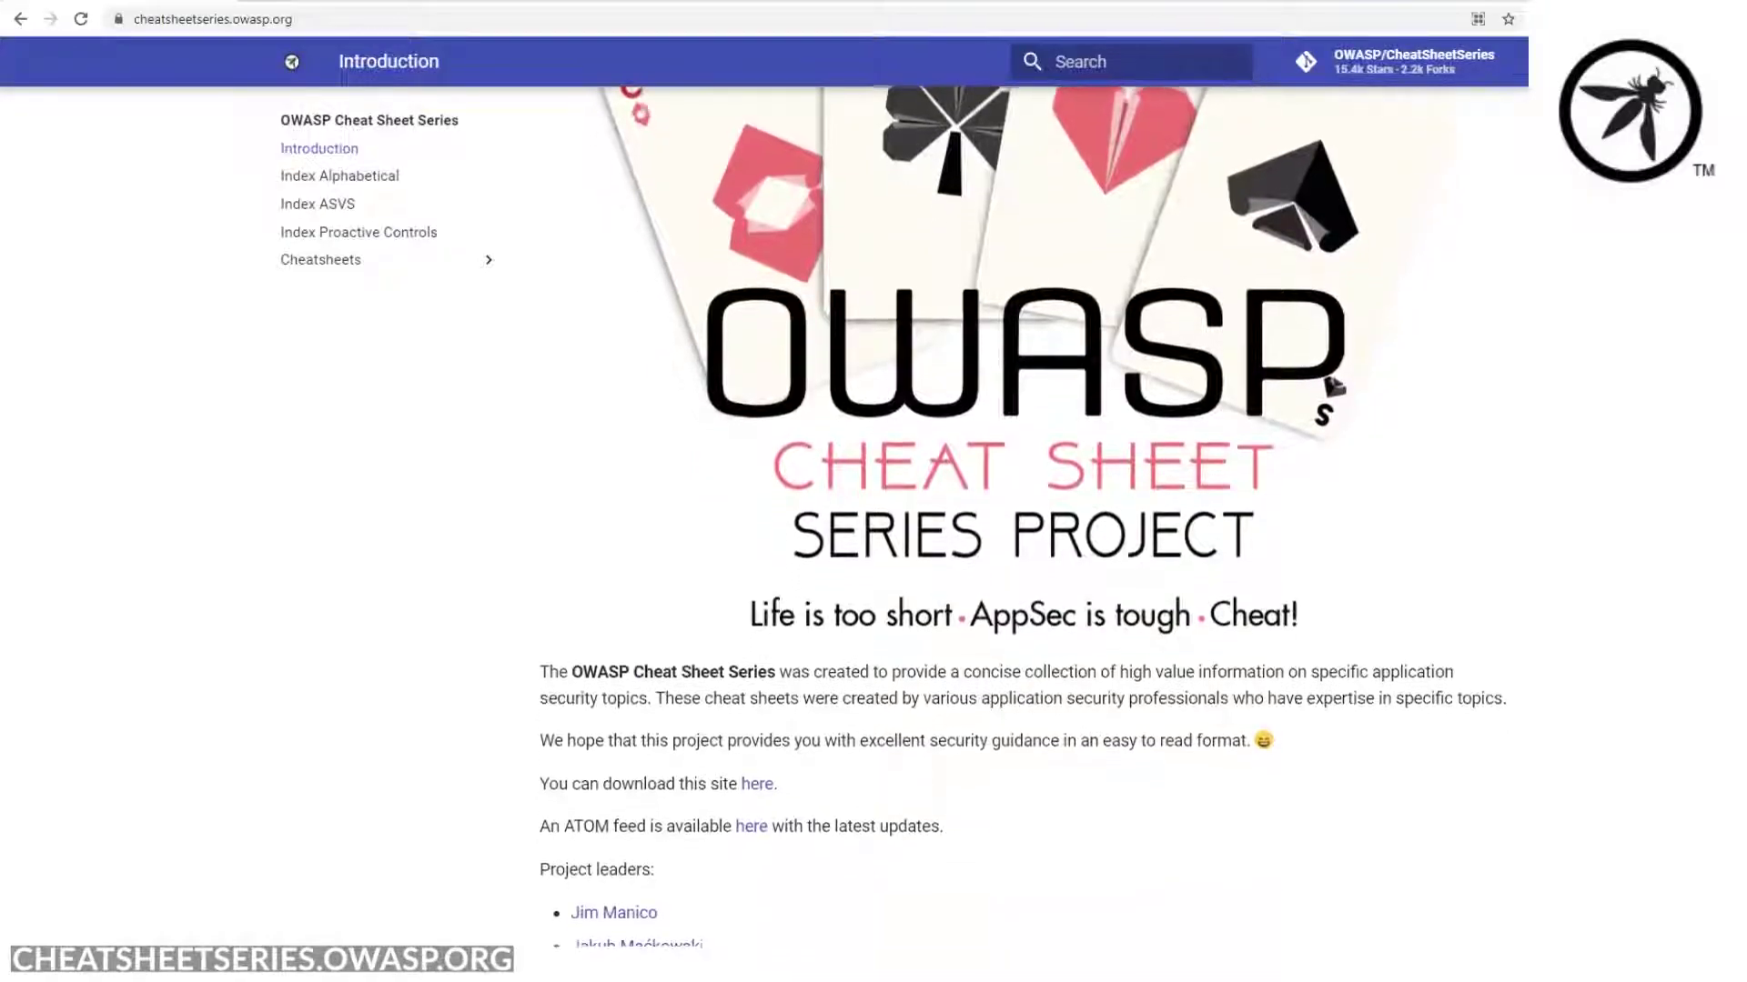
{"action": "scroll", "coordinate": [1025, 509], "scroll_direction": "down", "scroll_amount": 1}
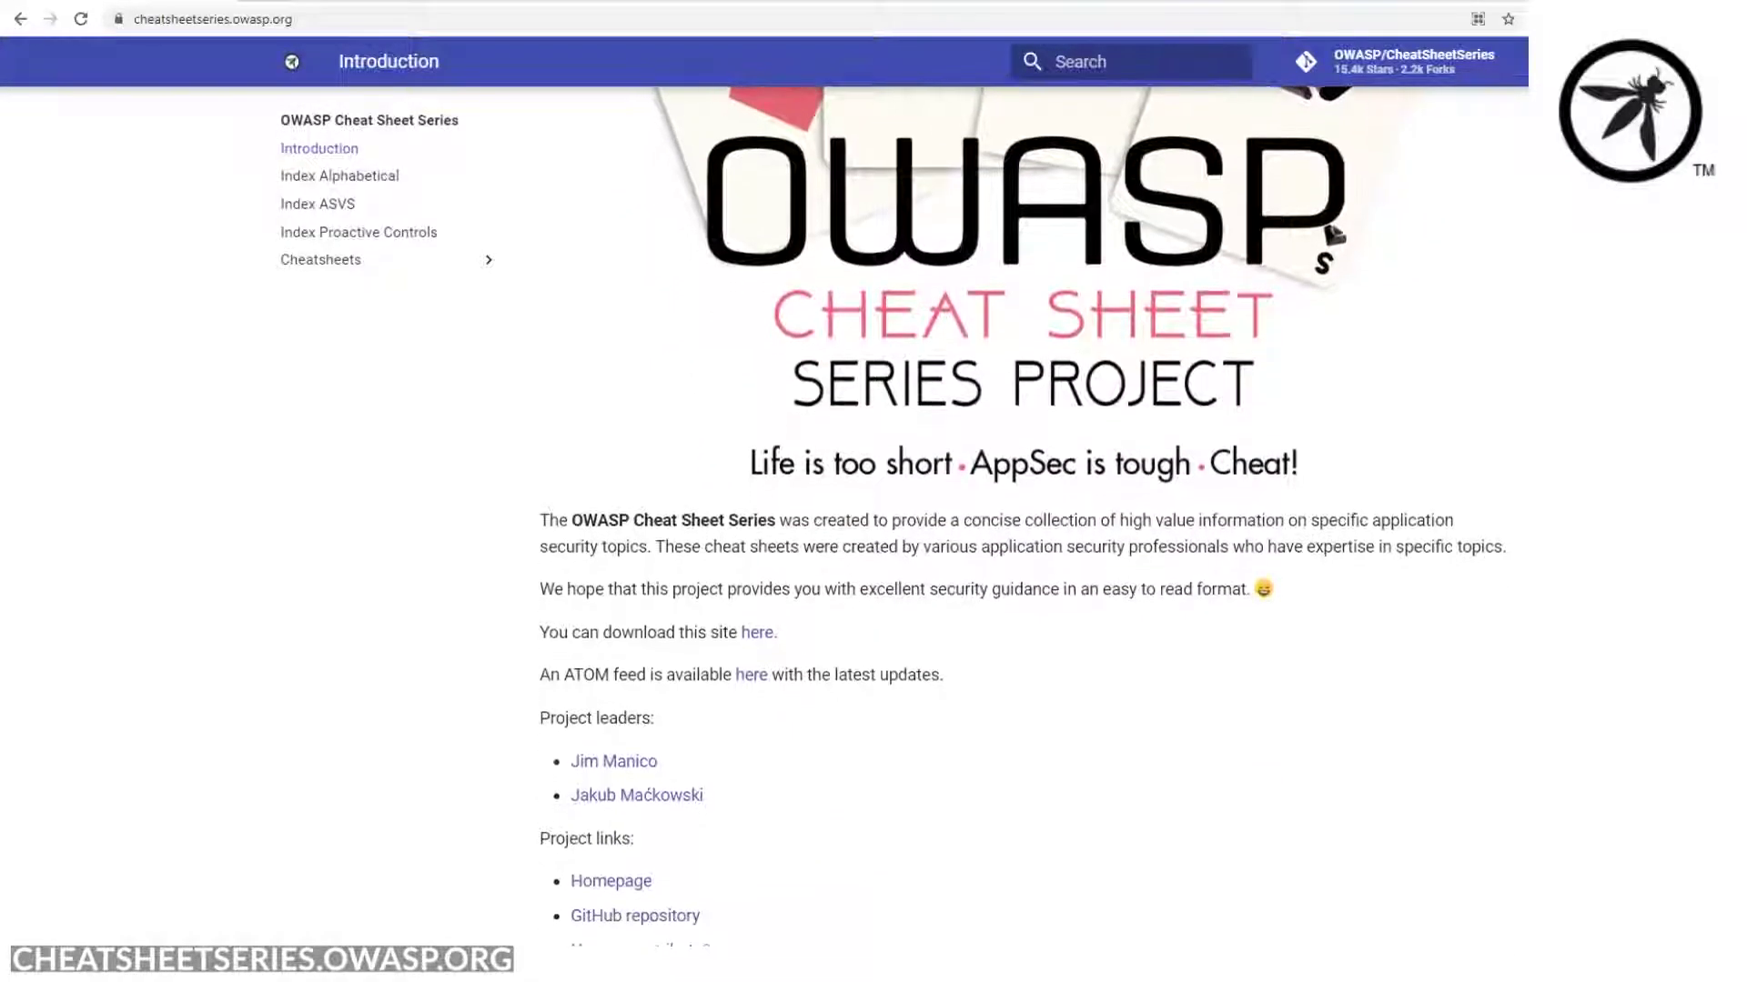
{"action": "scroll", "coordinate": [1025, 509], "scroll_direction": "down", "scroll_amount": 1}
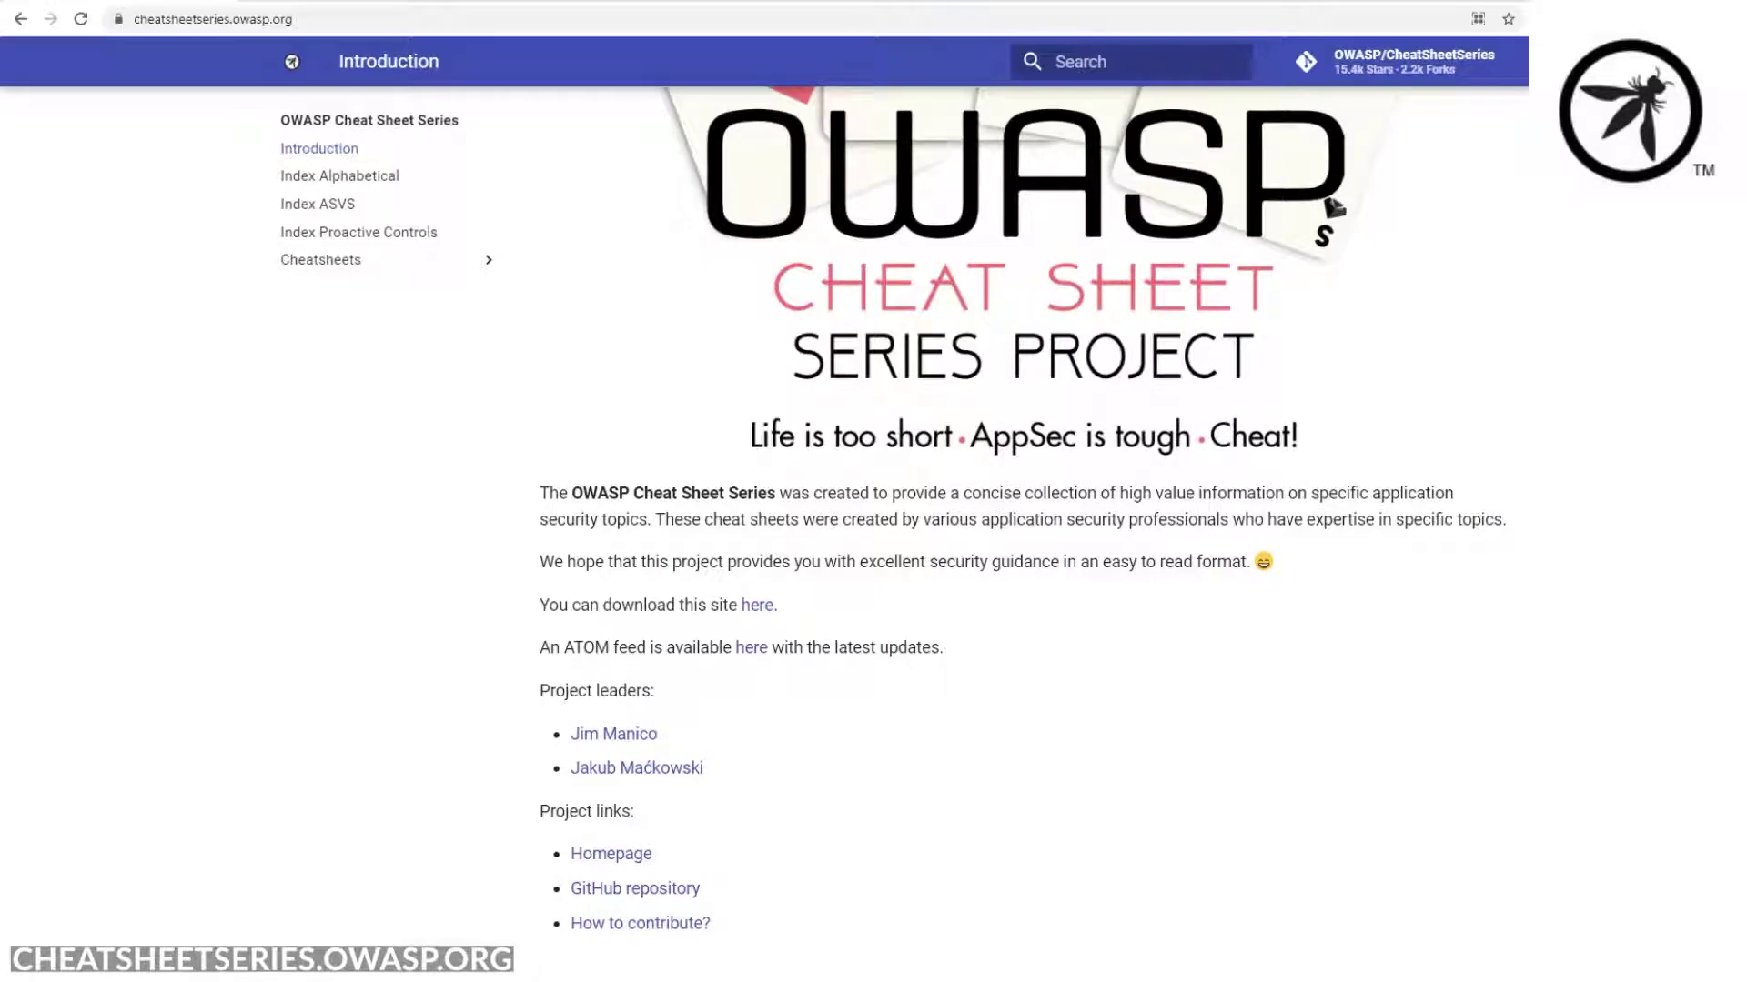
{"action": "left_click", "coordinate": [321, 259]}
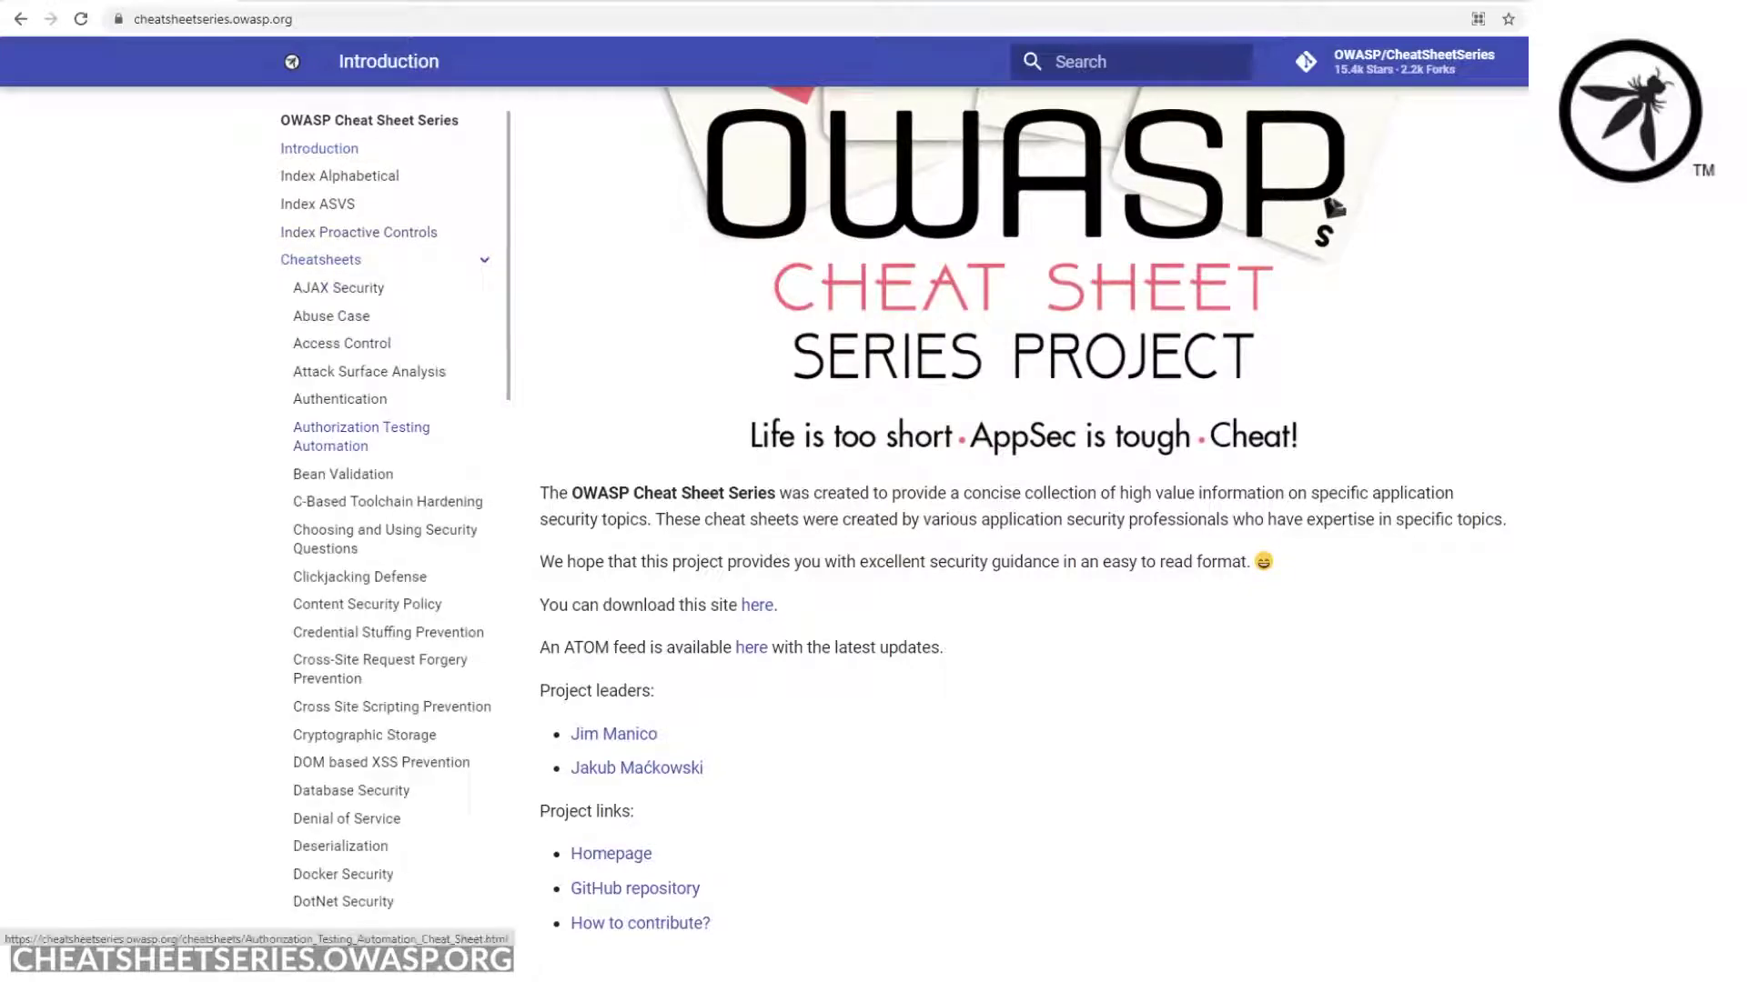
{"action": "scroll", "coordinate": [364, 446], "scroll_direction": "down", "scroll_amount": 3}
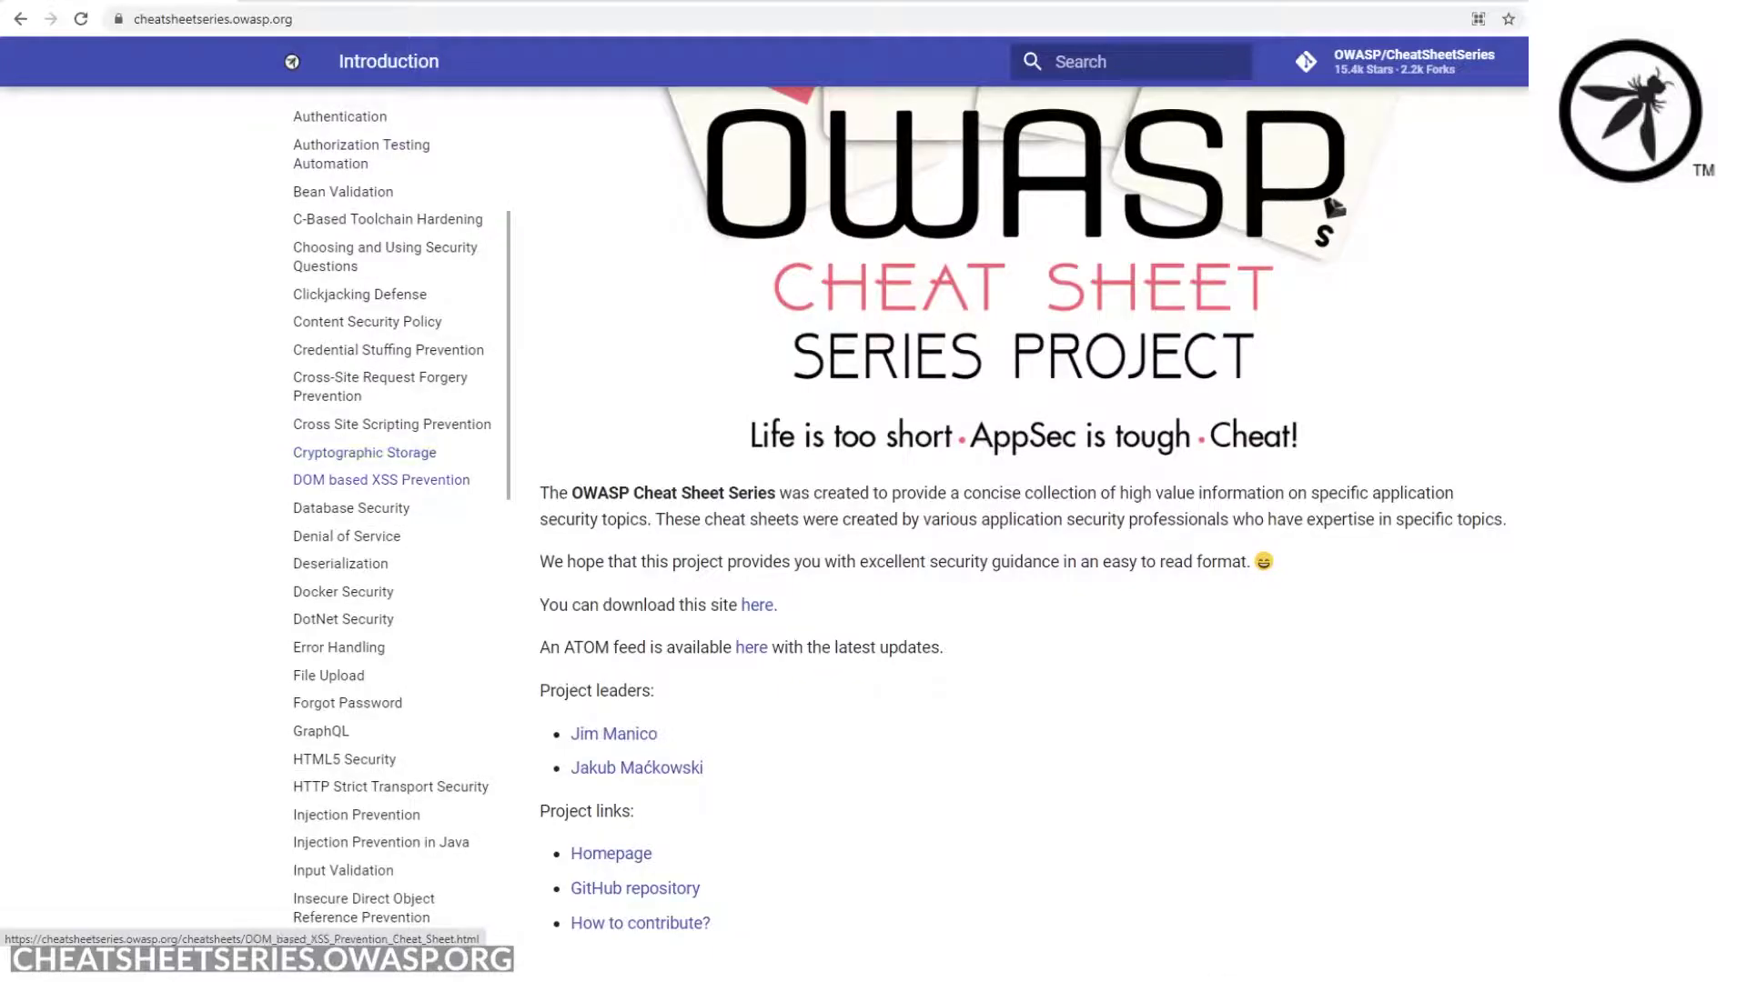
Open the DOM based XSS Prevention cheat sheet and read through its rules, ending at RULE #3.
{"action": "left_click", "coordinate": [381, 480]}
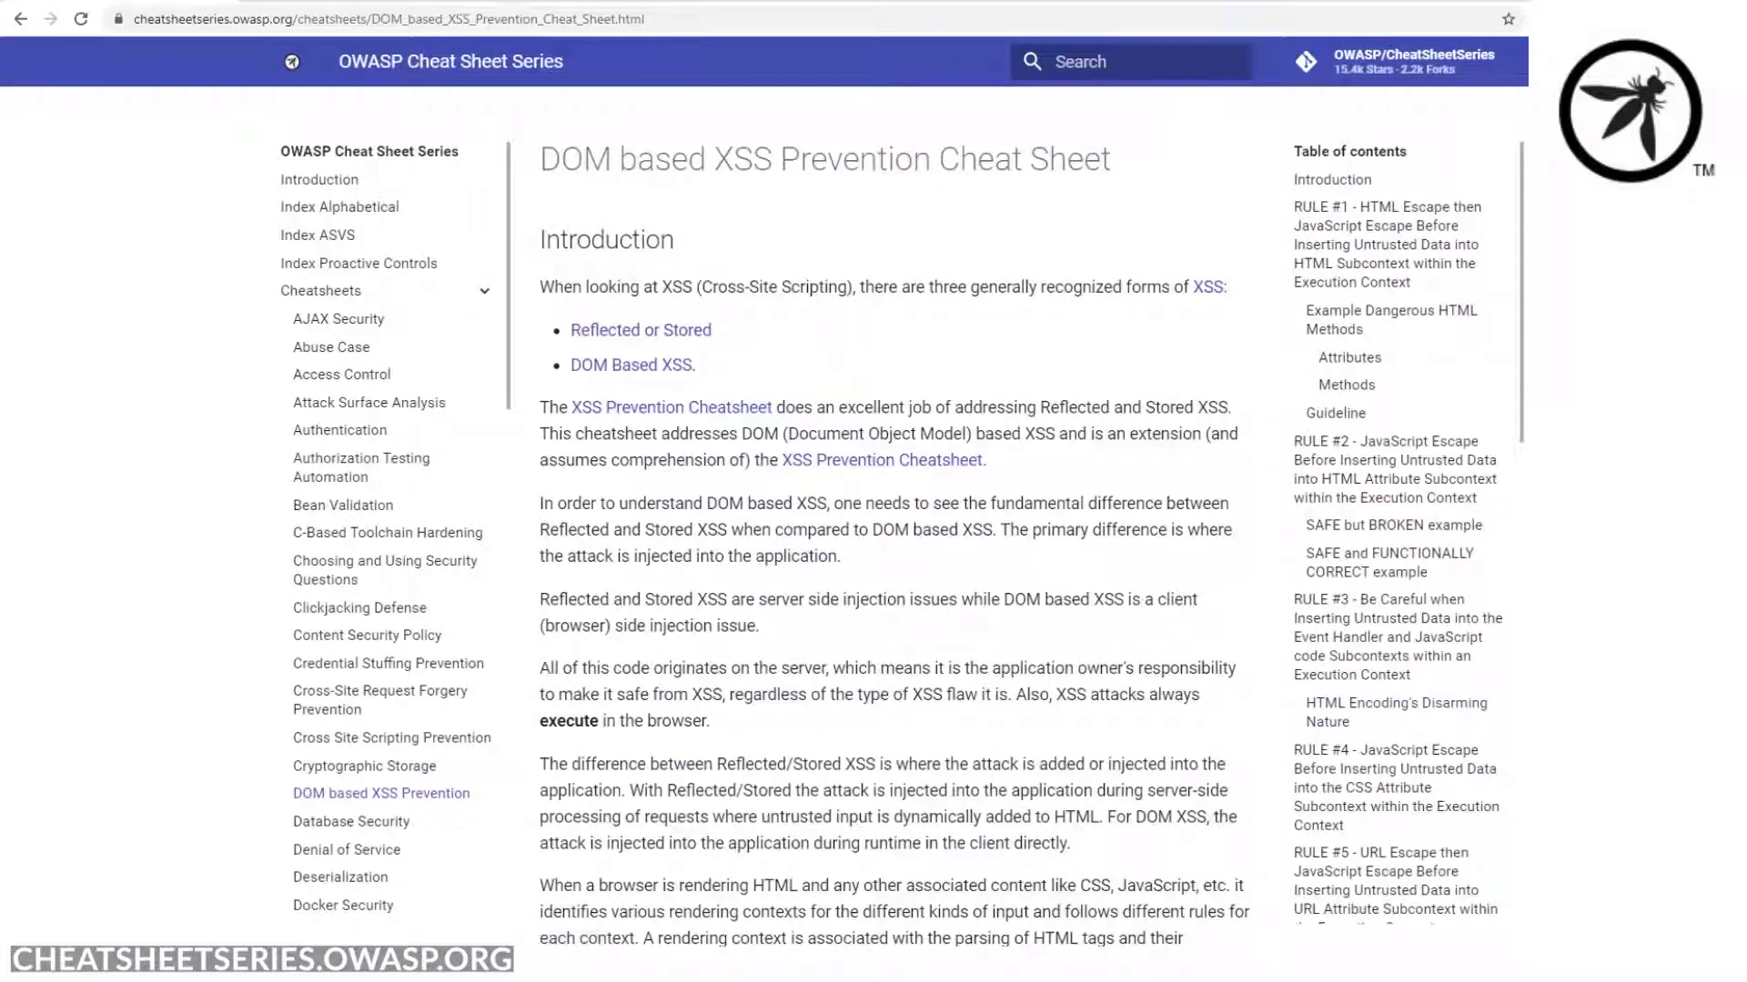
{"action": "scroll", "coordinate": [894, 510], "scroll_direction": "down", "scroll_amount": 2}
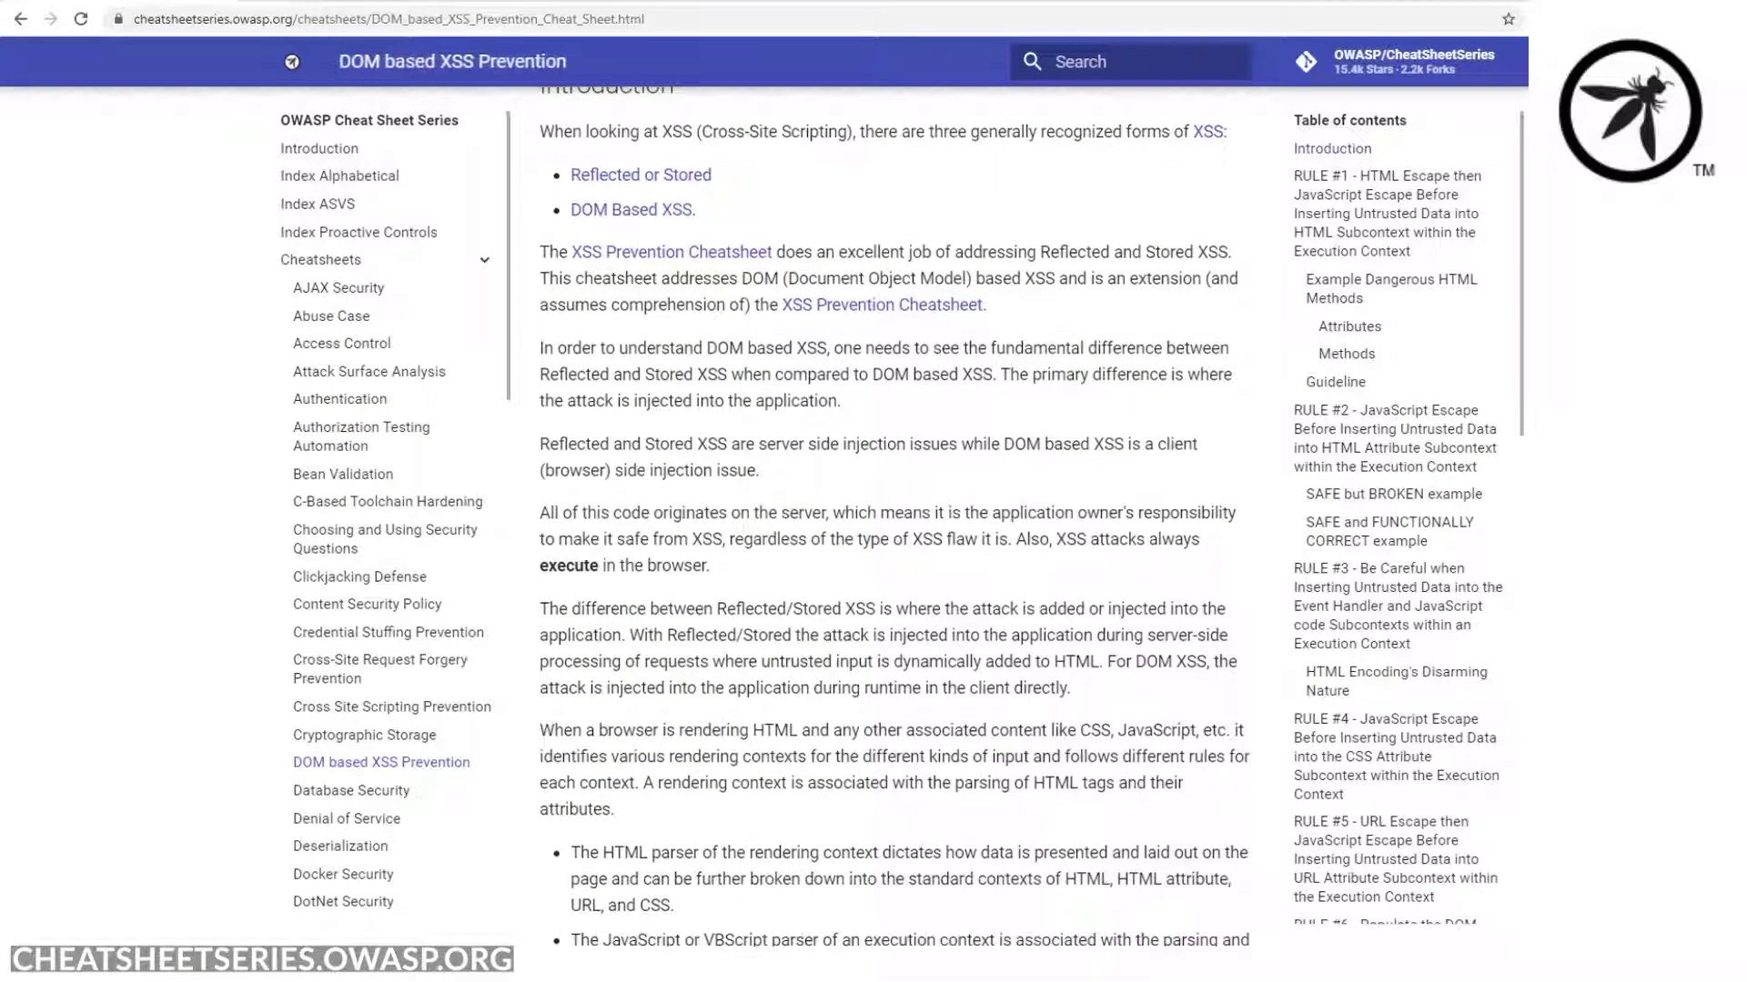
{"action": "scroll", "coordinate": [894, 509], "scroll_direction": "down", "scroll_amount": 6}
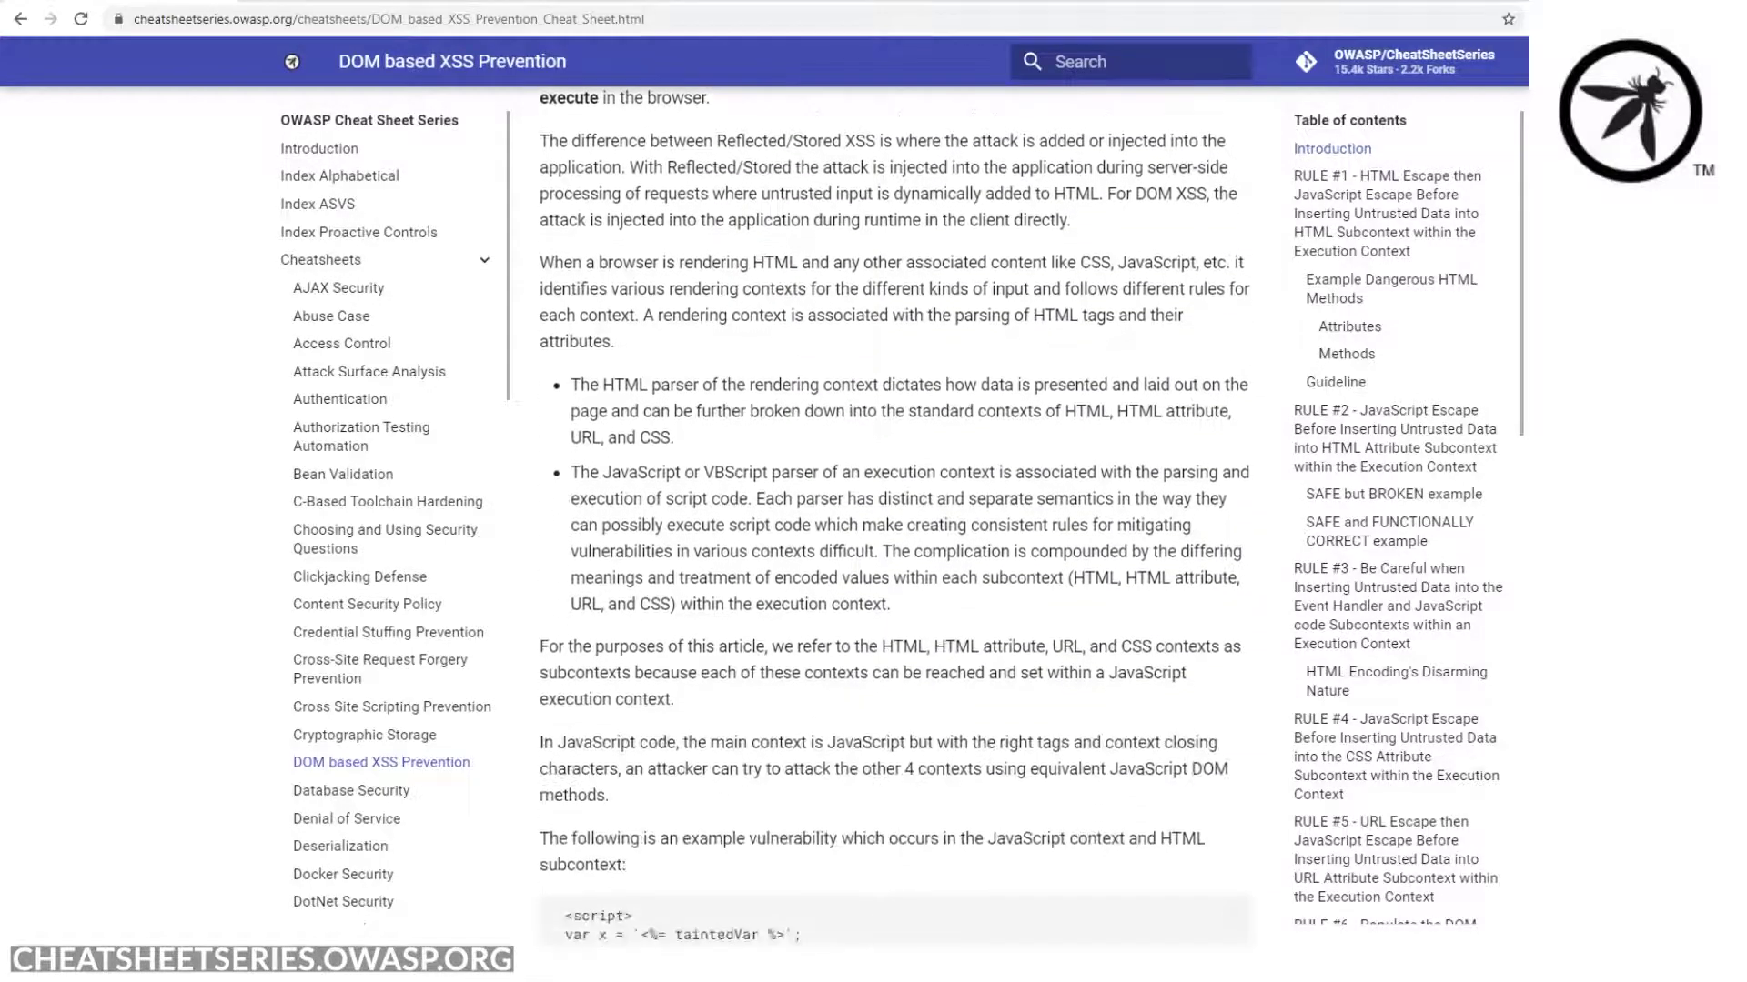
{"action": "scroll", "coordinate": [895, 509], "scroll_direction": "down", "scroll_amount": 8}
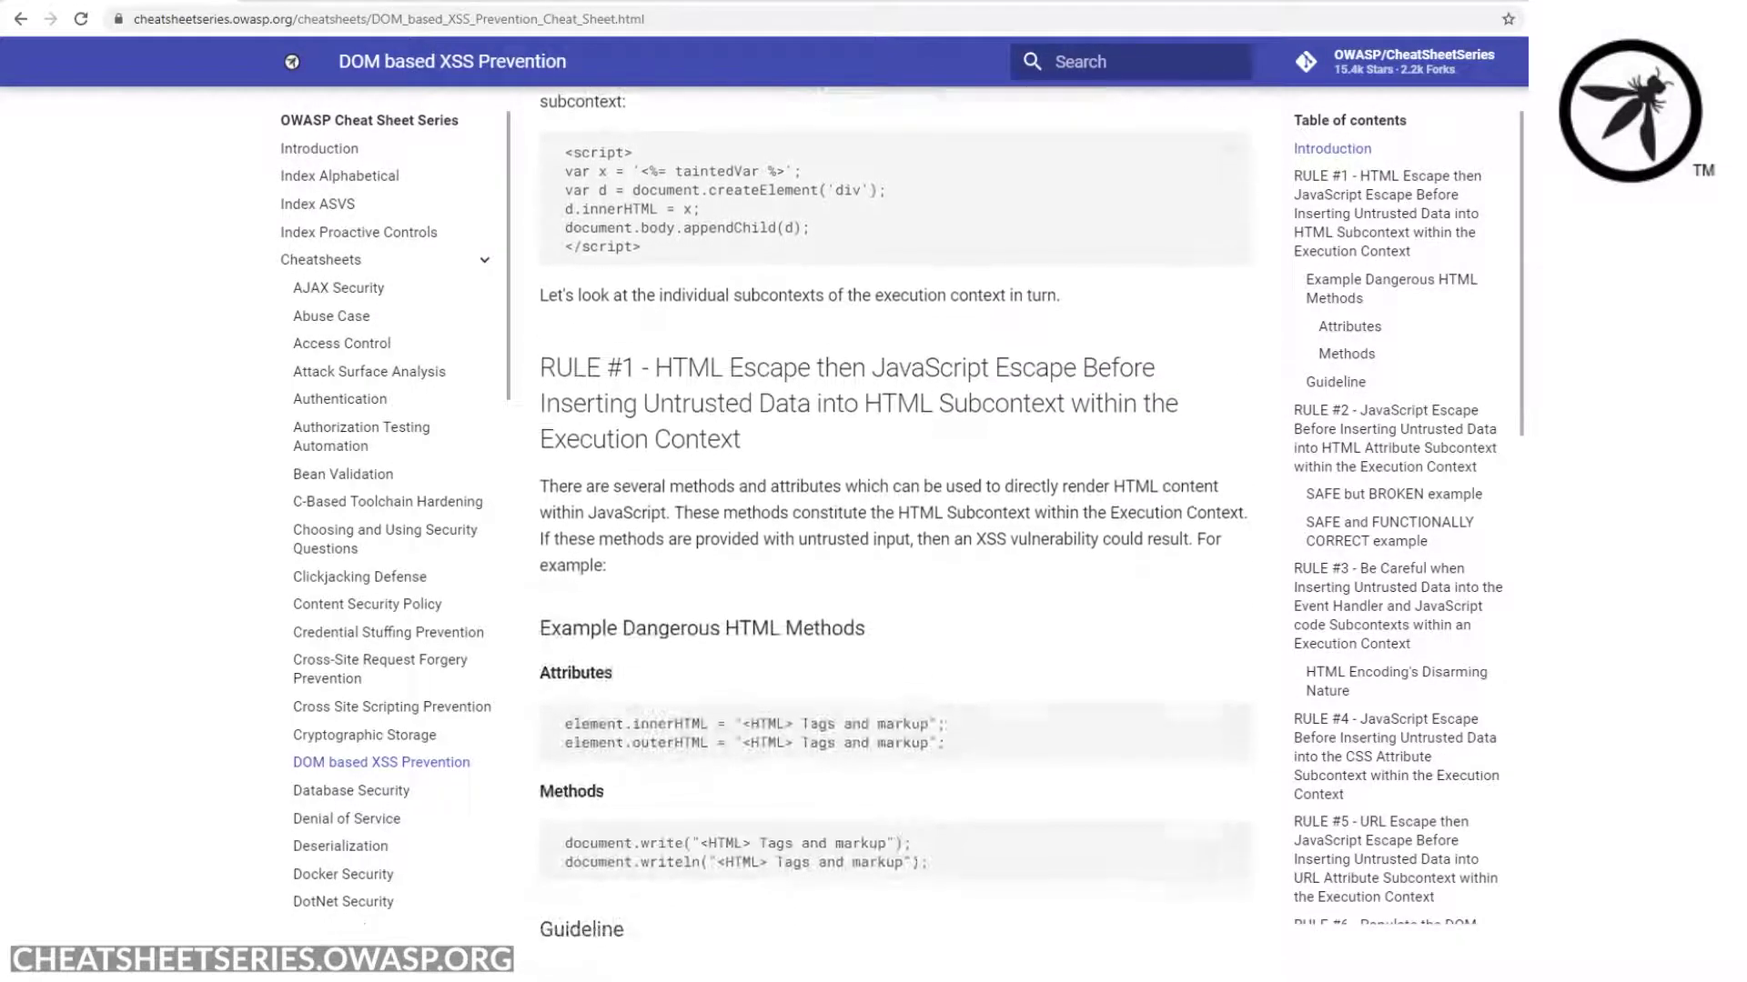
{"action": "scroll", "coordinate": [894, 510], "scroll_direction": "down", "scroll_amount": 3}
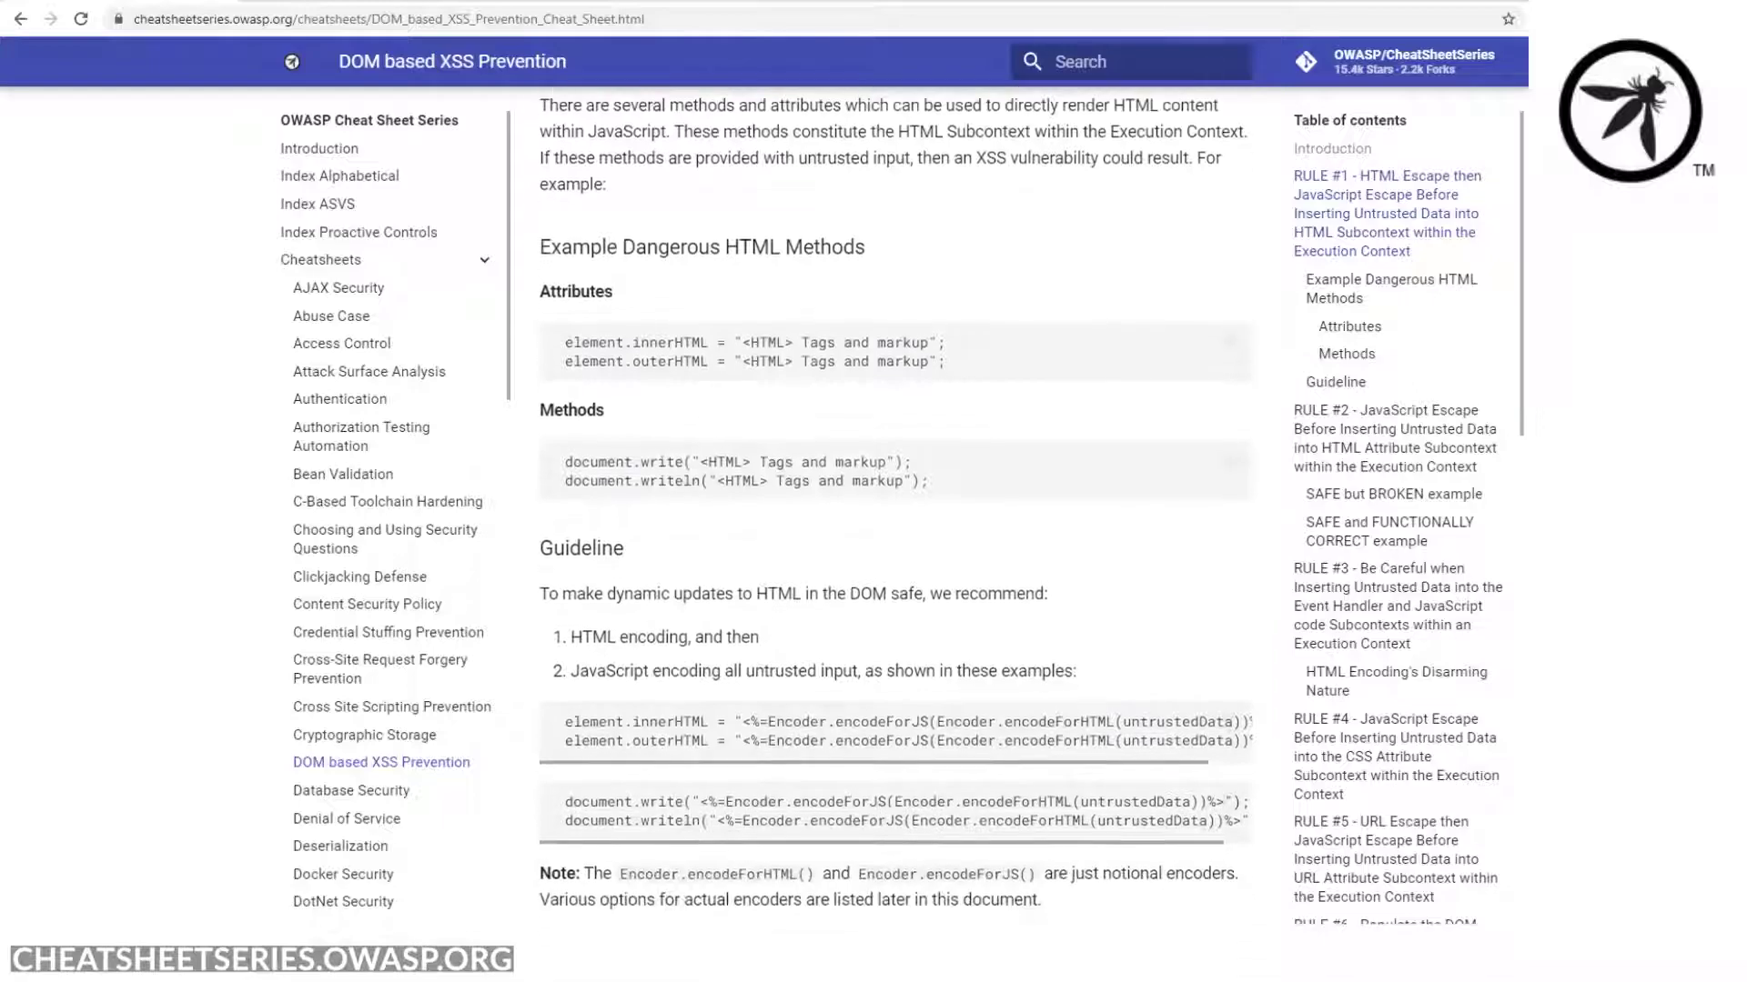
{"action": "scroll", "coordinate": [894, 510], "scroll_direction": "down", "scroll_amount": 5}
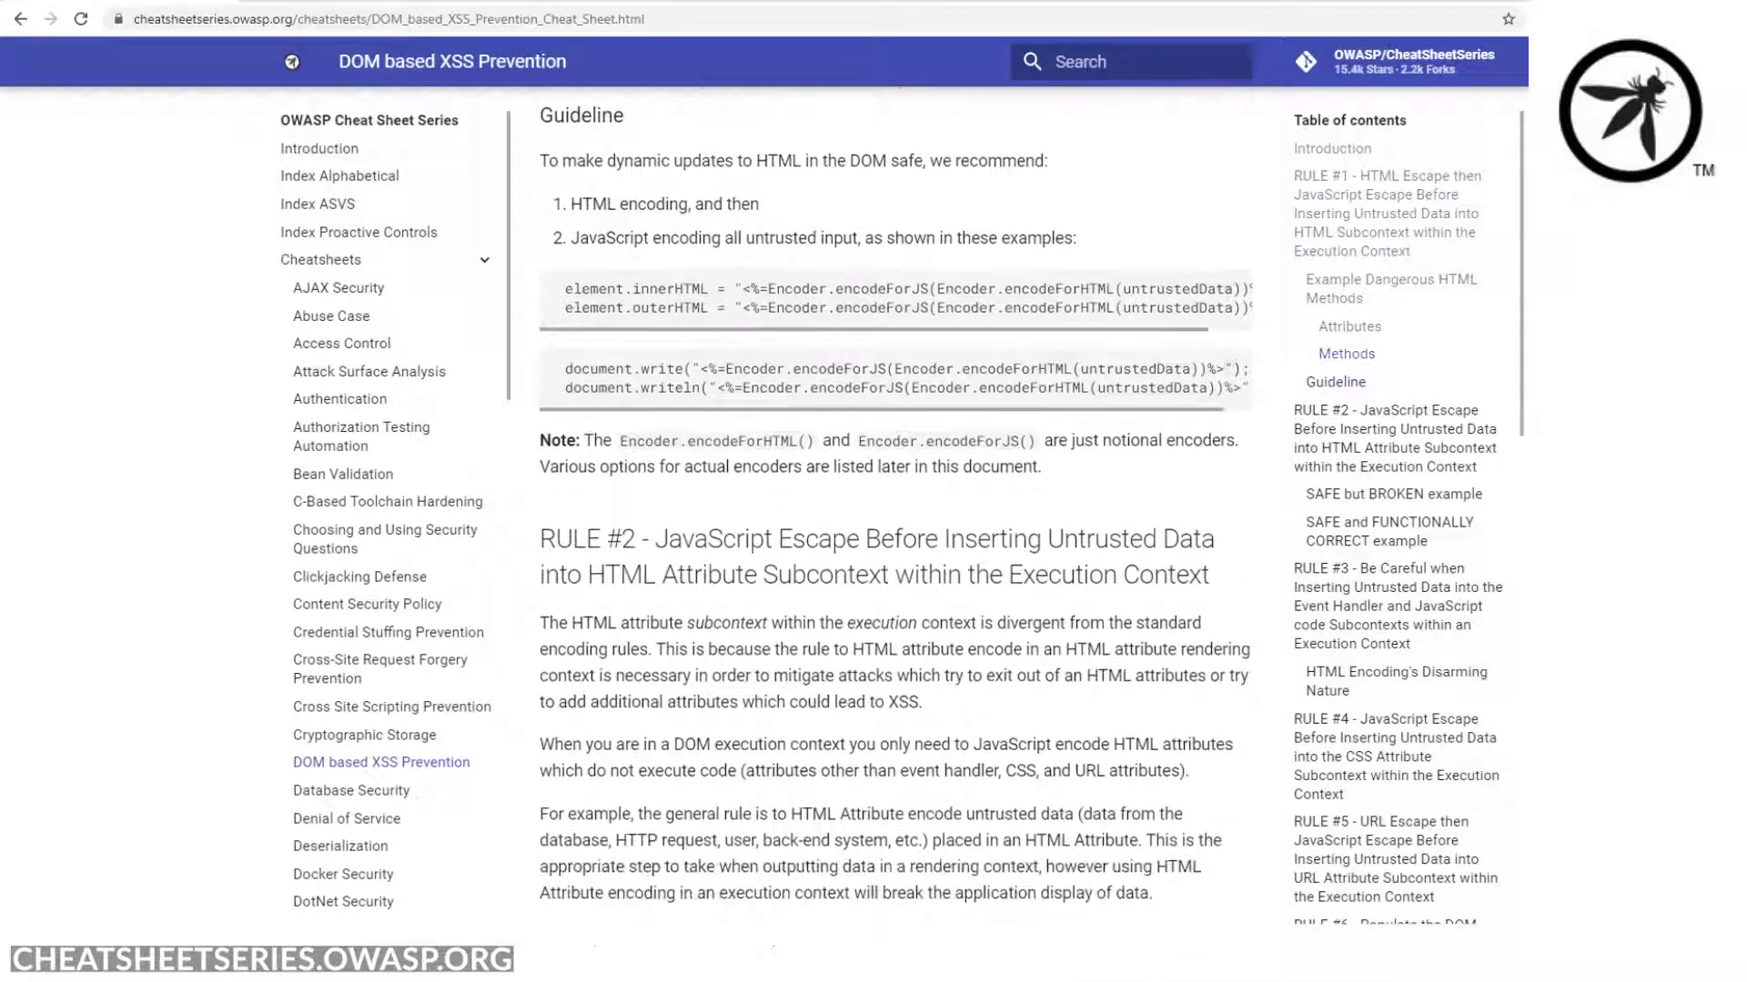
{"action": "scroll", "coordinate": [894, 510], "scroll_direction": "down", "scroll_amount": 8}
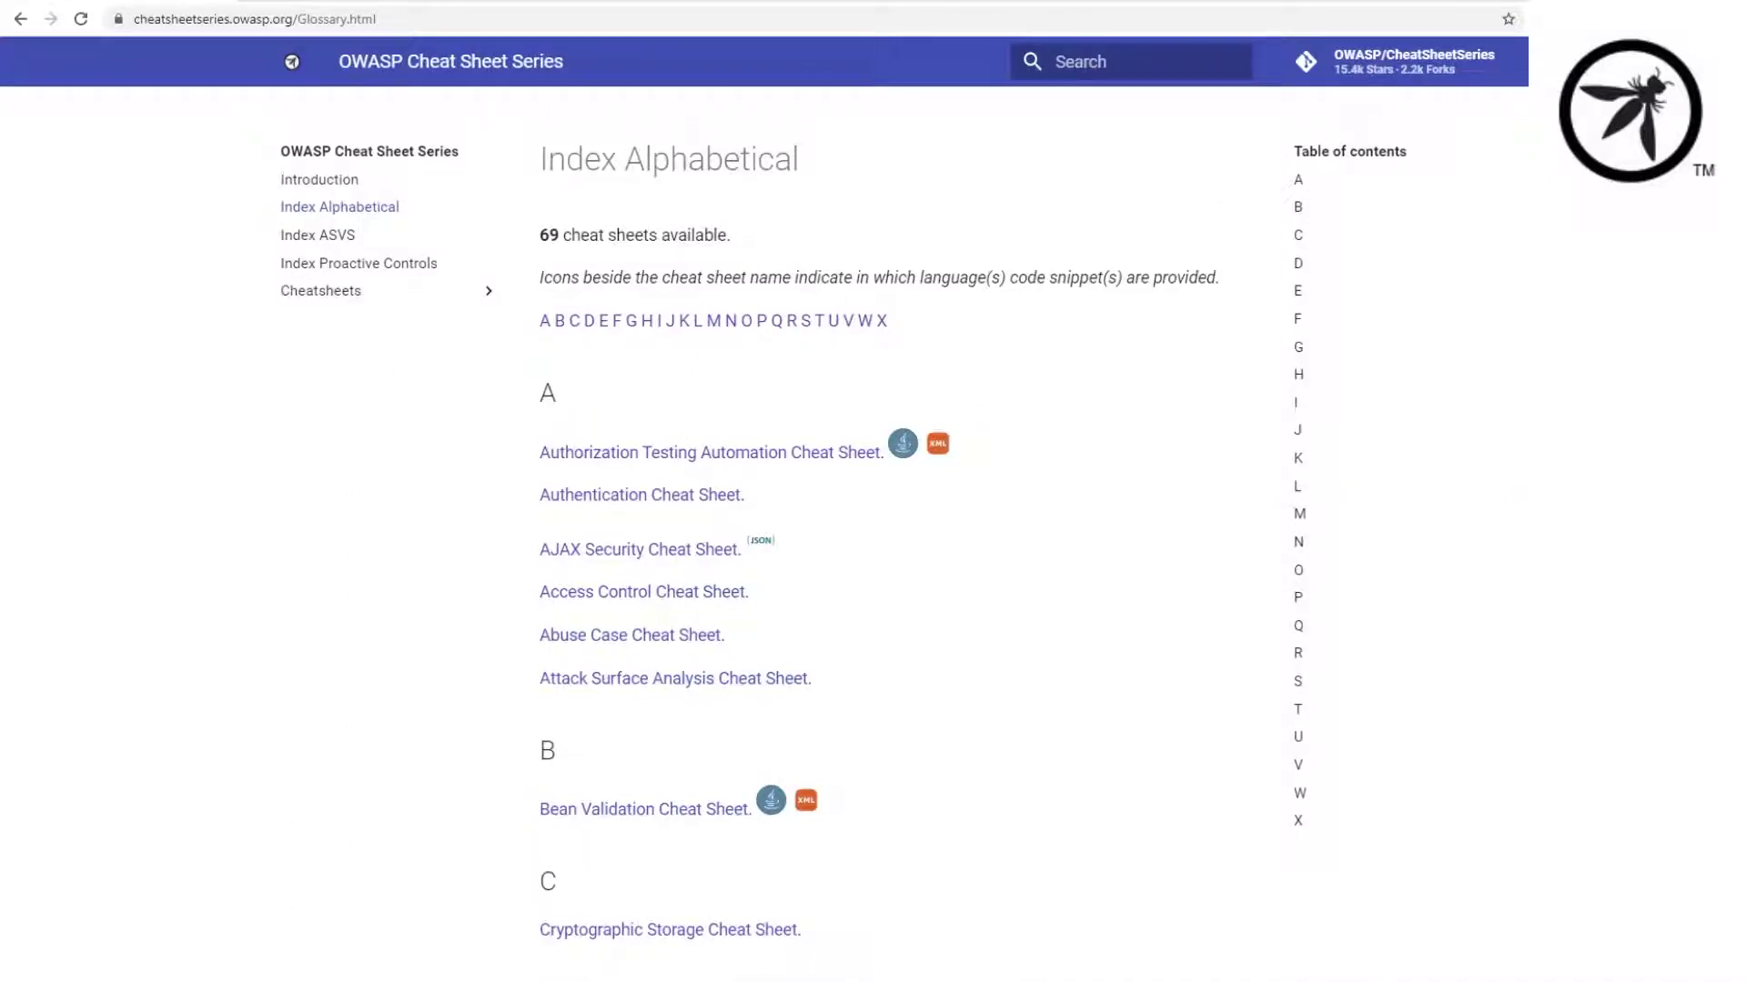
{"action": "scroll", "coordinate": [764, 517], "scroll_direction": "down", "scroll_amount": 6}
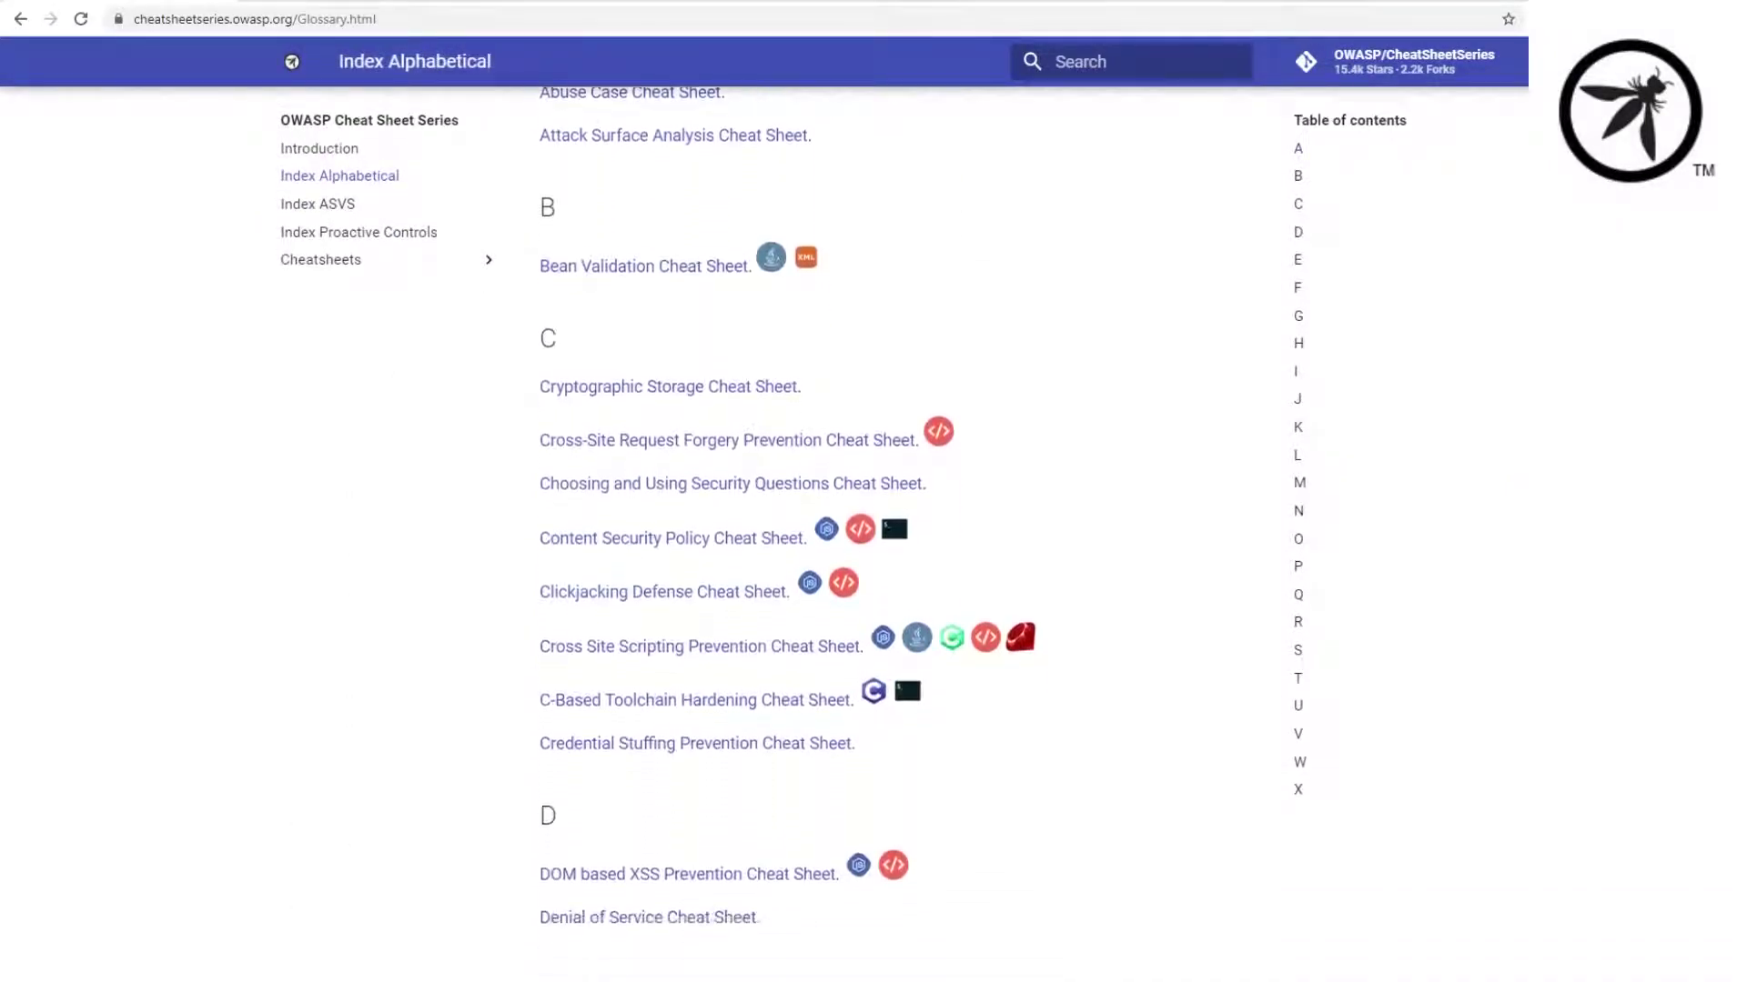
{"action": "scroll", "coordinate": [765, 517], "scroll_direction": "down", "scroll_amount": 6}
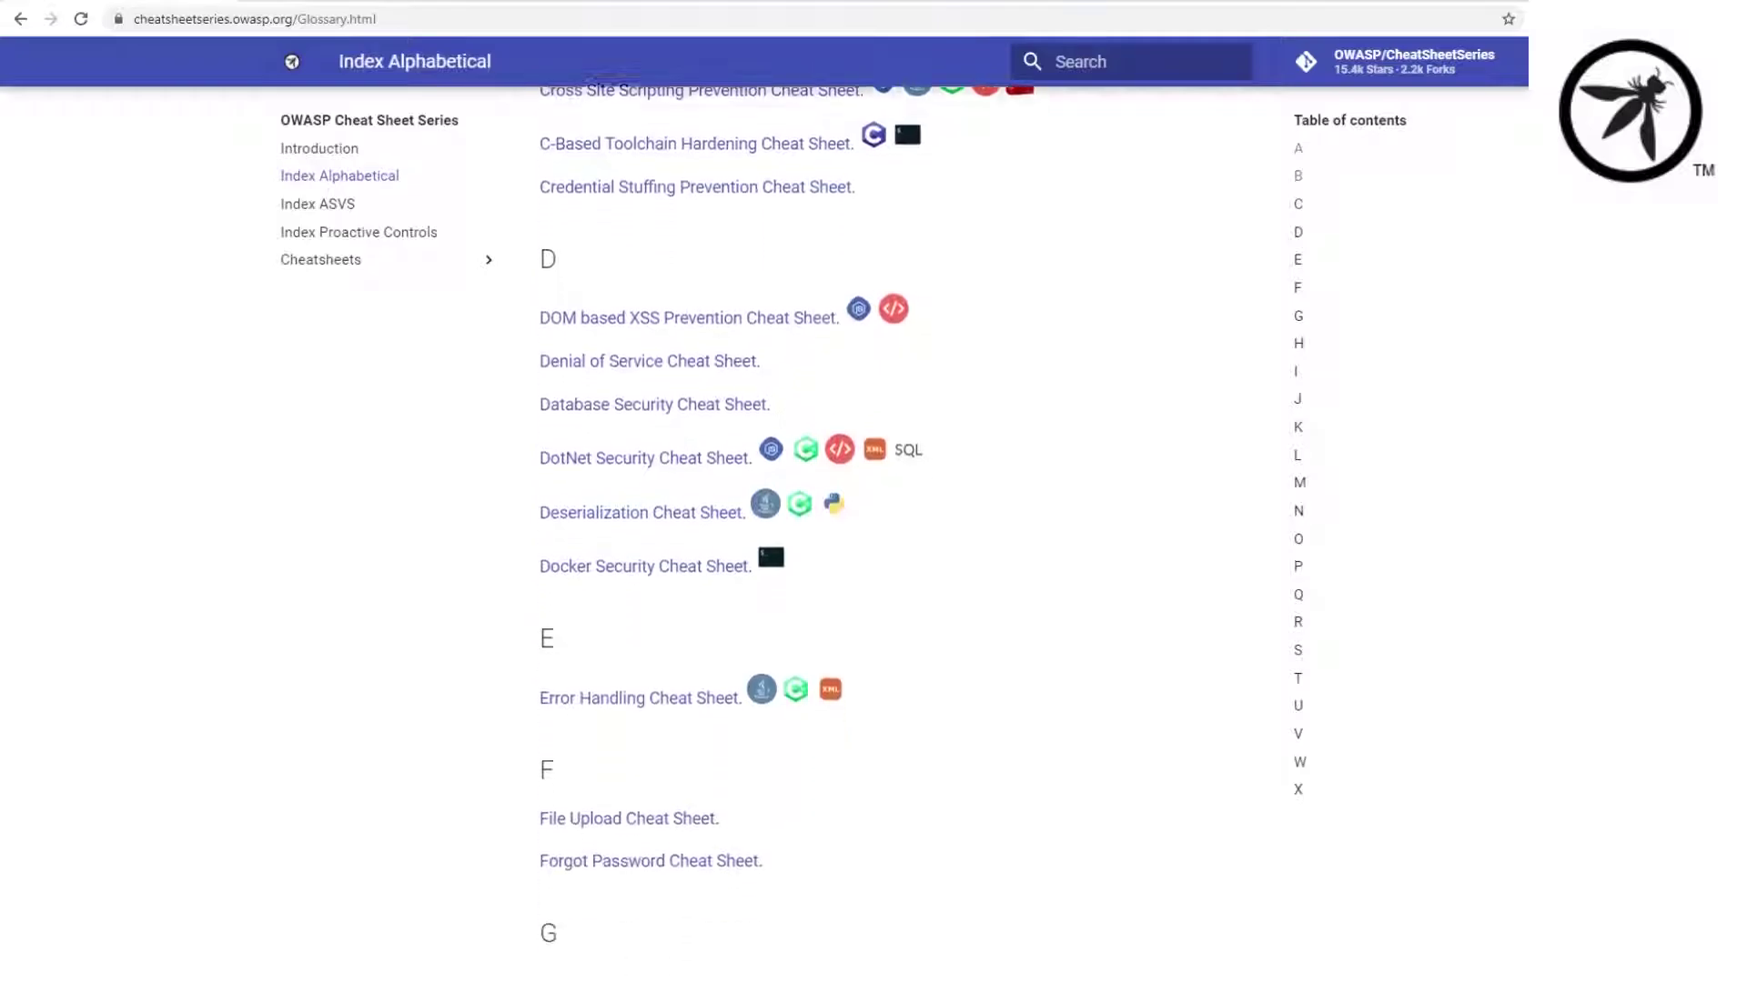
{"action": "scroll", "coordinate": [764, 517], "scroll_direction": "down", "scroll_amount": 8}
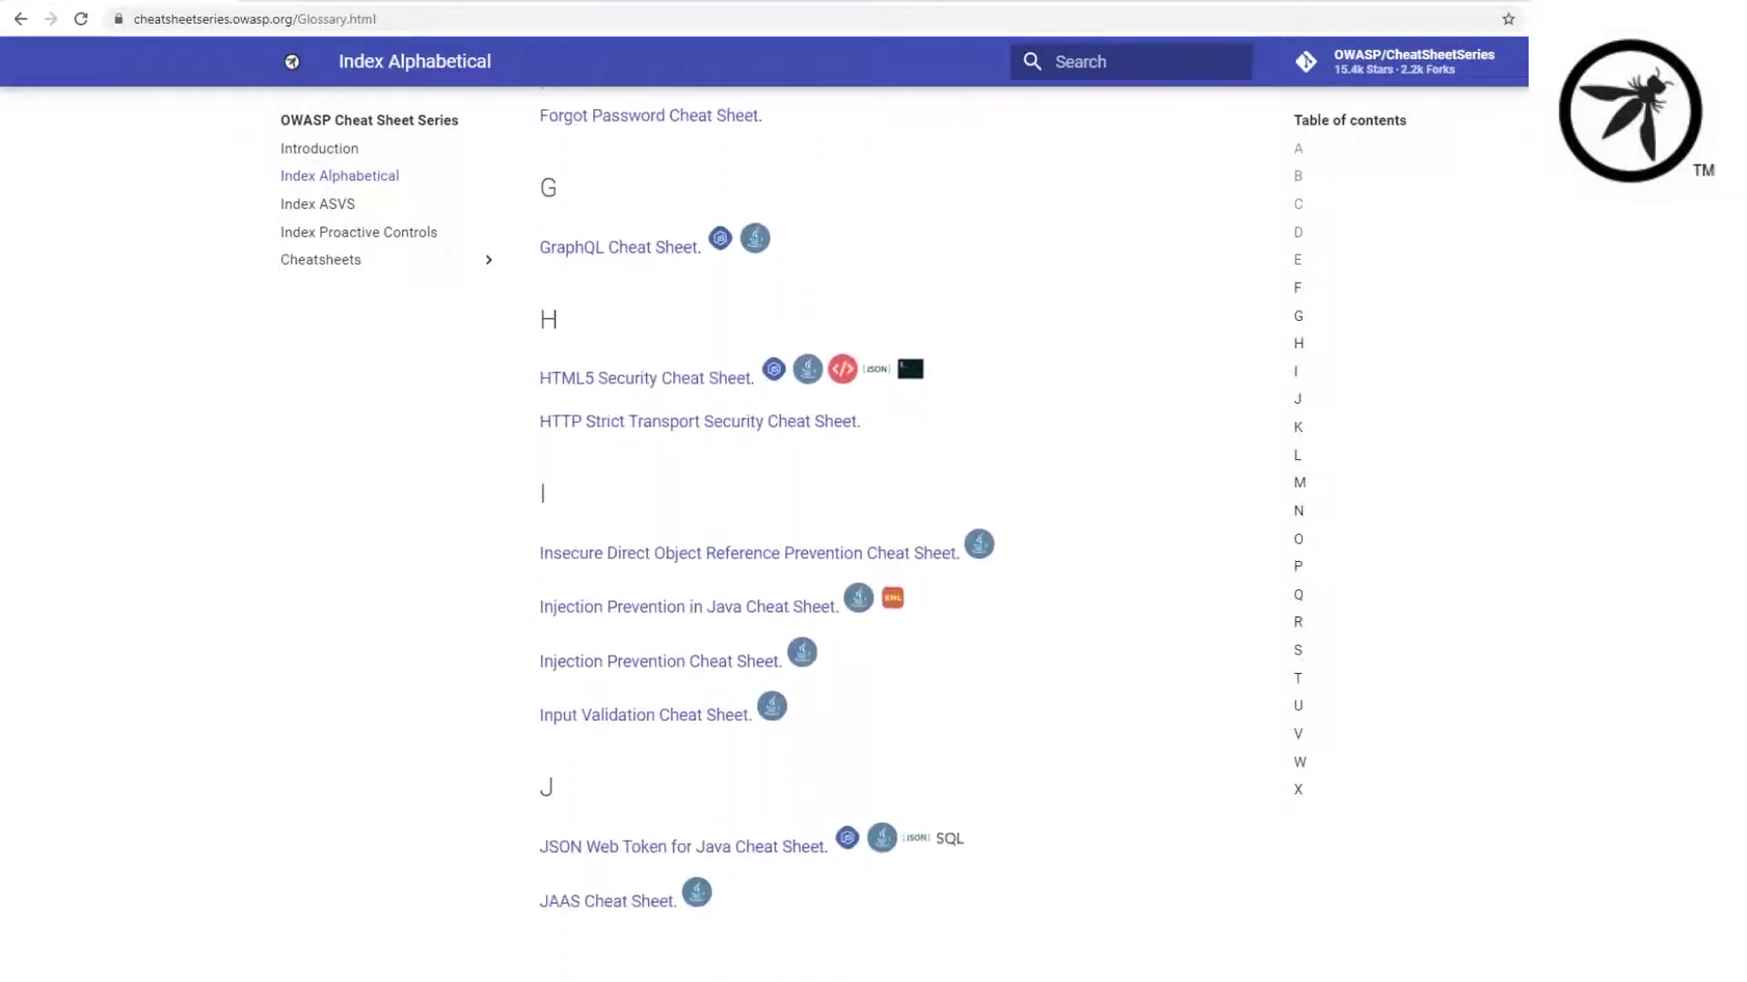
{"action": "scroll", "coordinate": [764, 517], "scroll_direction": "down", "scroll_amount": 2}
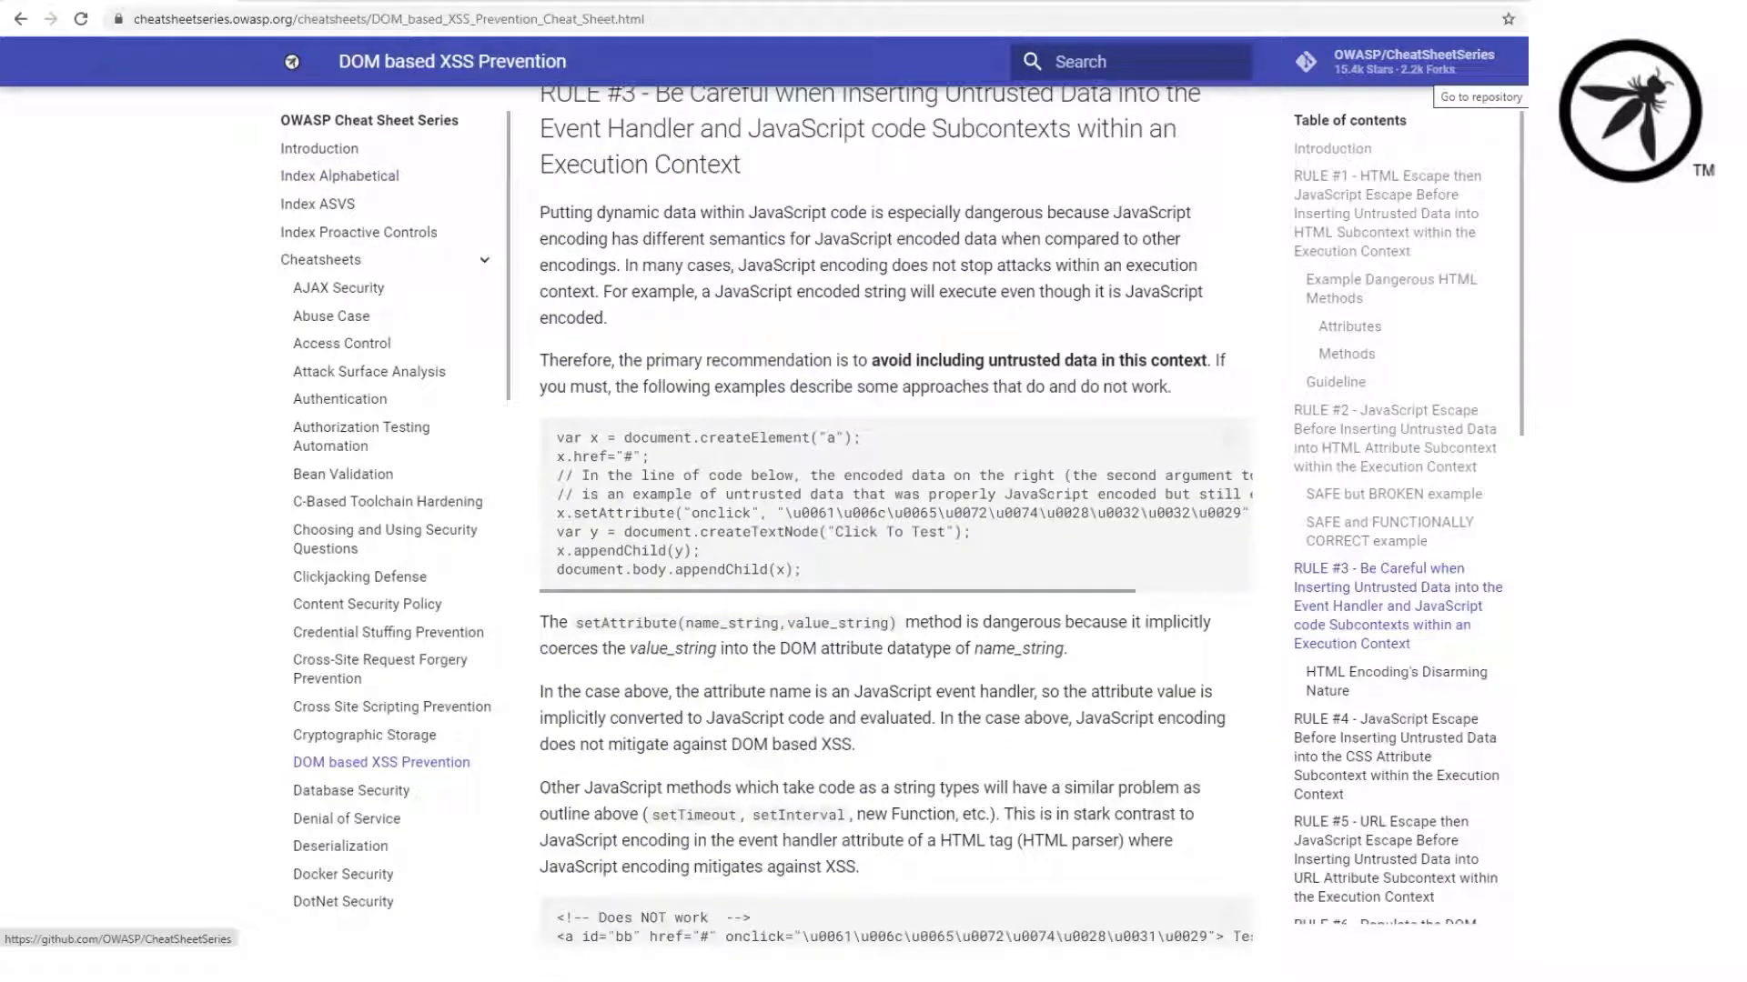
Go to the OWASP/CheatSheetSeries GitHub repo's Issues and start a new issue.
{"action": "left_click", "coordinate": [1415, 61]}
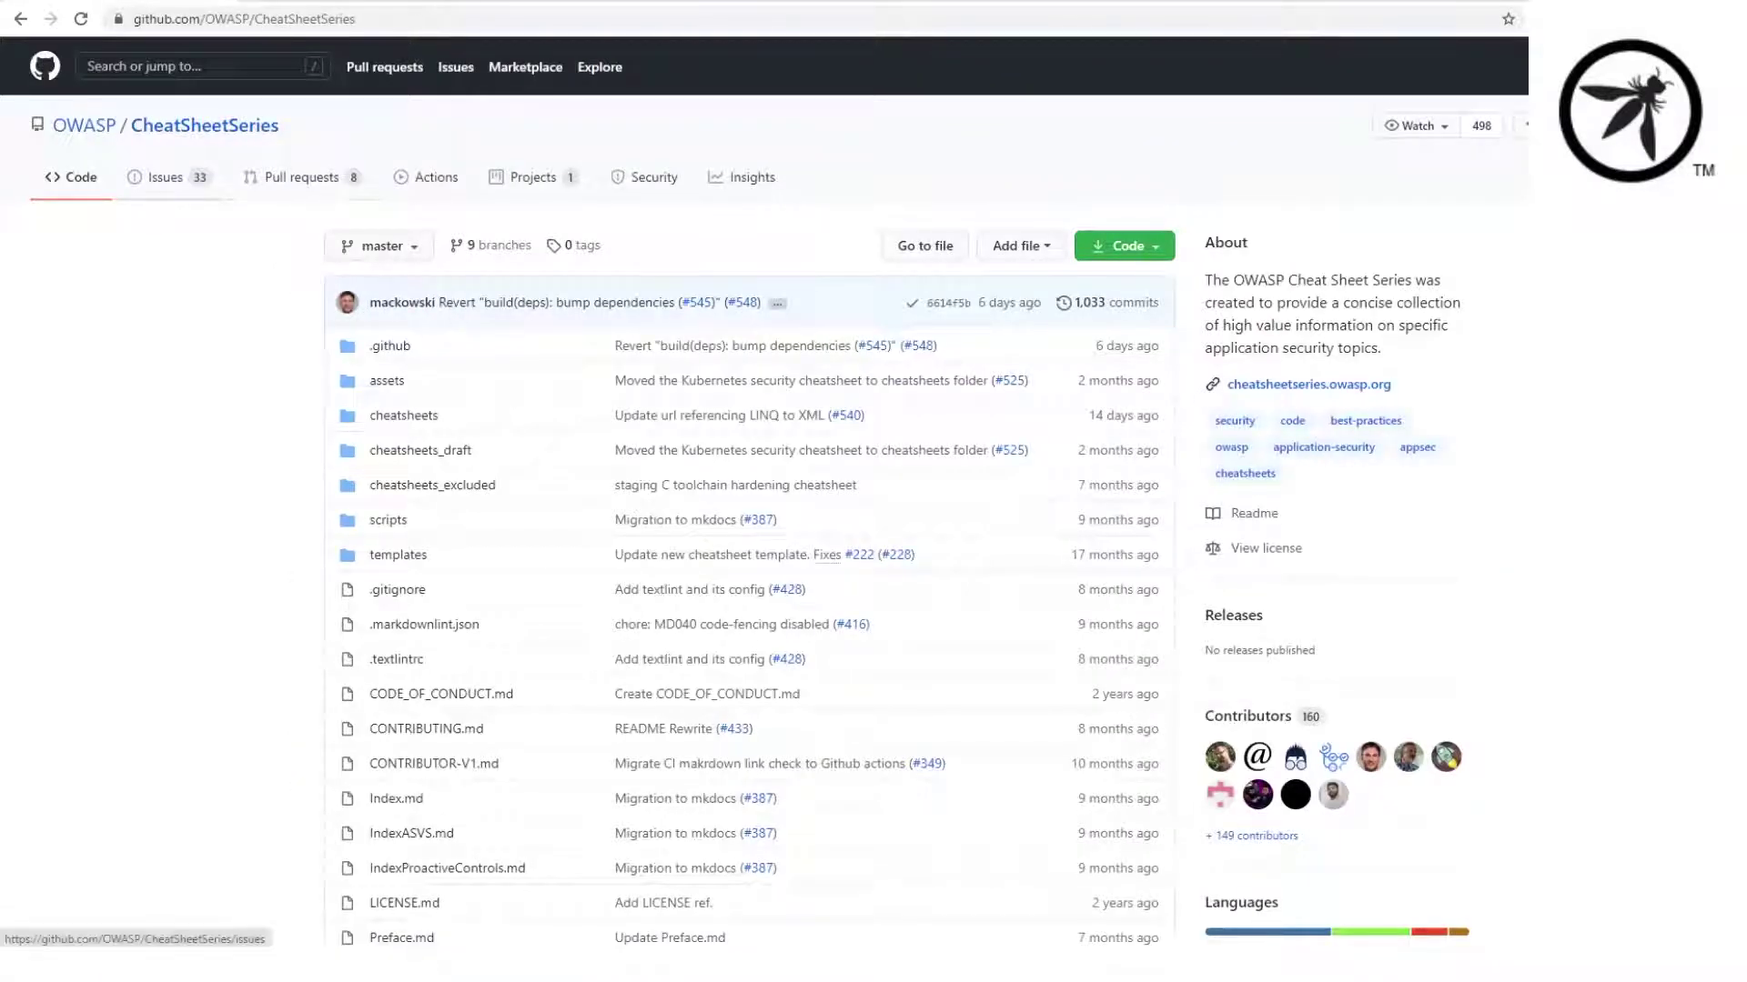
{"action": "left_click", "coordinate": [166, 176]}
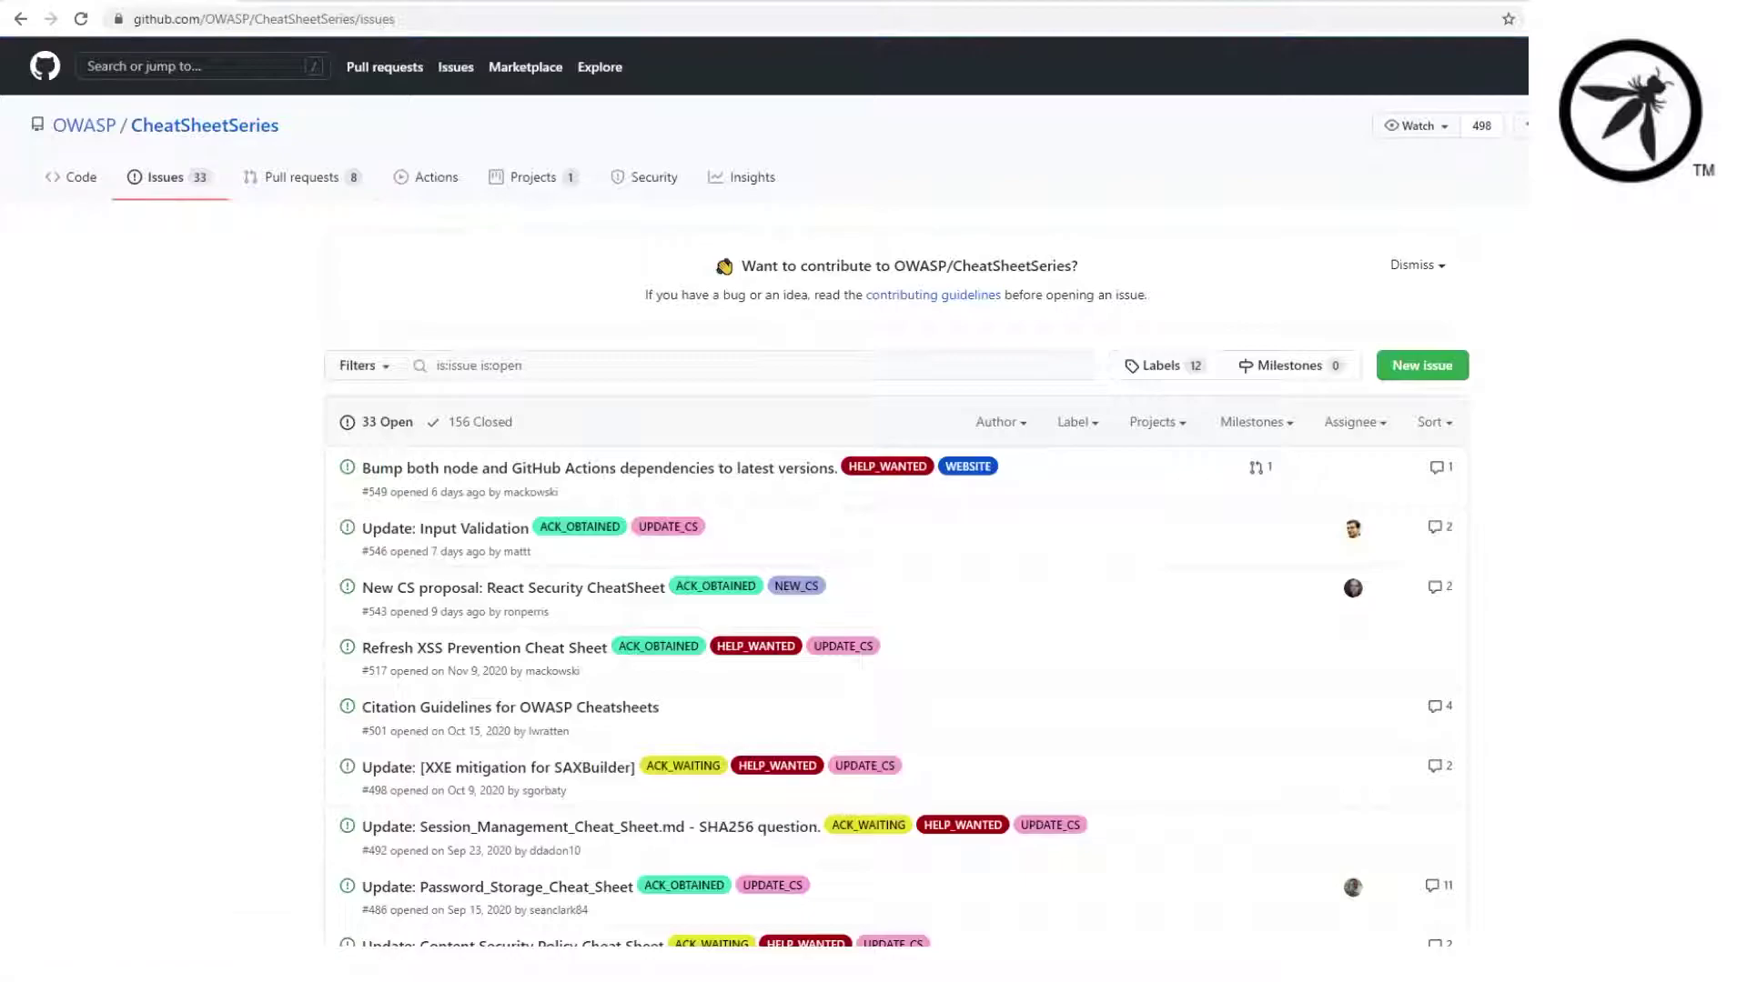
{"action": "left_click", "coordinate": [1422, 365]}
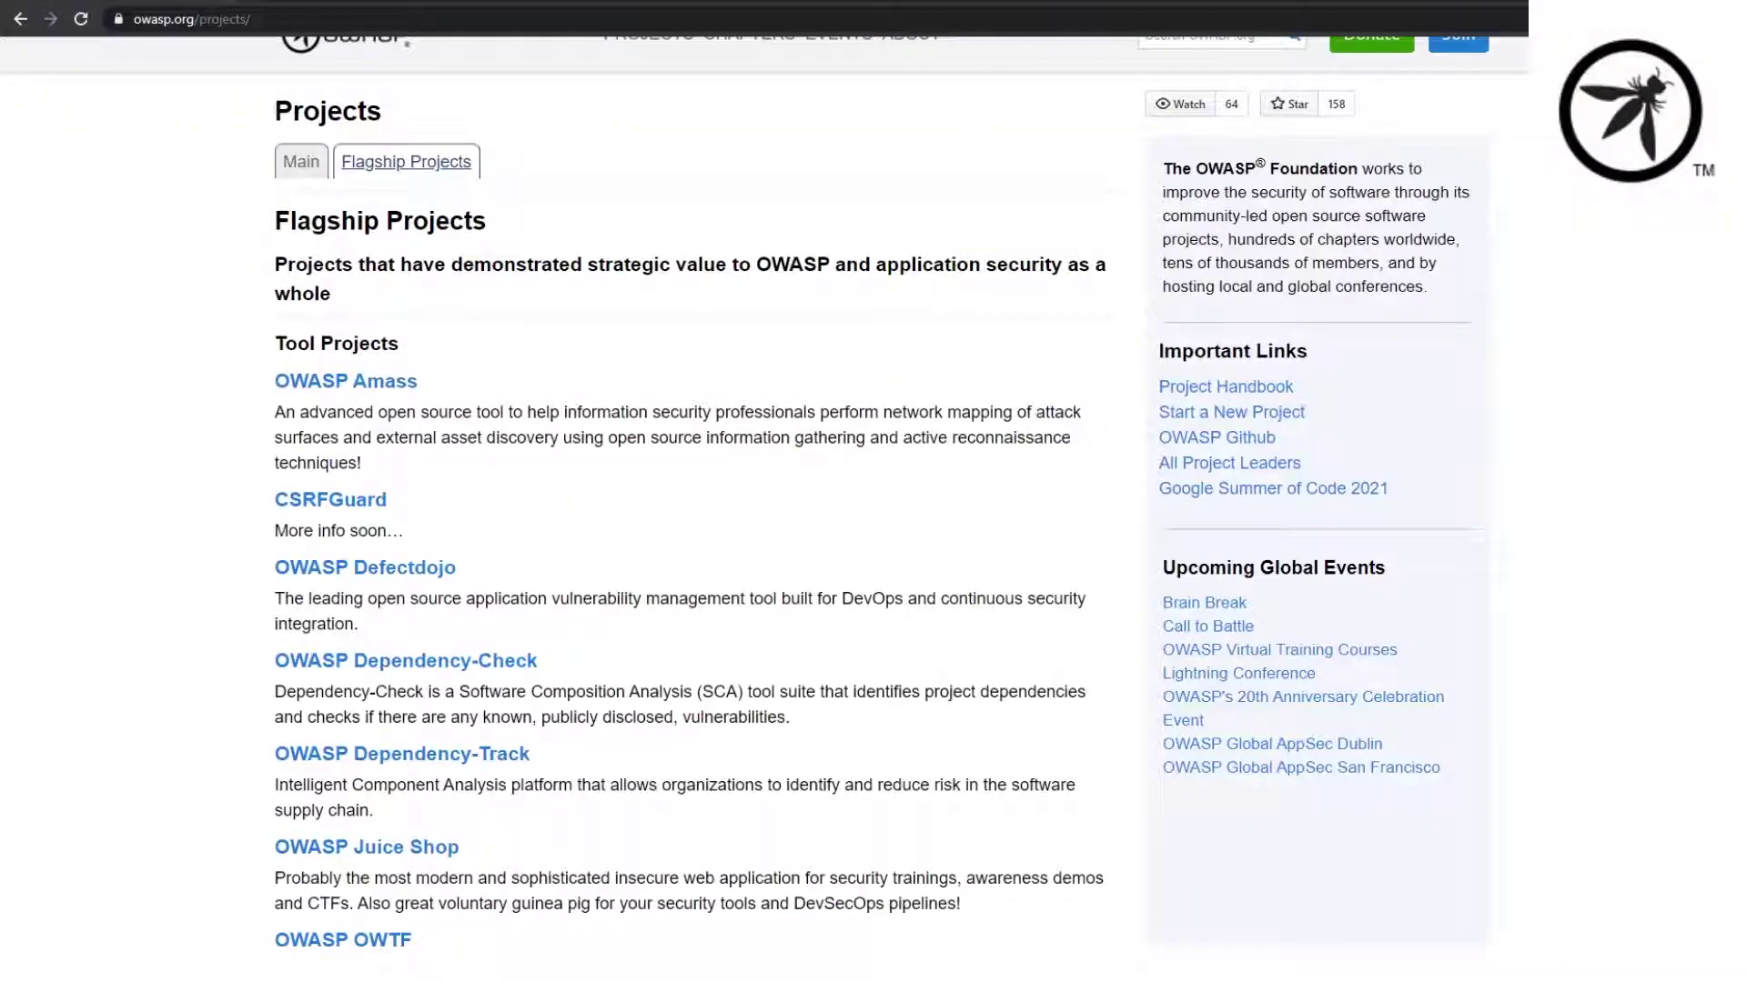
Scroll the owasp.org Projects page down through the Flagship Projects list toward Documentation Projects.
{"action": "scroll", "coordinate": [764, 491], "scroll_direction": "down", "scroll_amount": 3}
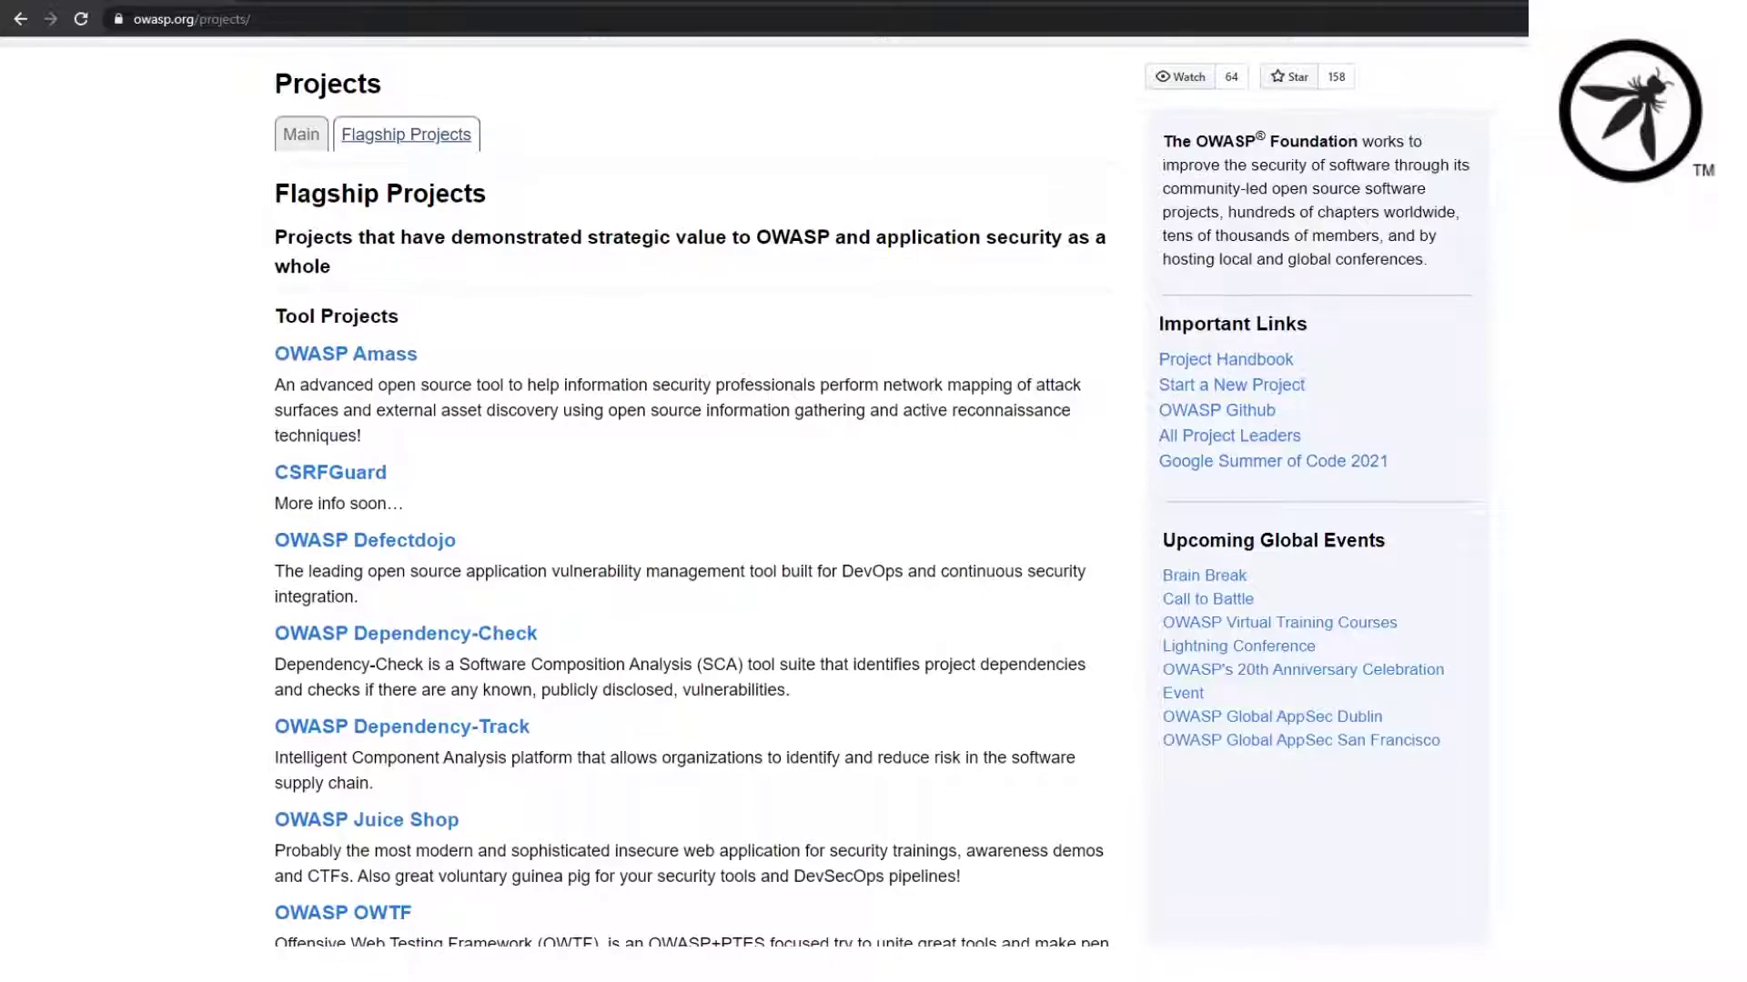
{"action": "scroll", "coordinate": [764, 491], "scroll_direction": "down", "scroll_amount": 2}
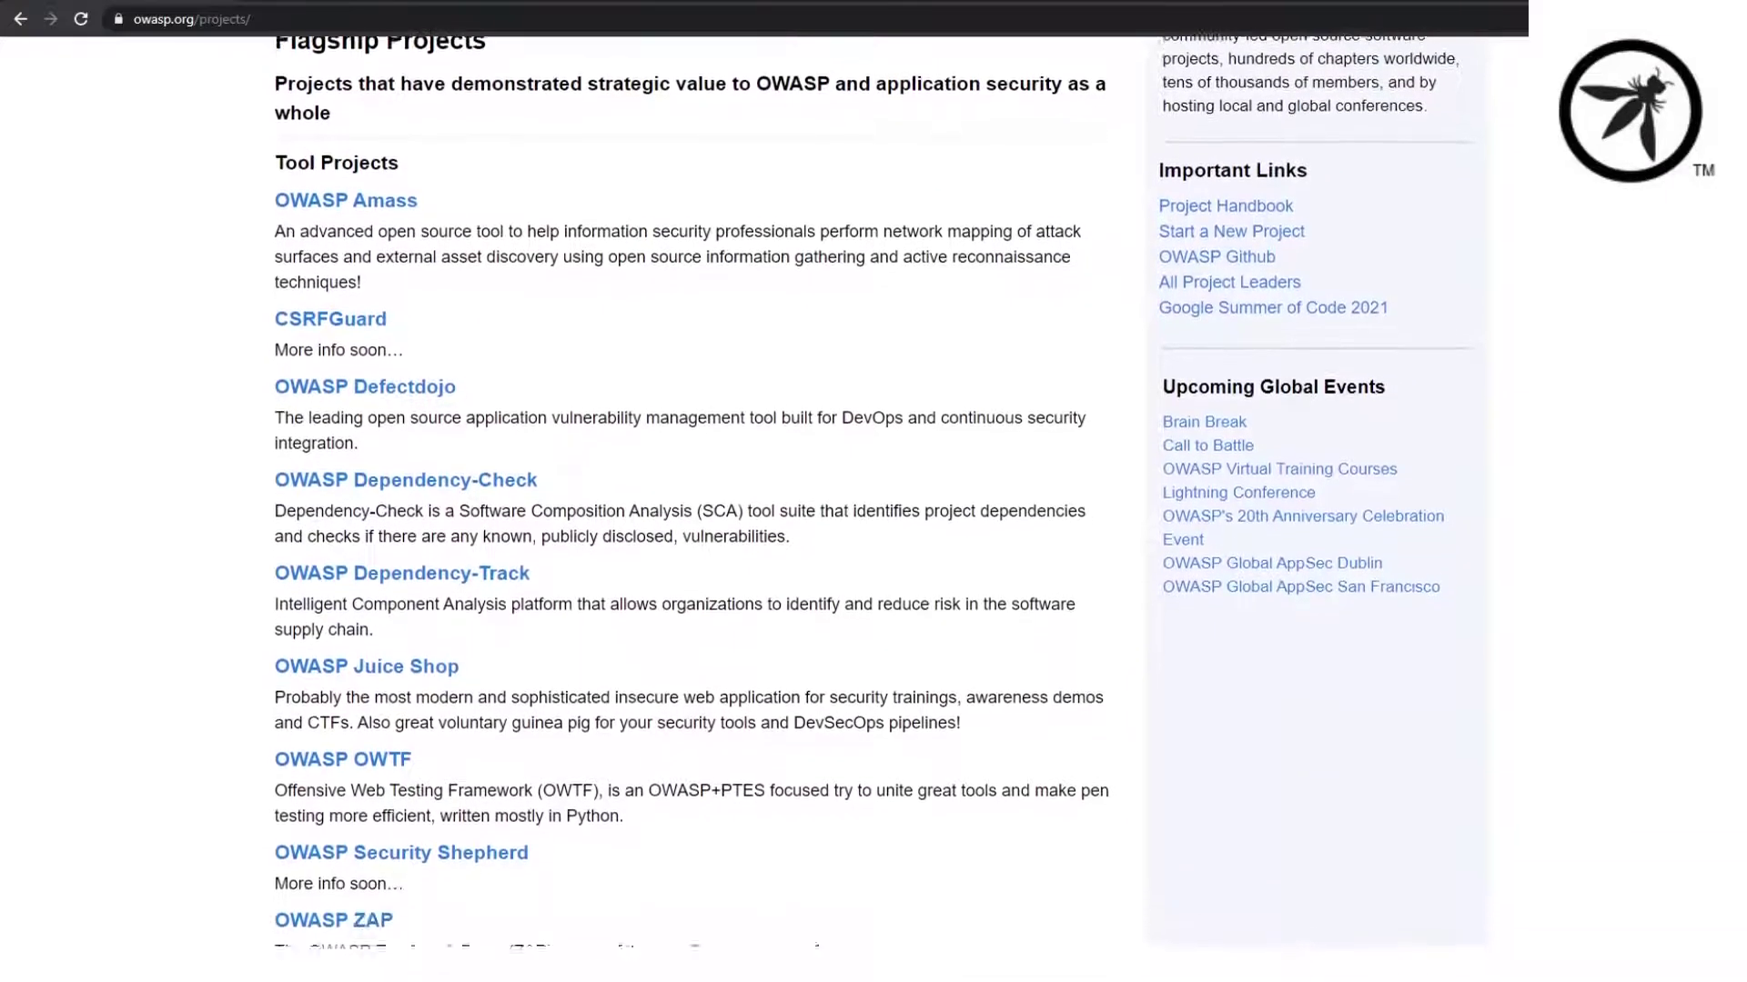
{"action": "scroll", "coordinate": [765, 492], "scroll_direction": "down", "scroll_amount": 2}
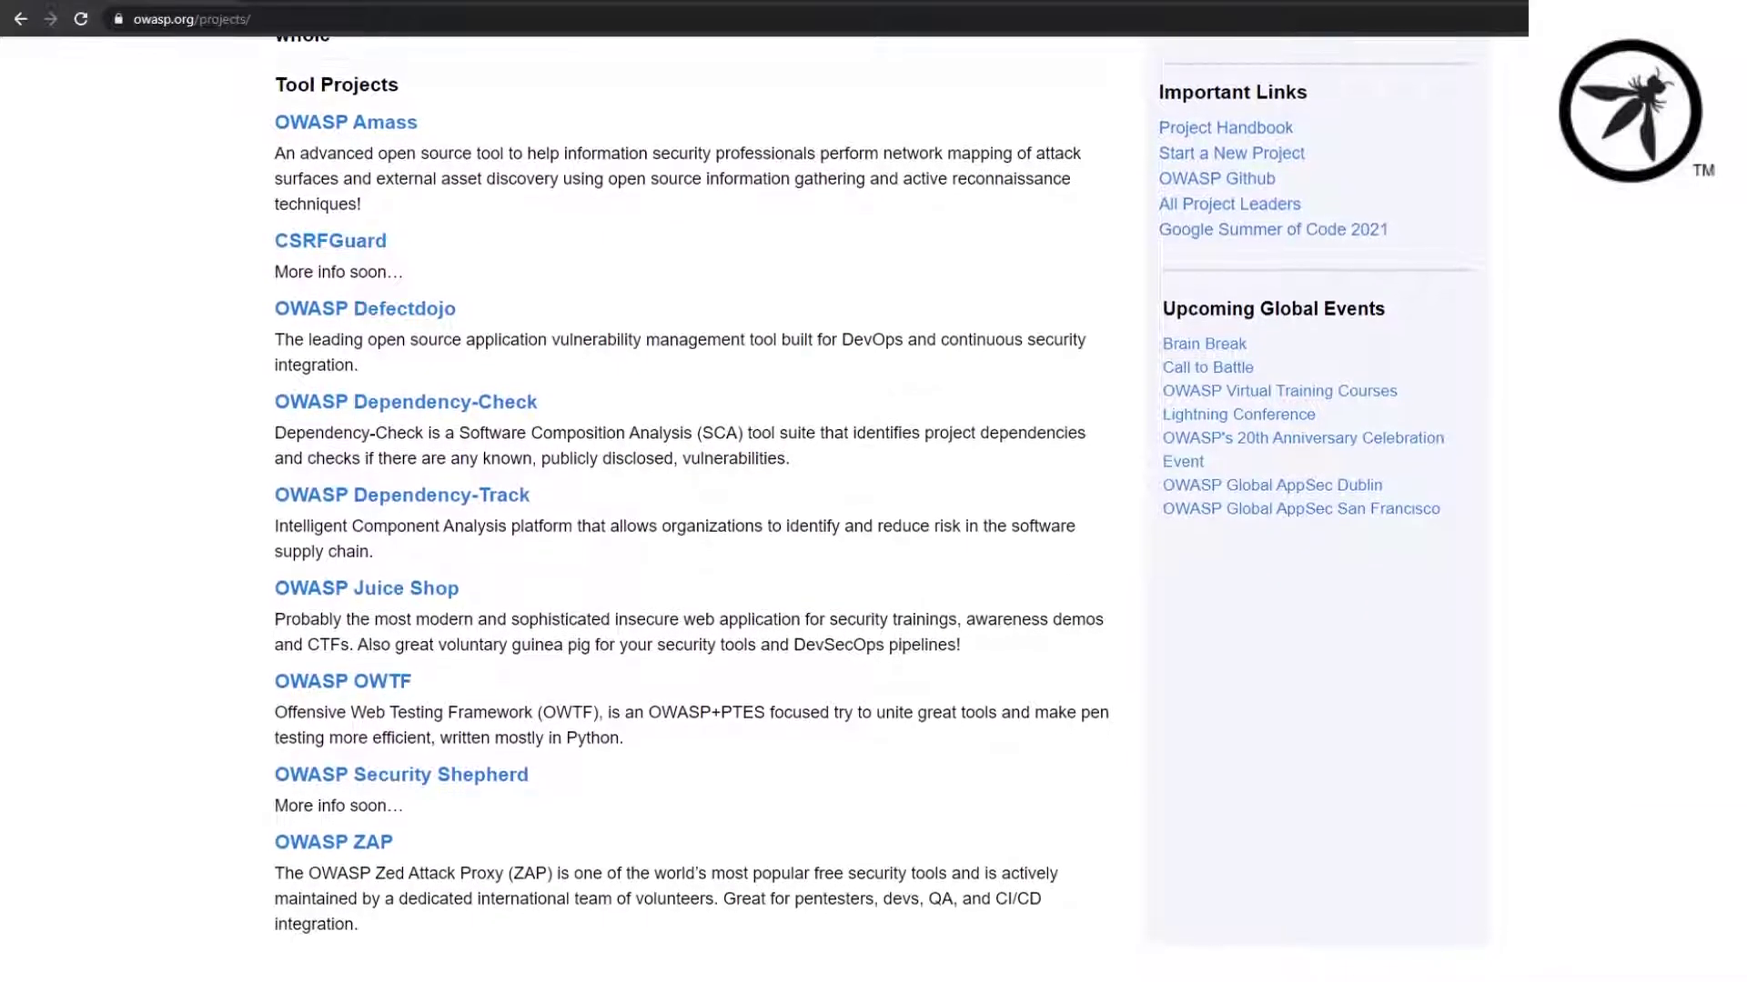
{"action": "scroll", "coordinate": [764, 492], "scroll_direction": "down", "scroll_amount": 1}
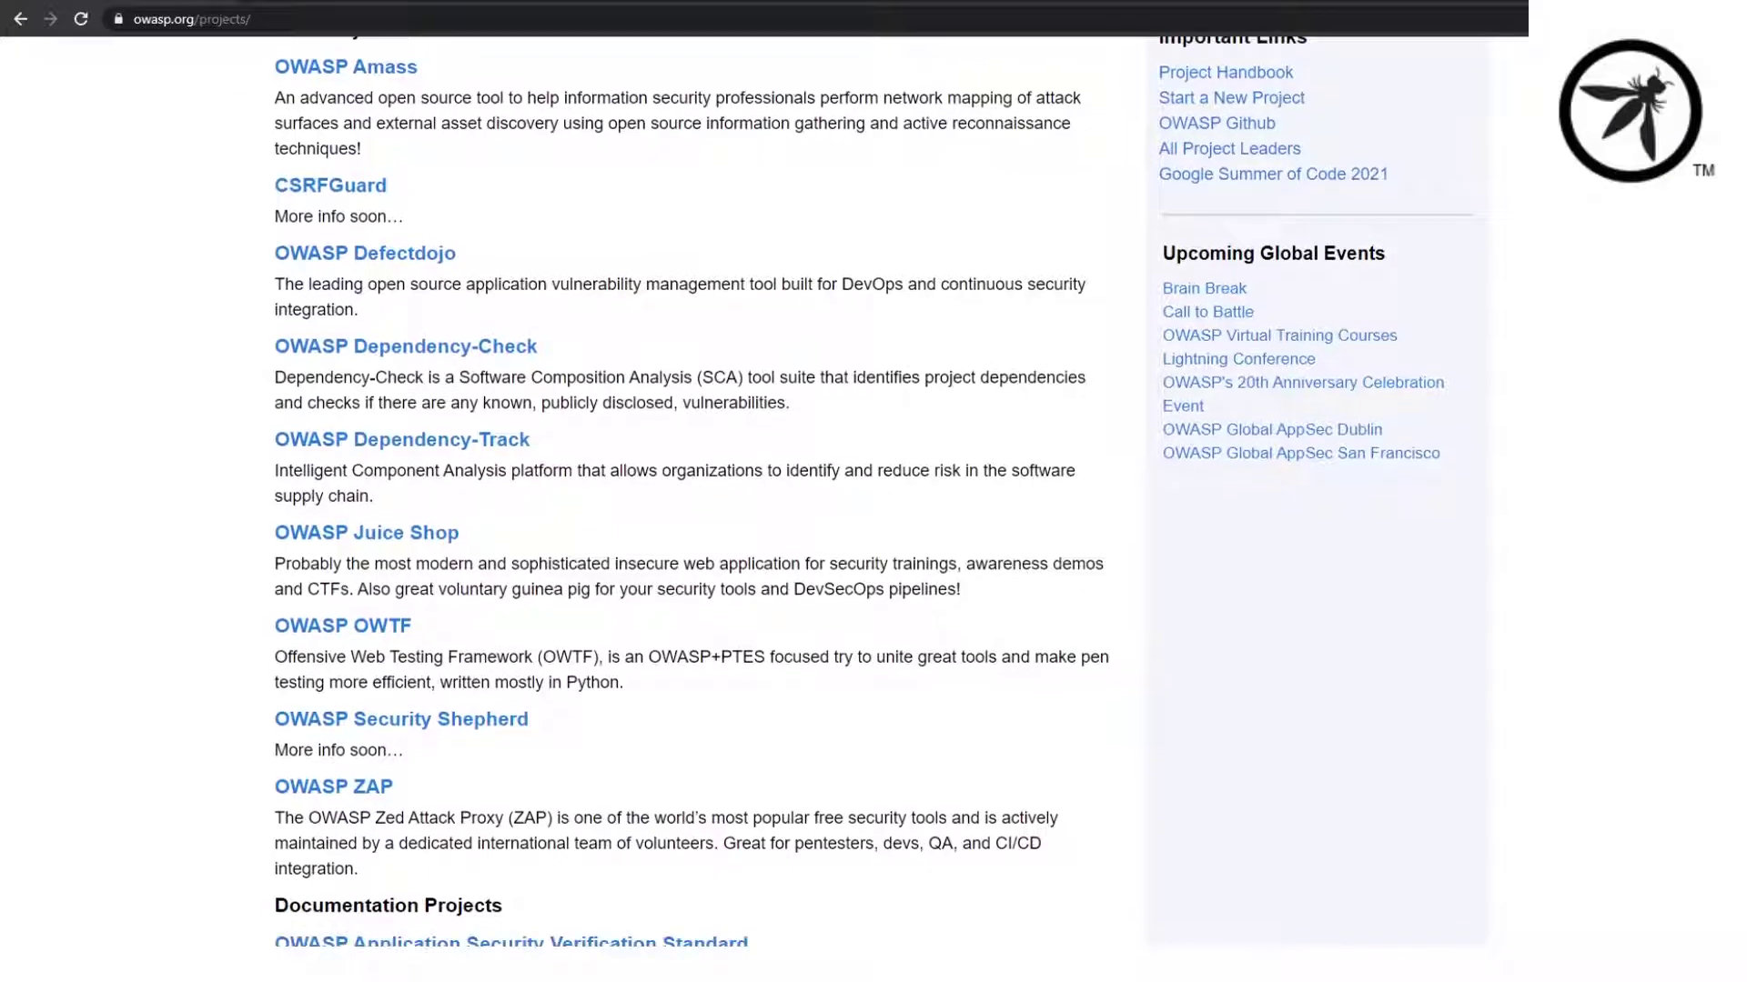
{"action": "scroll", "coordinate": [764, 491], "scroll_direction": "down", "scroll_amount": 1}
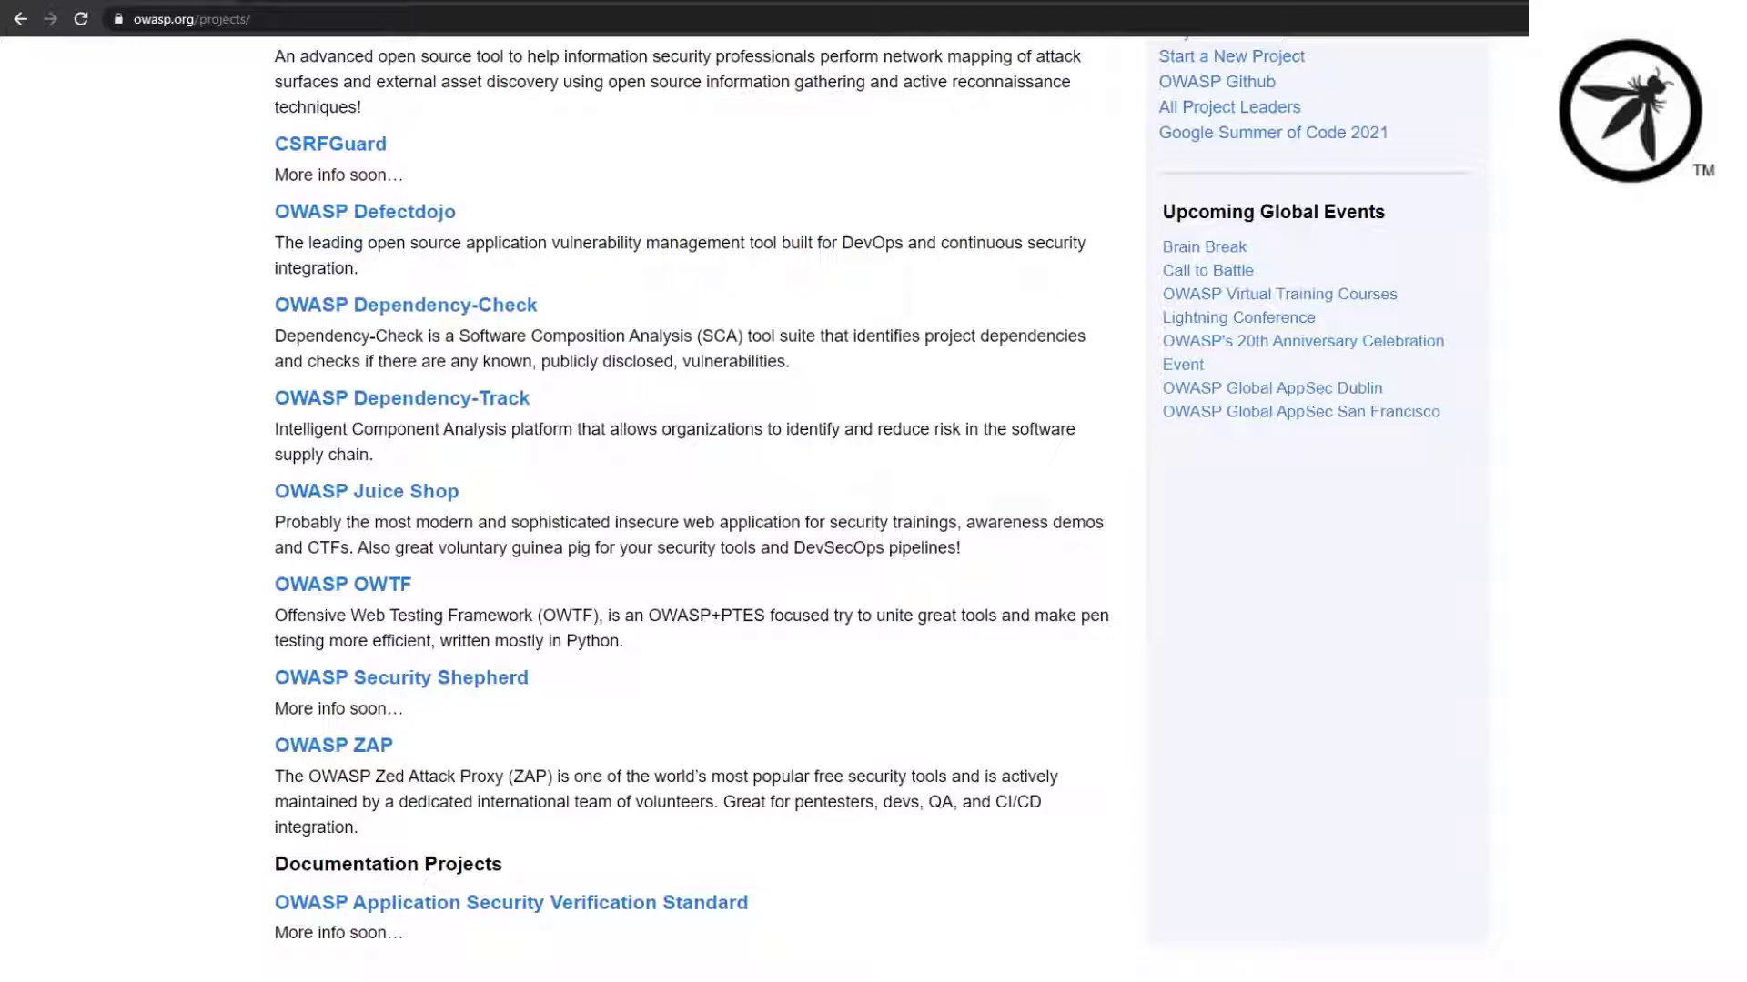
Open the OWASP Juice Shop project page and scroll through its contents.
{"action": "left_click", "coordinate": [366, 491]}
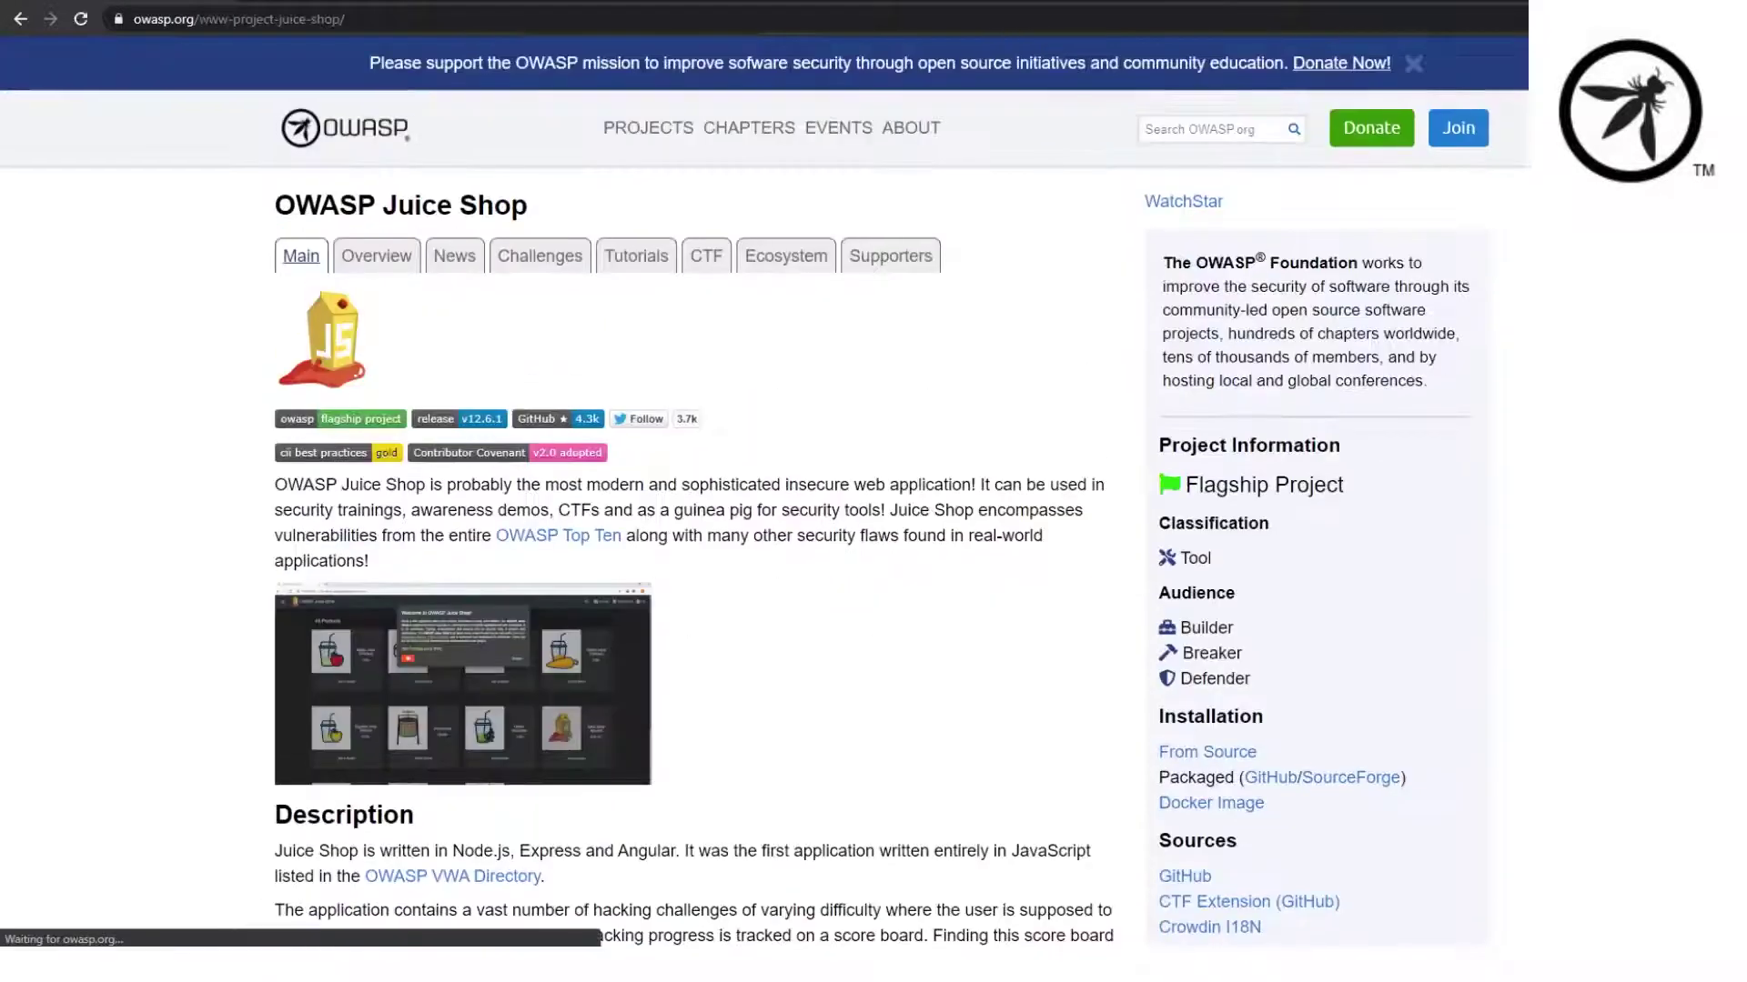
{"action": "scroll", "coordinate": [765, 491], "scroll_direction": "down", "scroll_amount": 2}
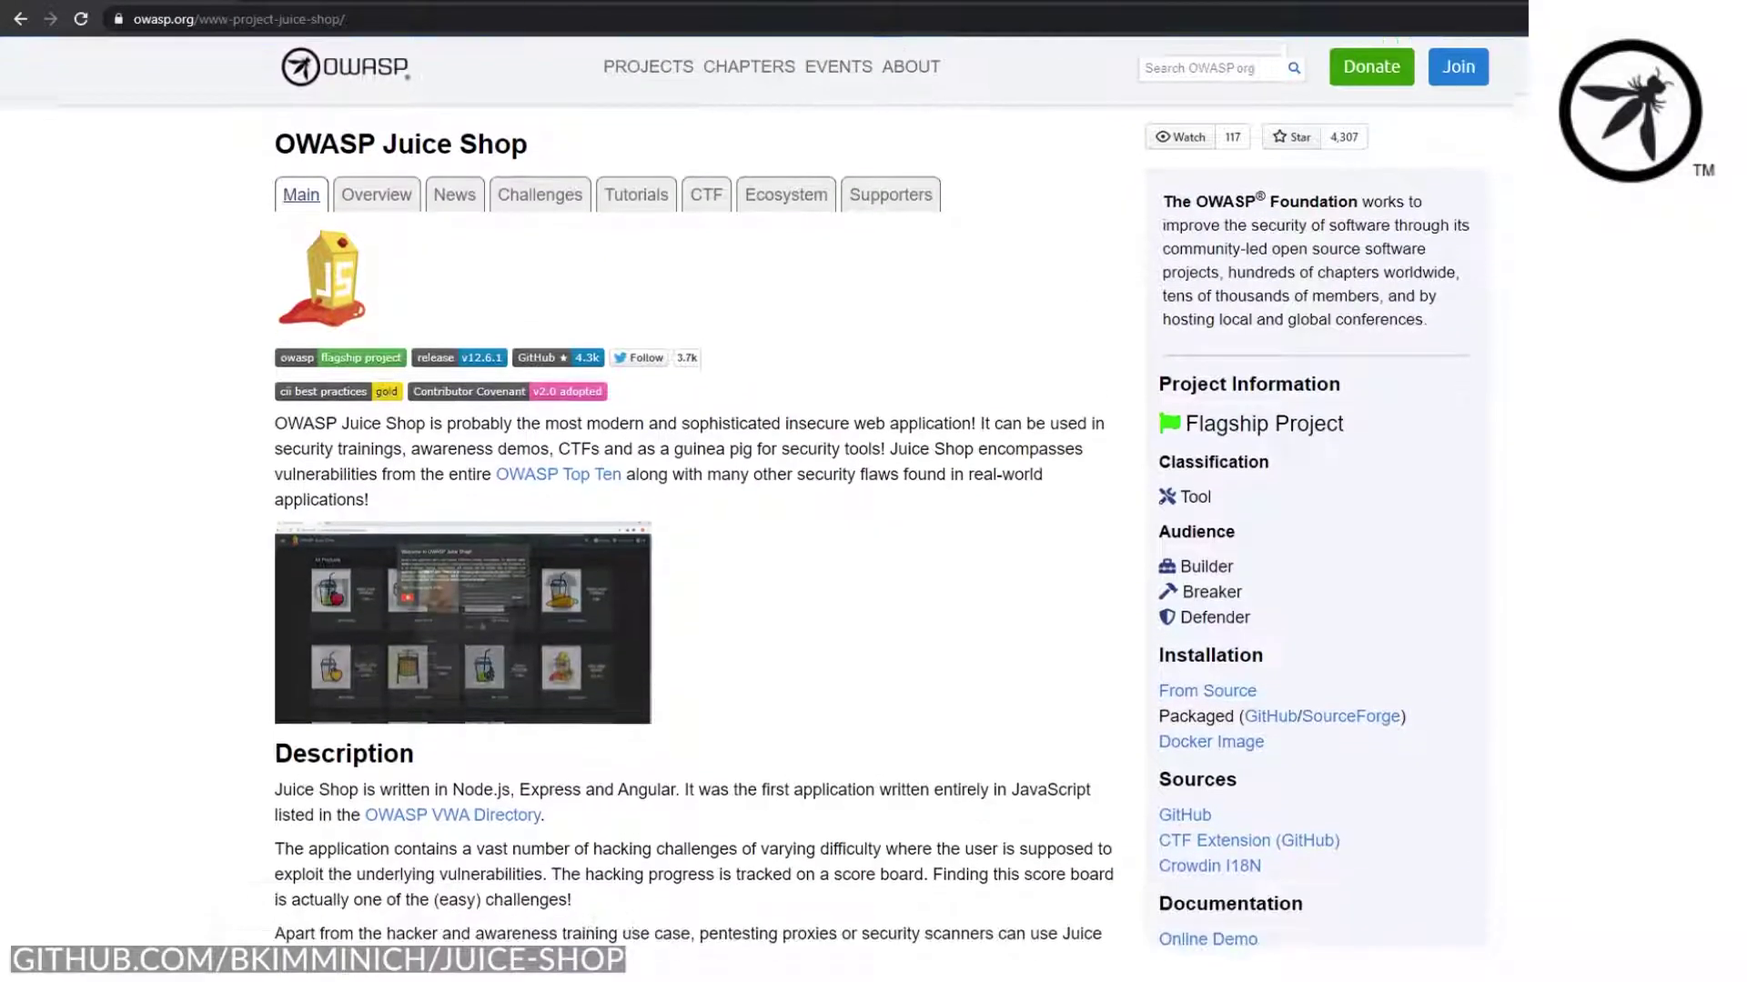
{"action": "scroll", "coordinate": [764, 491], "scroll_direction": "down", "scroll_amount": 7}
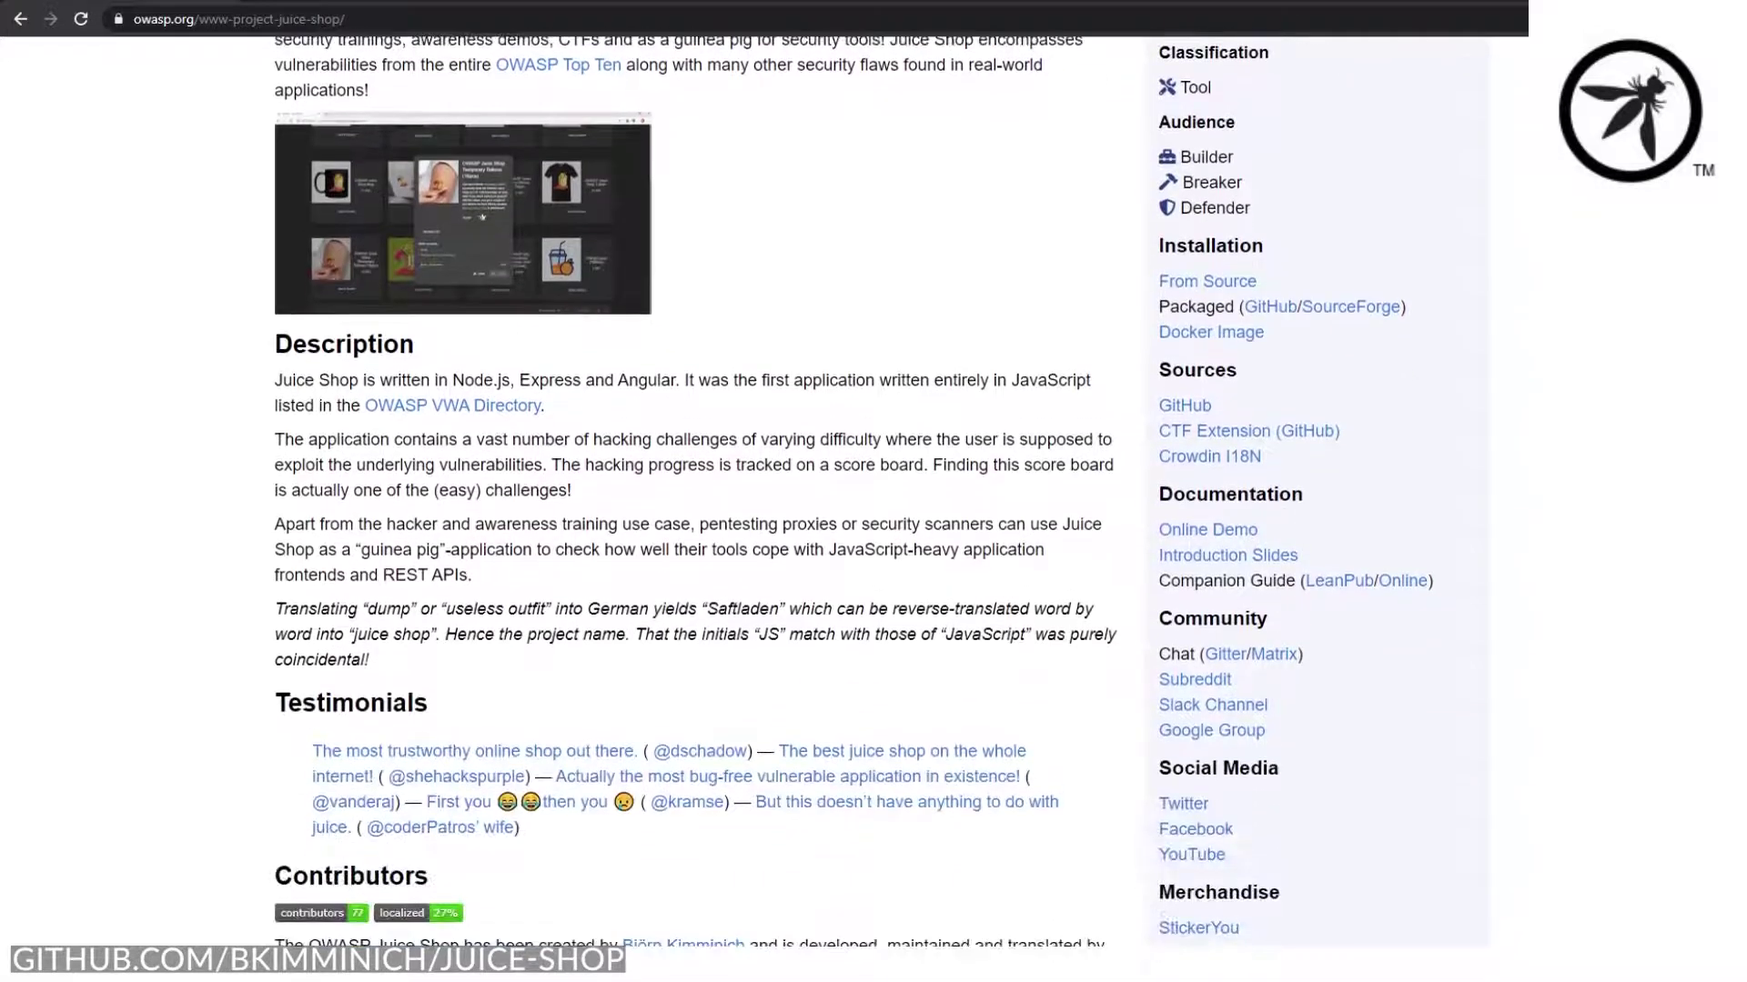
{"action": "scroll", "coordinate": [764, 492], "scroll_direction": "up", "scroll_amount": 6}
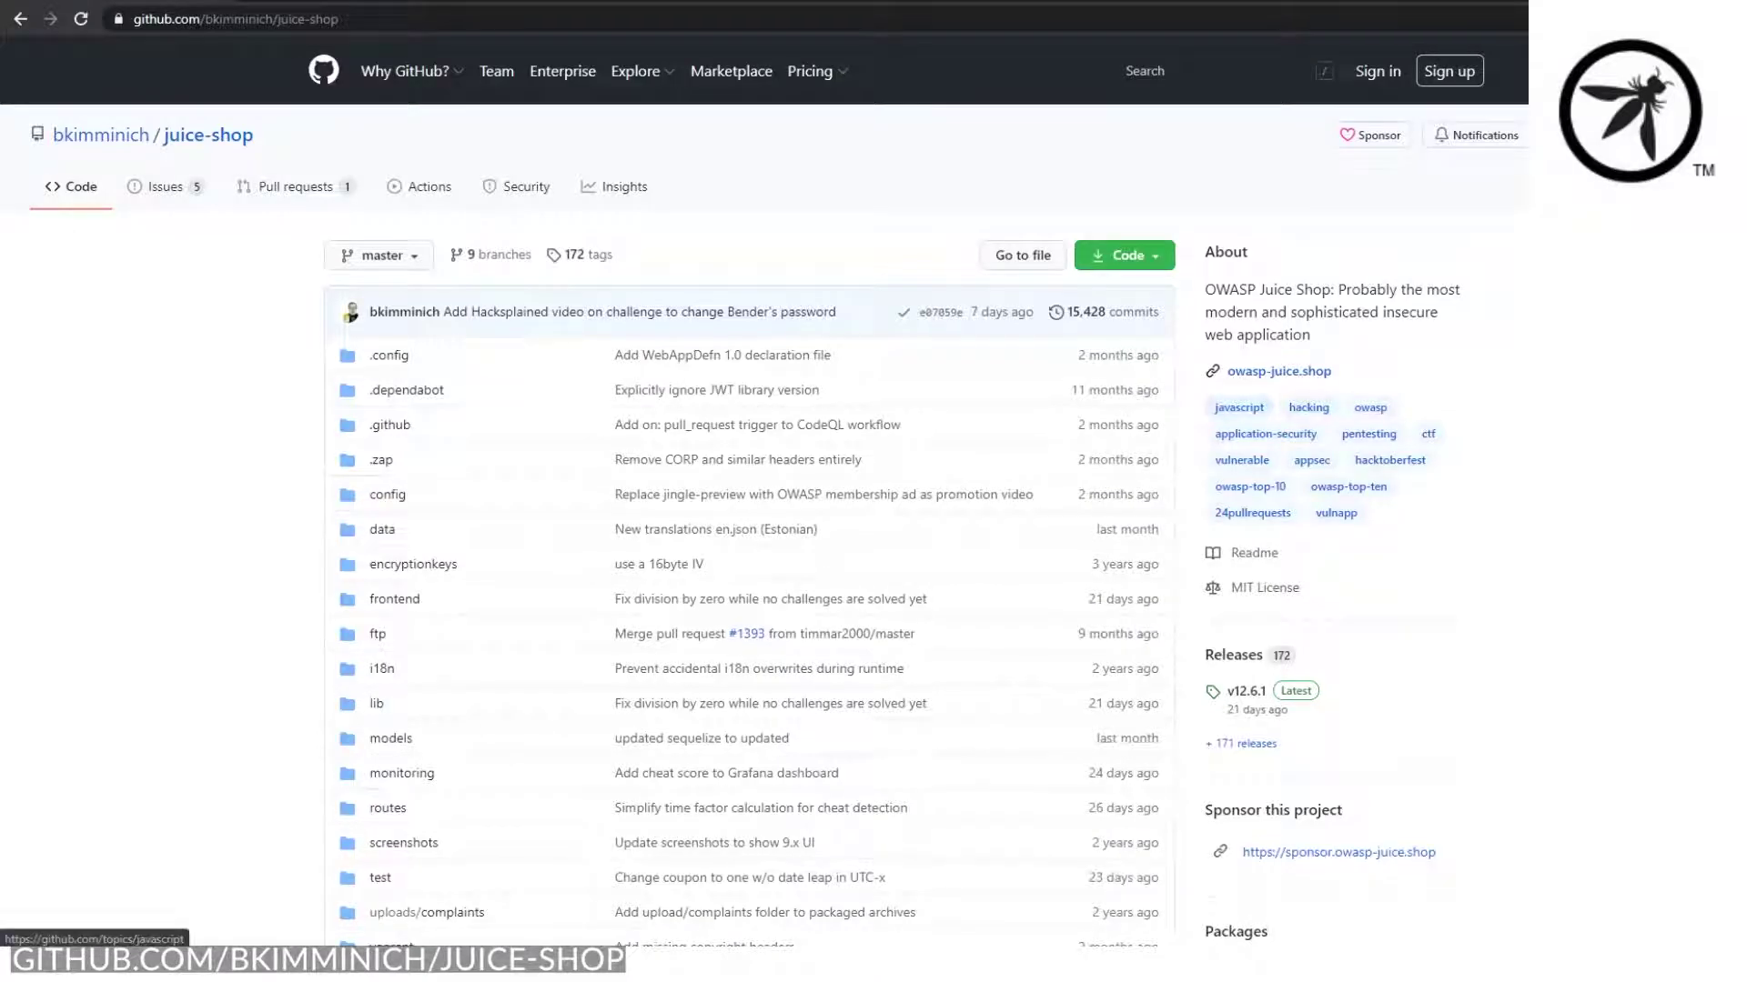
Open test/e2e/administrationSpec.js in the juice-shop repository and scroll through its code.
{"action": "scroll", "coordinate": [764, 546], "scroll_direction": "down", "scroll_amount": 15}
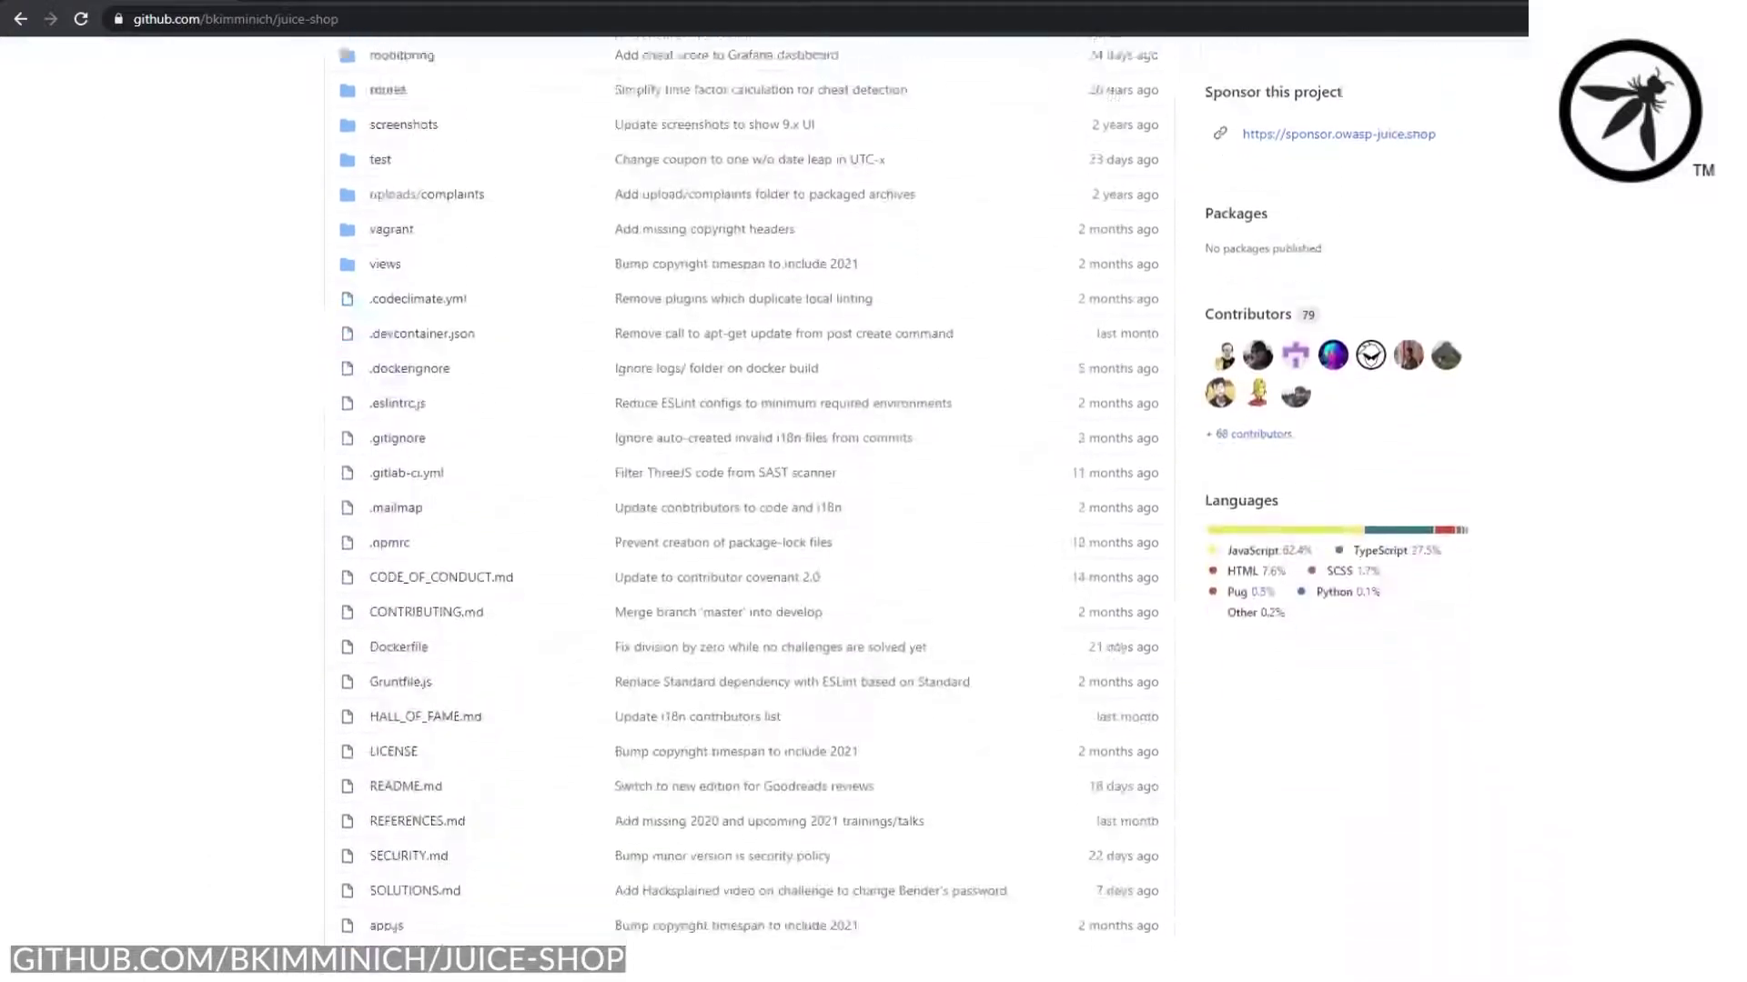
{"action": "scroll", "coordinate": [764, 546], "scroll_direction": "down", "scroll_amount": 4}
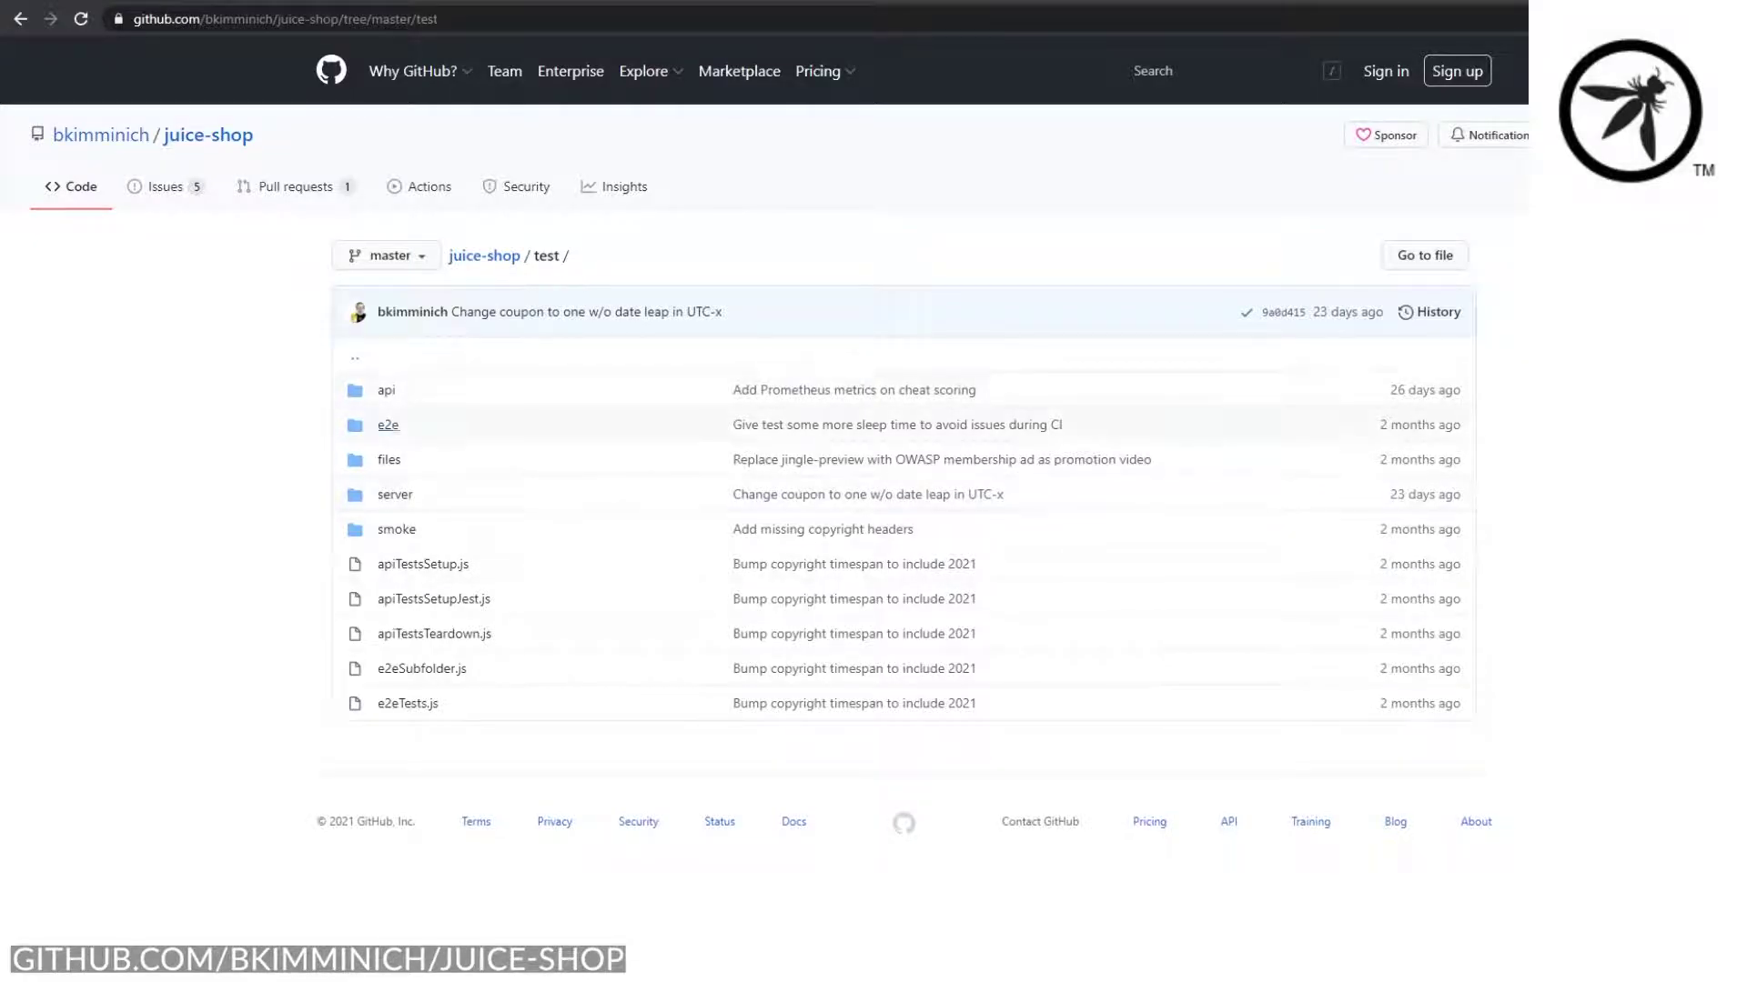
{"action": "left_click", "coordinate": [388, 425]}
{"action": "left_click", "coordinate": [400, 425]}
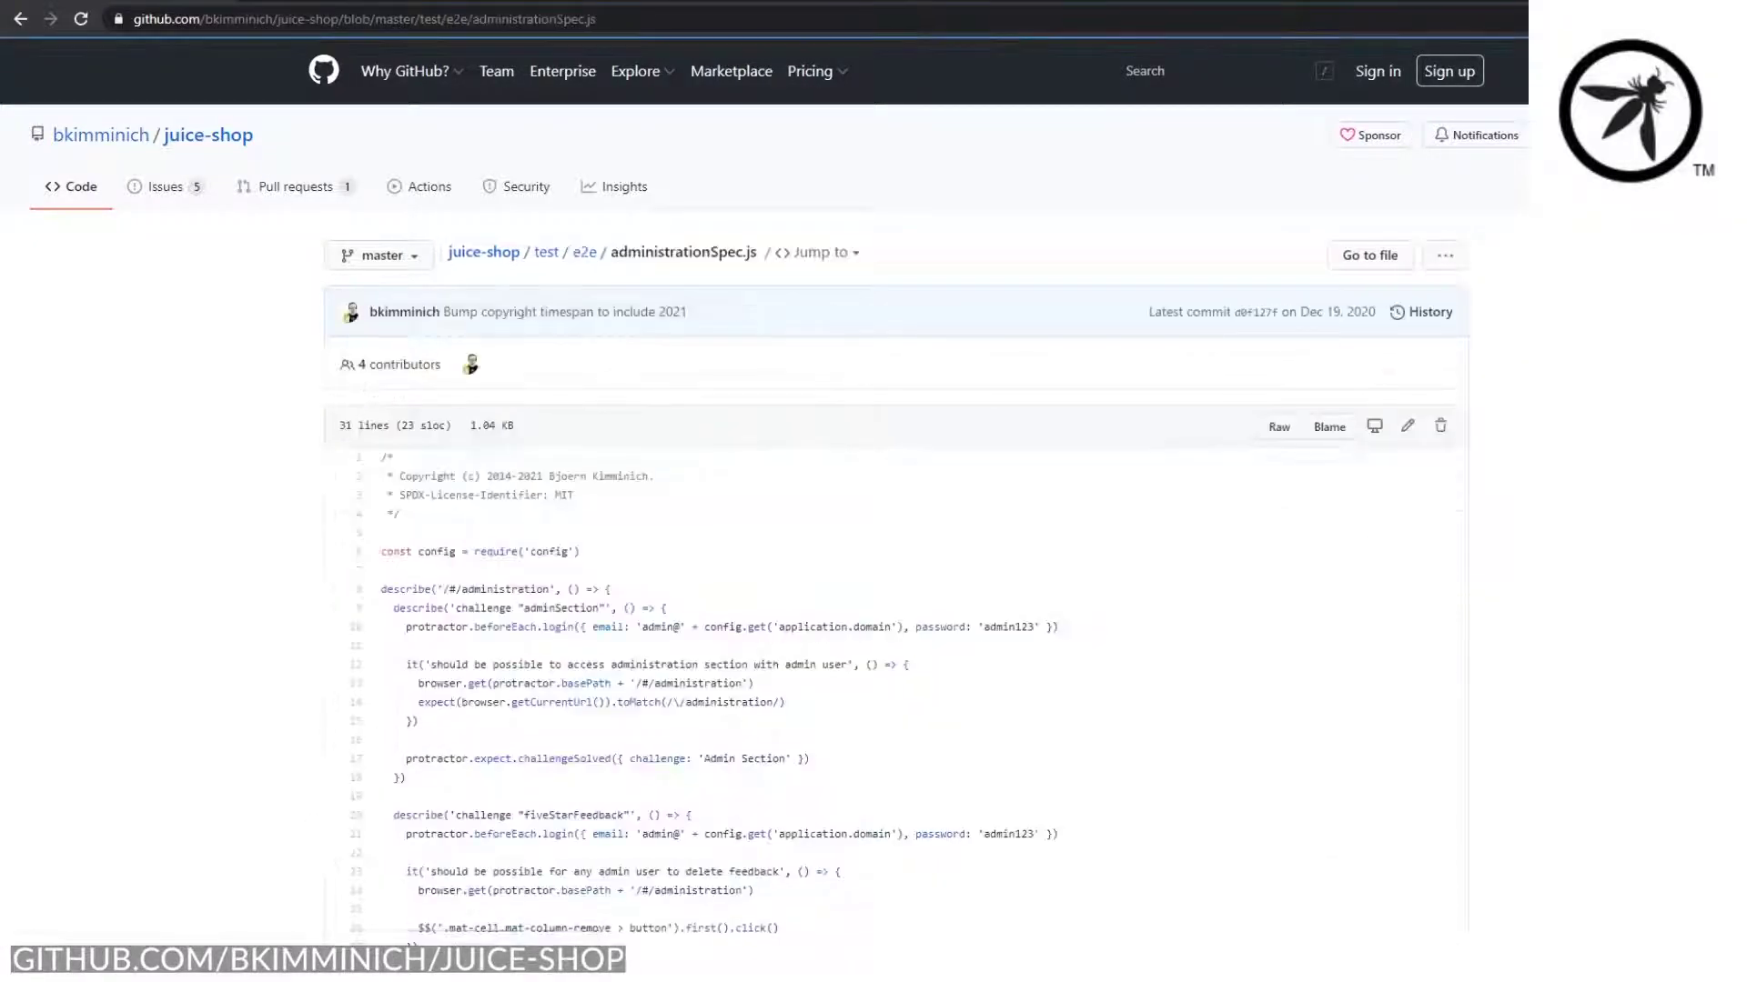
{"action": "scroll", "coordinate": [896, 509], "scroll_direction": "down", "scroll_amount": 3}
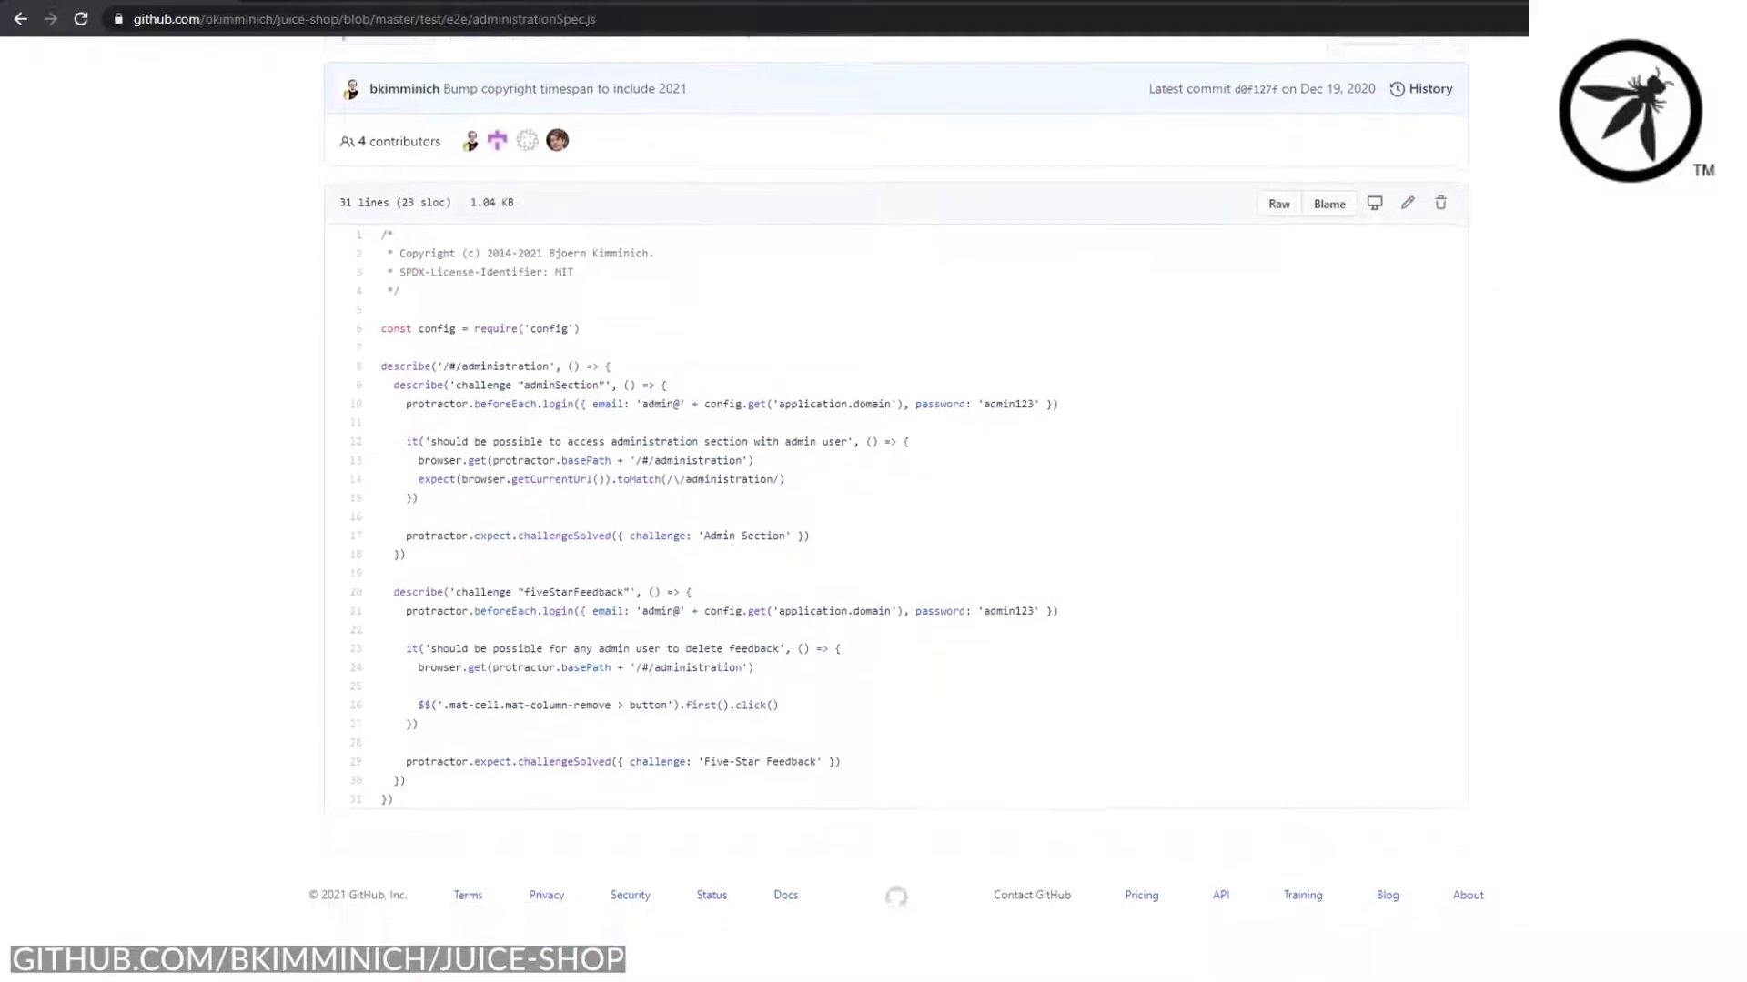
{"action": "scroll", "coordinate": [896, 491], "scroll_direction": "up", "scroll_amount": 2}
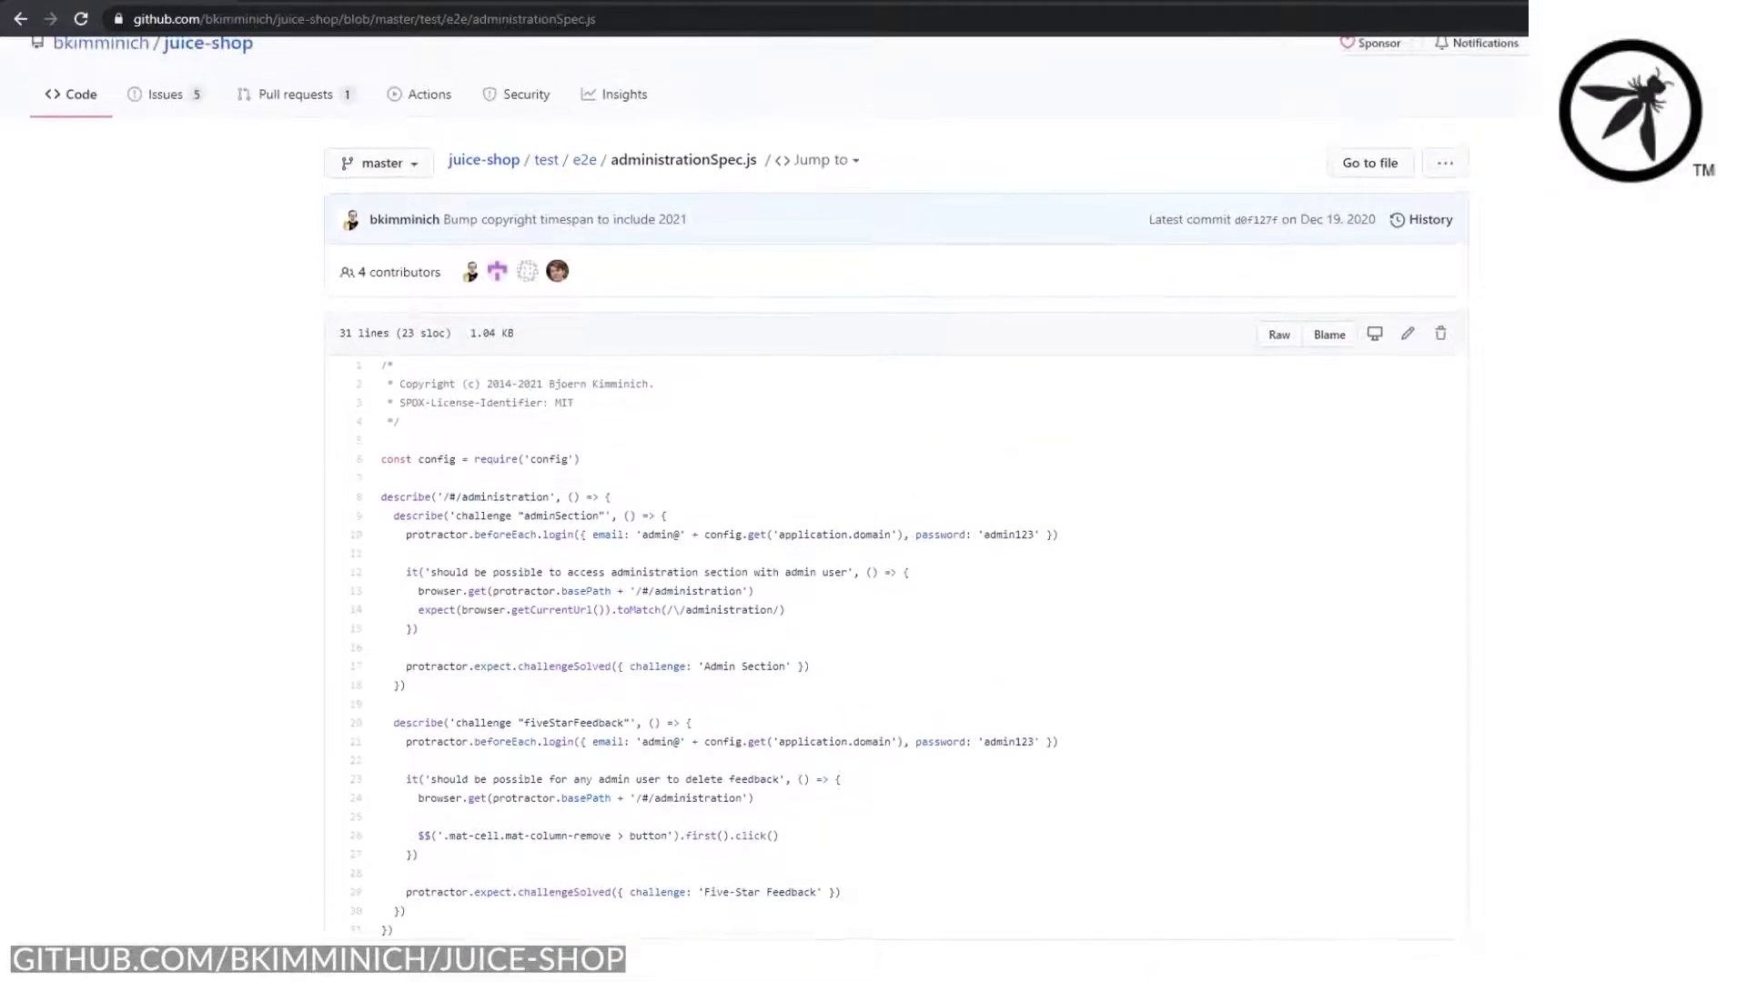
Run npm start in the juice-shop folder to serve Juice Shop on port 3000.
{"action": "scroll", "coordinate": [451, 491], "scroll_direction": "down", "scroll_amount": 2}
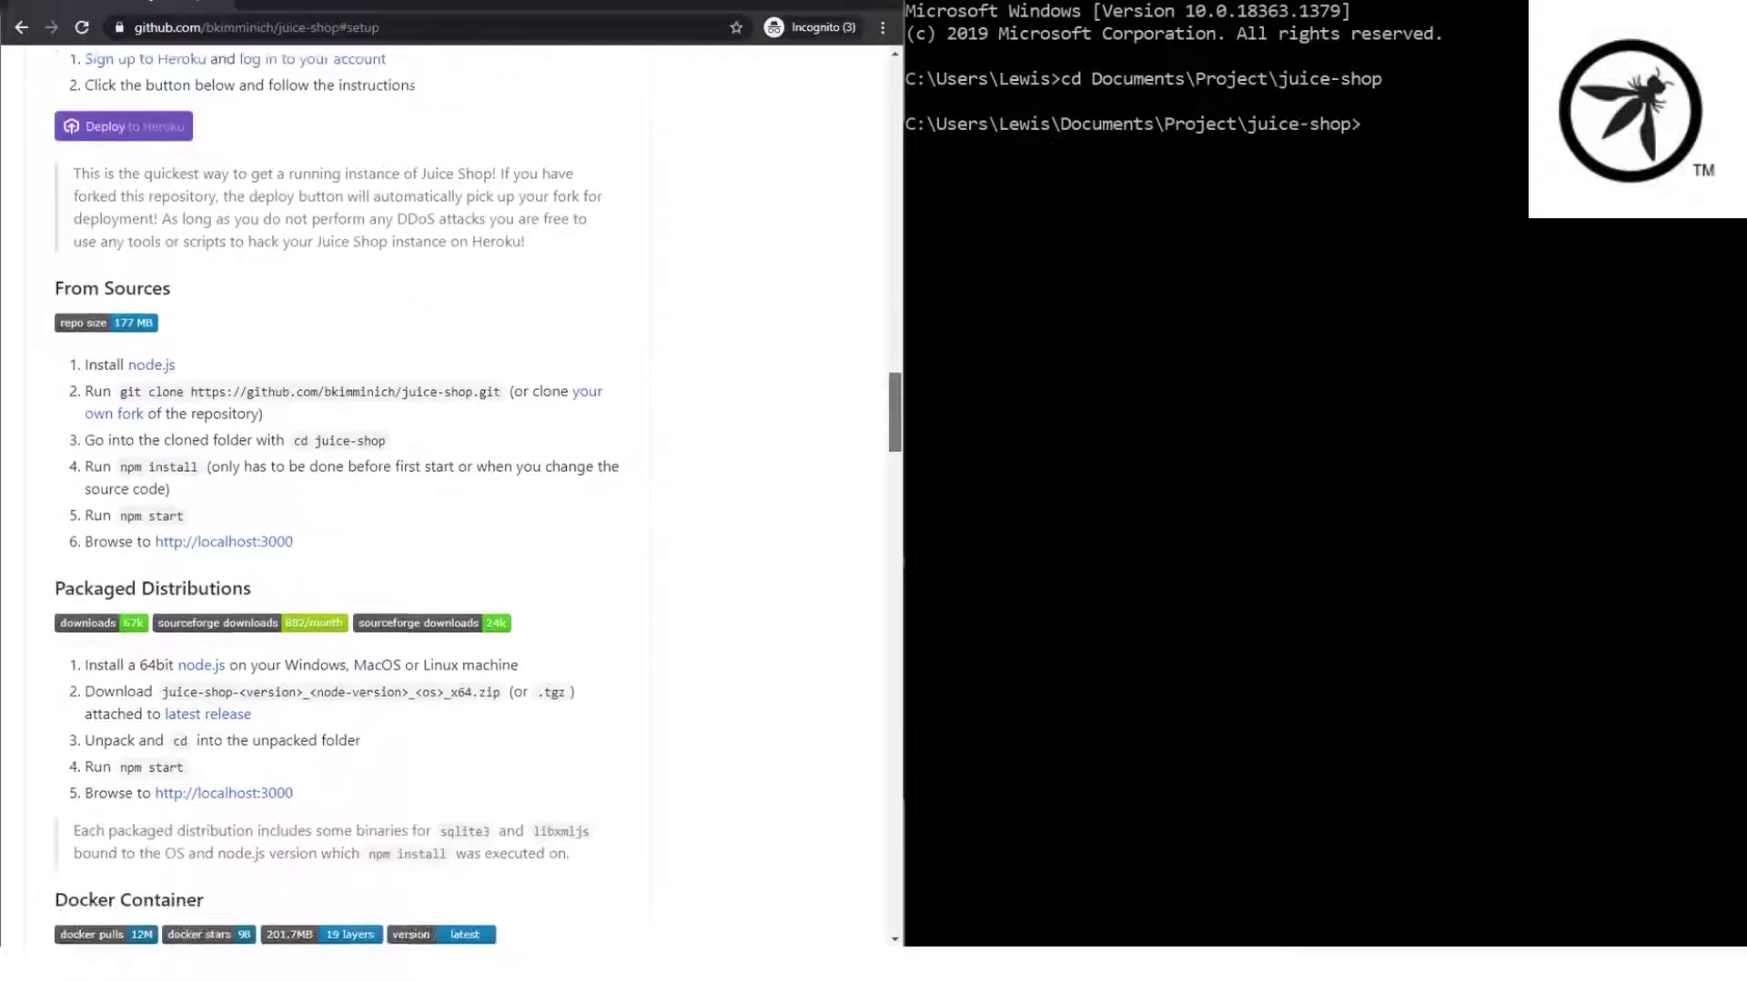
{"action": "scroll", "coordinate": [450, 491], "scroll_direction": "down", "scroll_amount": 5}
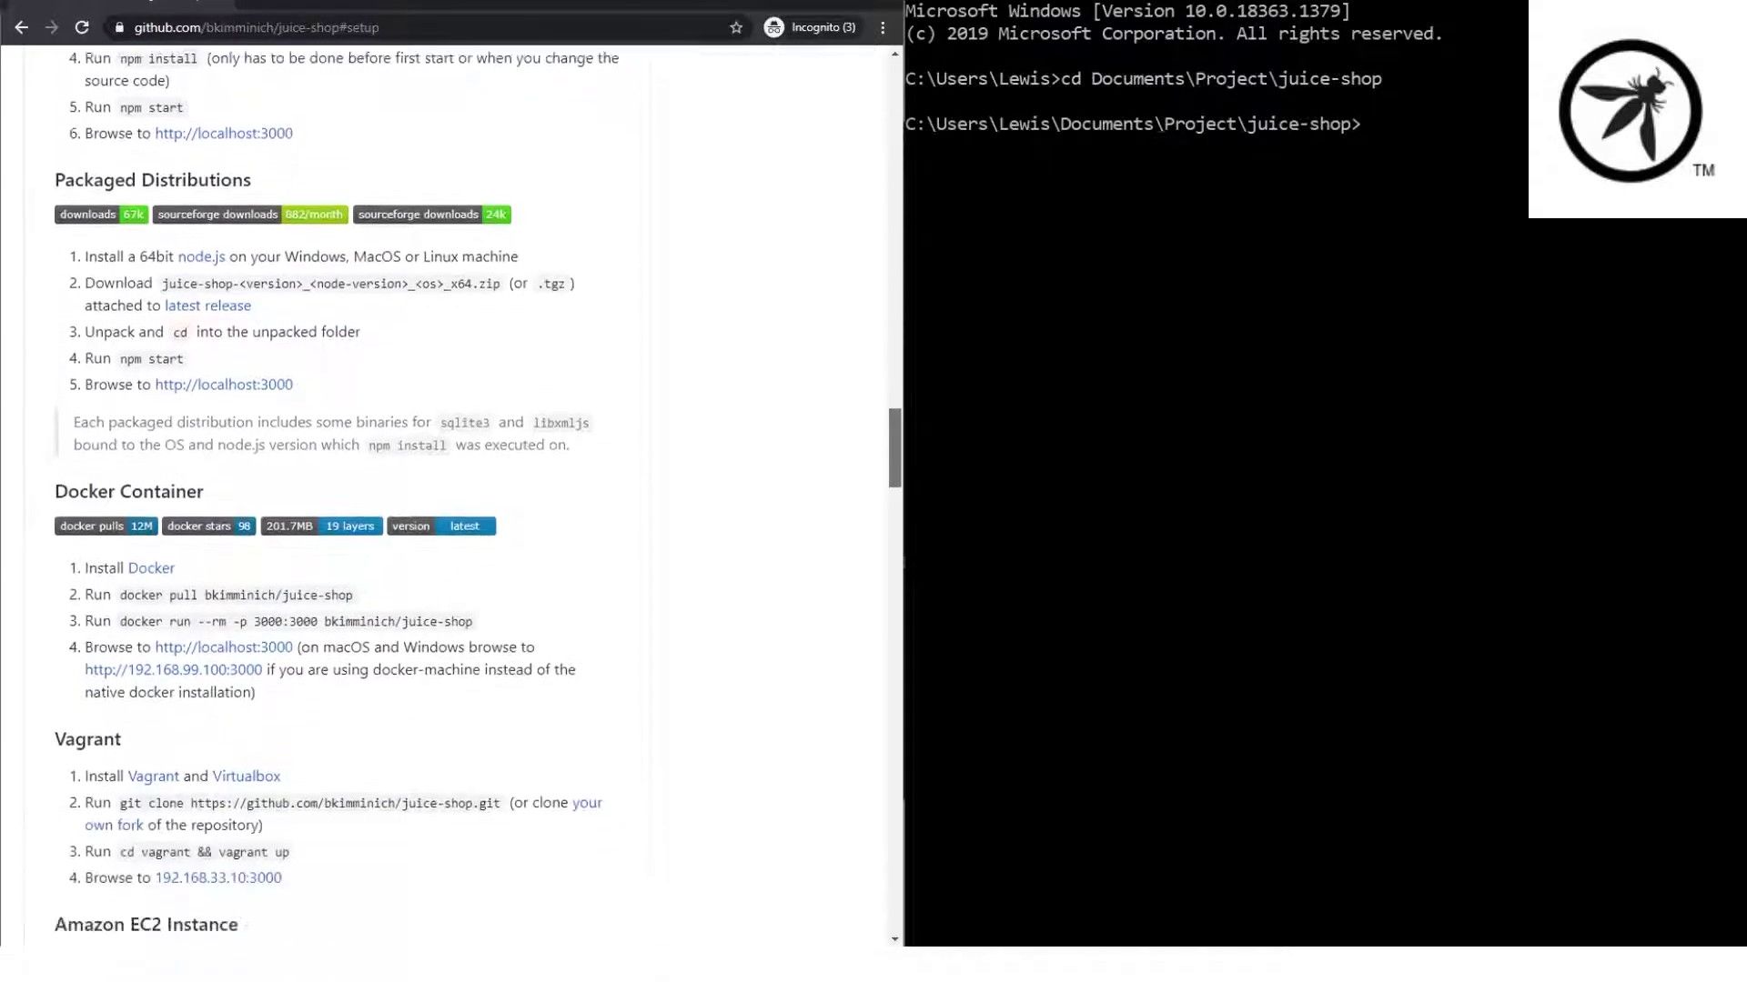
{"action": "scroll", "coordinate": [450, 491], "scroll_direction": "down", "scroll_amount": 7}
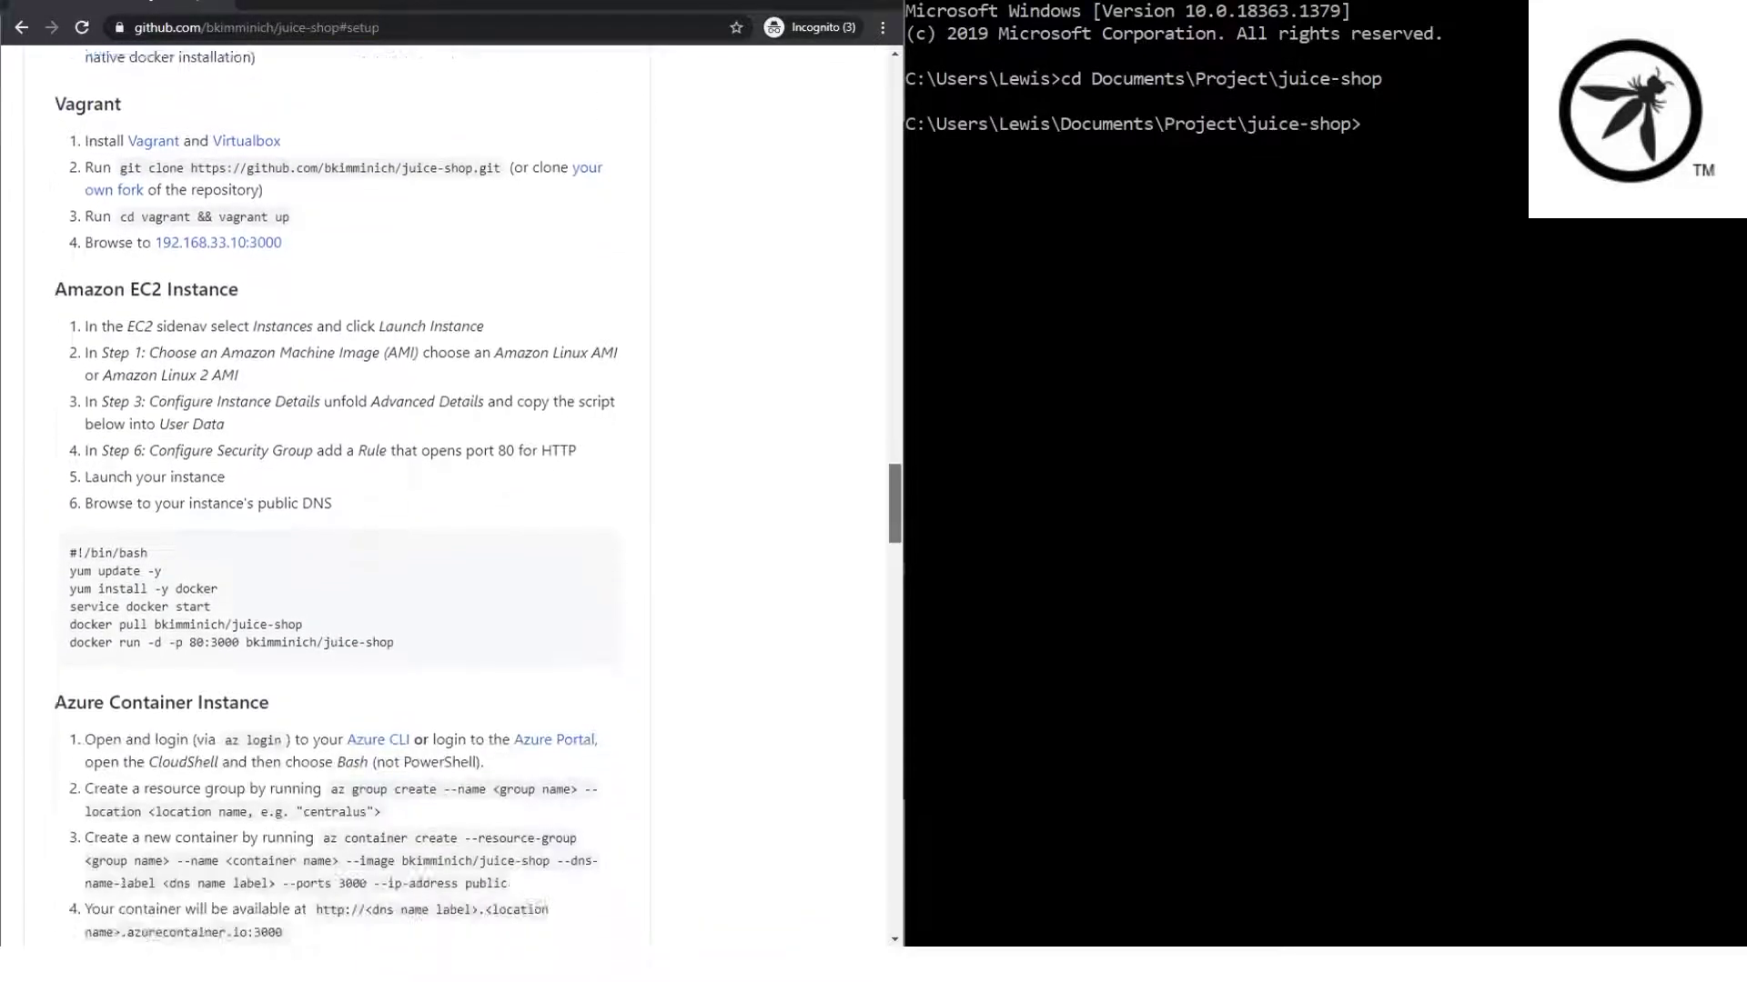
{"action": "scroll", "coordinate": [450, 491], "scroll_direction": "down", "scroll_amount": 5}
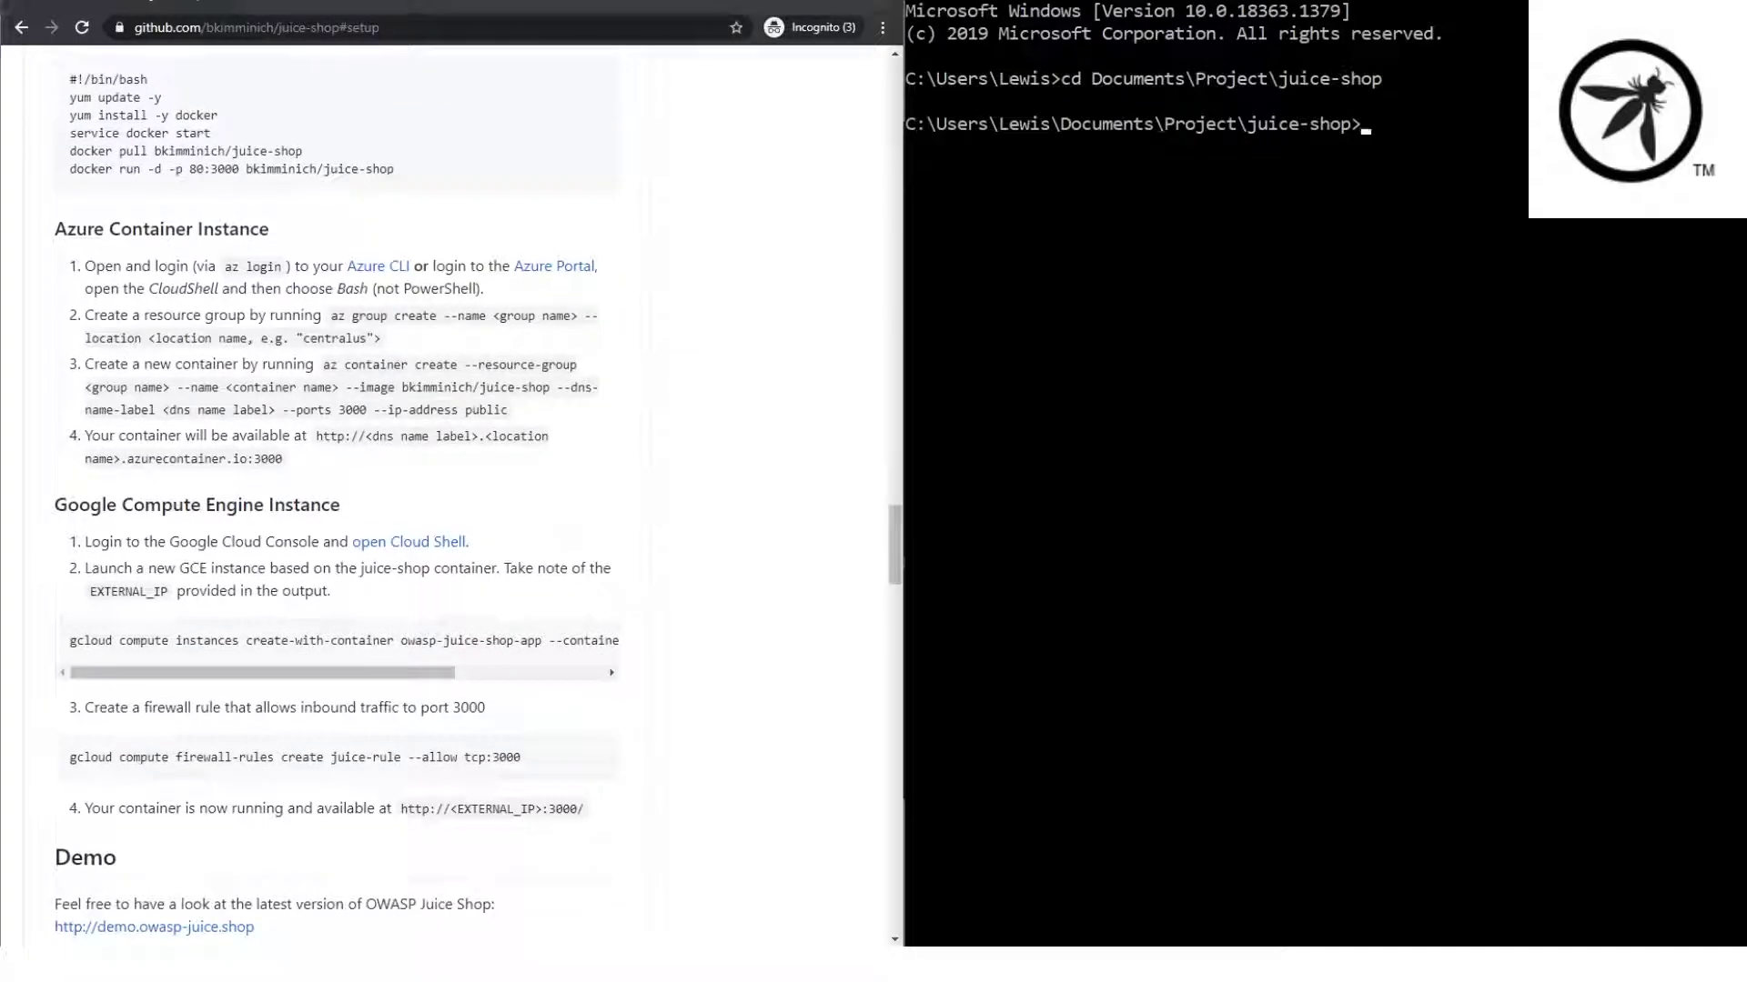
{"action": "type", "text": "npm start"}
{"action": "key", "text": "Return"}
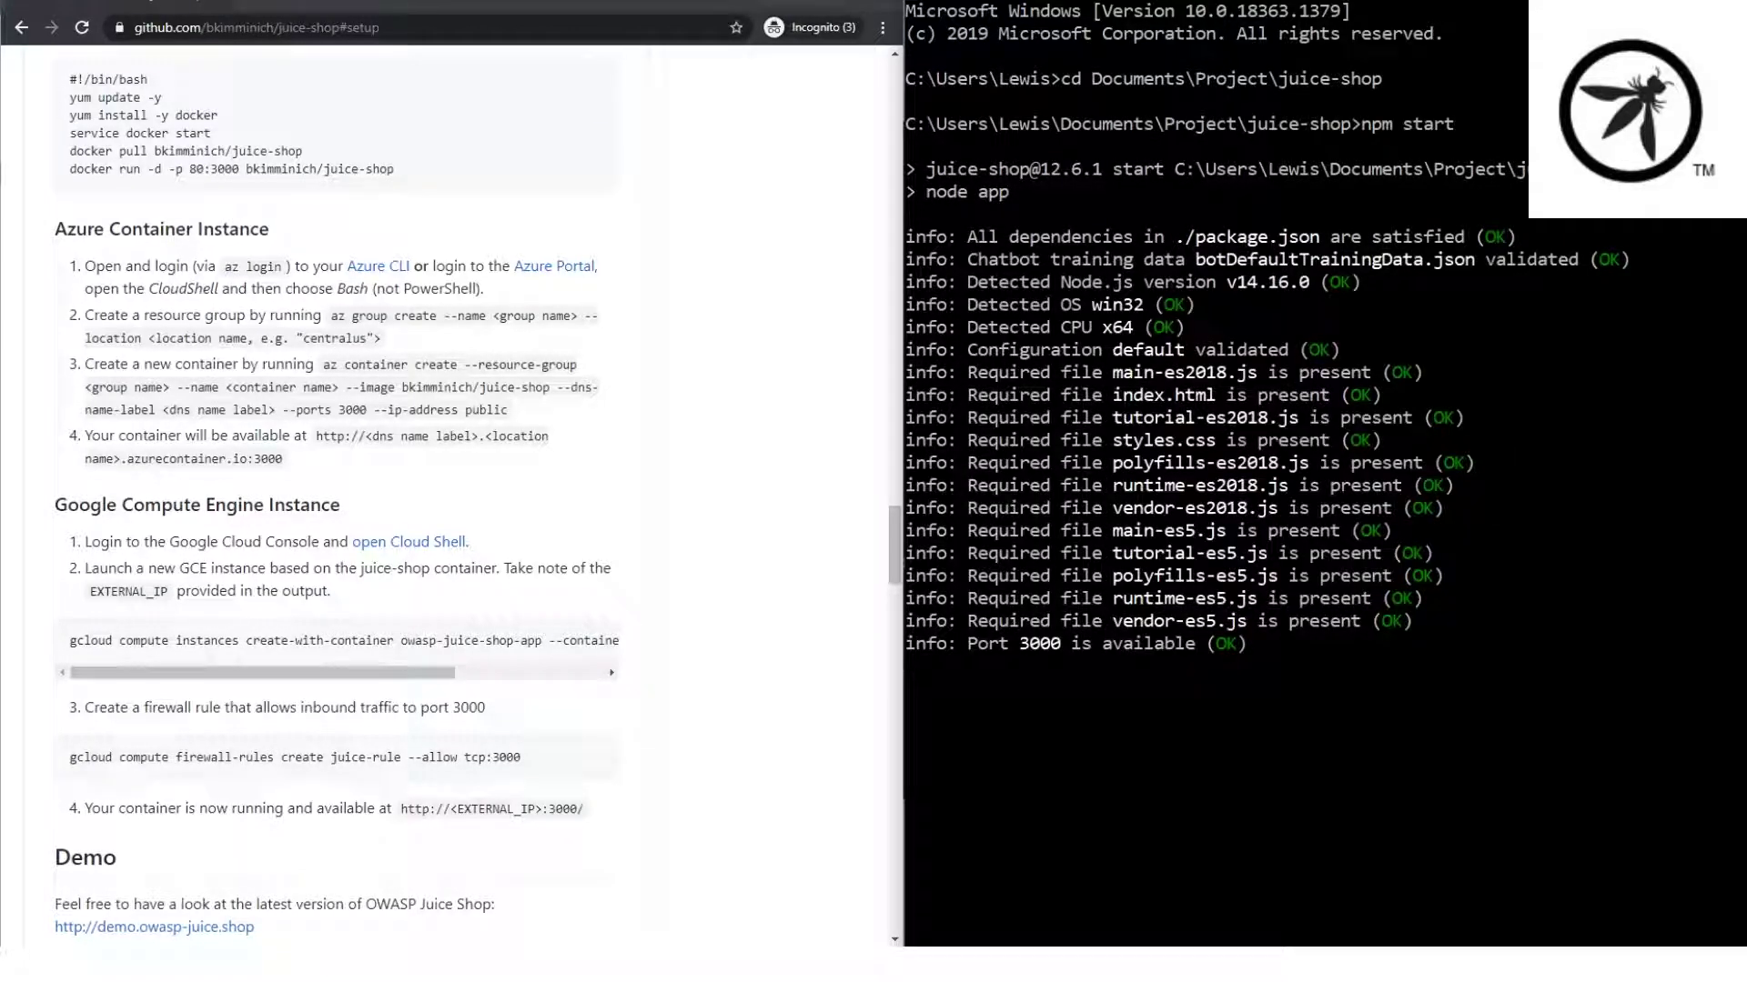
Load localhost:3000 in a new incognito window and dismiss the Juice Shop welcome dialog.
{"action": "key", "text": "ctrl+t"}
{"action": "type", "text": "localhost:3000"}
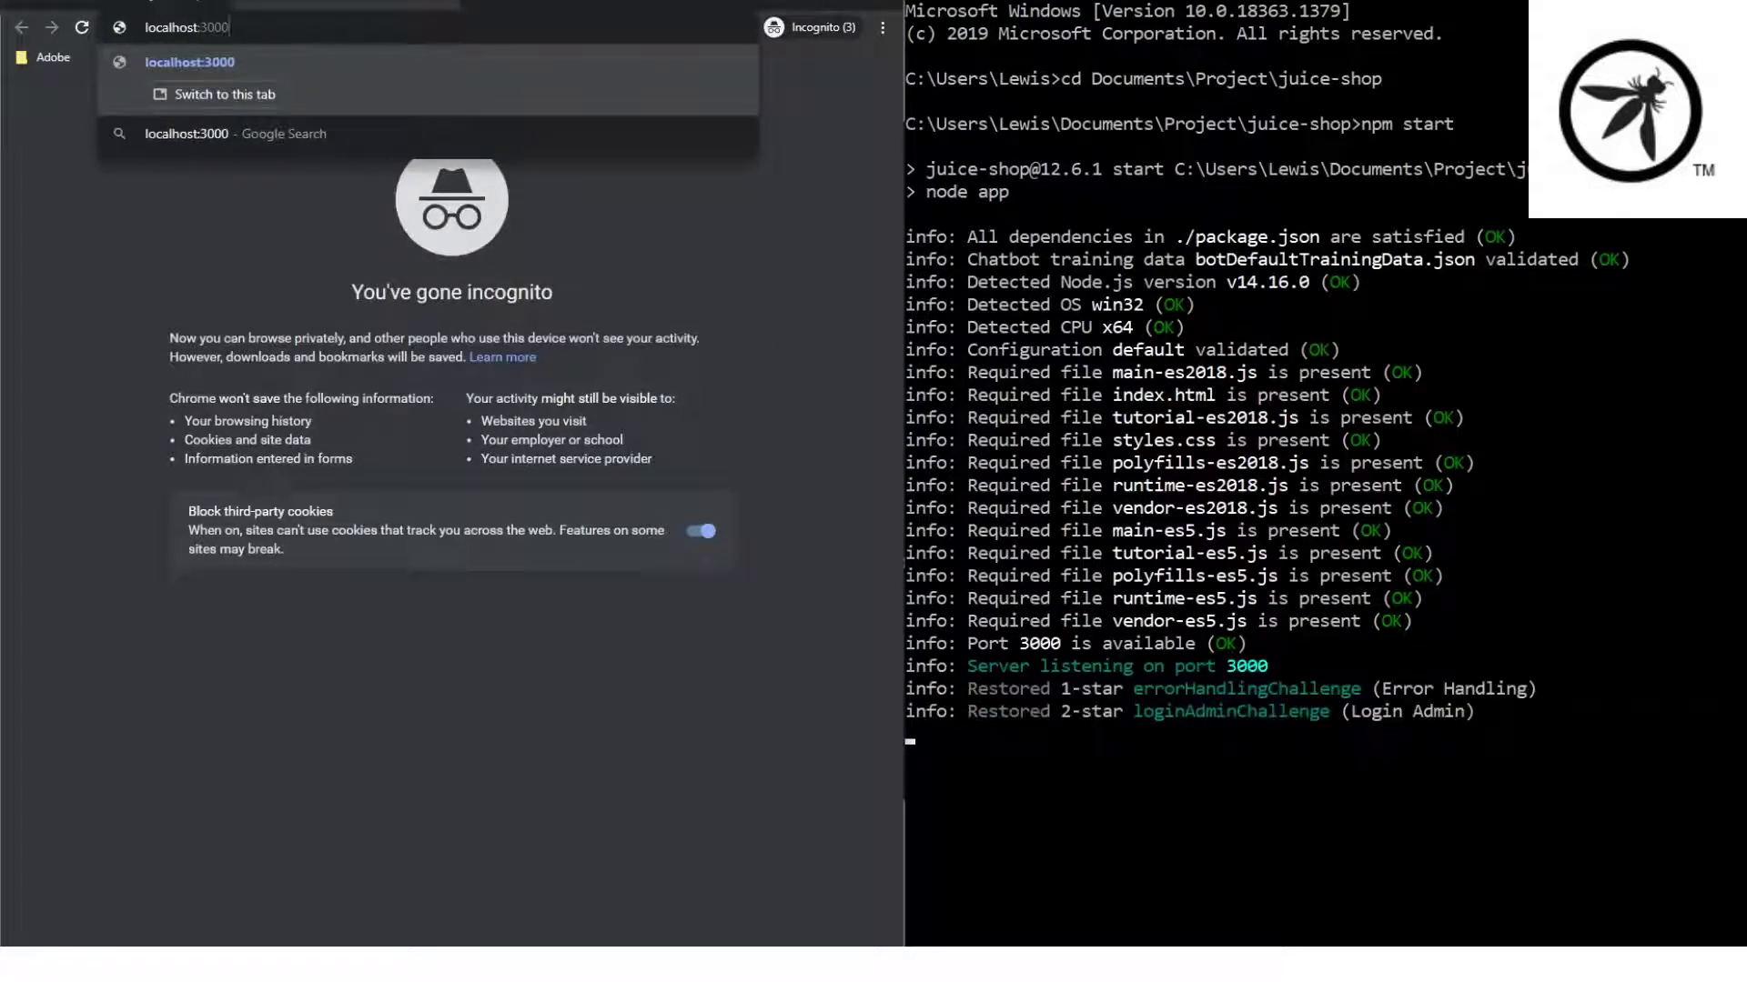
{"action": "key", "text": "Return"}
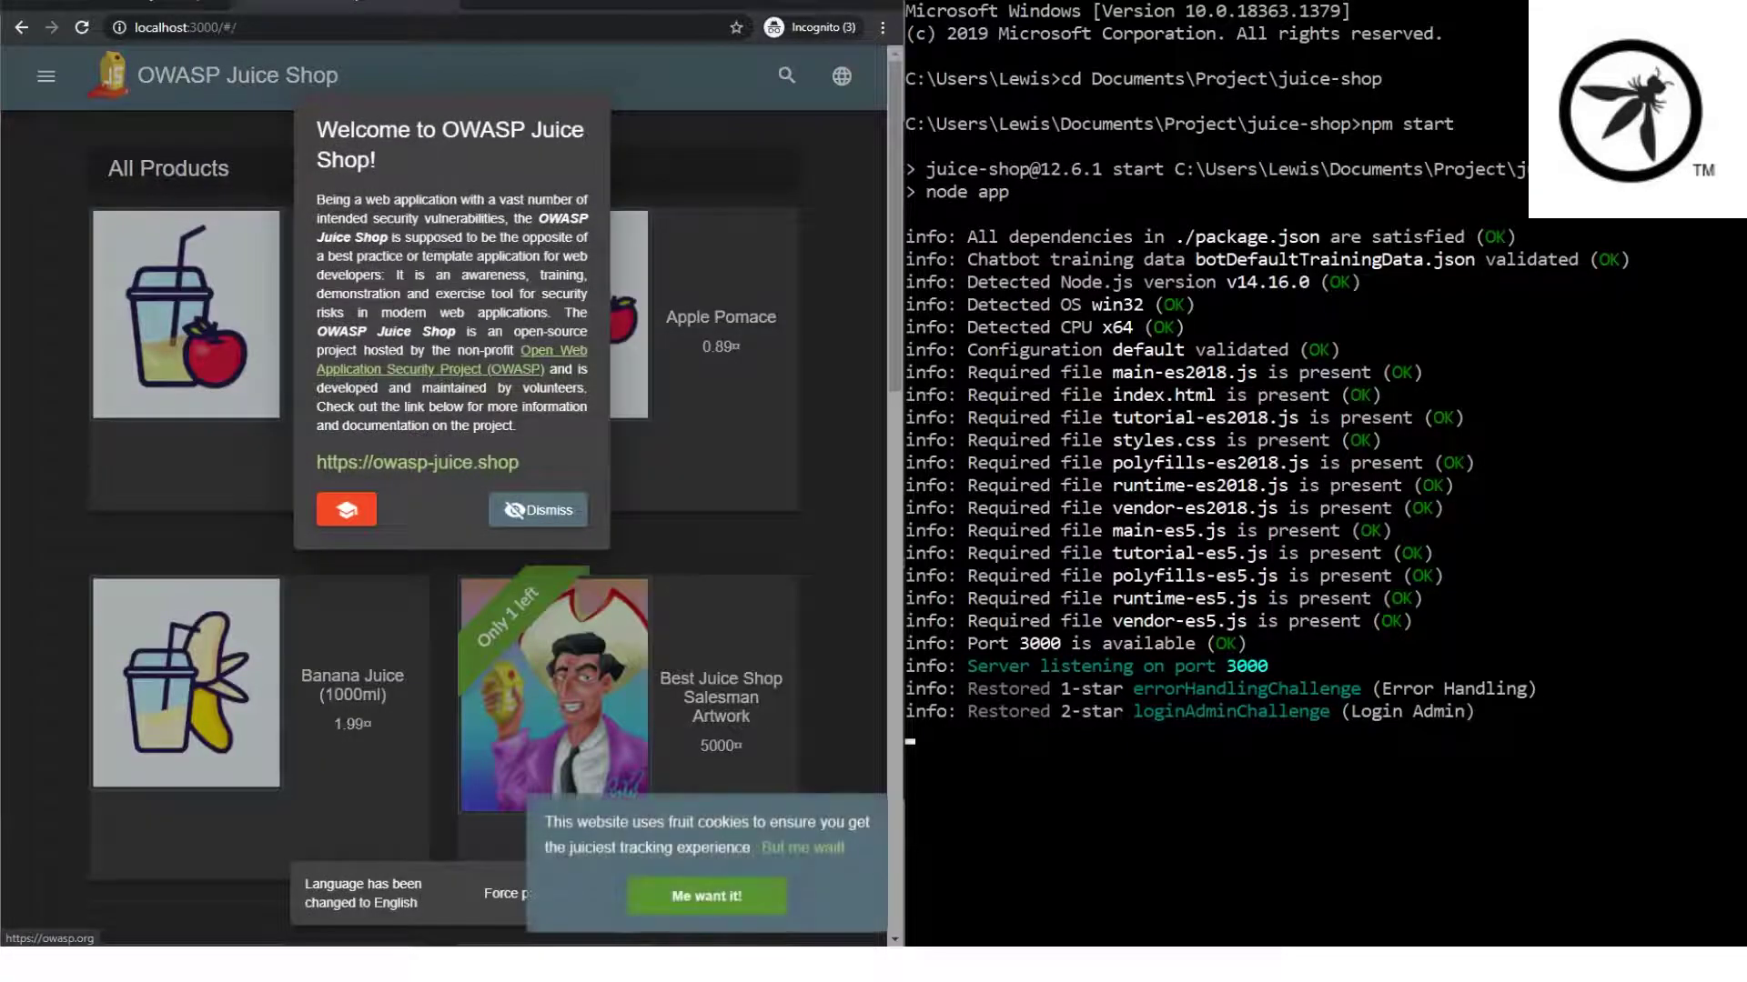
{"action": "key", "text": "Escape"}
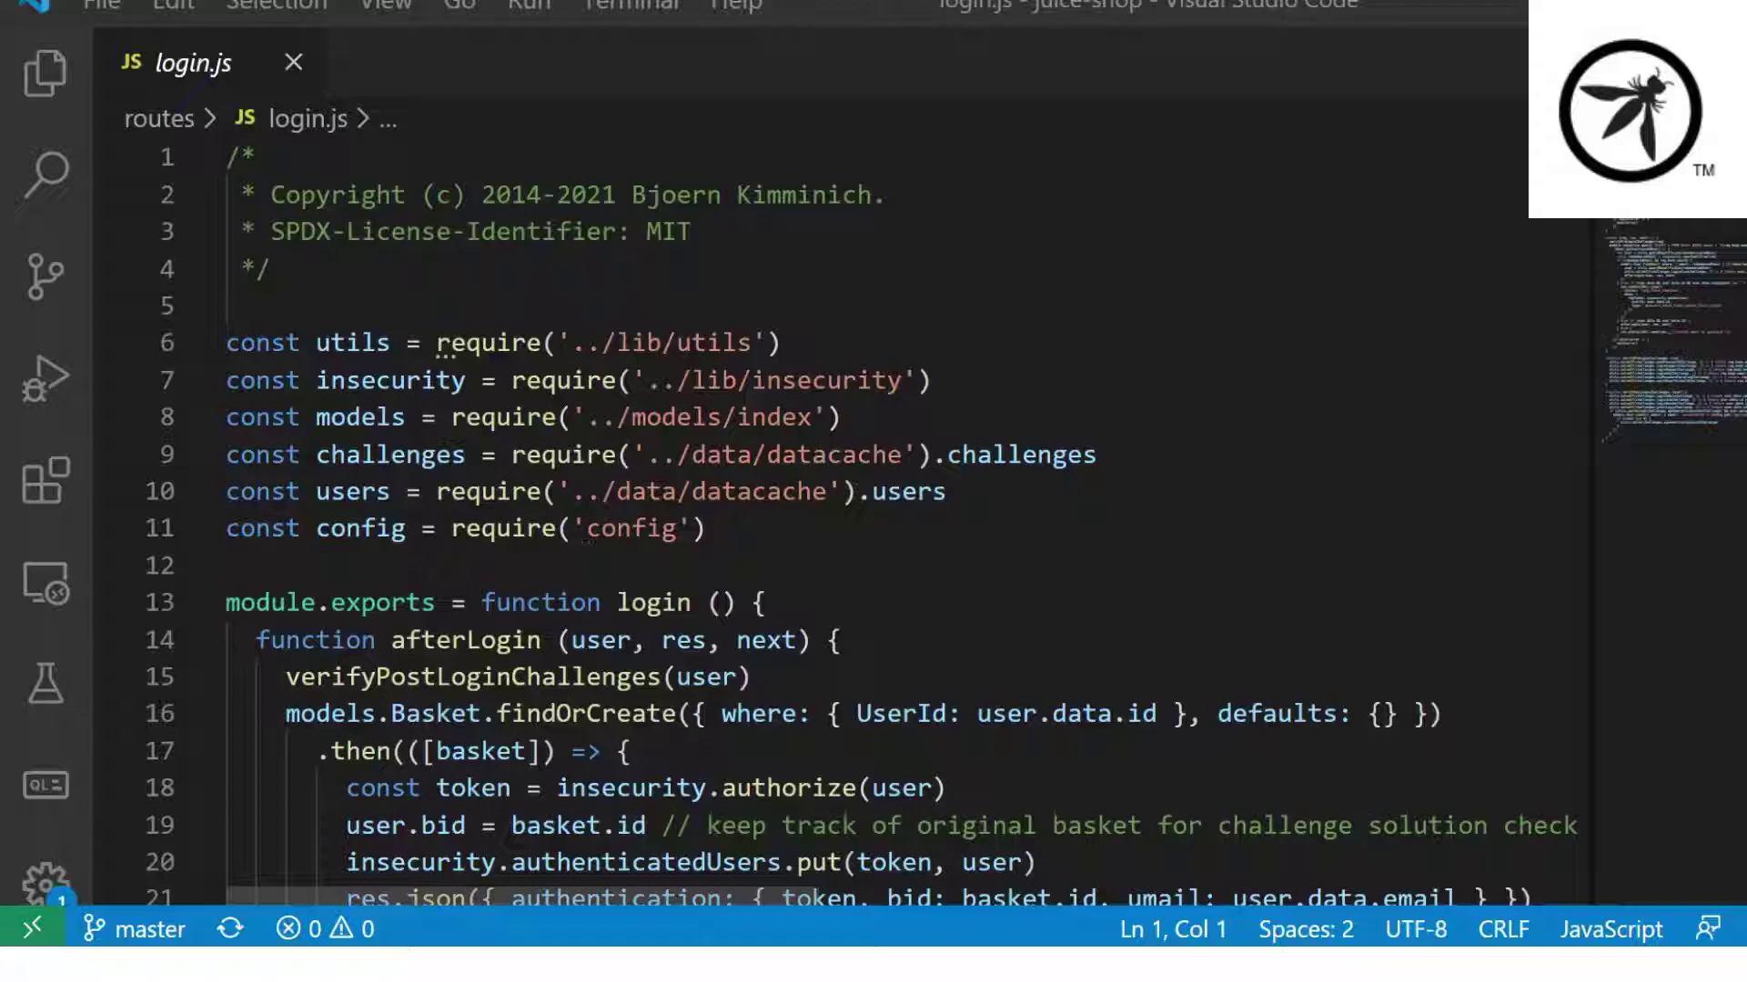
{"action": "scroll", "coordinate": [819, 518], "scroll_direction": "down", "scroll_amount": 4}
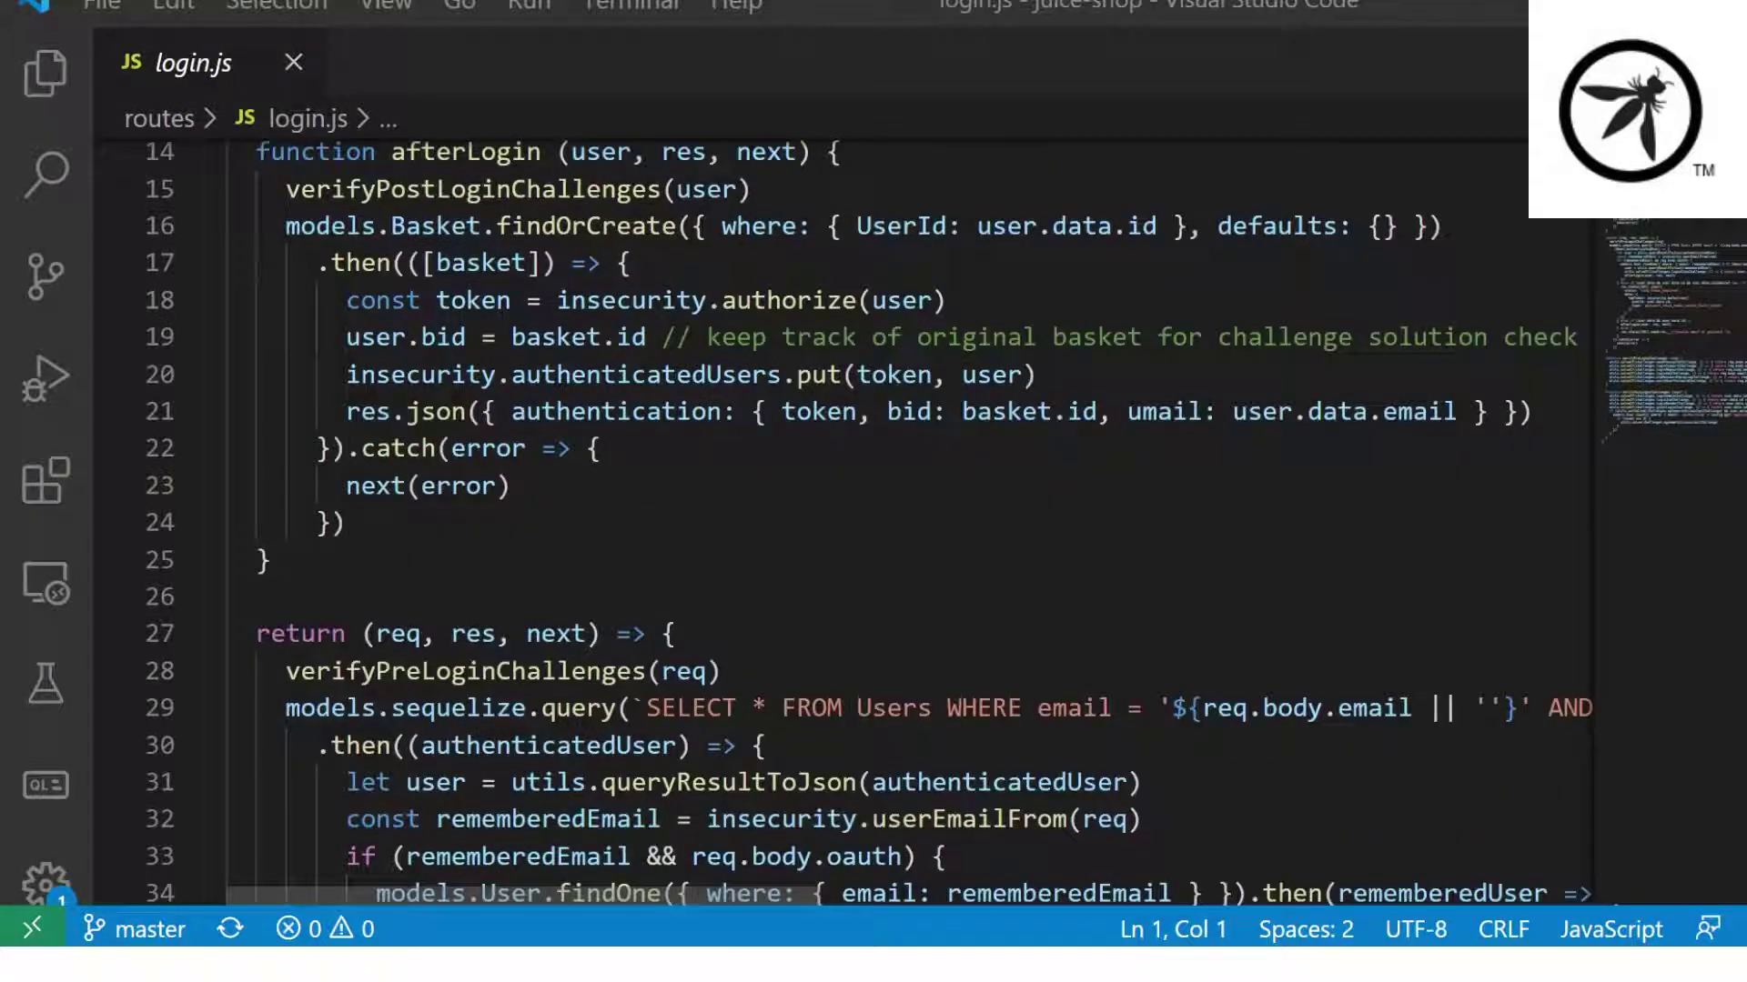
{"action": "double_click", "coordinate": [1224, 707]}
{"action": "double_click", "coordinate": [1291, 708]}
{"action": "double_click", "coordinate": [1373, 708]}
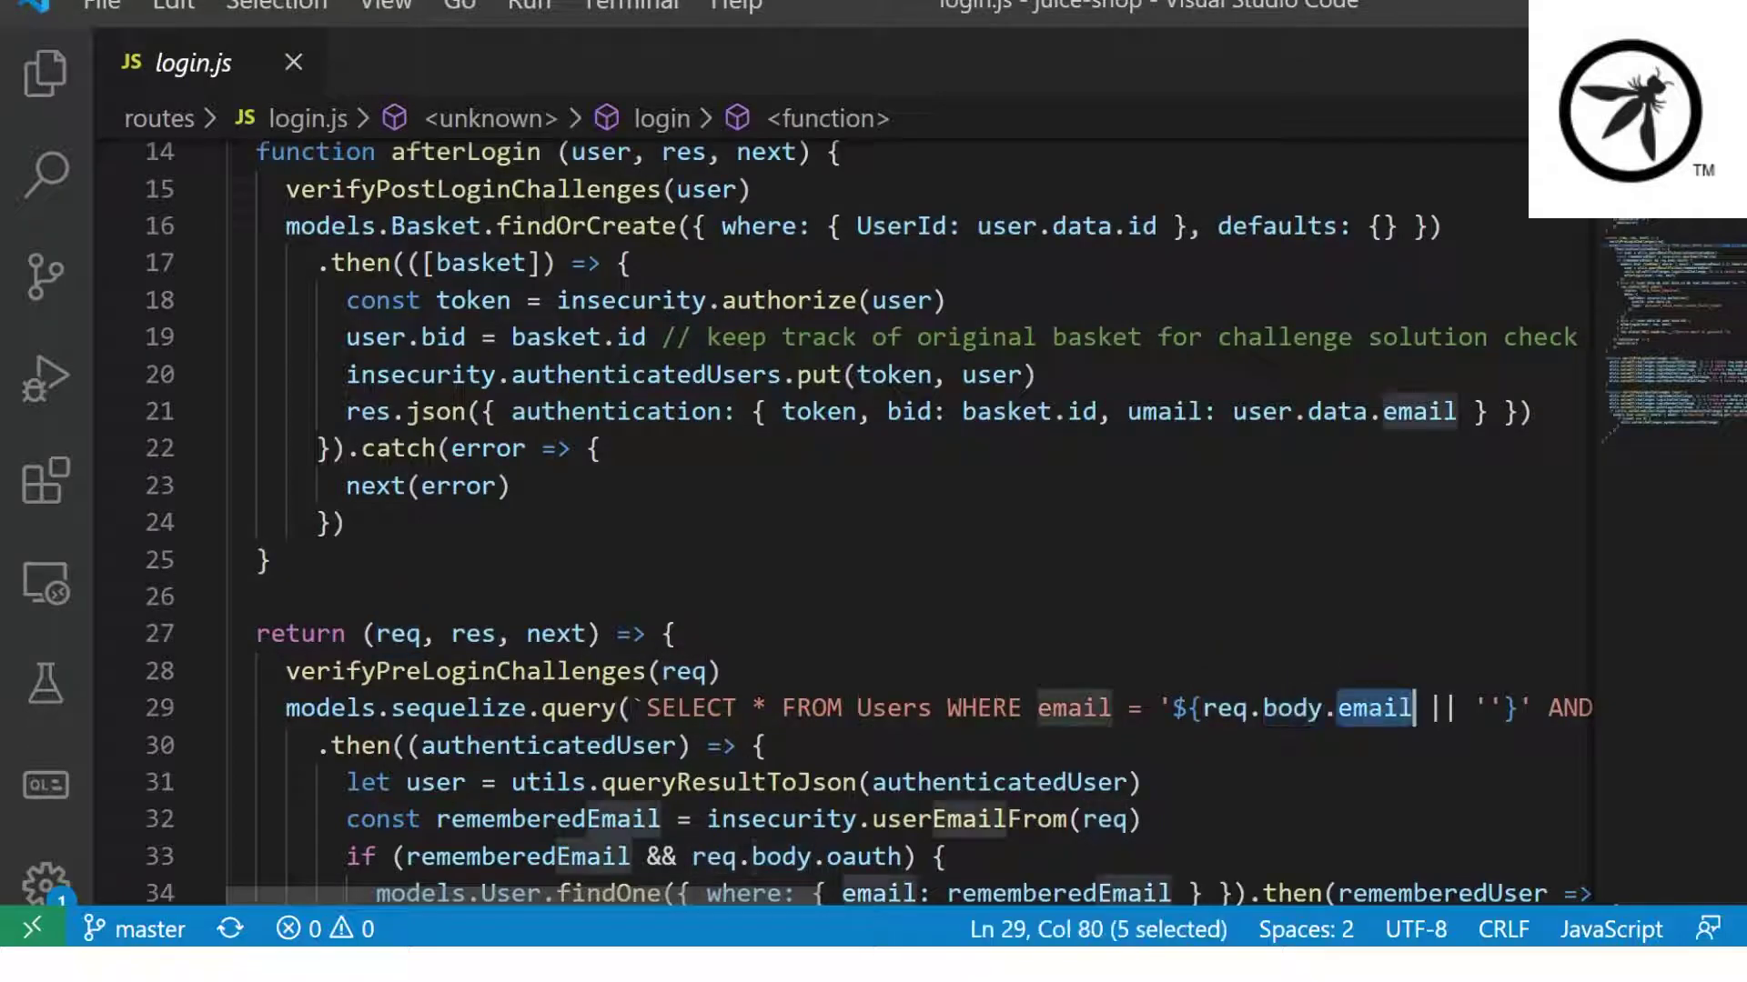
{"action": "scroll", "coordinate": [908, 523], "scroll_direction": "right", "scroll_amount": 1}
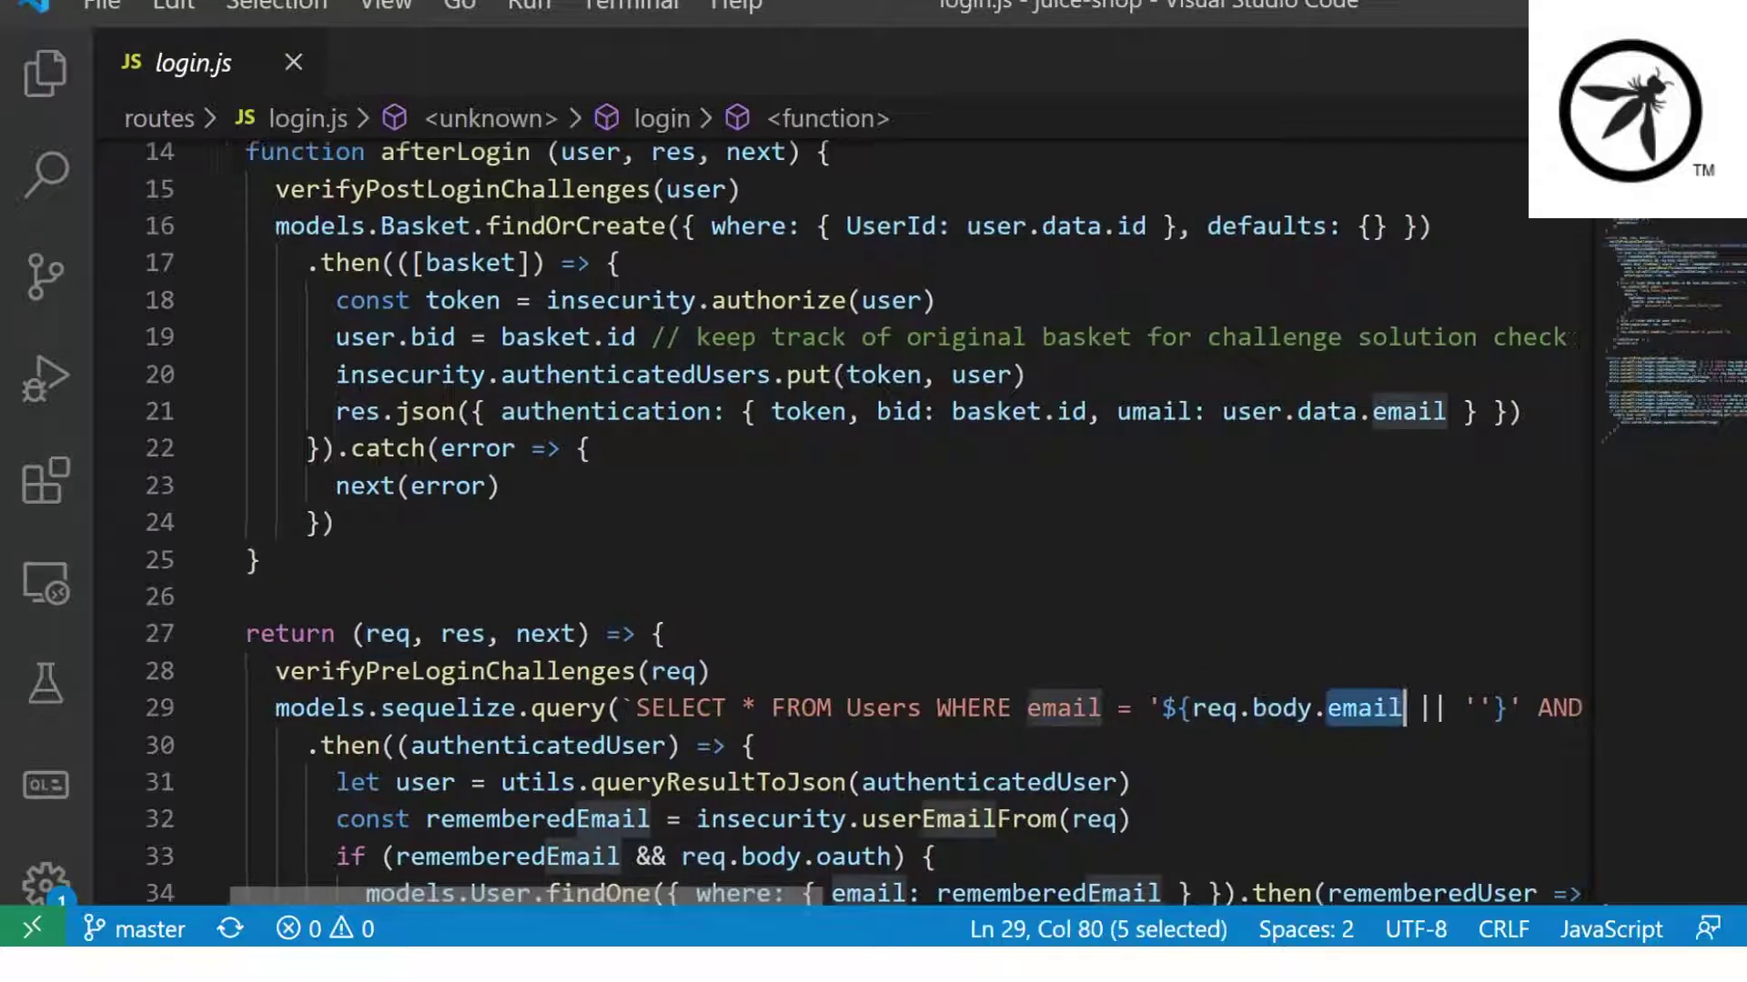
{"action": "scroll", "coordinate": [909, 523], "scroll_direction": "right", "scroll_amount": 10}
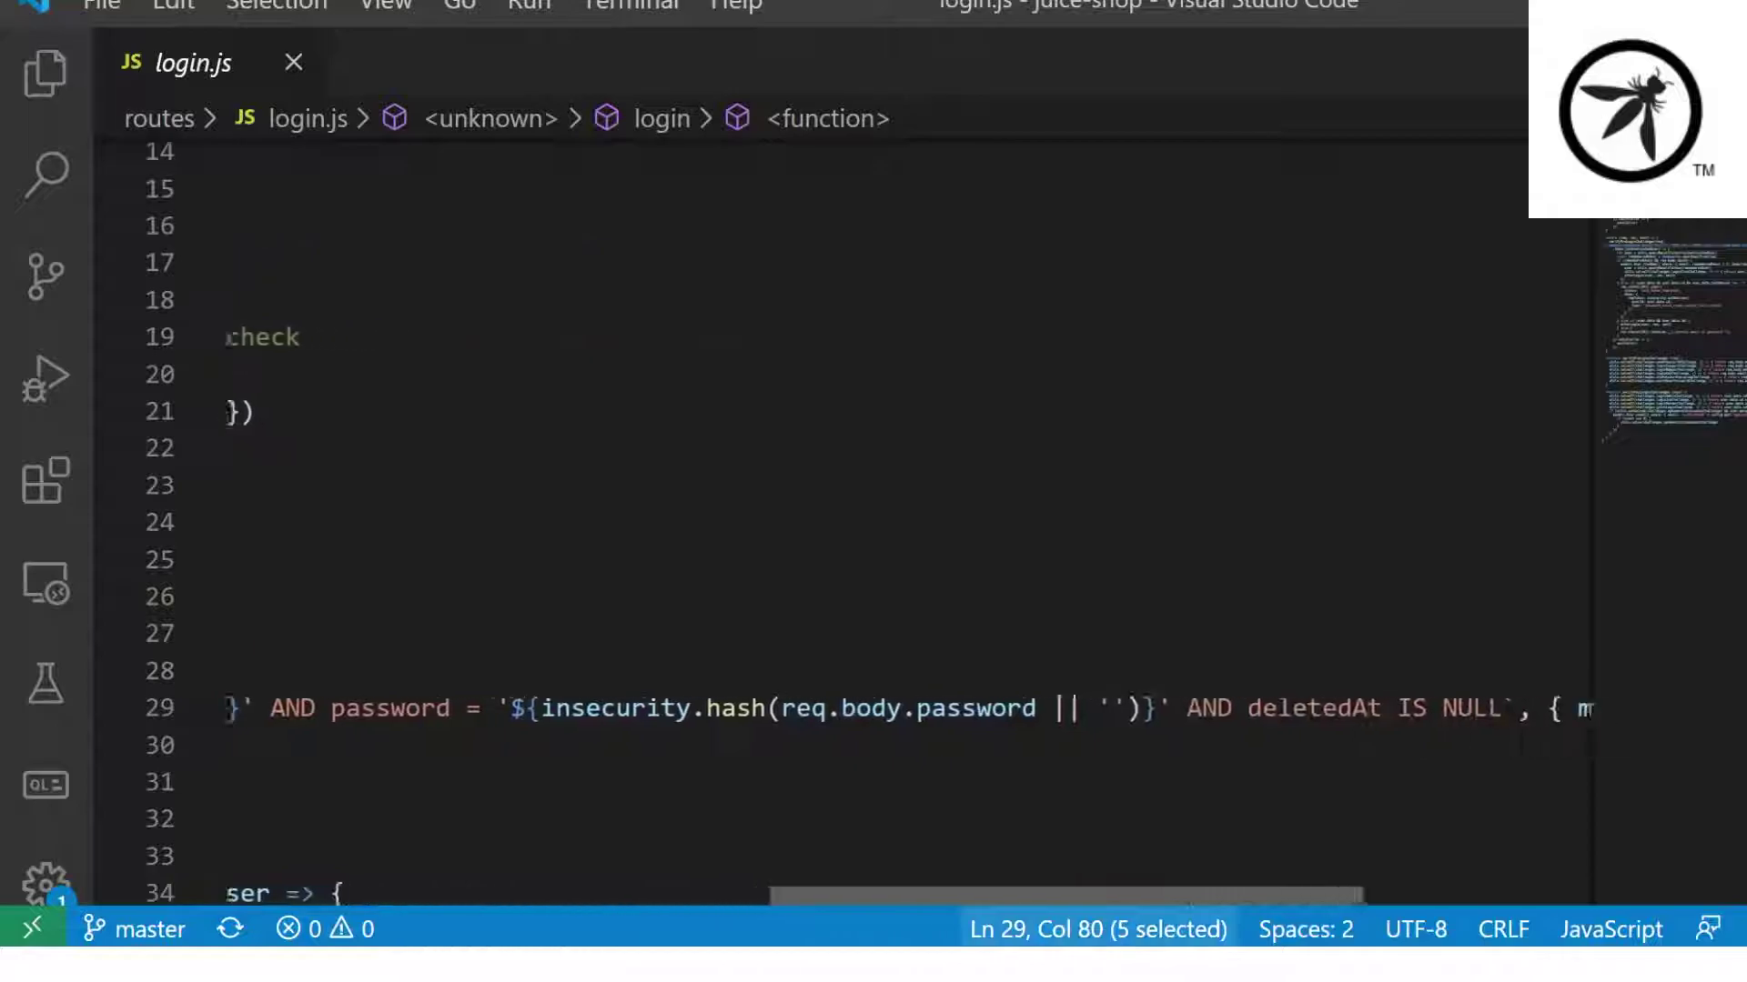
{"action": "scroll", "coordinate": [909, 524], "scroll_direction": "right", "scroll_amount": 5}
{"action": "scroll", "coordinate": [909, 523], "scroll_direction": "left", "scroll_amount": 15}
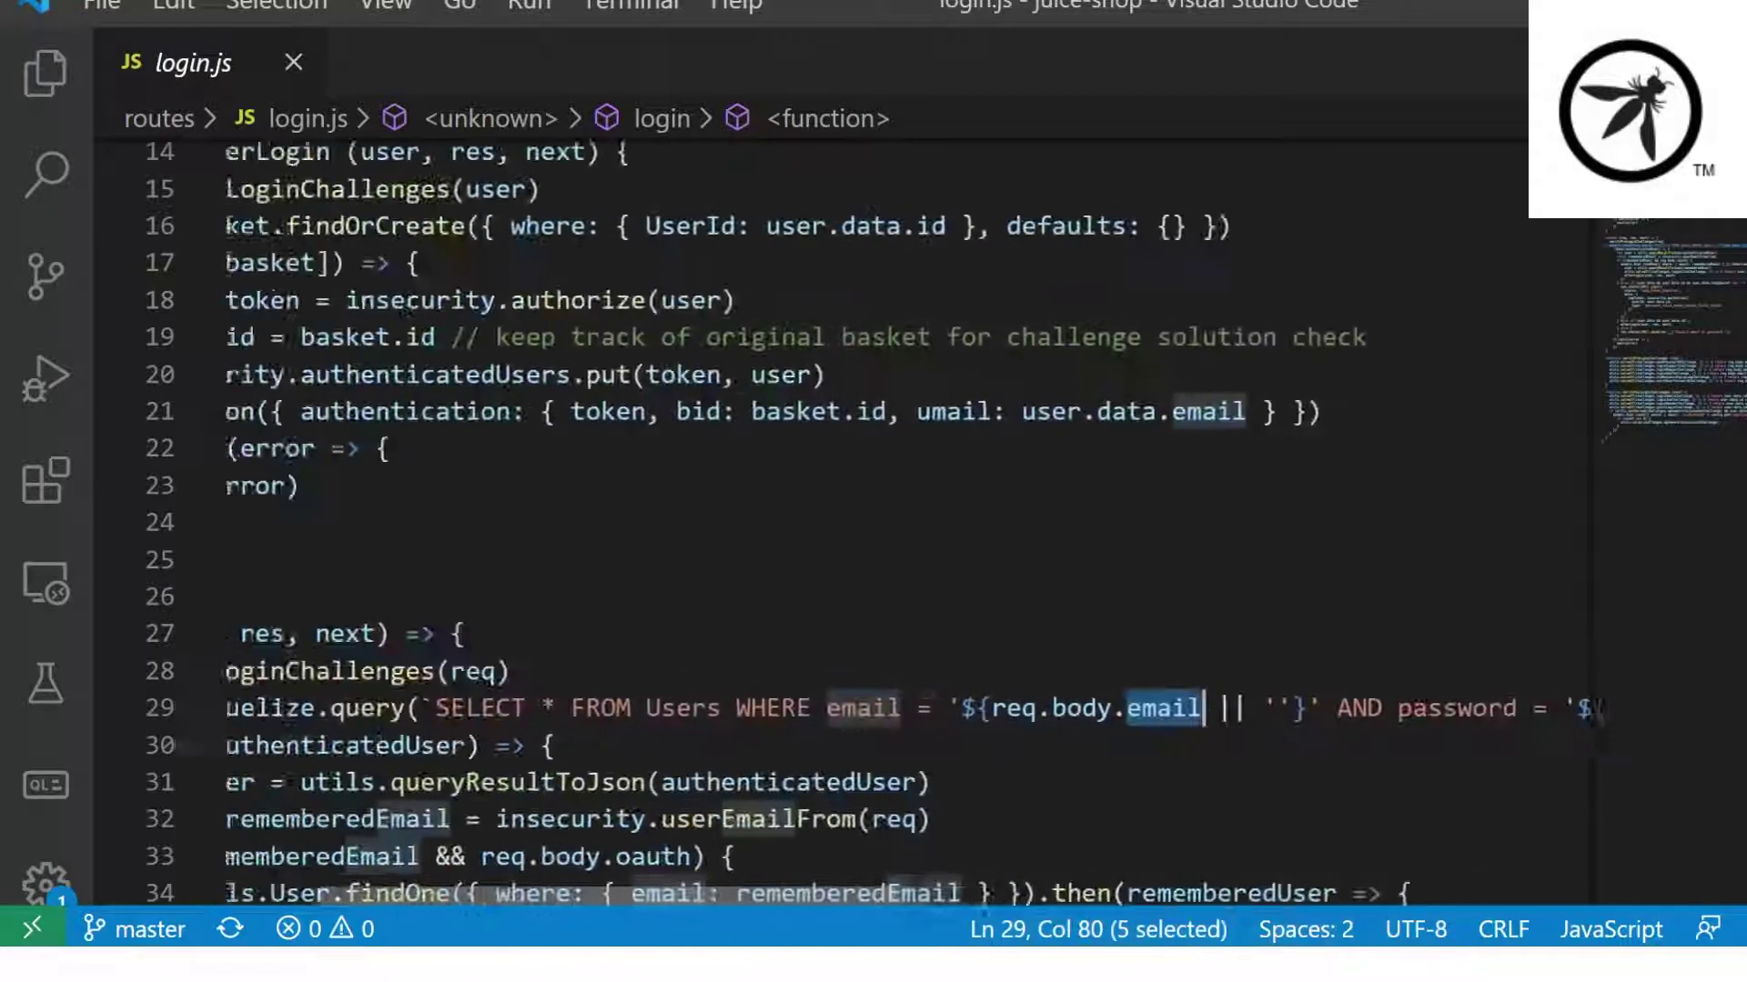
{"action": "scroll", "coordinate": [908, 523], "scroll_direction": "left", "scroll_amount": 5}
{"action": "left_click_drag", "start_coordinate": [285, 708], "coordinate": [618, 708]}
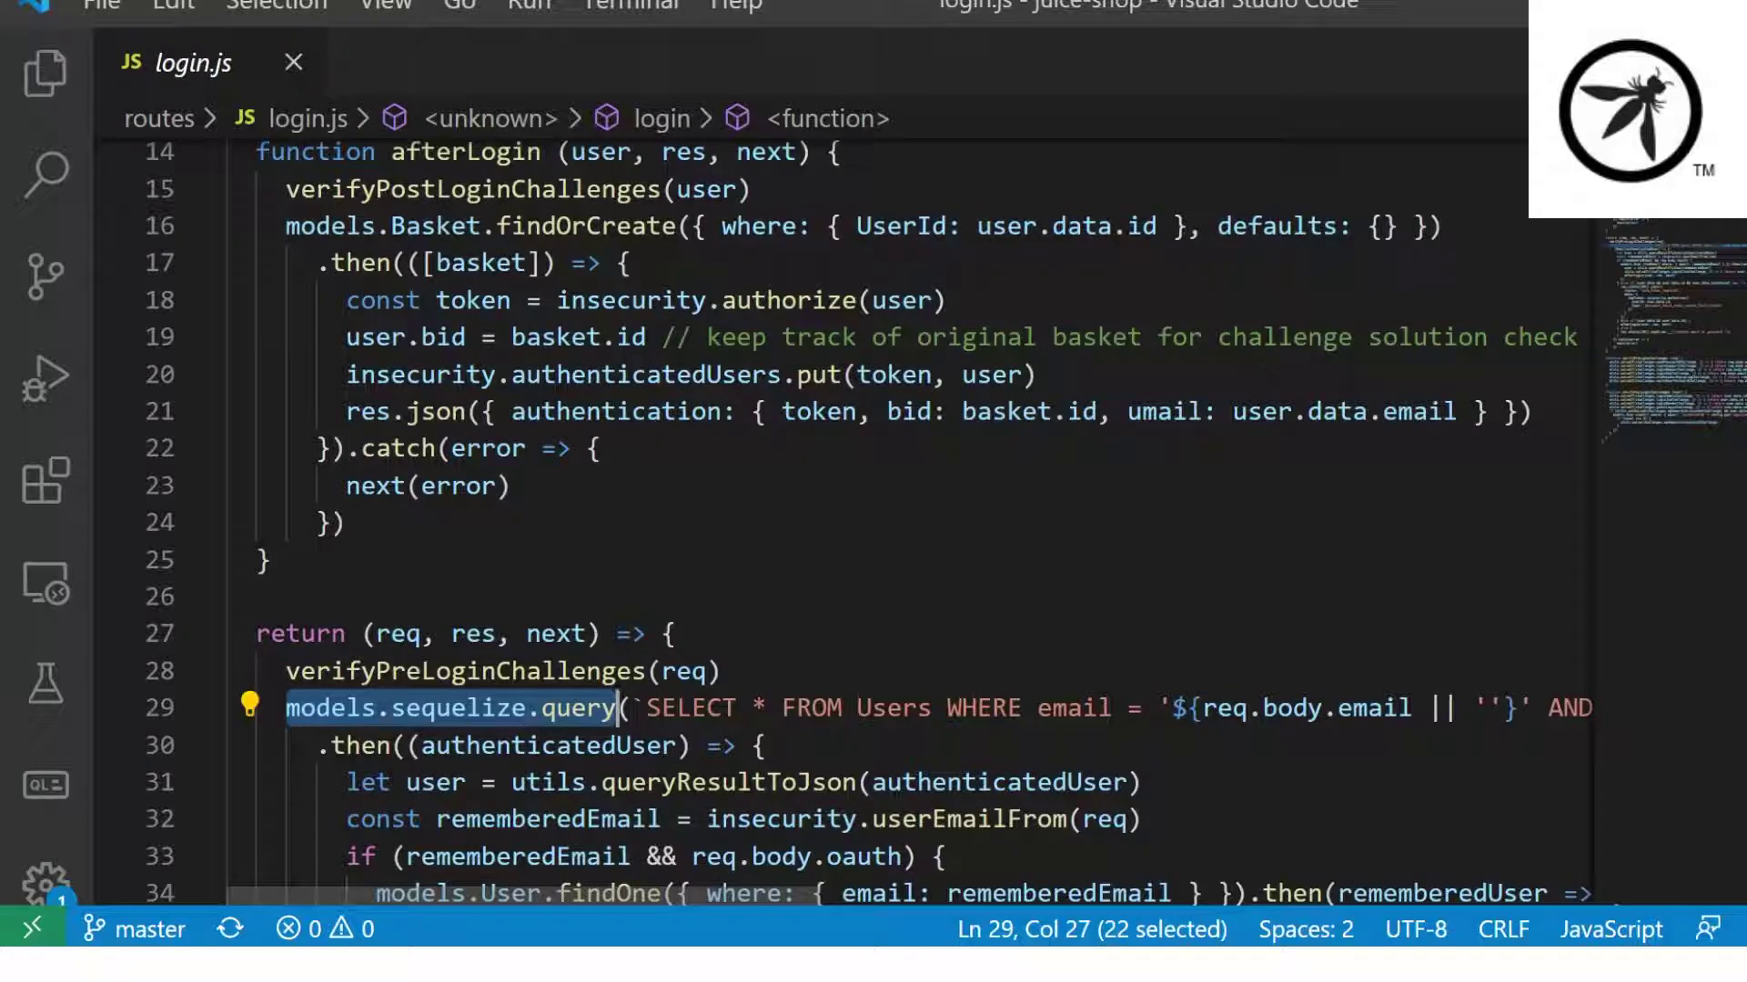
{"action": "left_click", "coordinate": [512, 486]}
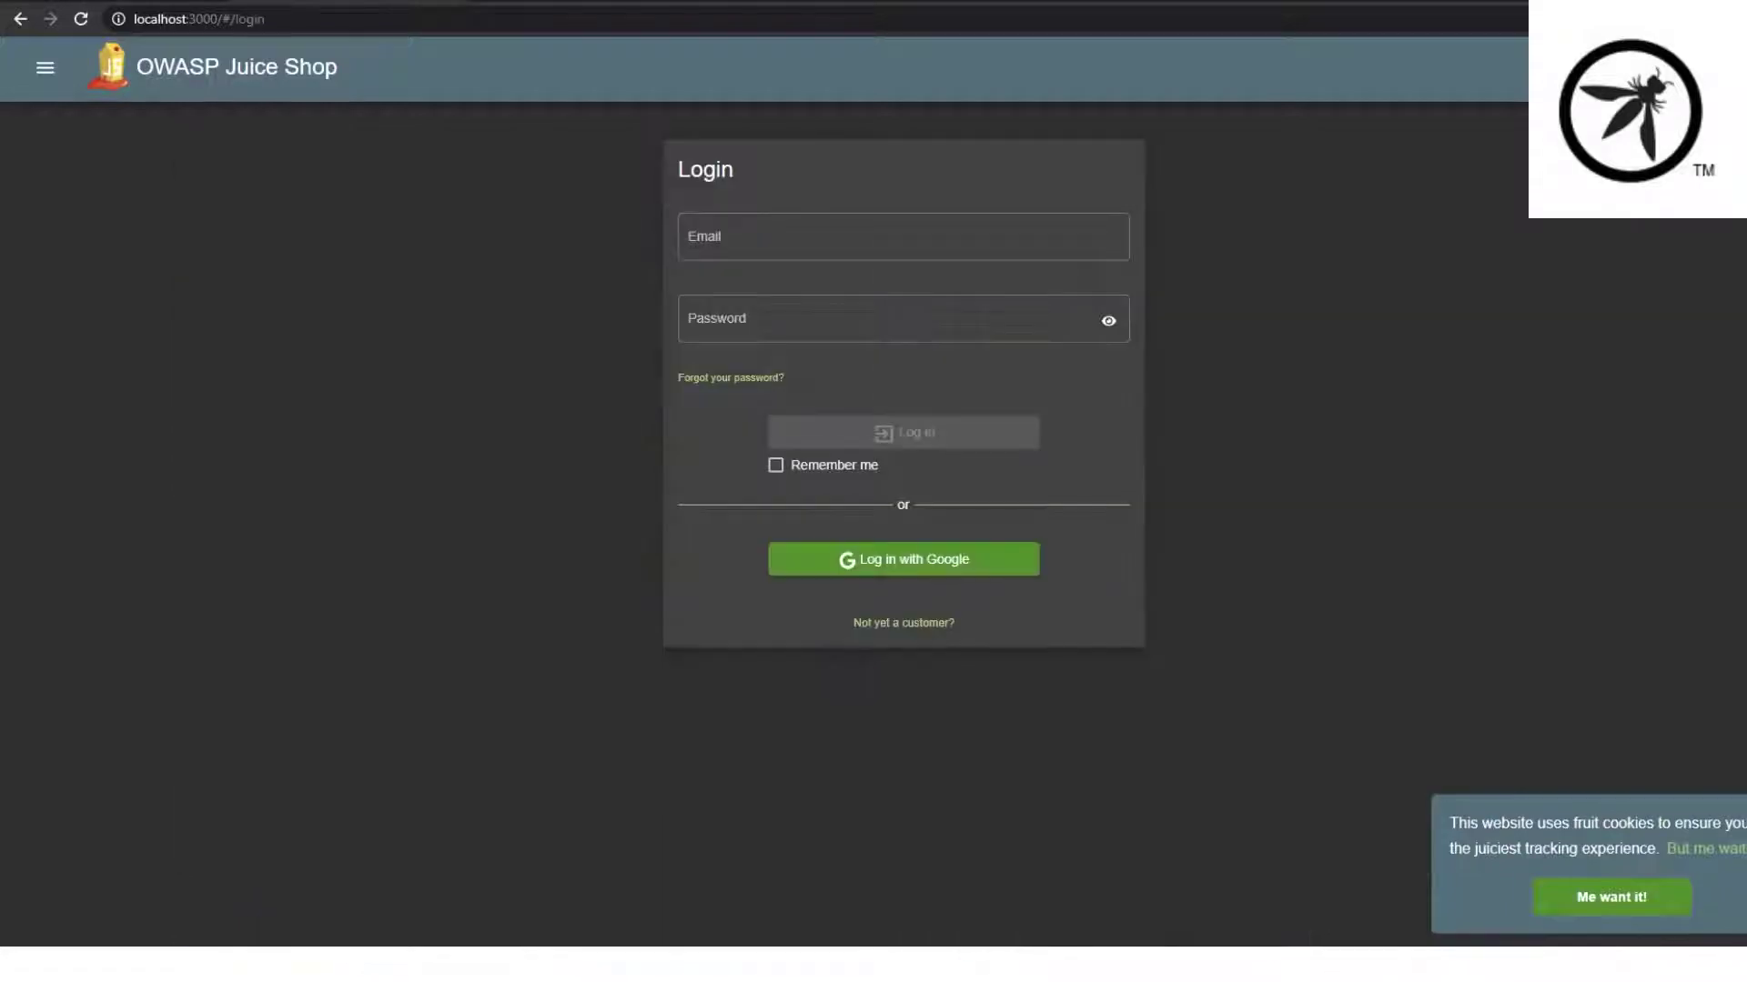
Place the cursor in the Email field of the Juice Shop login page.
{"action": "left_click", "coordinate": [819, 236]}
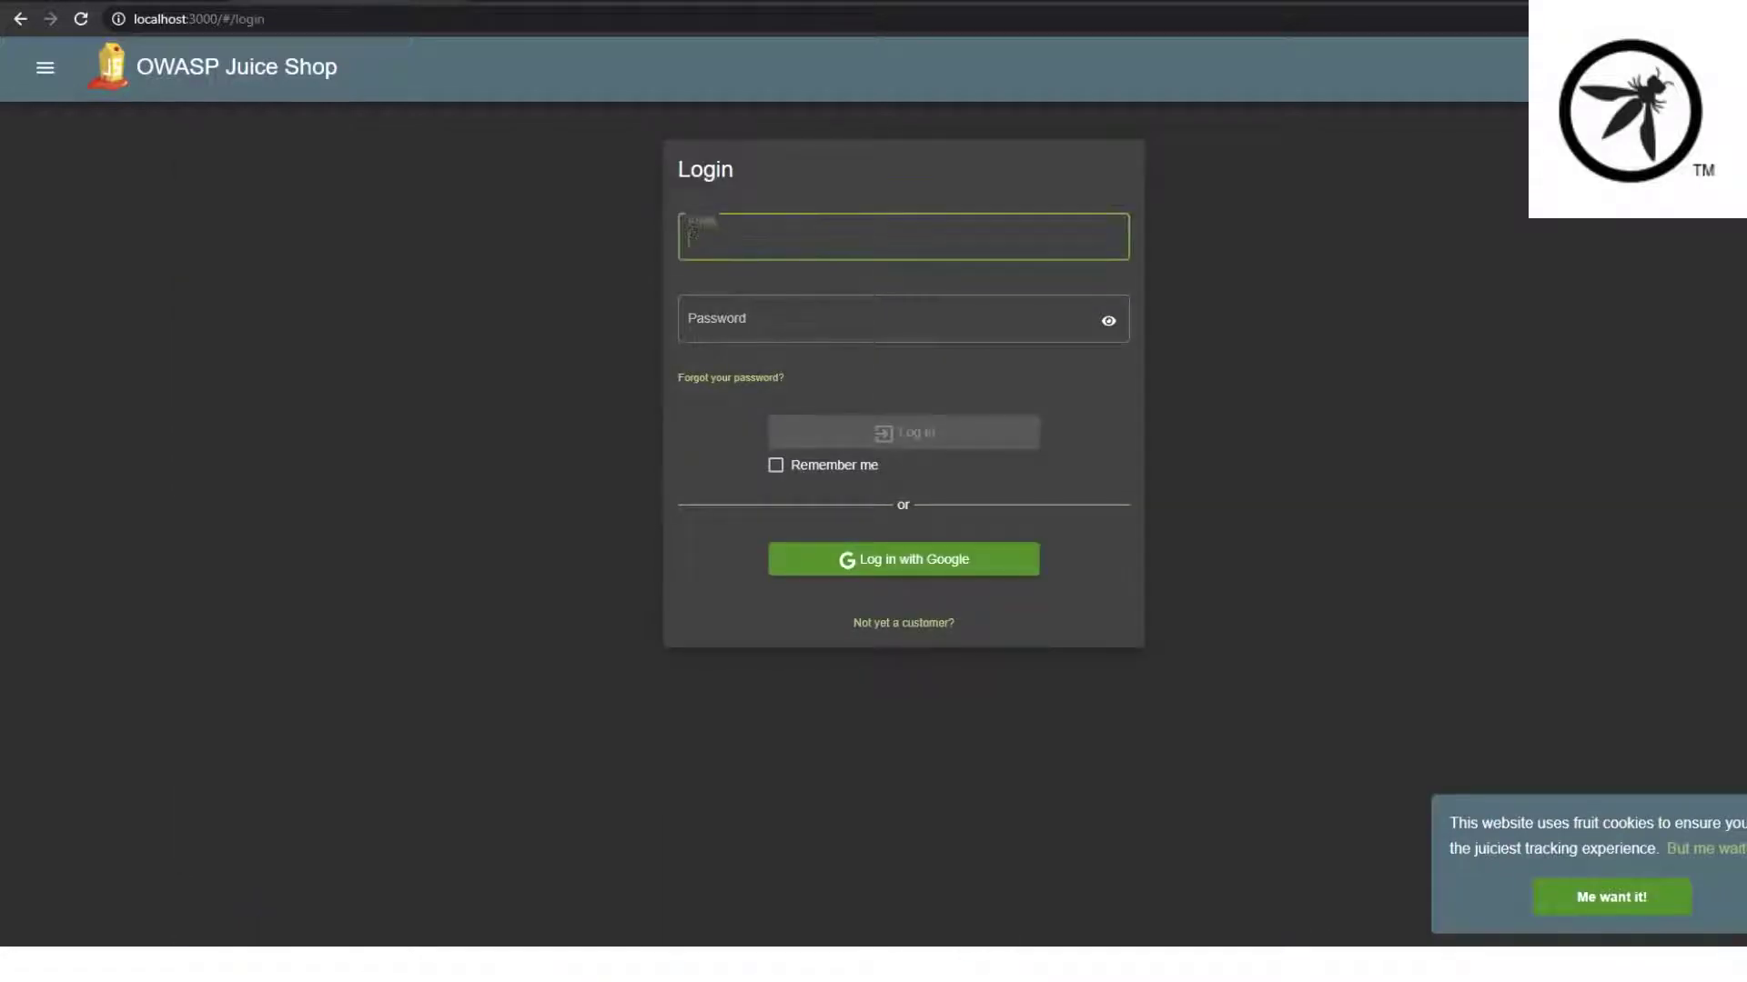
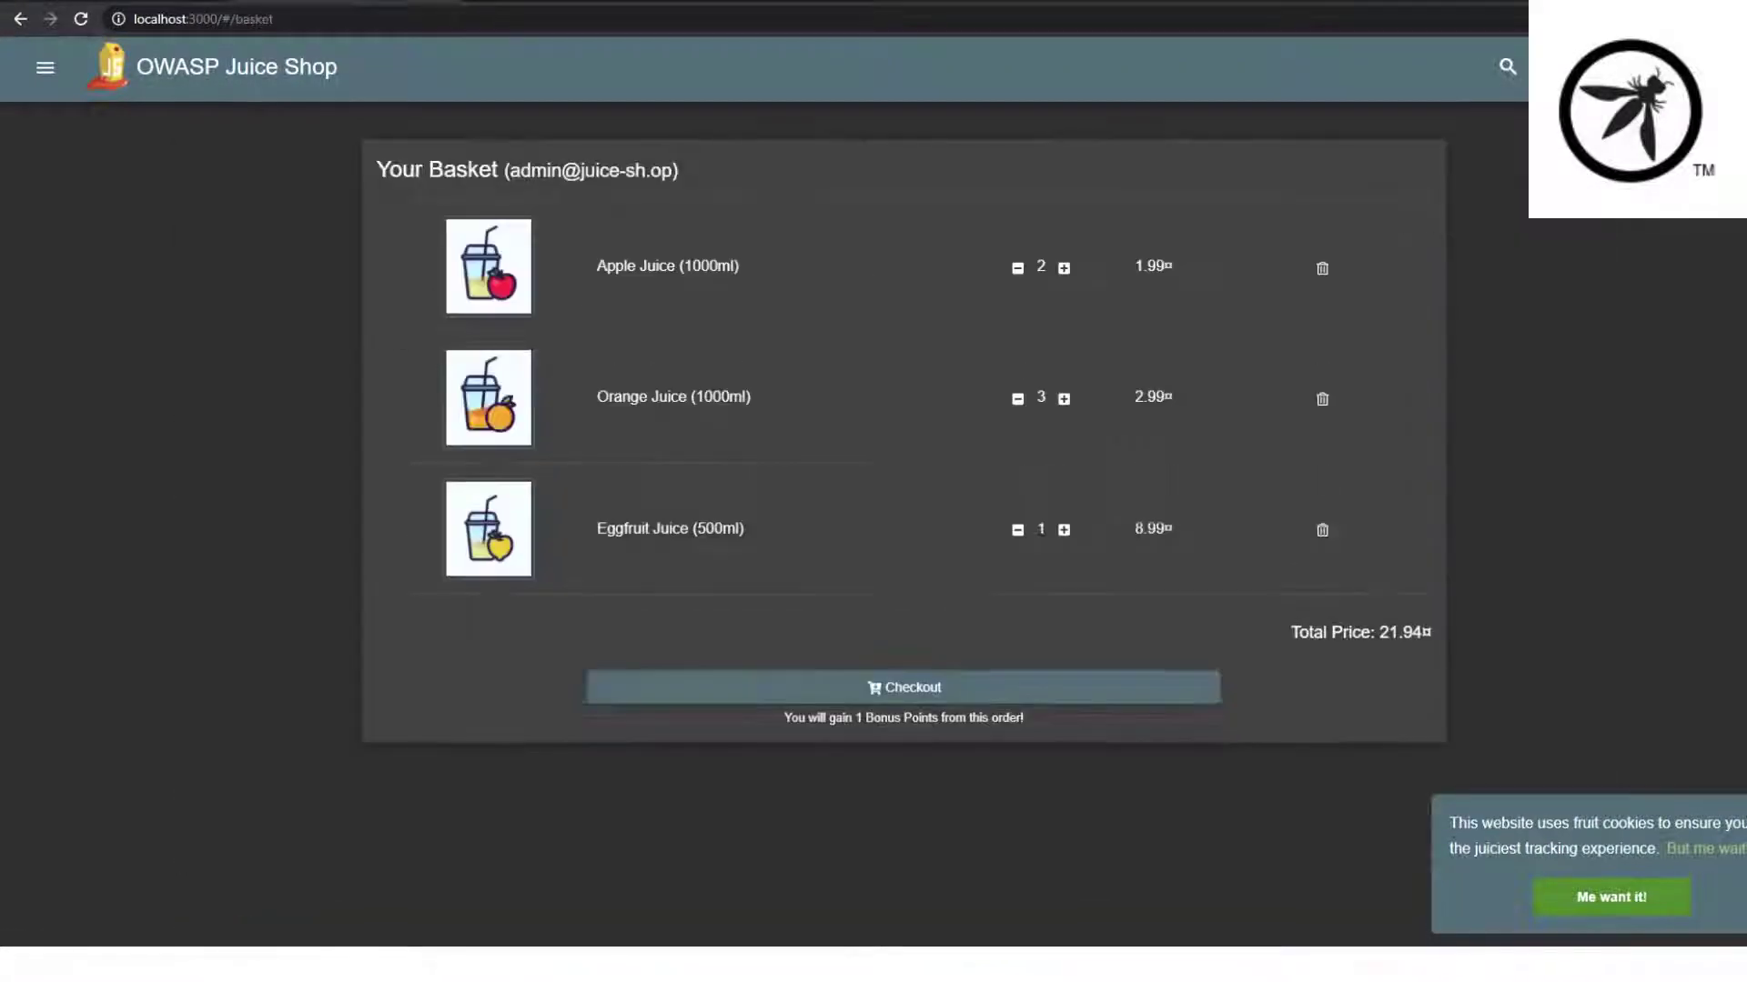
Visit the basket and profile pages from the account menu, then return to the All Products home page.
{"action": "left_click", "coordinate": [1565, 66]}
{"action": "left_click", "coordinate": [1601, 211]}
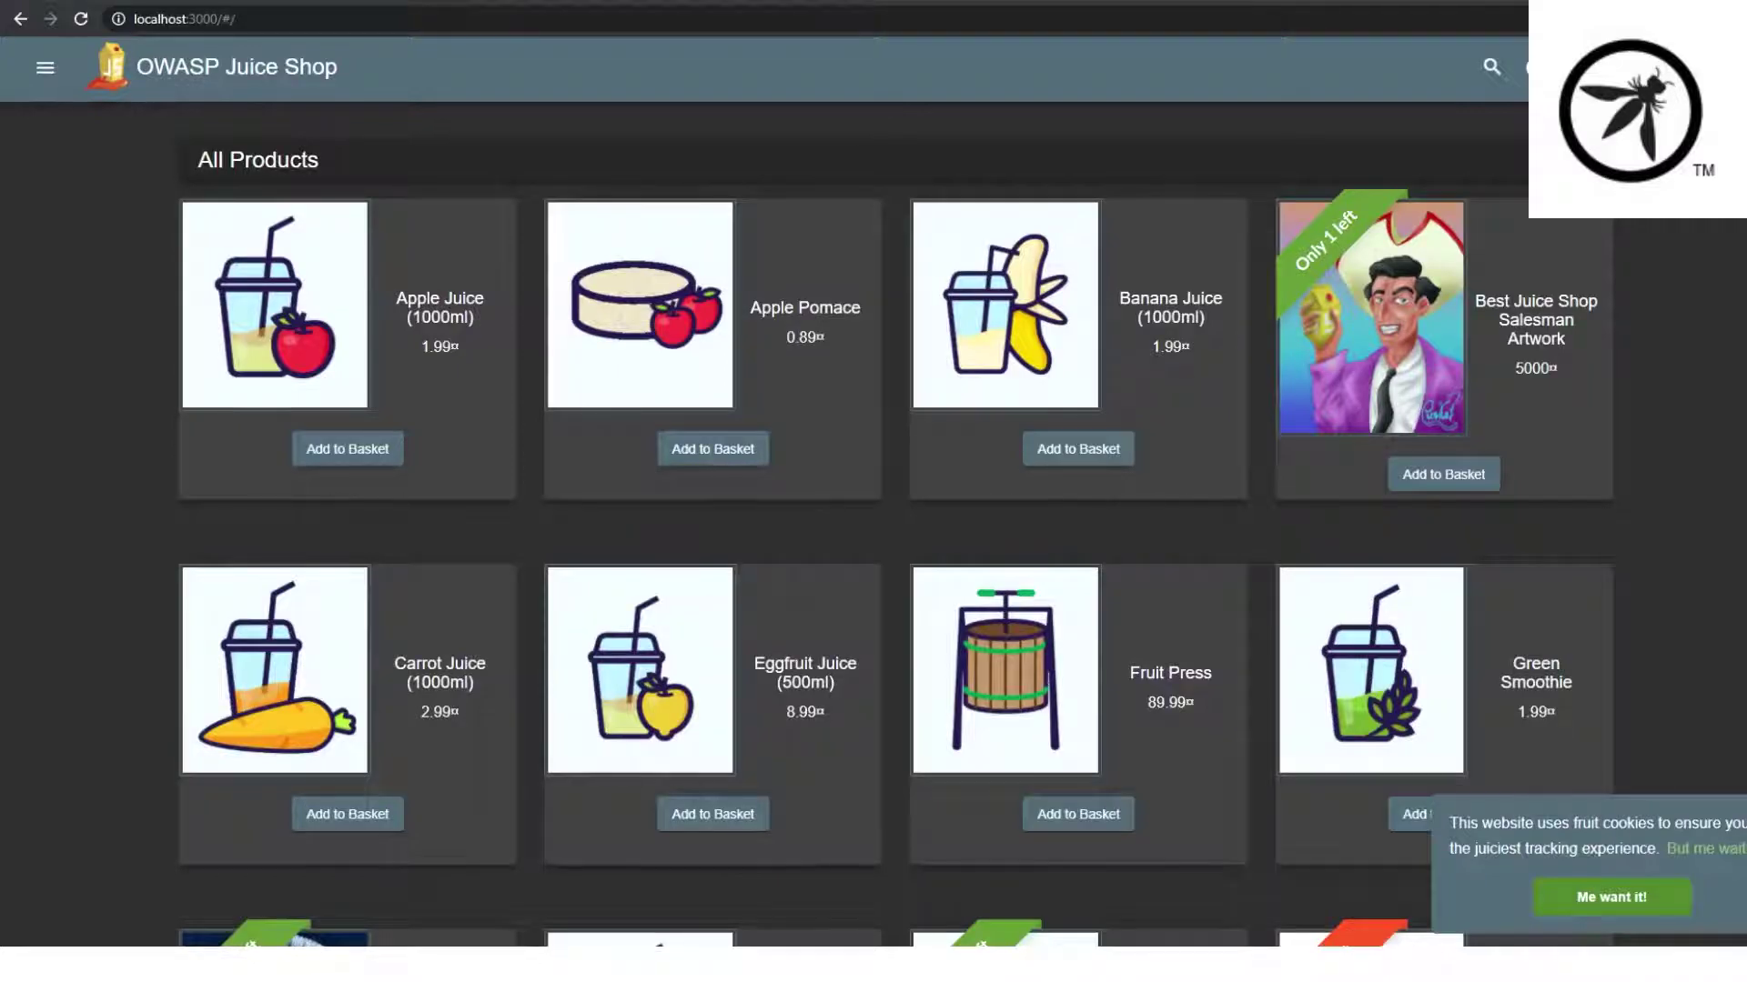
{"action": "left_click", "coordinate": [1546, 67]}
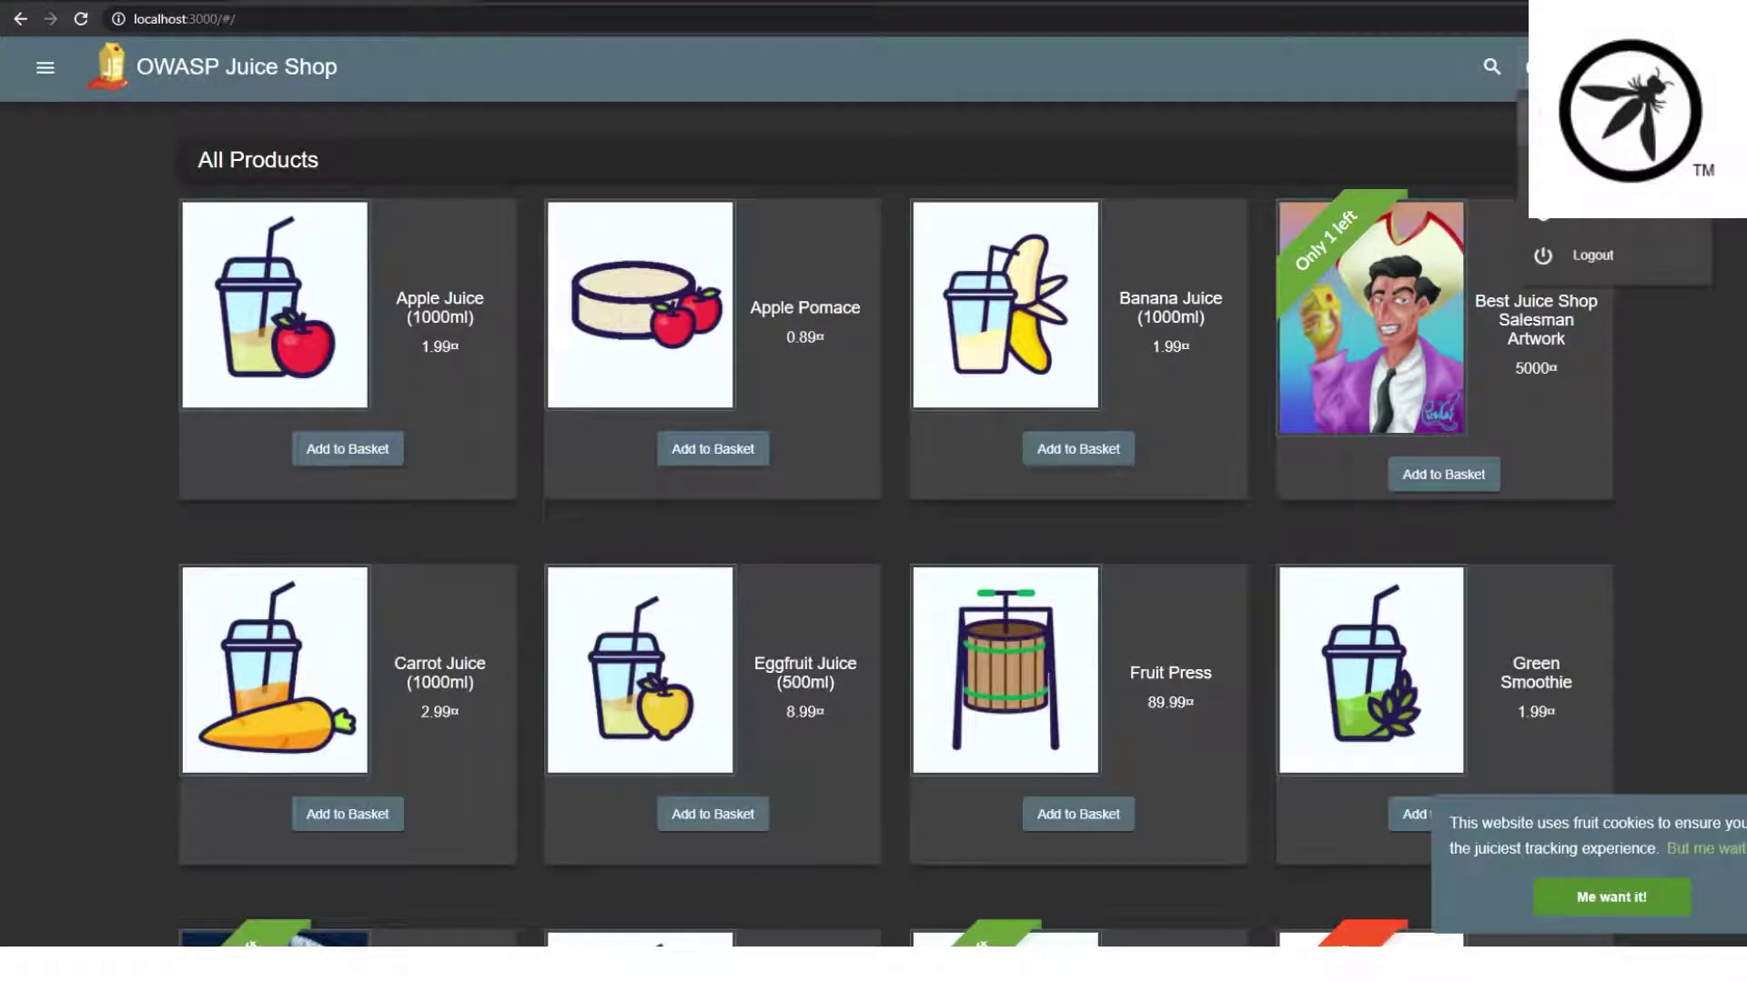
{"action": "left_click", "coordinate": [1601, 212]}
{"action": "left_click", "coordinate": [60, 66]}
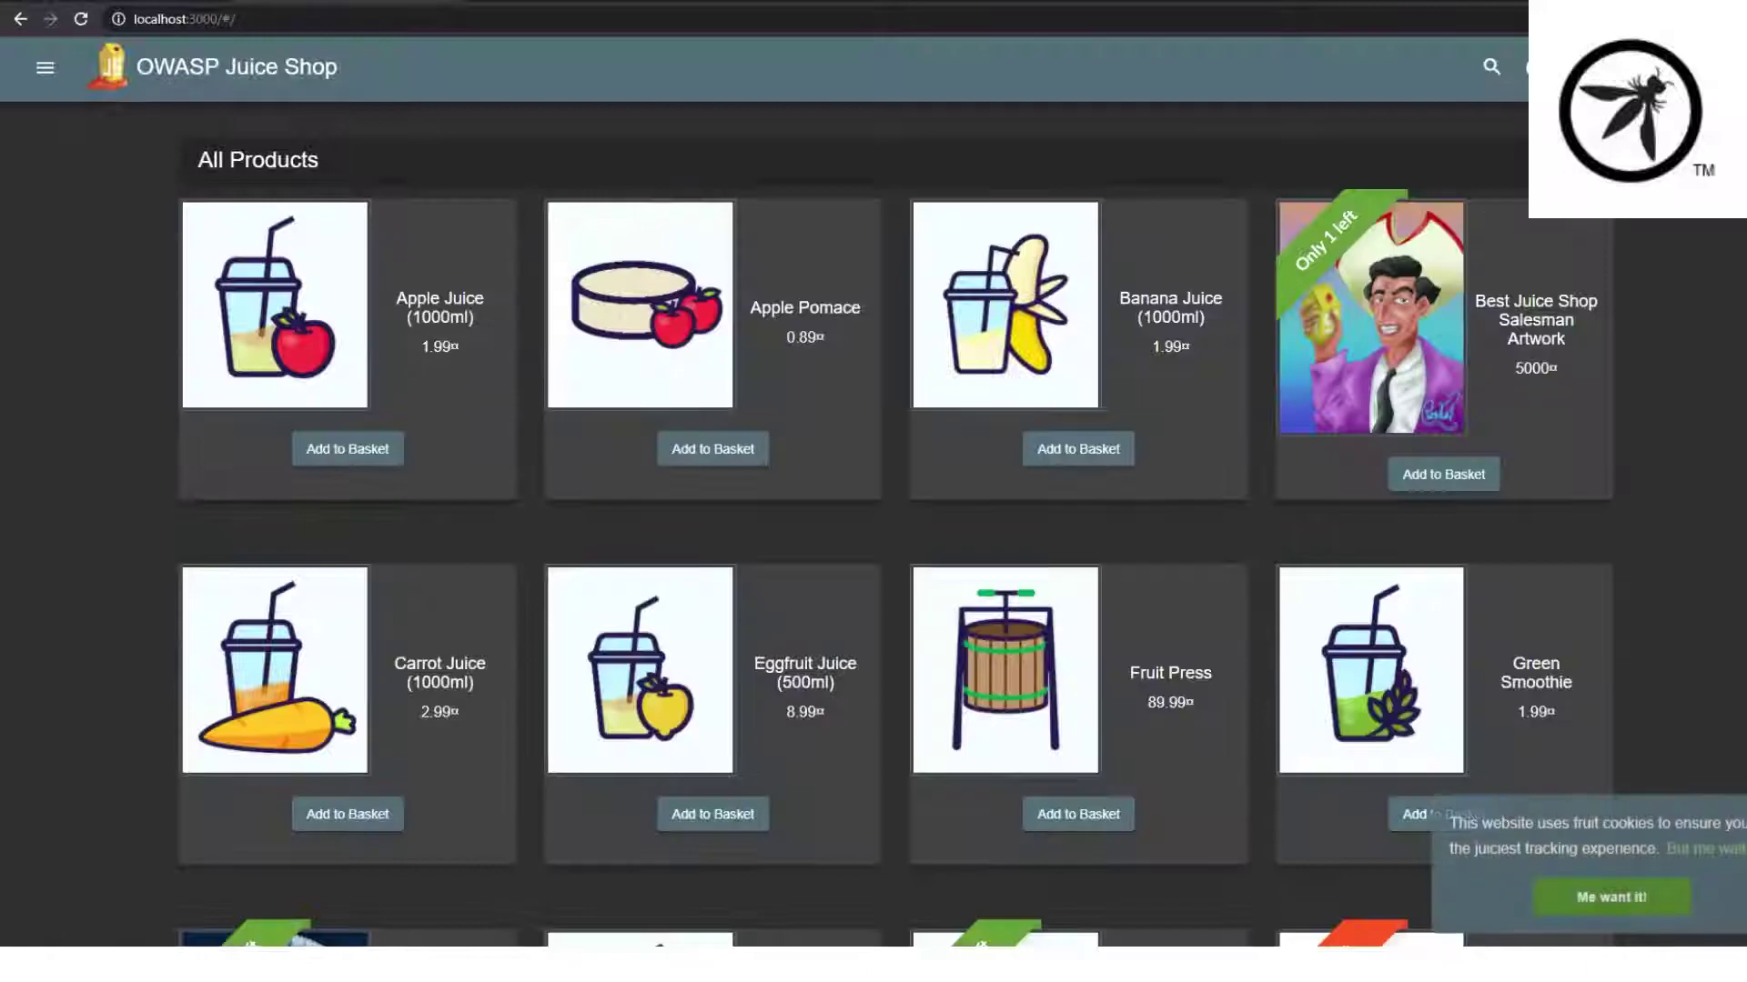
Search for 'bladh bladh' and view the no-results page's source.
{"action": "left_click", "coordinate": [1492, 66]}
{"action": "type", "text": "bladh bladh"}
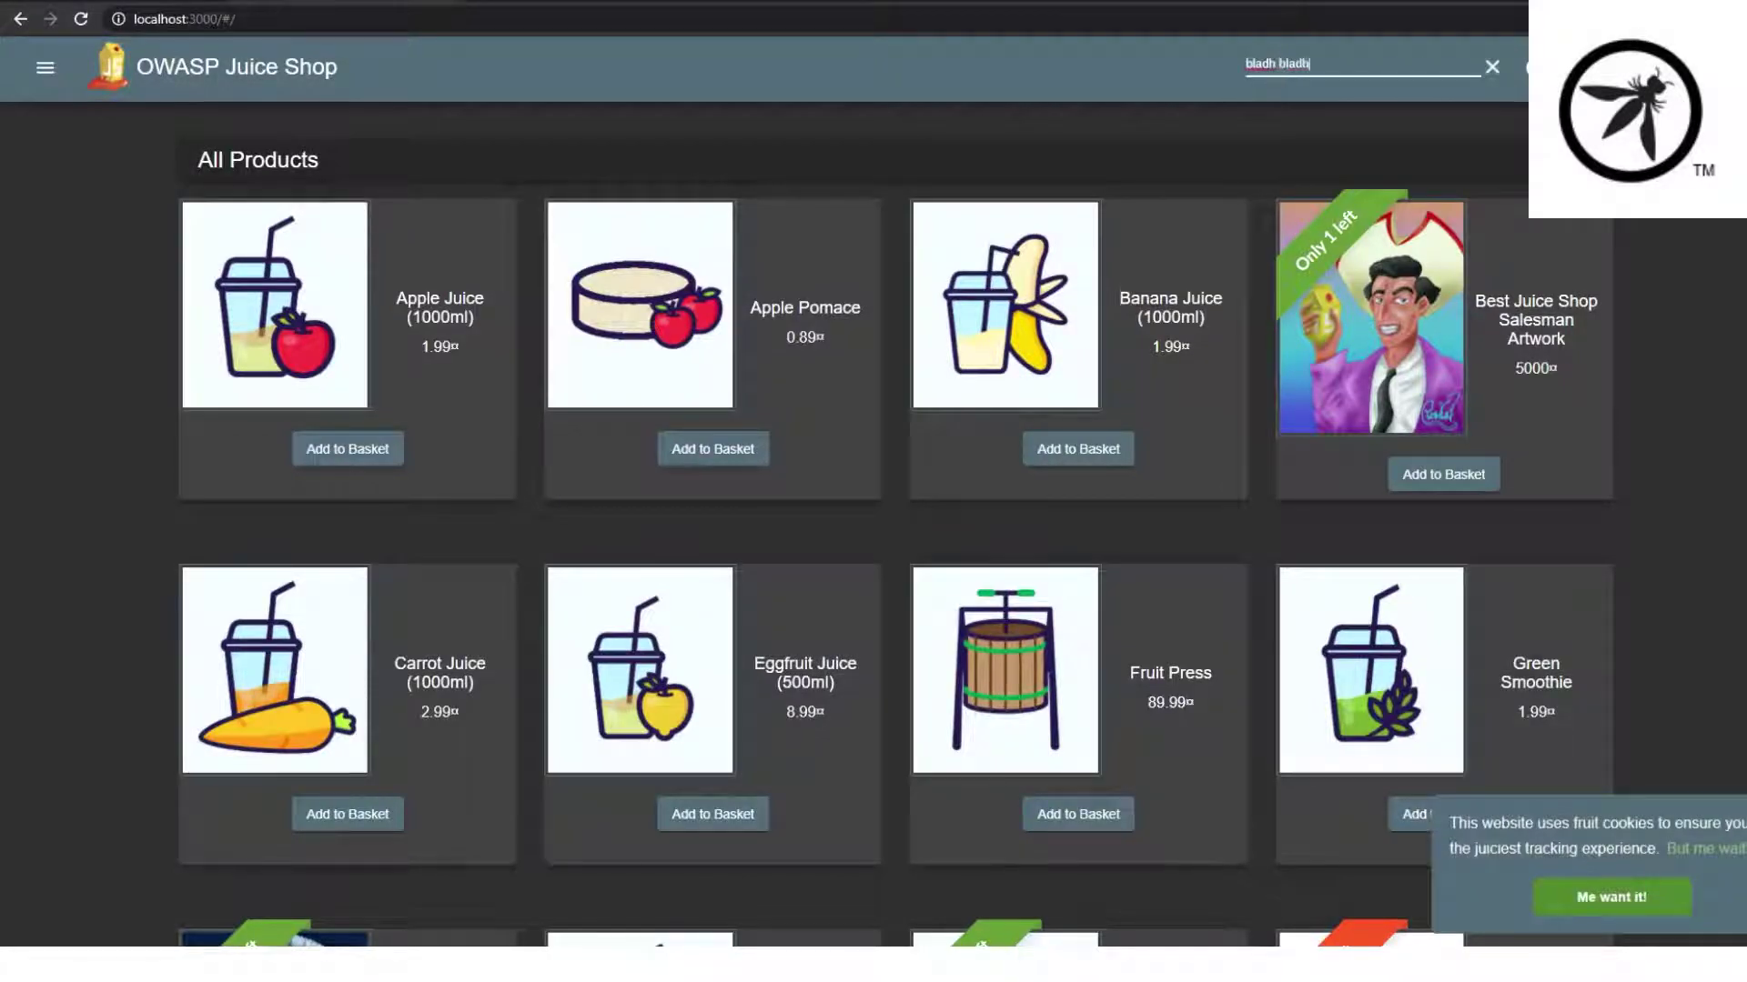
{"action": "key", "text": "Return"}
{"action": "right_click", "coordinate": [266, 301]}
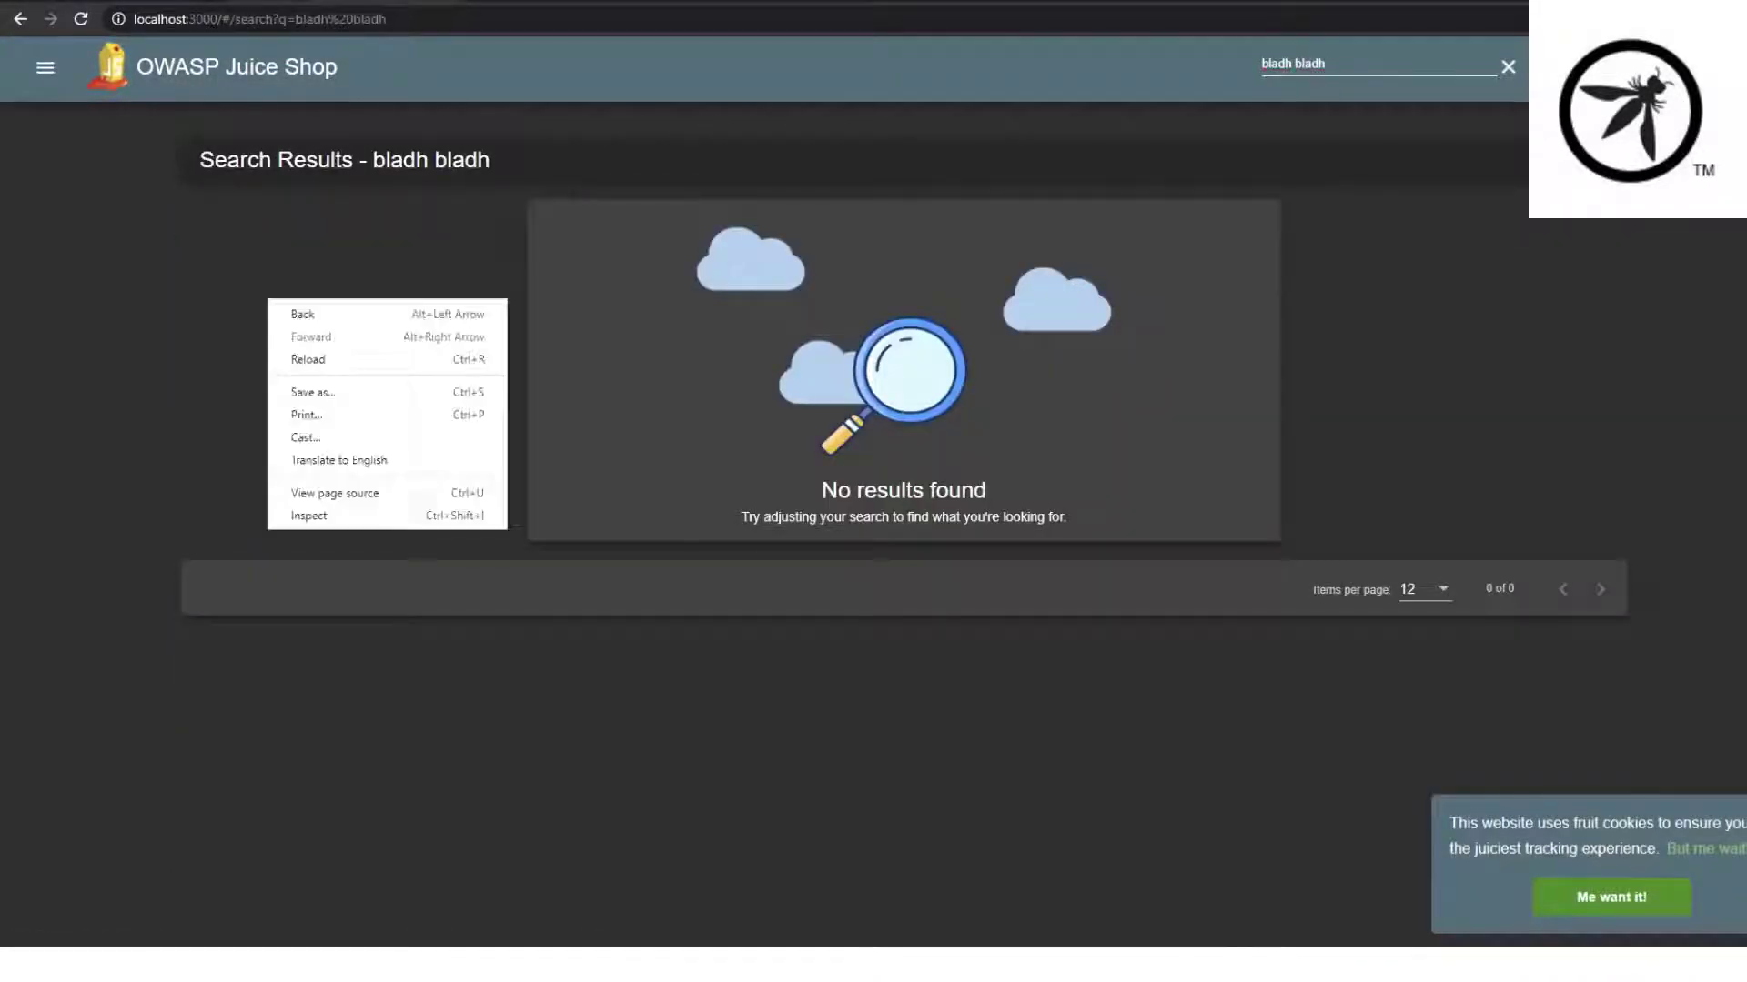
{"action": "left_click", "coordinate": [313, 491]}
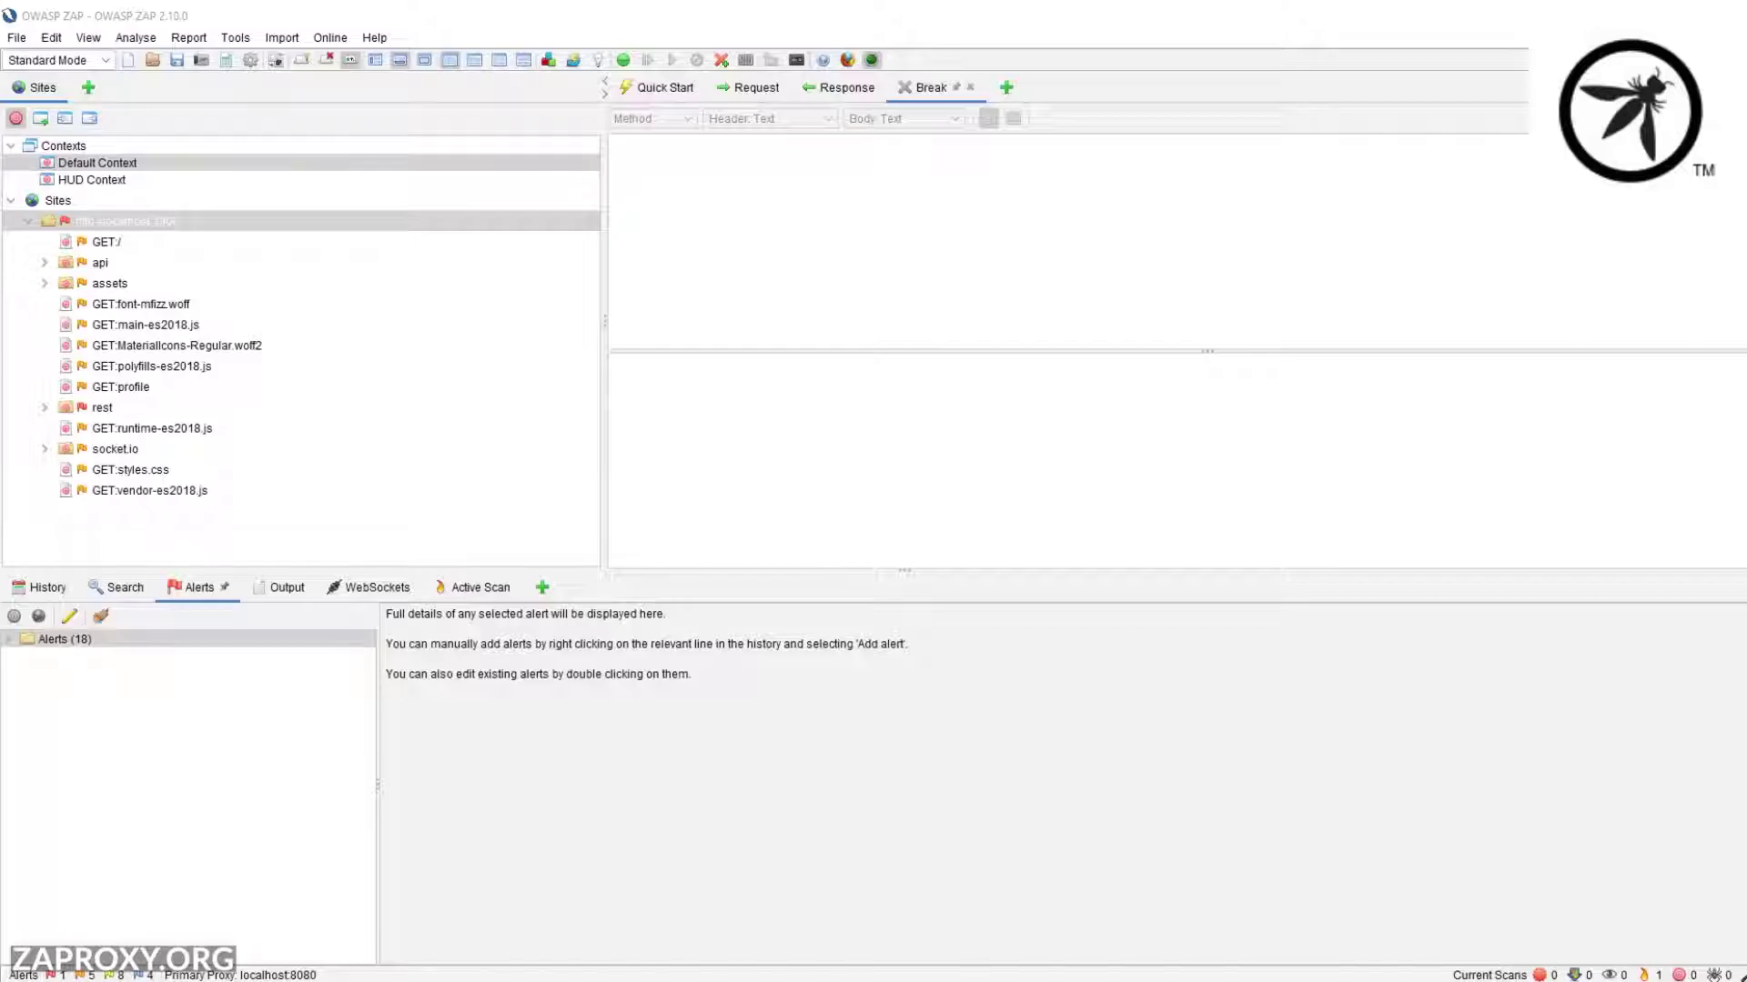
Review the MaterialIcons-Regular.woff2 response, then the socket.io GET:/(EIO,sid,t,transport) request headers and response.
{"action": "left_click", "coordinate": [176, 345]}
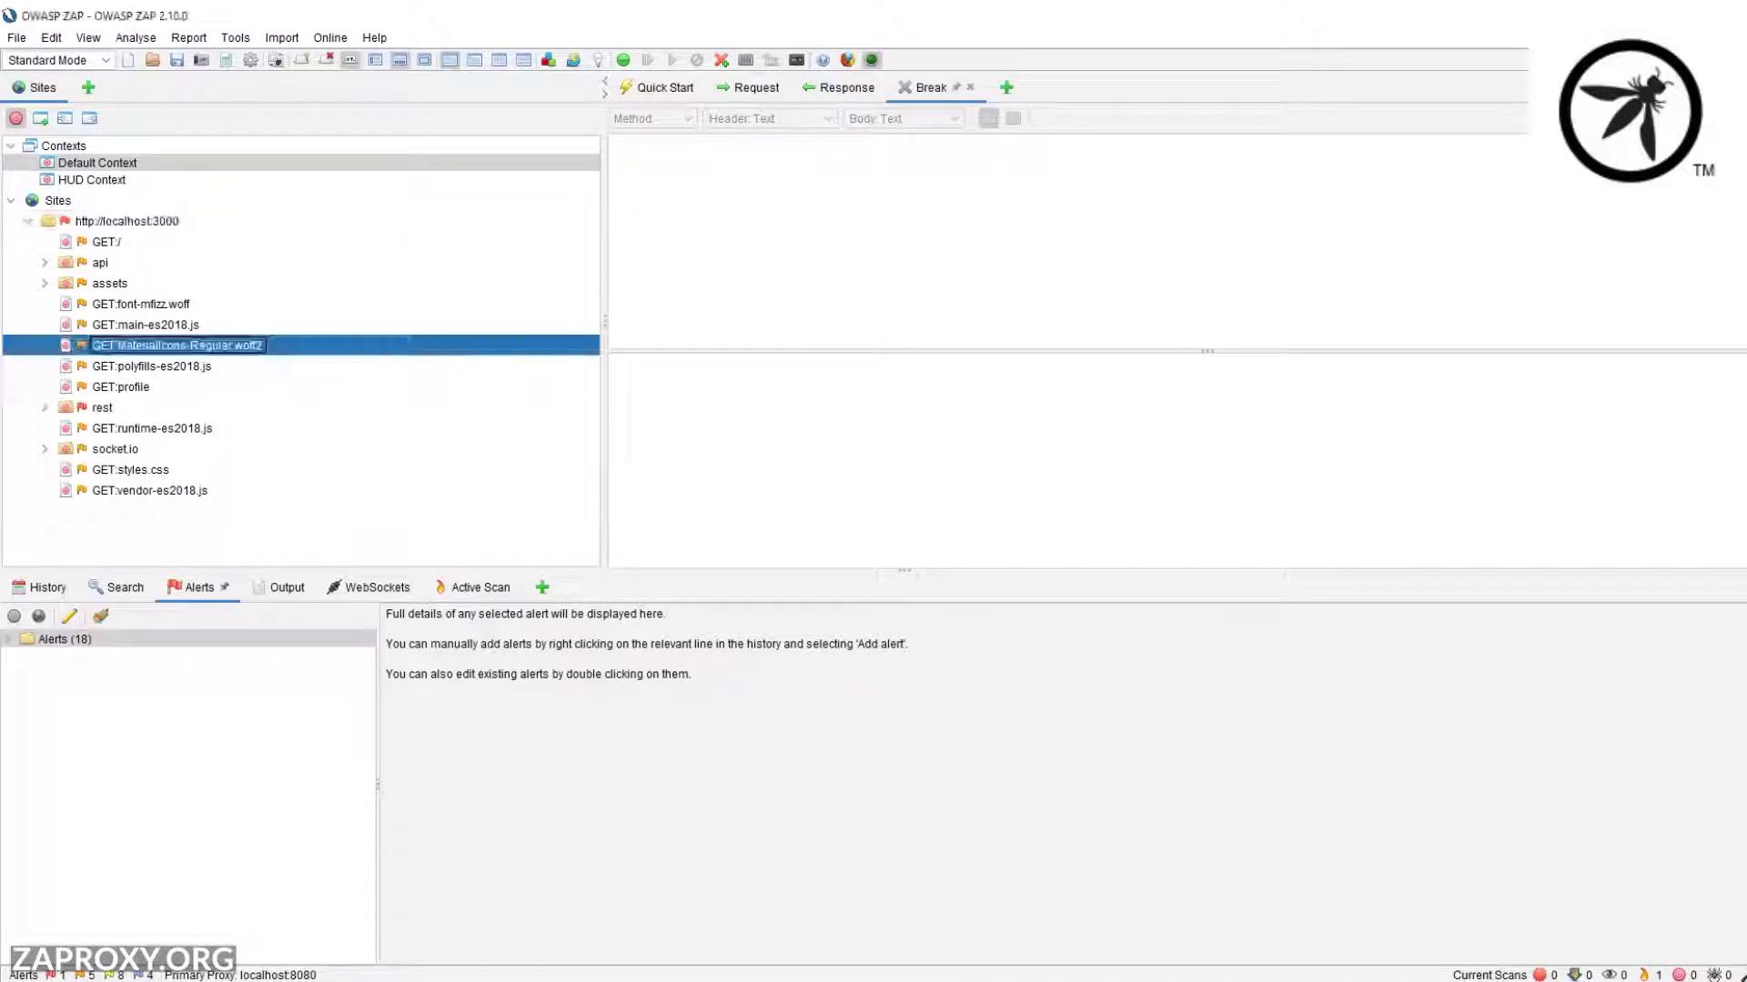
{"action": "left_click", "coordinate": [842, 87]}
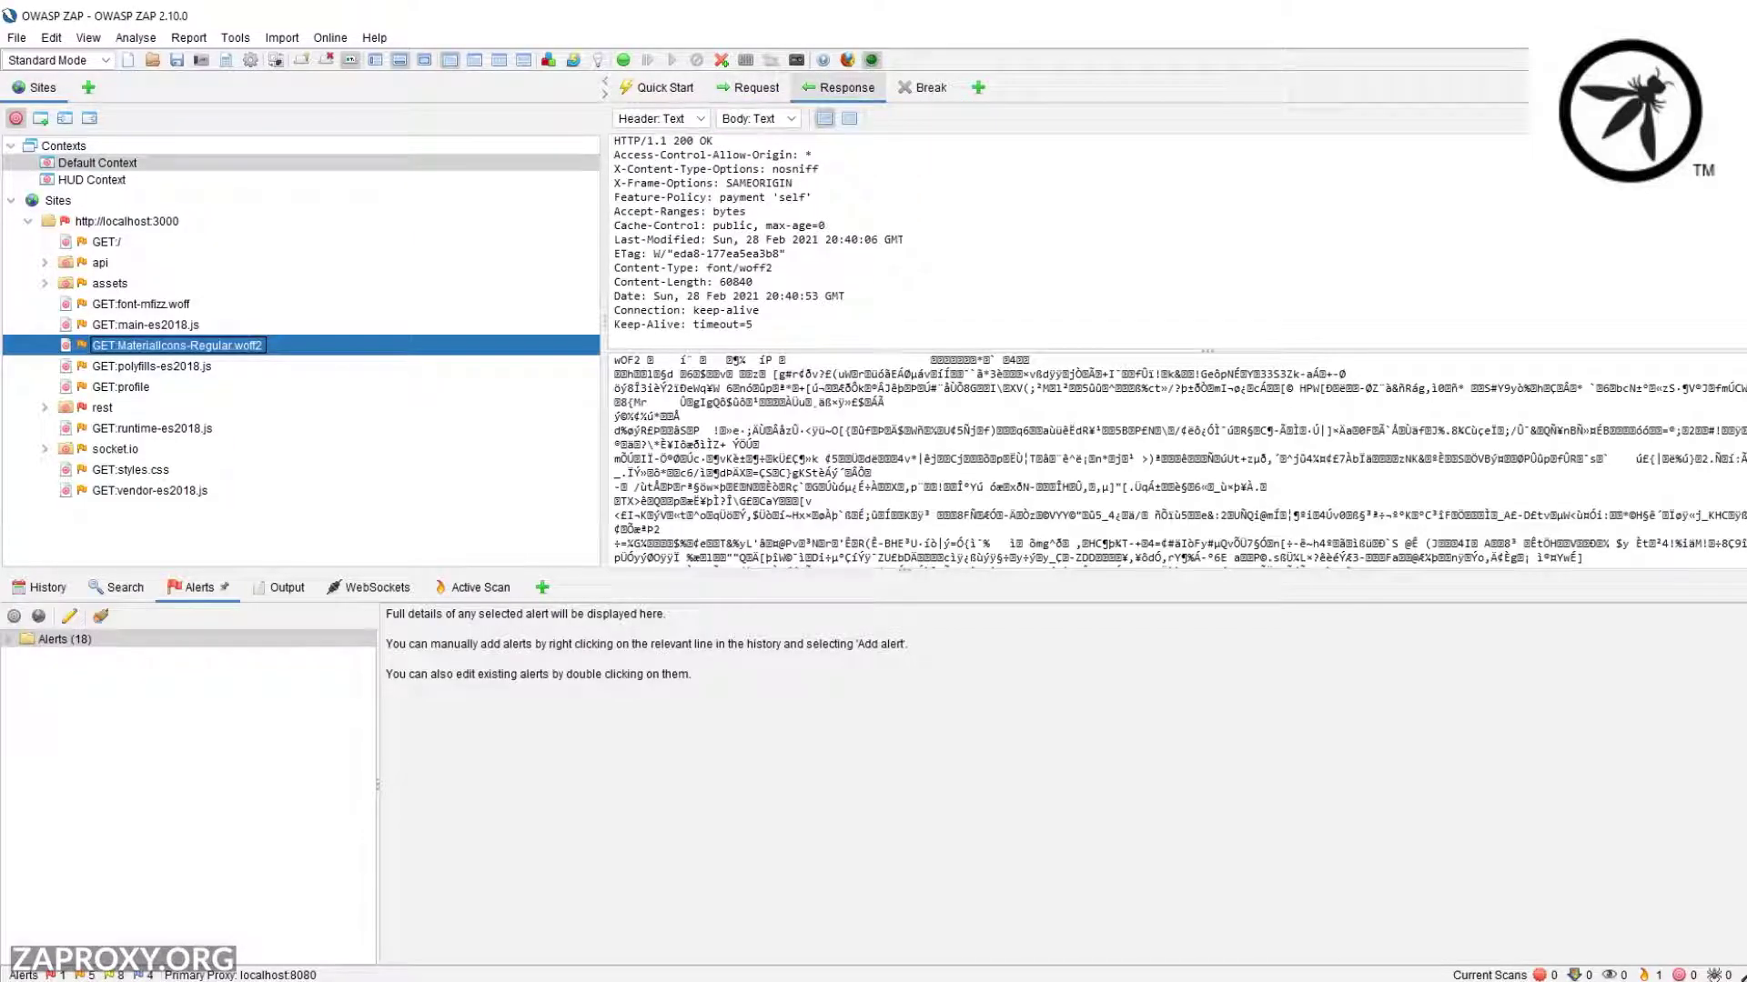
{"action": "double_click", "coordinate": [115, 449]}
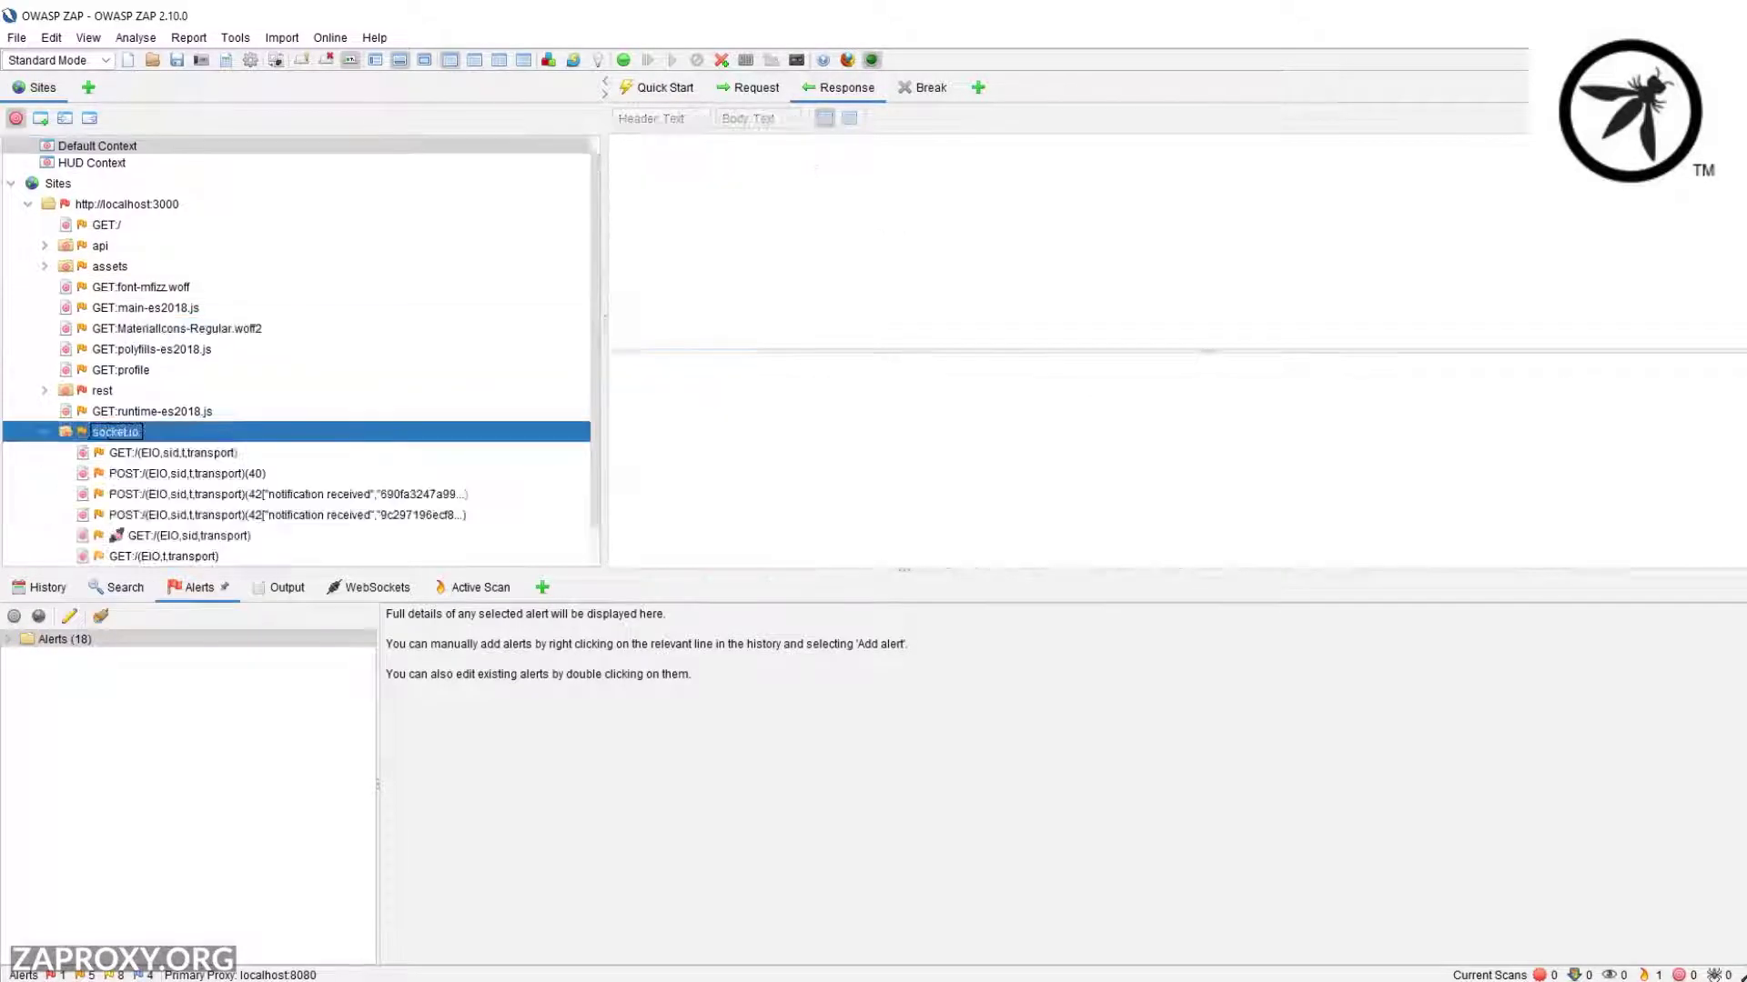
{"action": "left_click", "coordinate": [173, 452]}
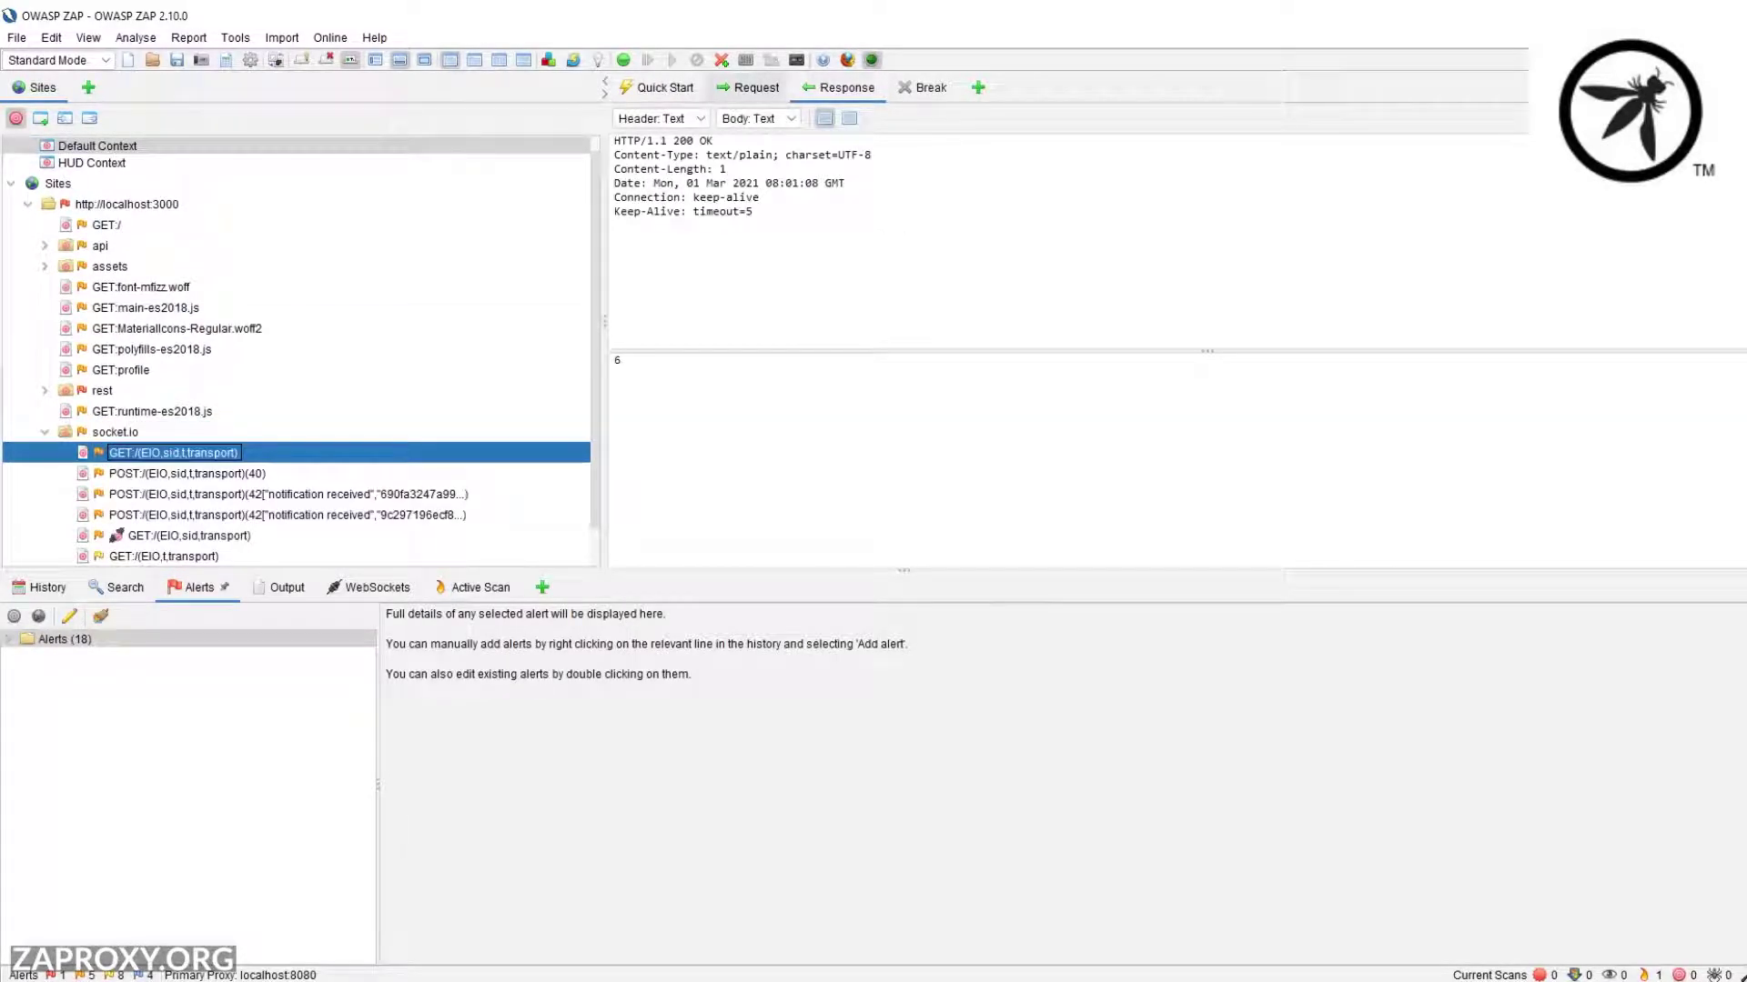
{"action": "left_click", "coordinate": [749, 87]}
{"action": "left_click", "coordinate": [841, 88]}
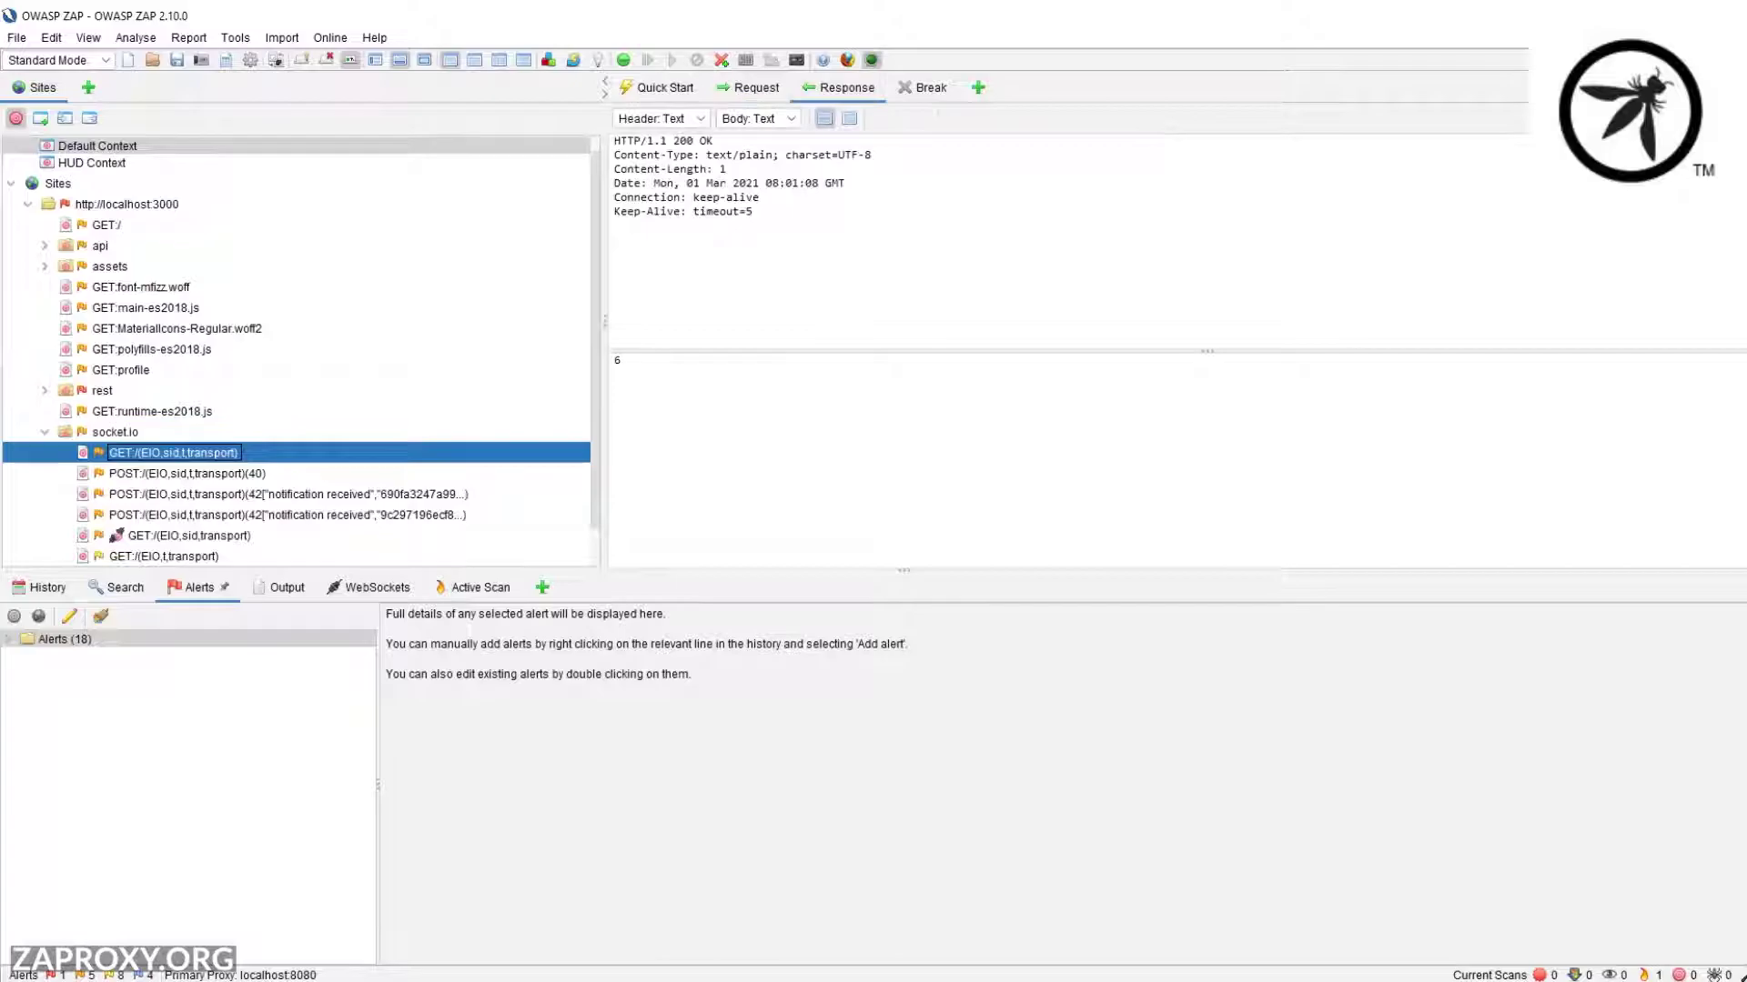
{"action": "left_click", "coordinate": [235, 37]}
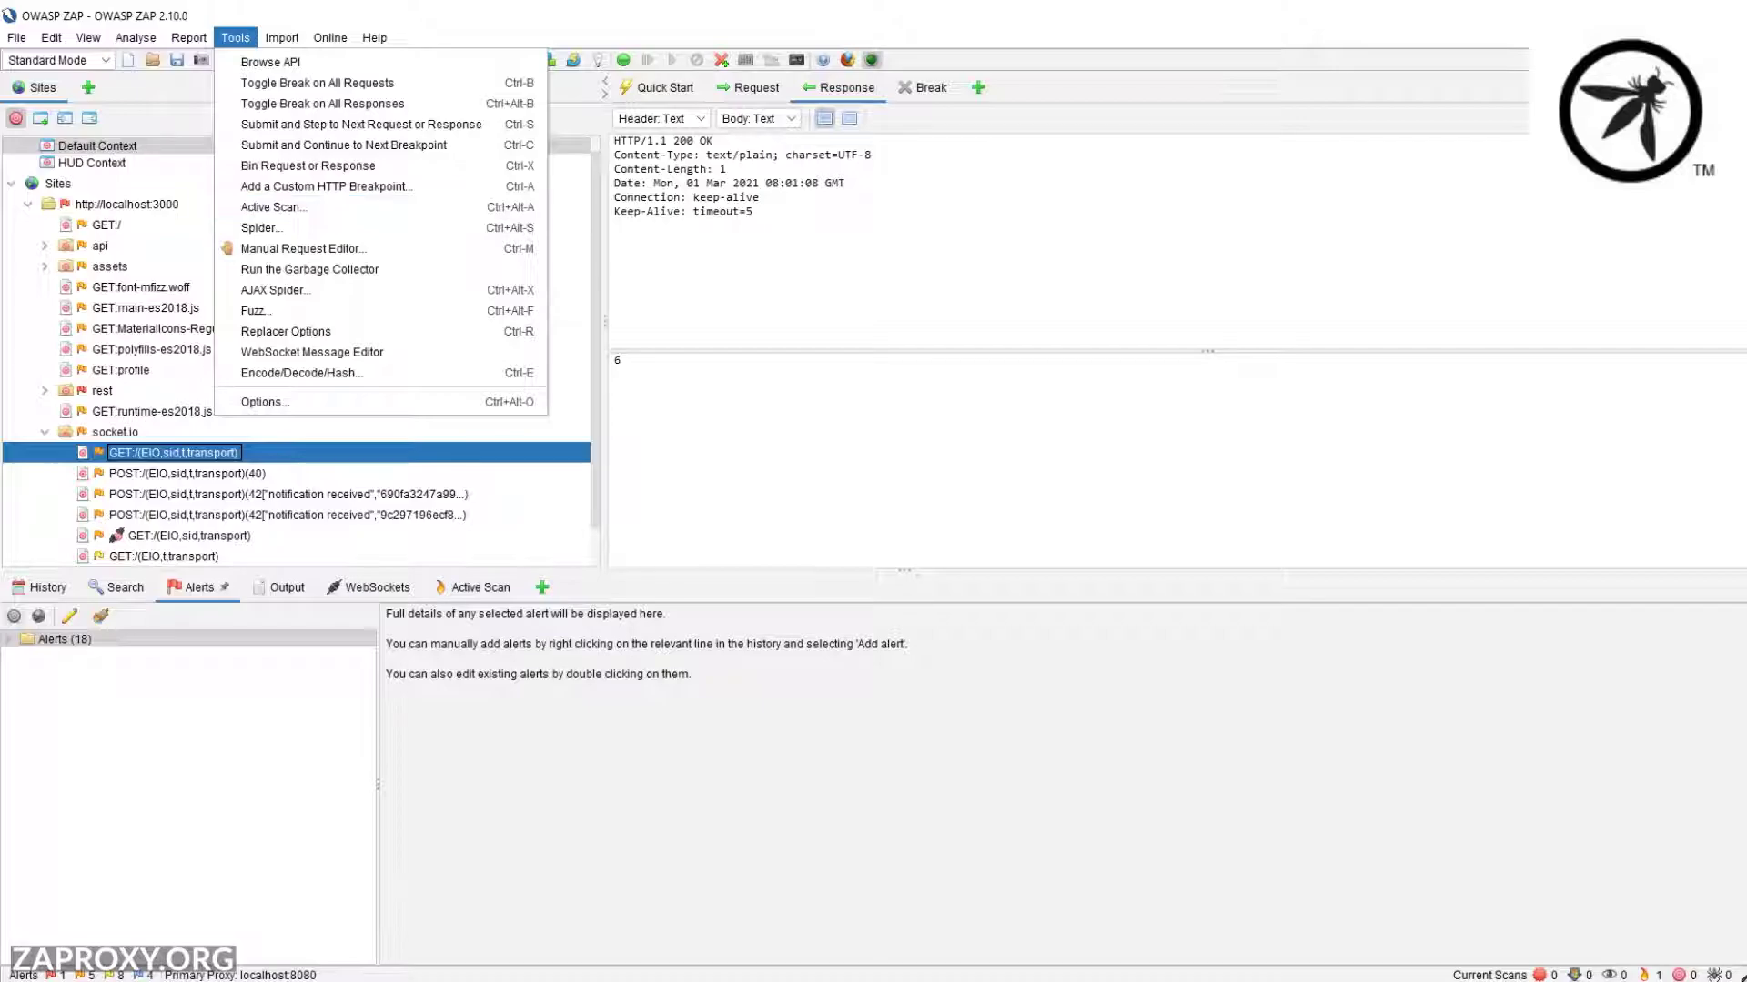
Expand Alerts (18), select the SQL Injection alert on POST /rest/user/login, and highlight its description.
{"action": "double_click", "coordinate": [64, 639]}
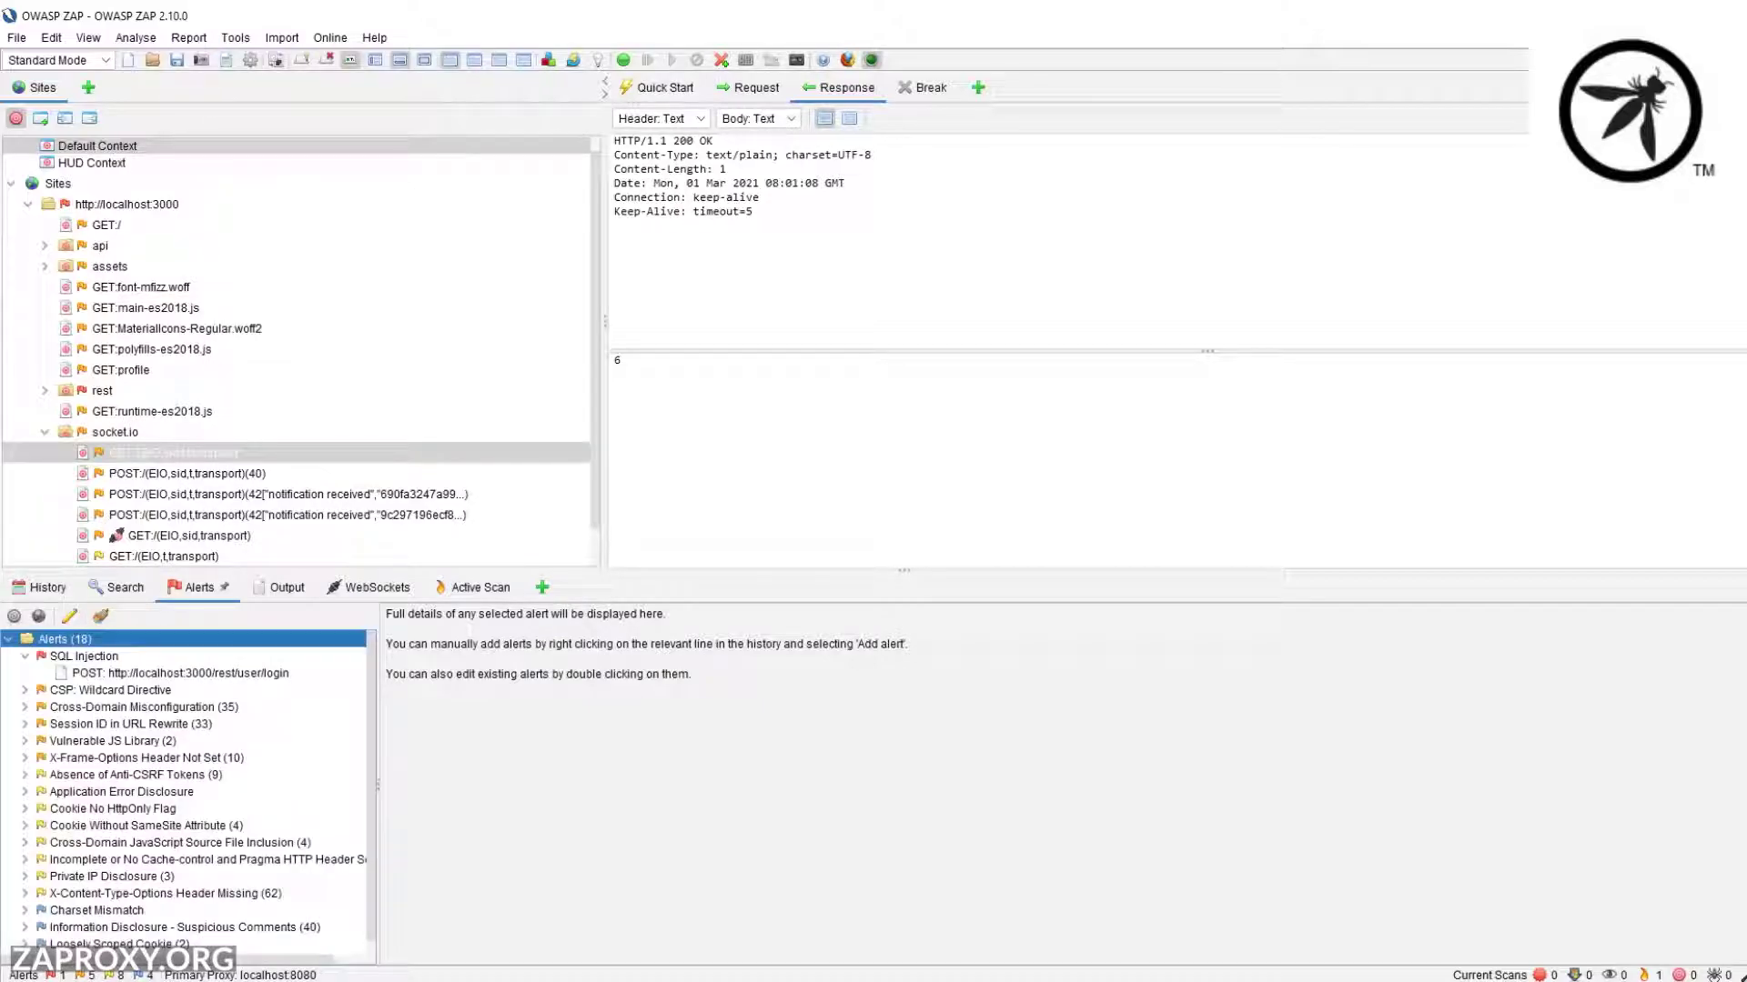
{"action": "left_click", "coordinate": [83, 656]}
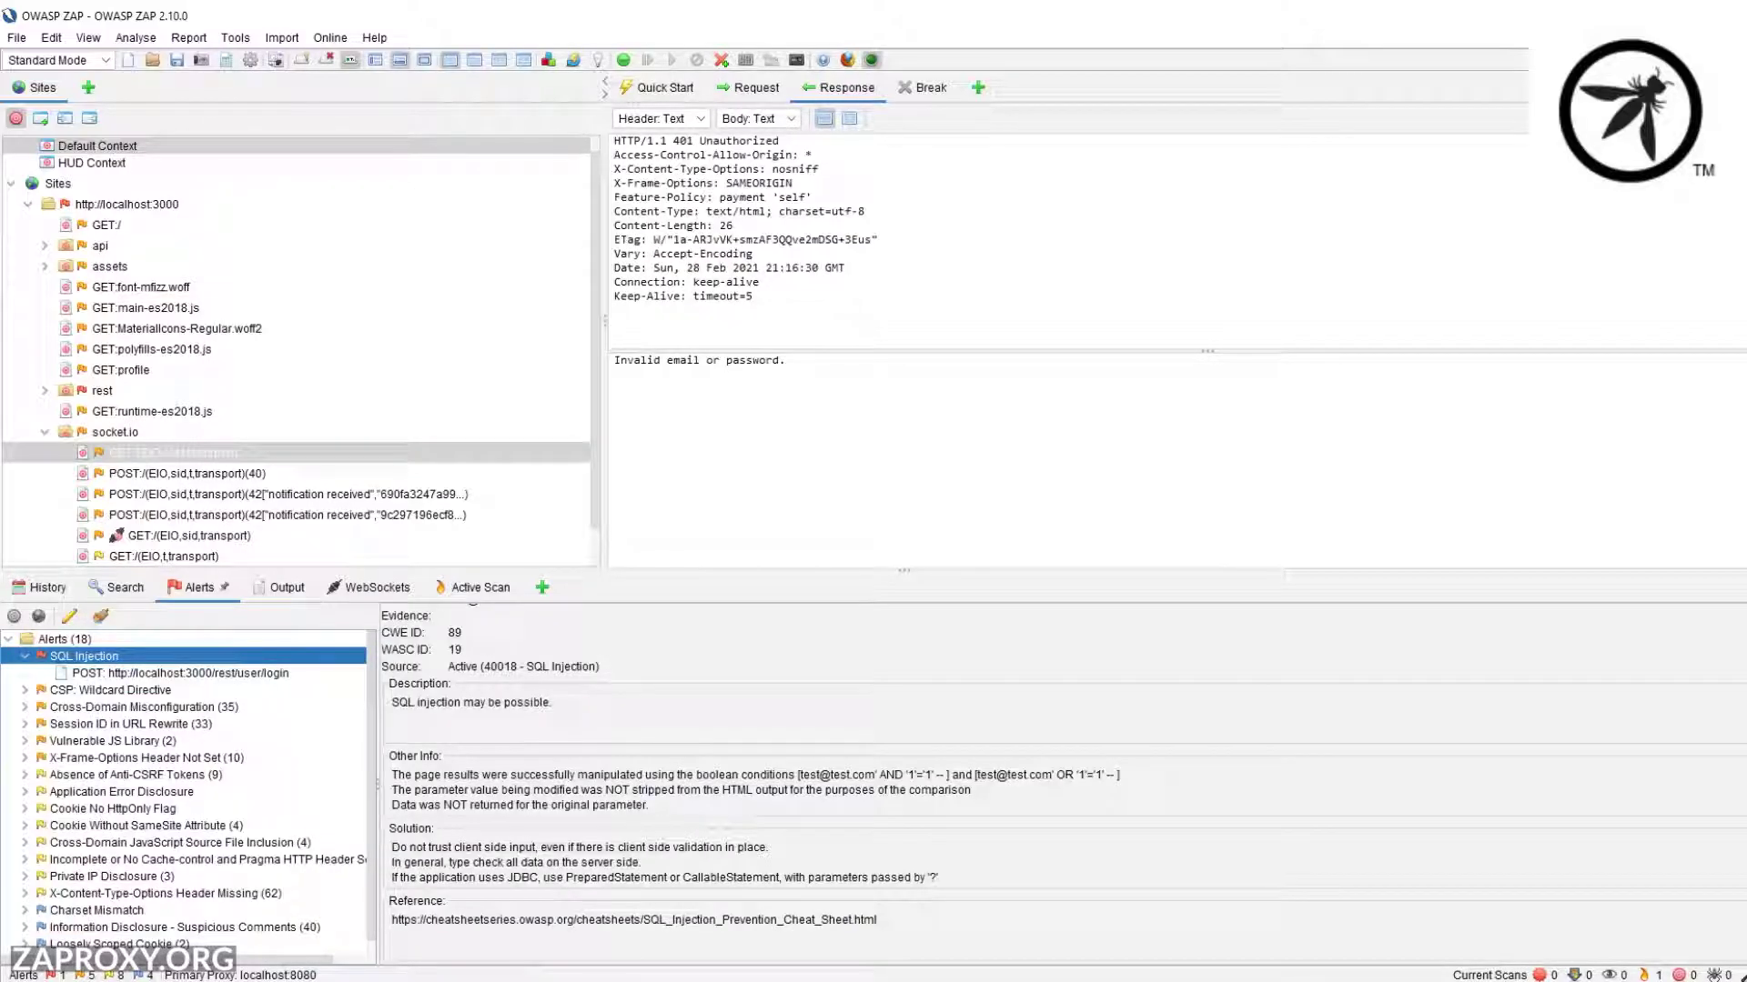
{"action": "left_click_drag", "start_coordinate": [554, 702], "coordinate": [389, 702]}
{"action": "left_click", "coordinate": [110, 689]}
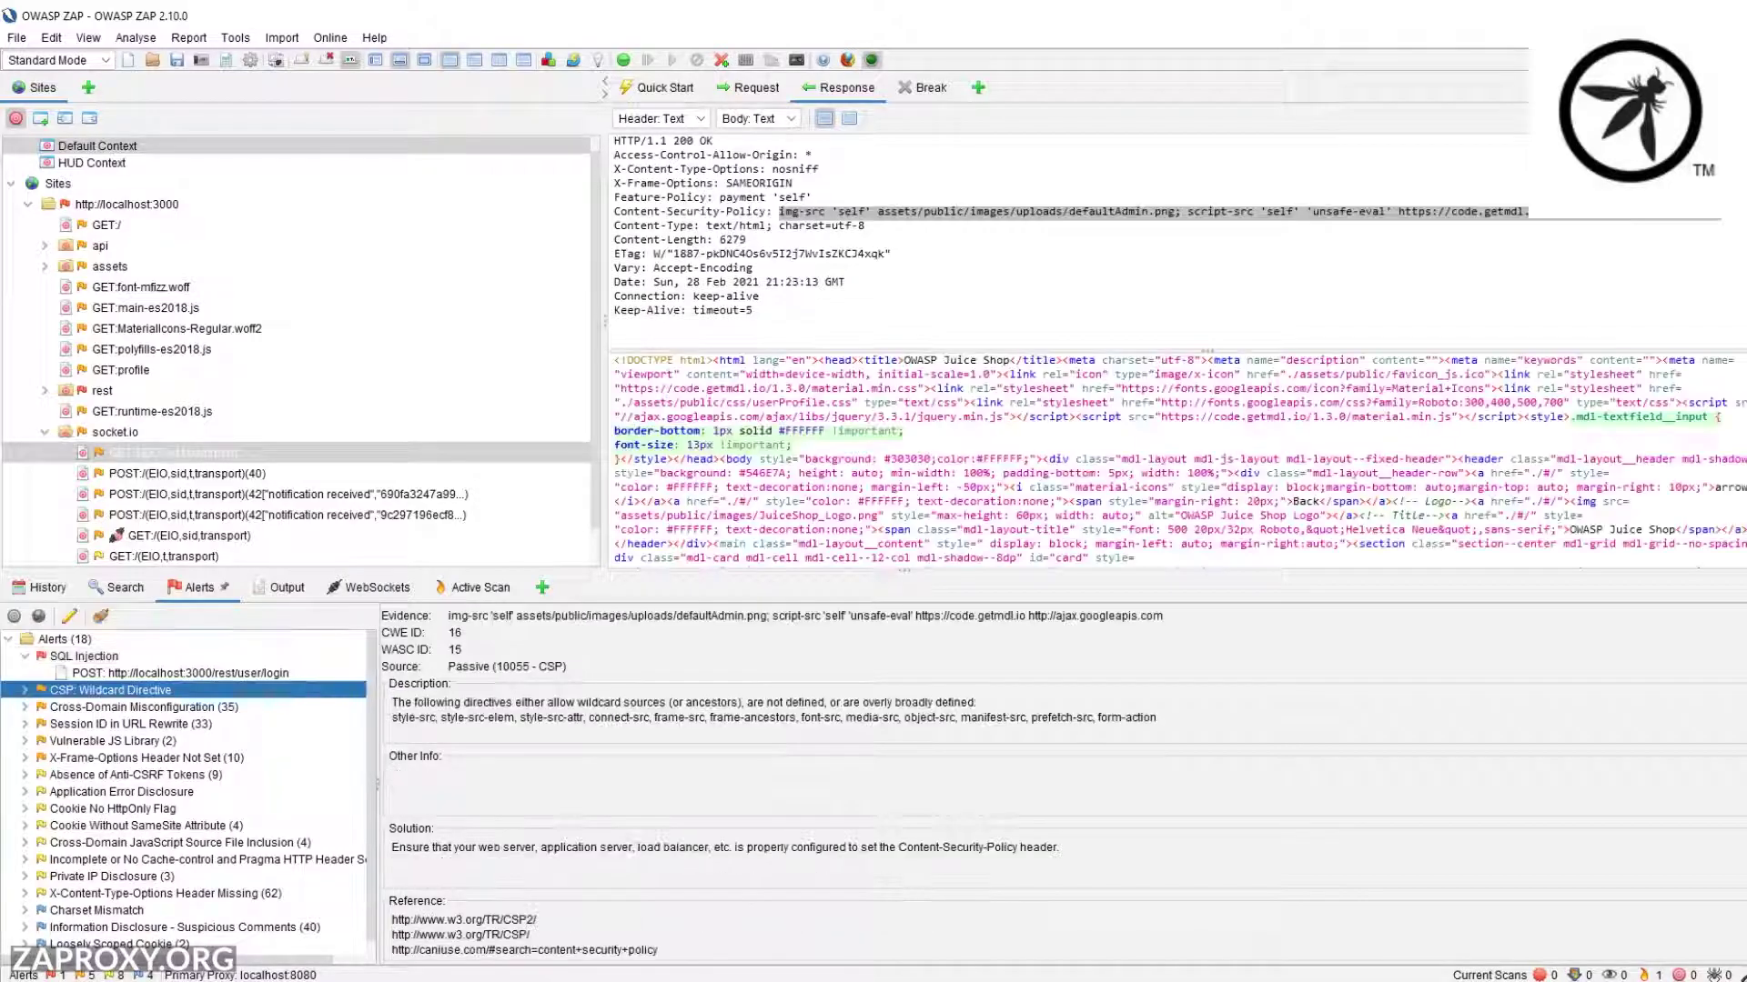
{"action": "left_click", "coordinate": [180, 674]}
{"action": "left_click_drag", "start_coordinate": [554, 703], "coordinate": [388, 702]}
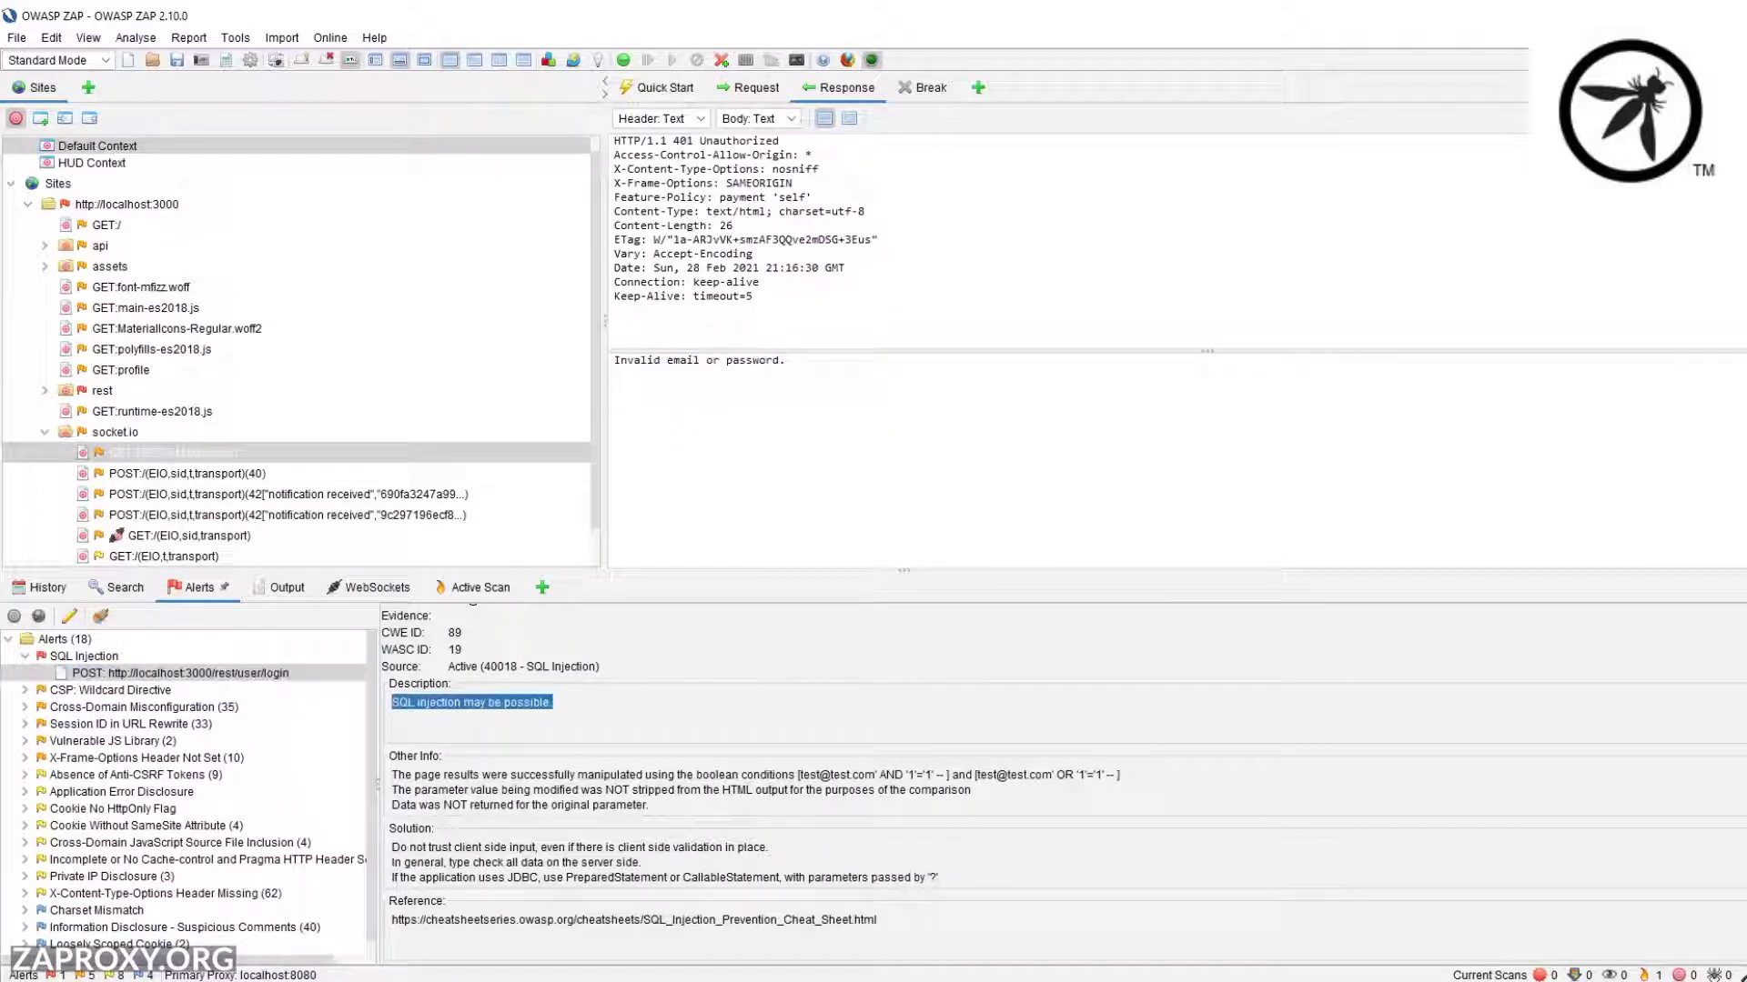
{"action": "left_click", "coordinate": [281, 38]}
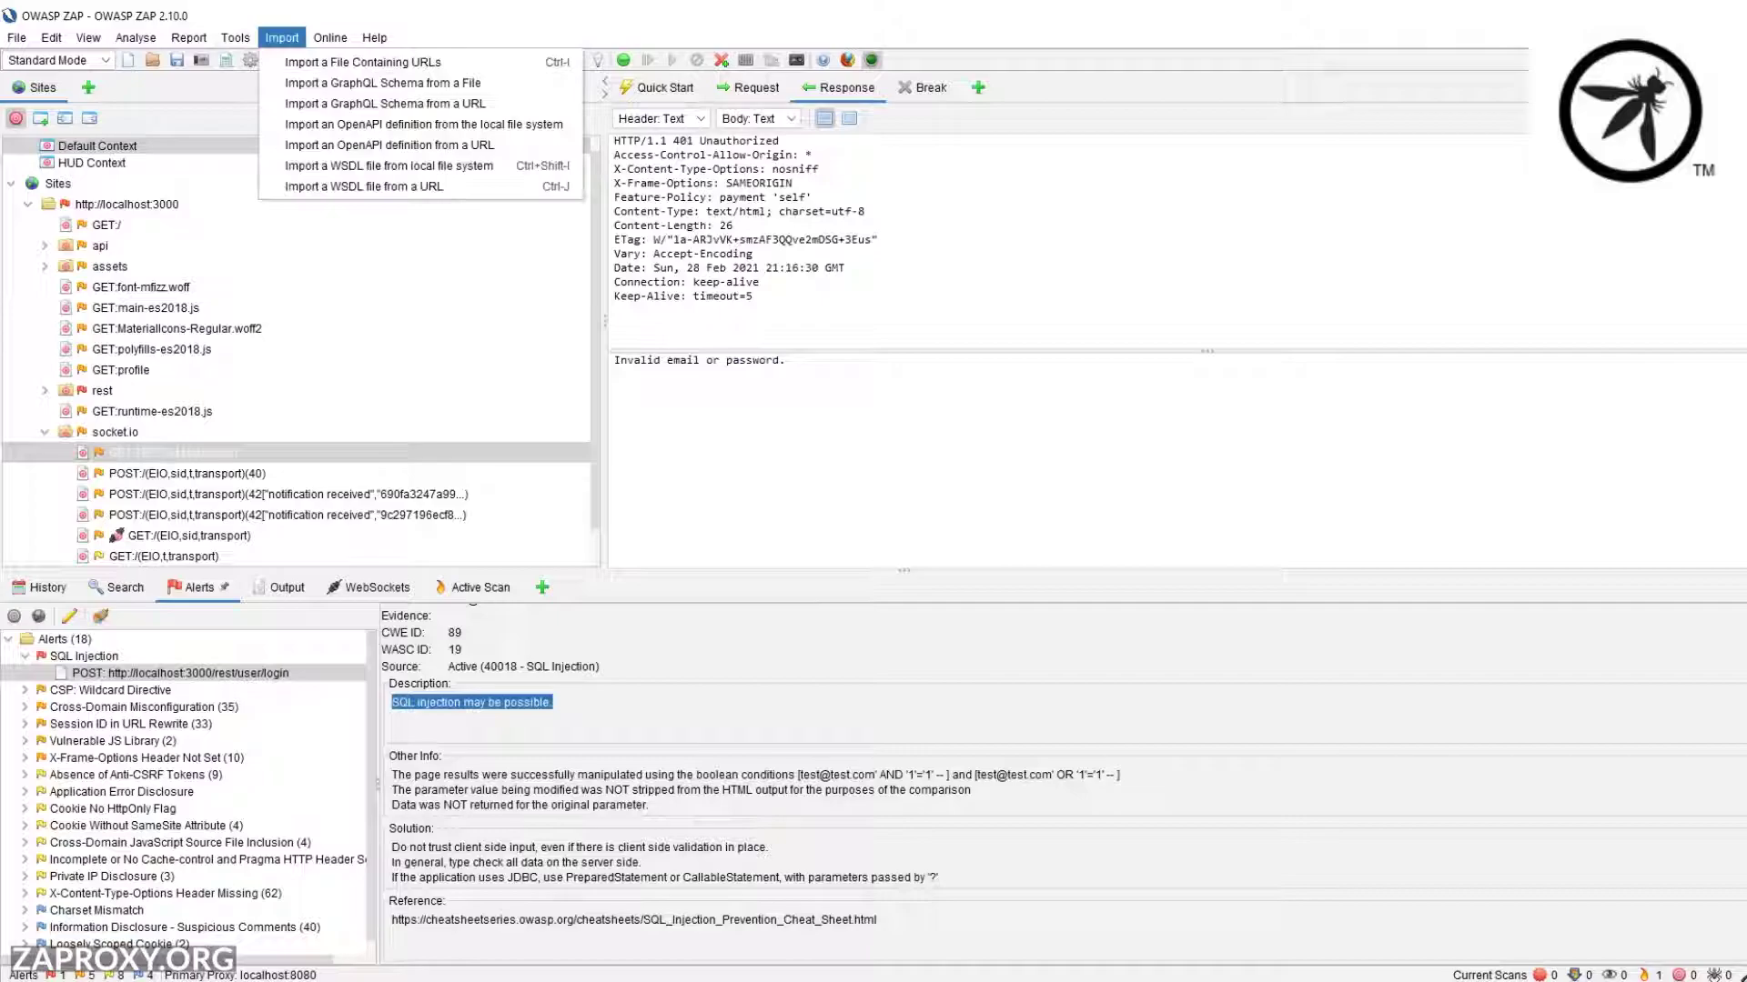
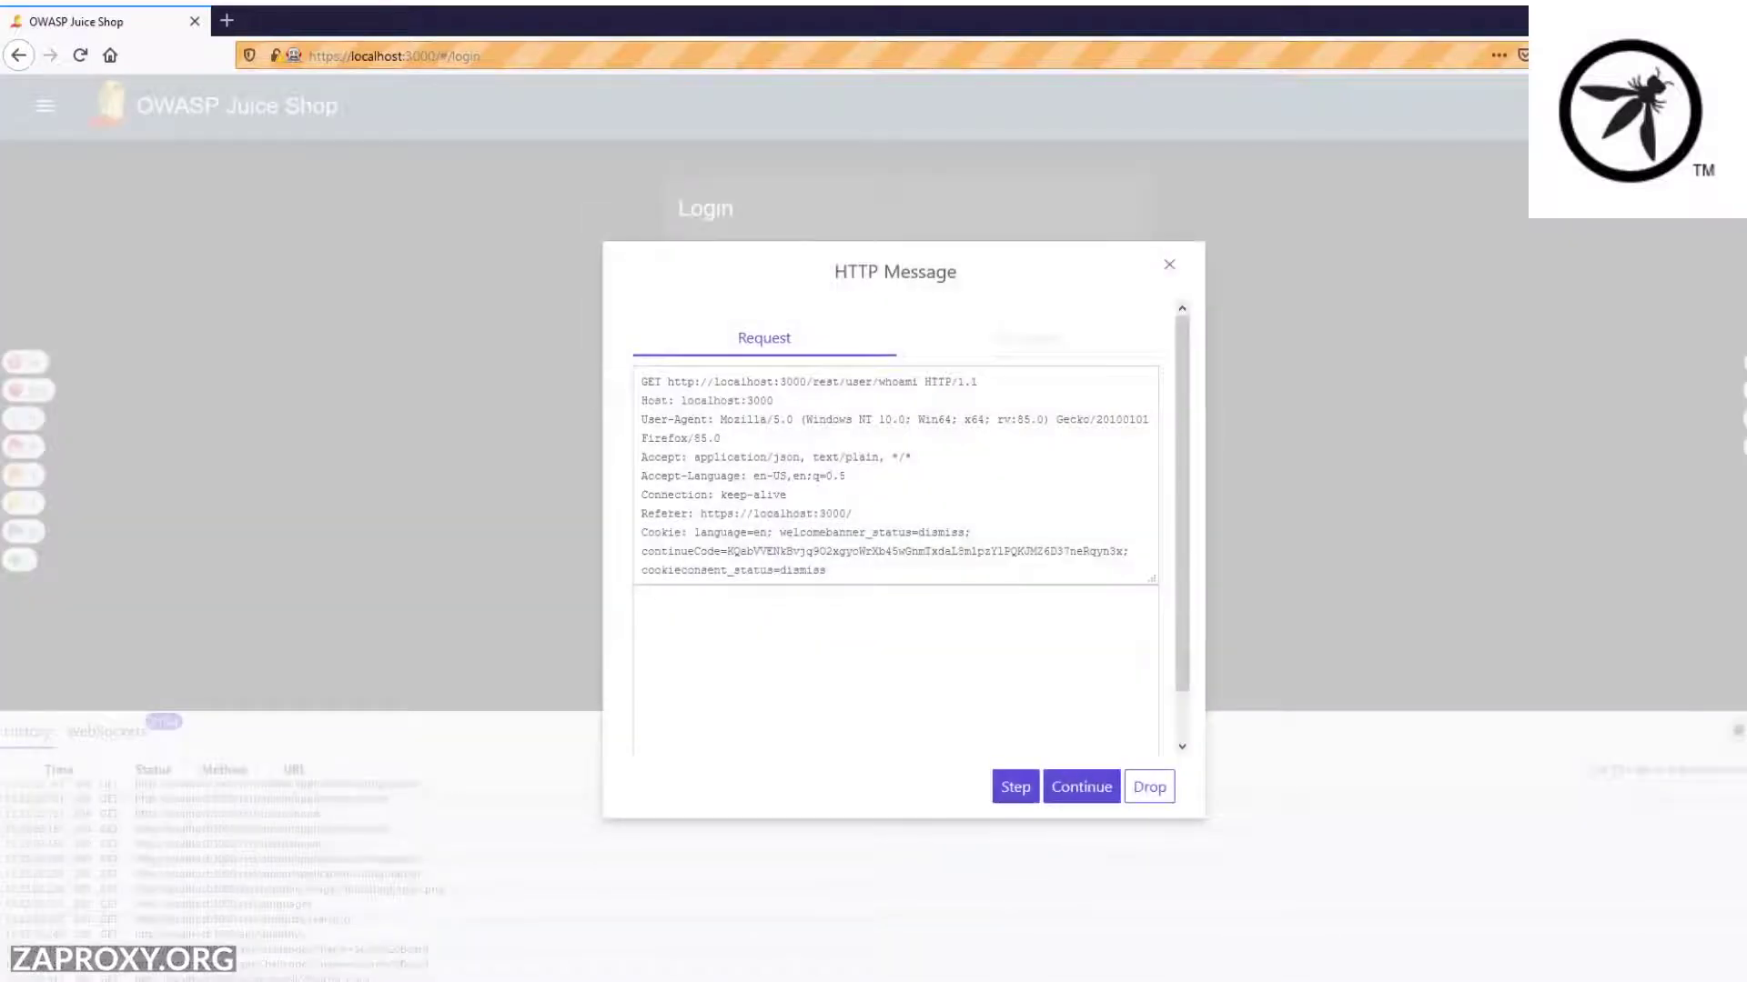
View the intercepted whoami request's 200 OK response, showing an empty user object.
{"action": "left_click", "coordinate": [1014, 787]}
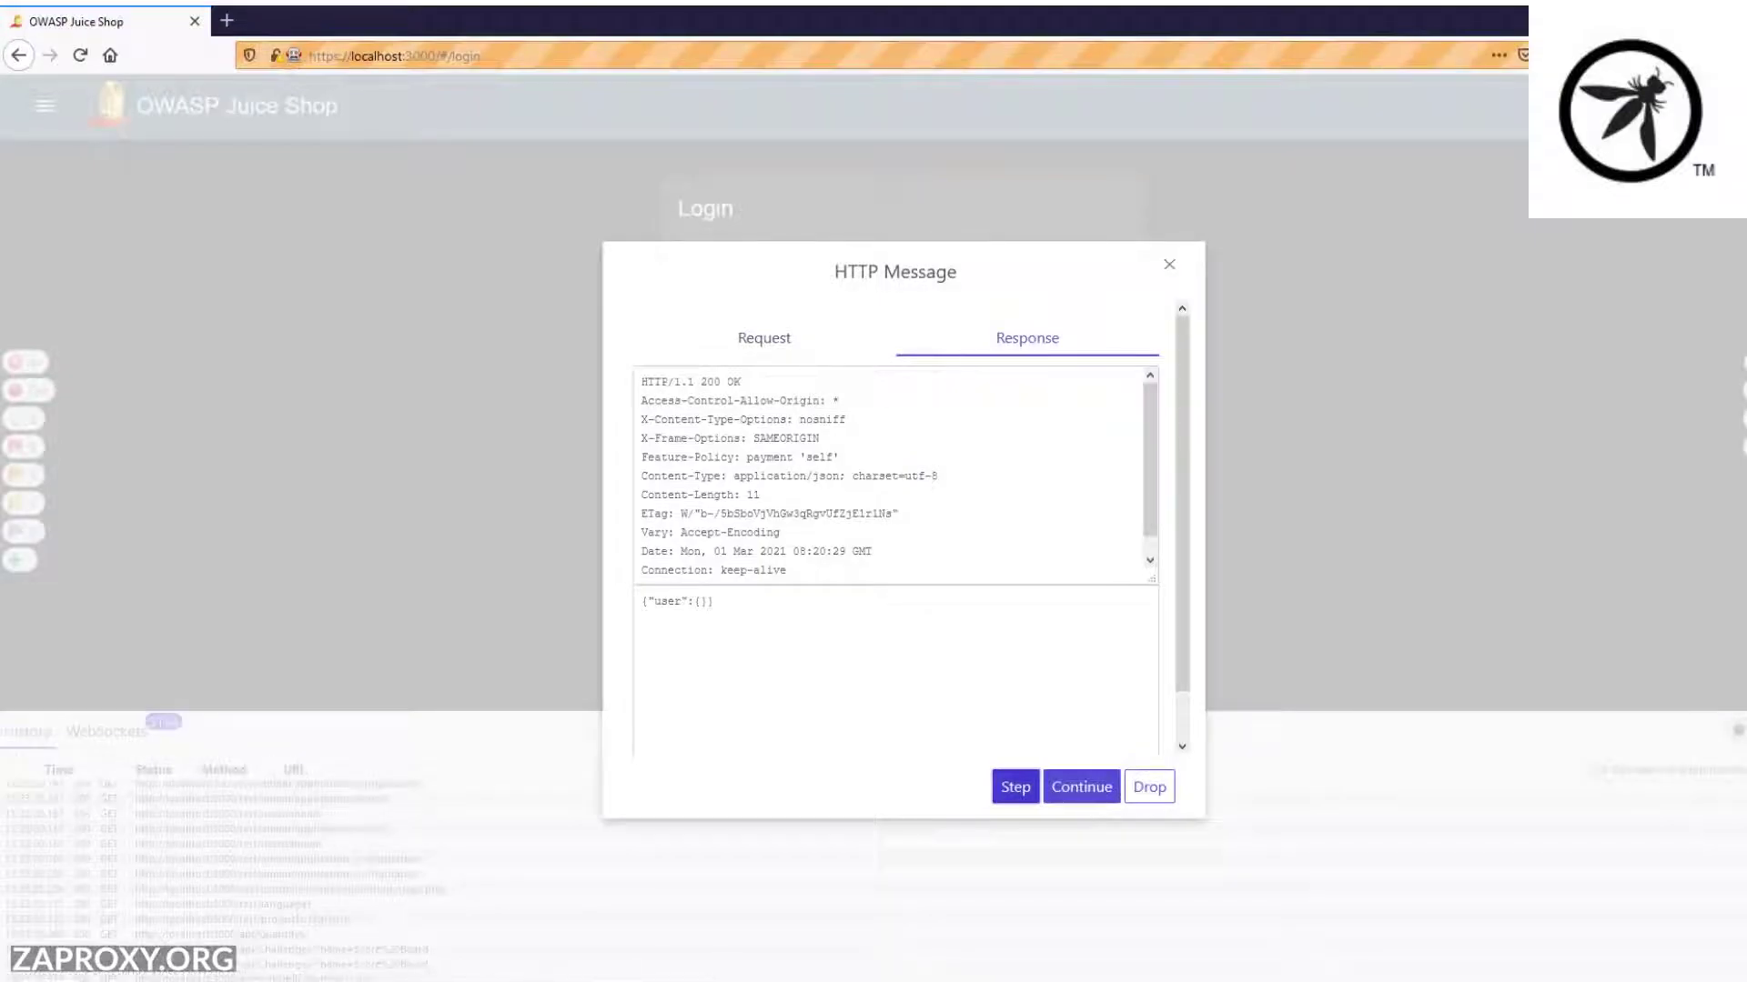
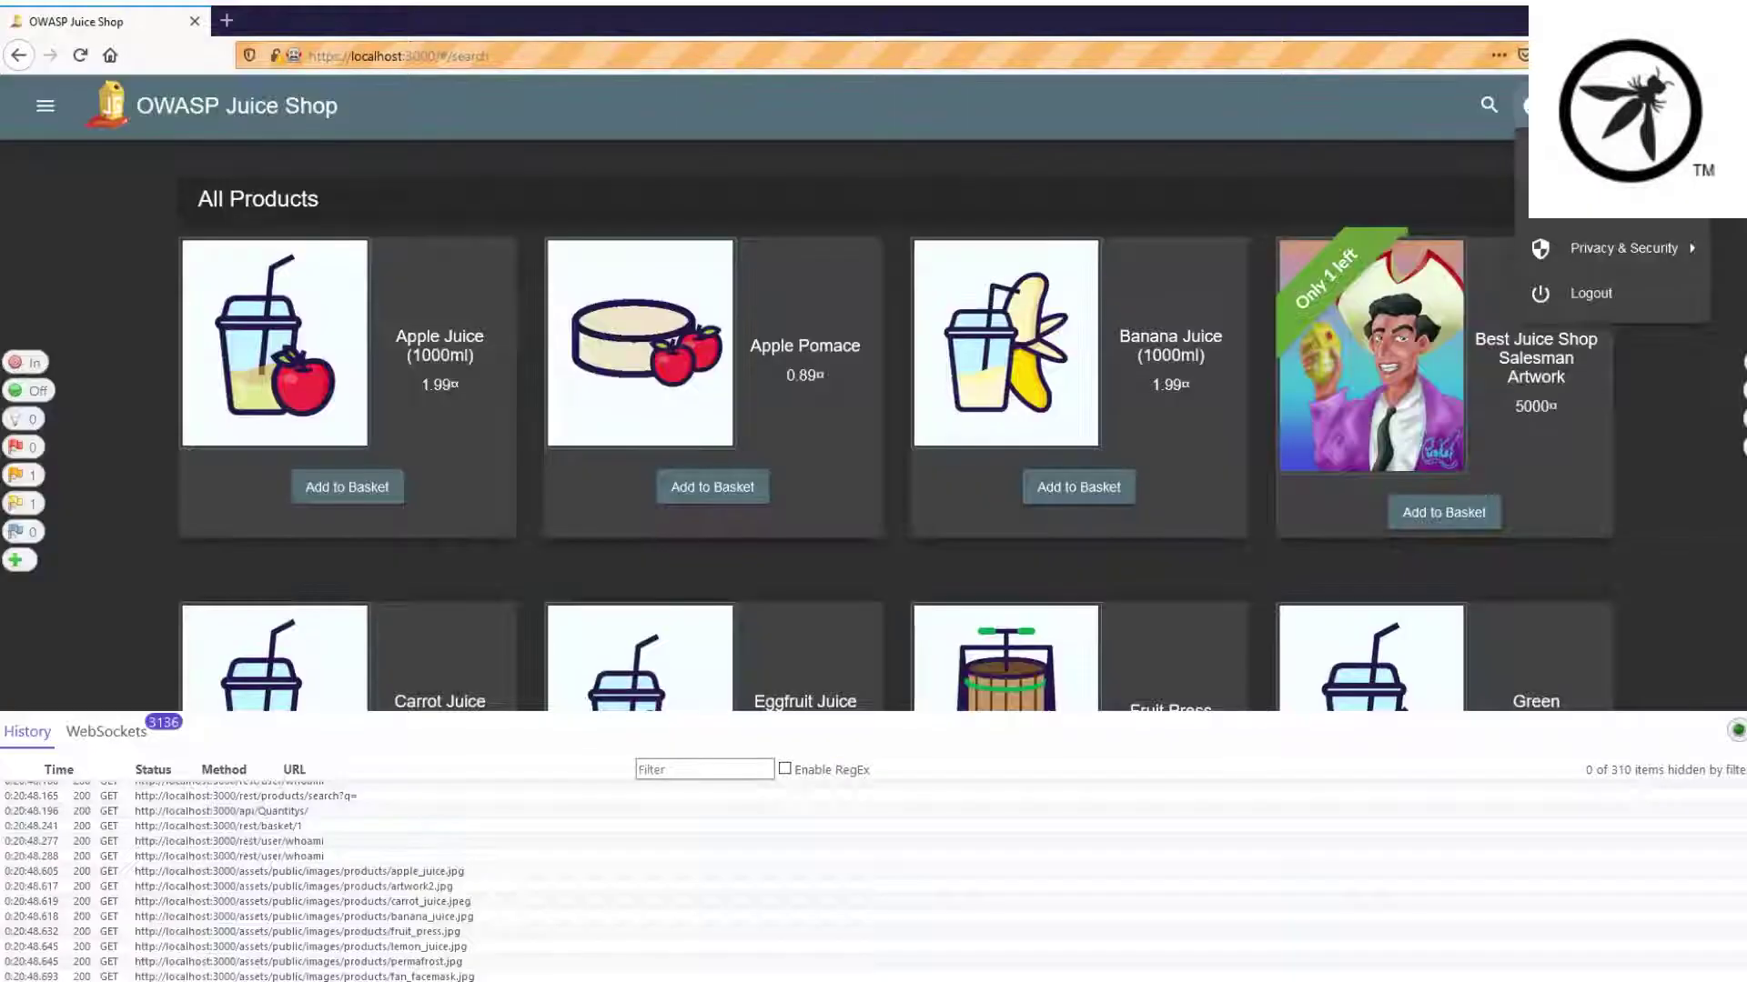
Open the Juice Shop user profile page from the Account menu.
{"action": "left_click", "coordinate": [1601, 202]}
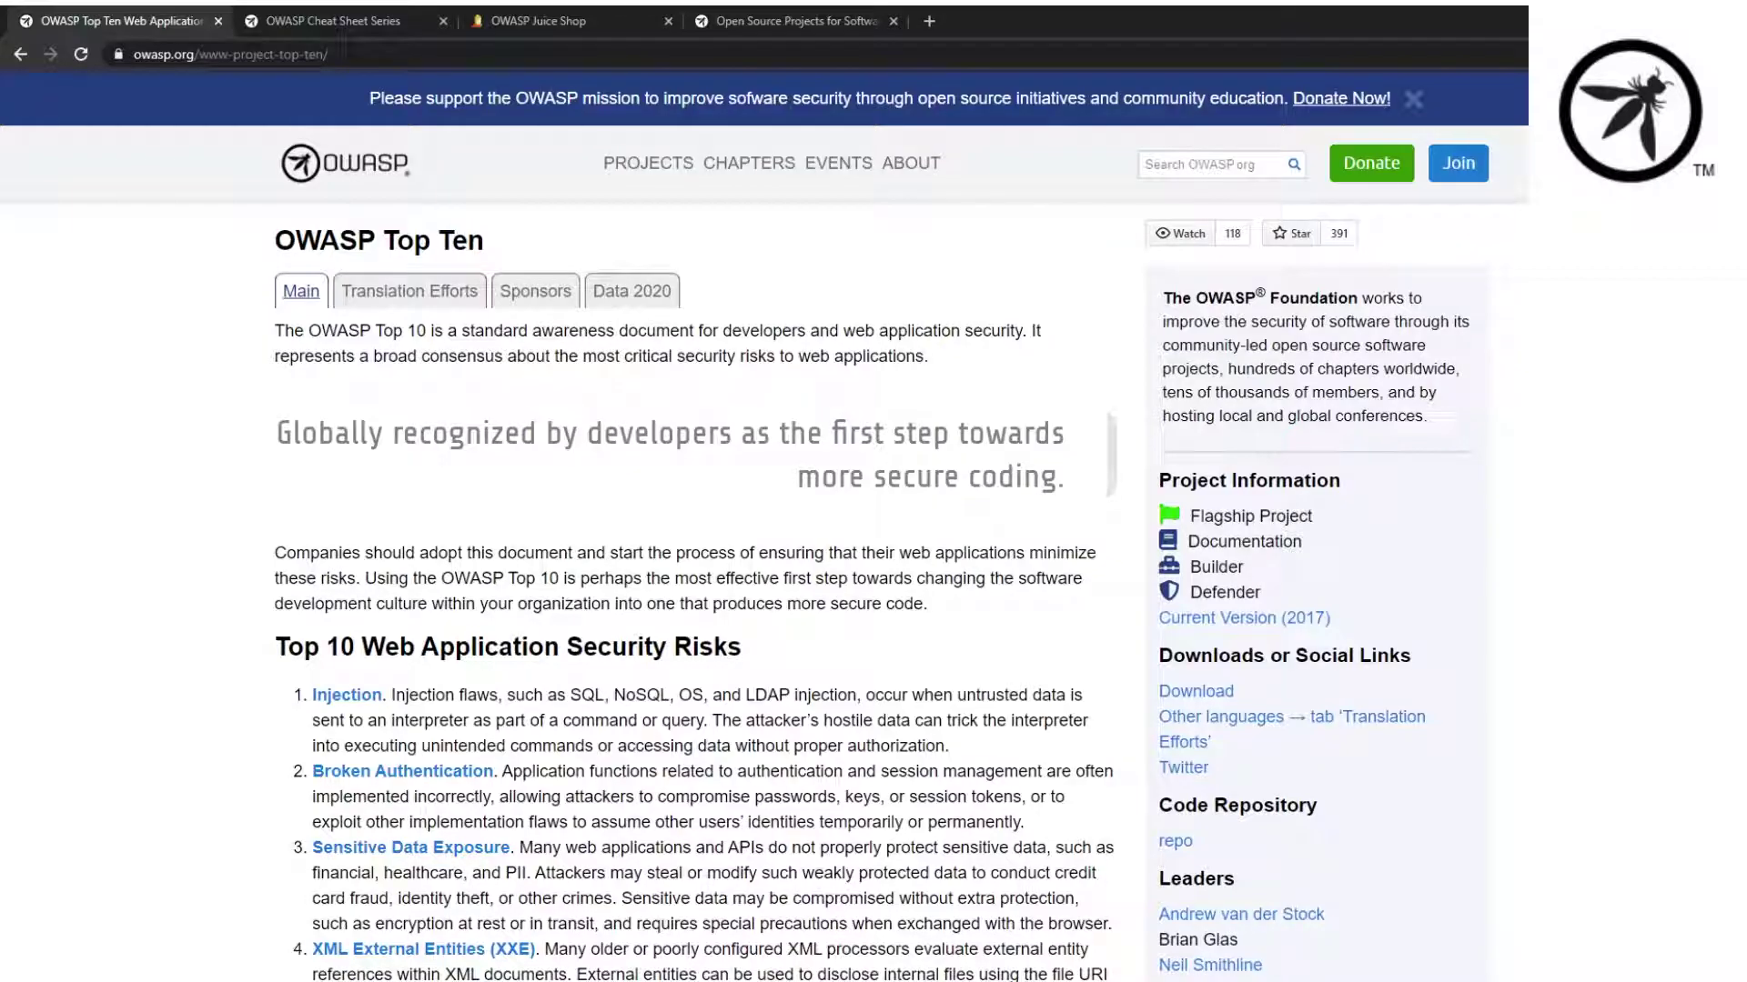
Scroll through the OWASP Cheat Sheet Series page.
{"action": "key", "text": "ctrl+Tab"}
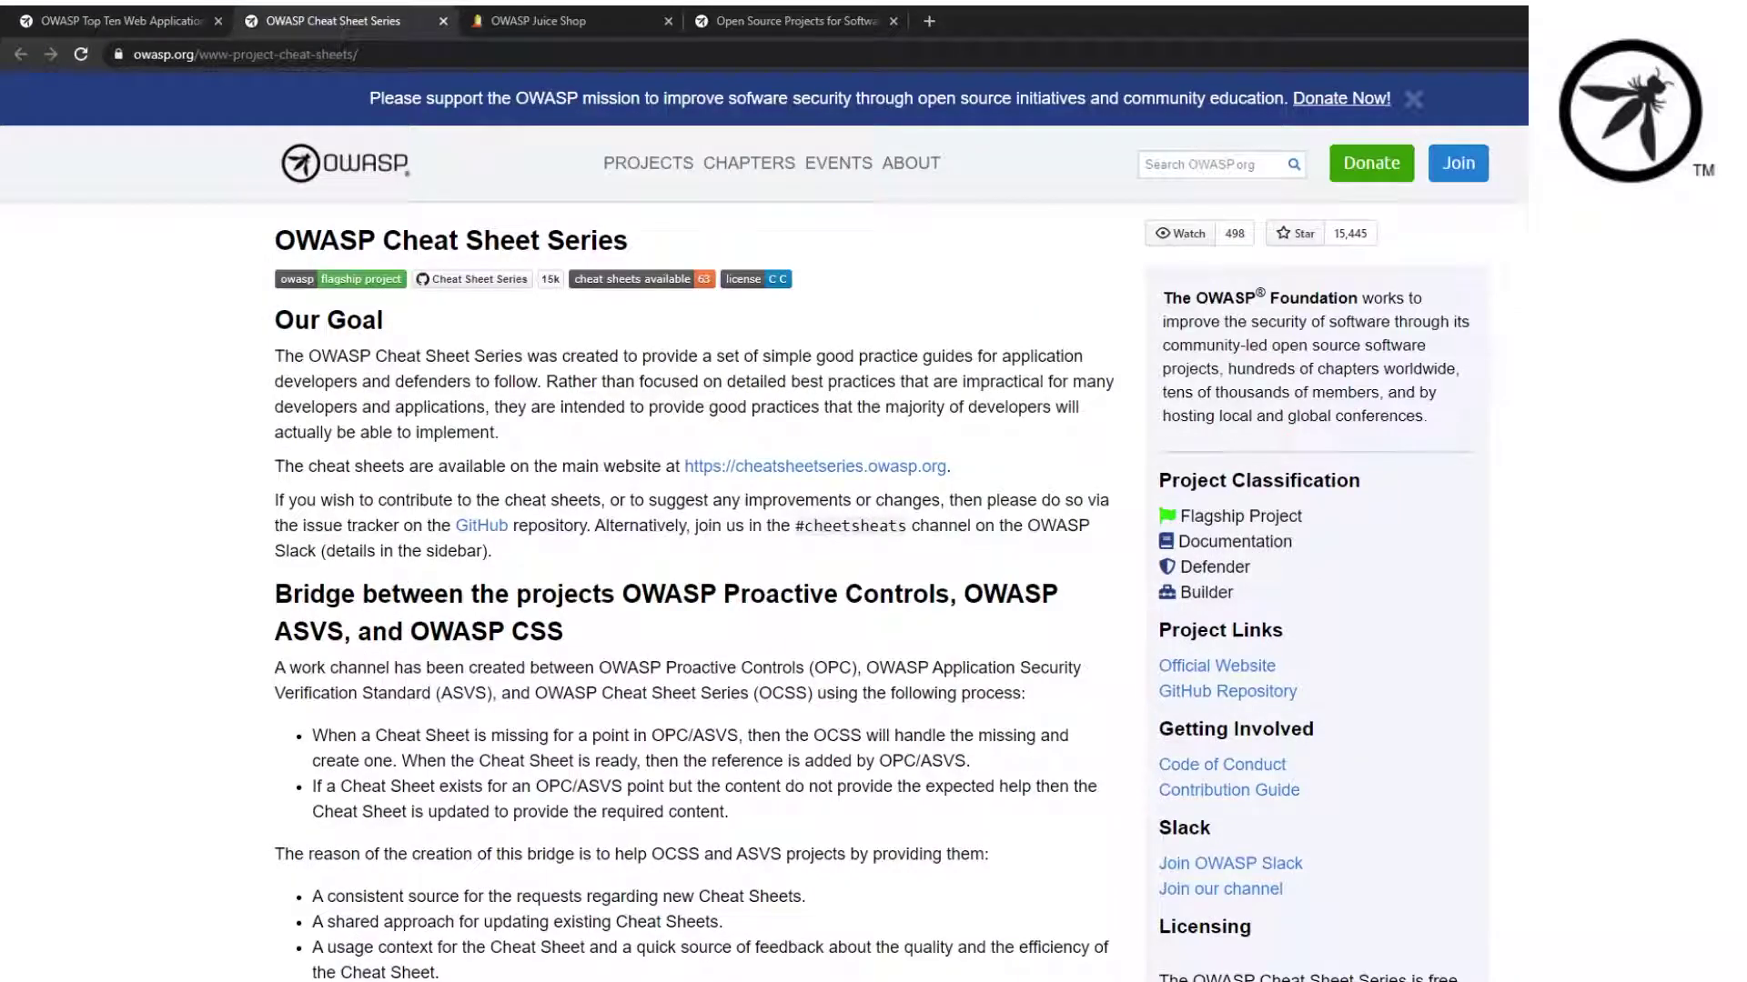
{"action": "scroll", "coordinate": [764, 525], "scroll_direction": "down", "scroll_amount": 5}
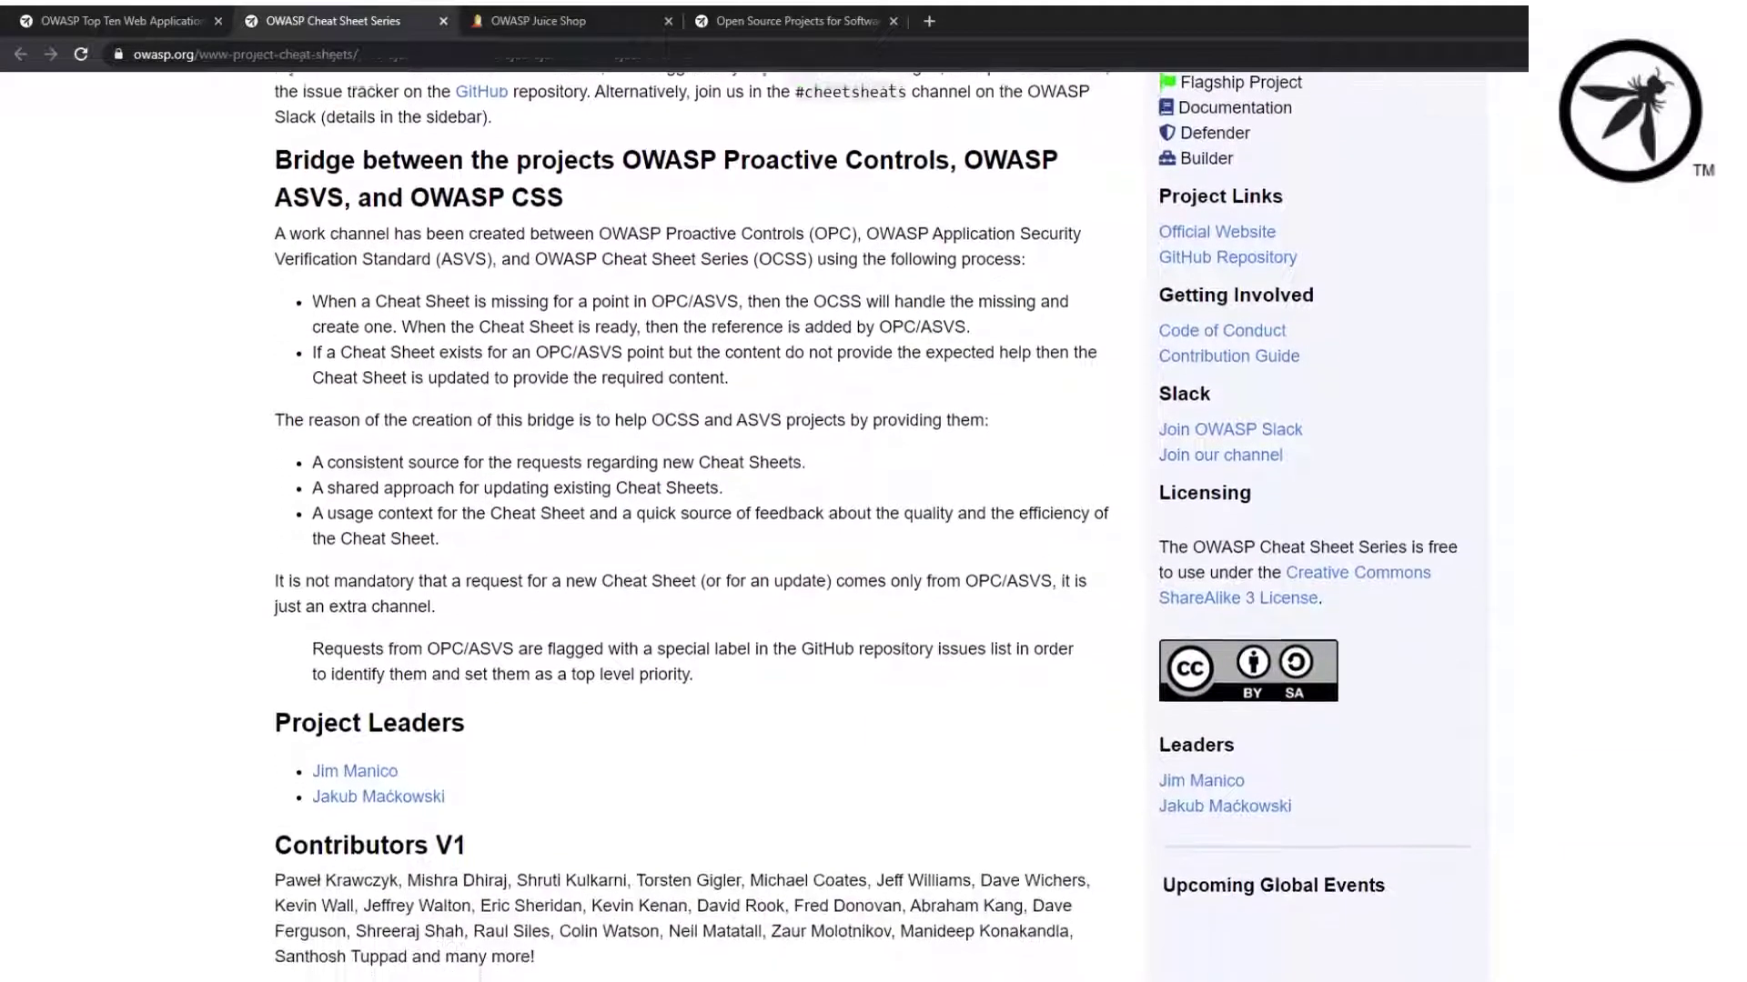
{"action": "scroll", "coordinate": [765, 526], "scroll_direction": "down", "scroll_amount": 2}
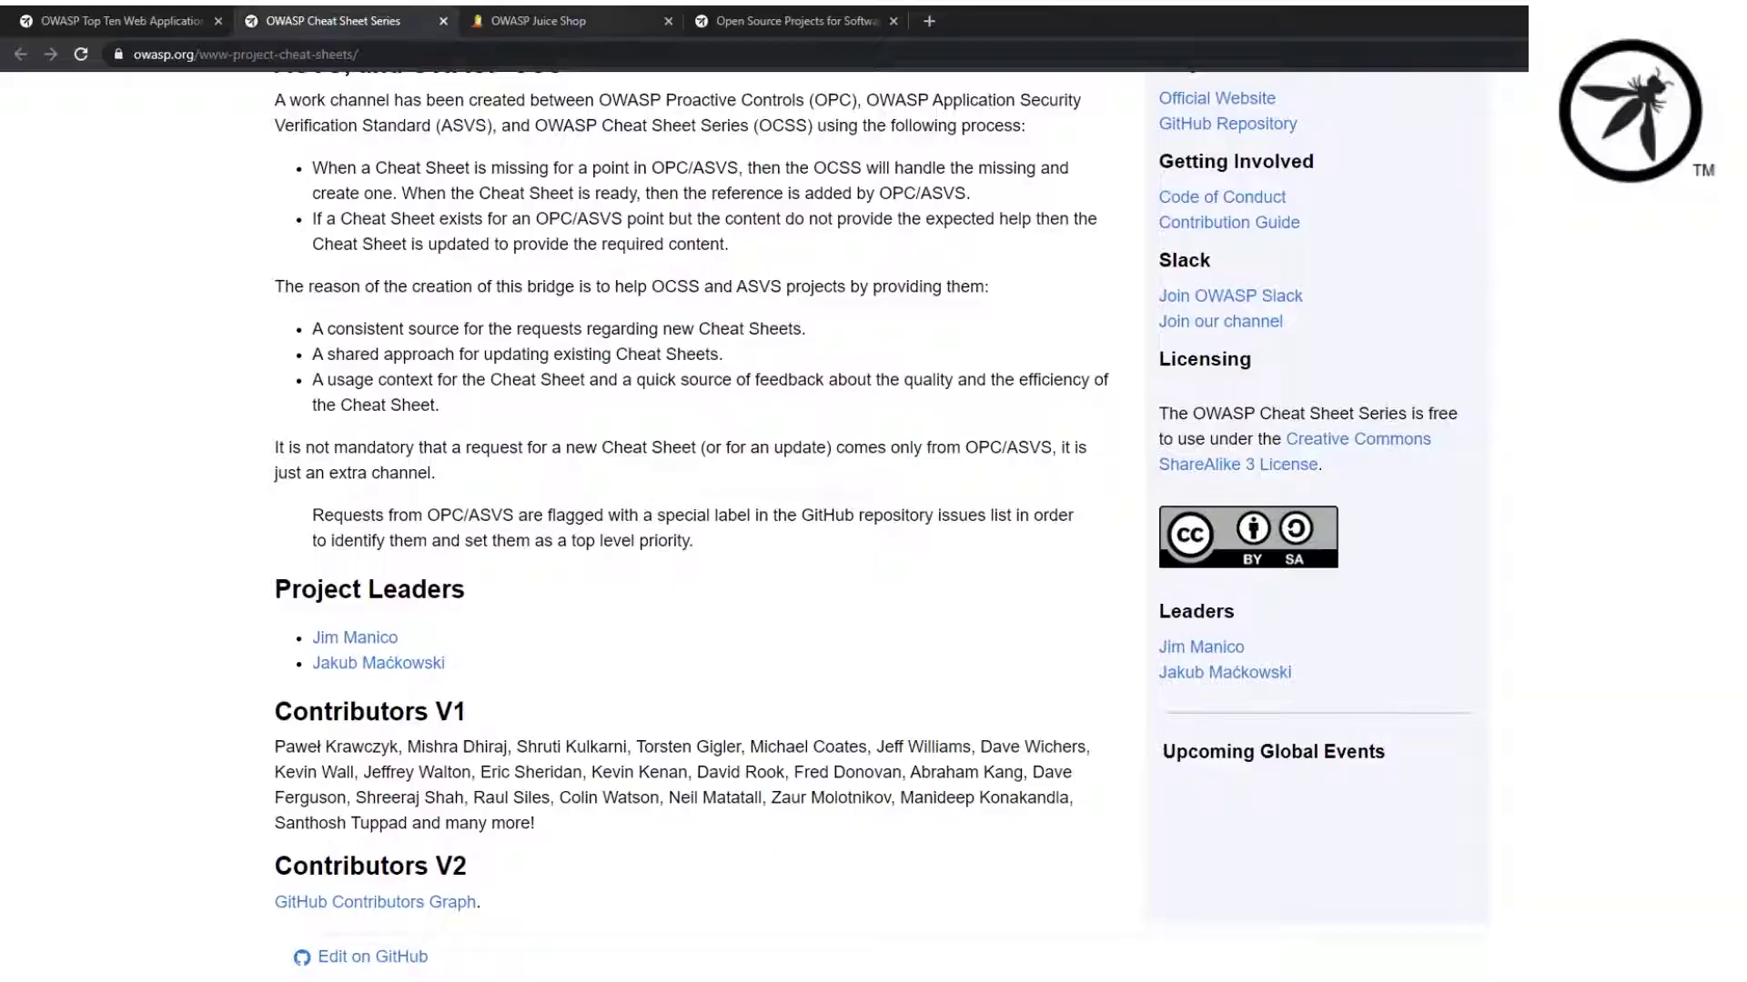
Skim the OWASP Juice Shop project page, then bring up the OWASP ZAP project page.
{"action": "key", "text": "ctrl+Tab"}
{"action": "scroll", "coordinate": [807, 525], "scroll_direction": "down", "scroll_amount": 1}
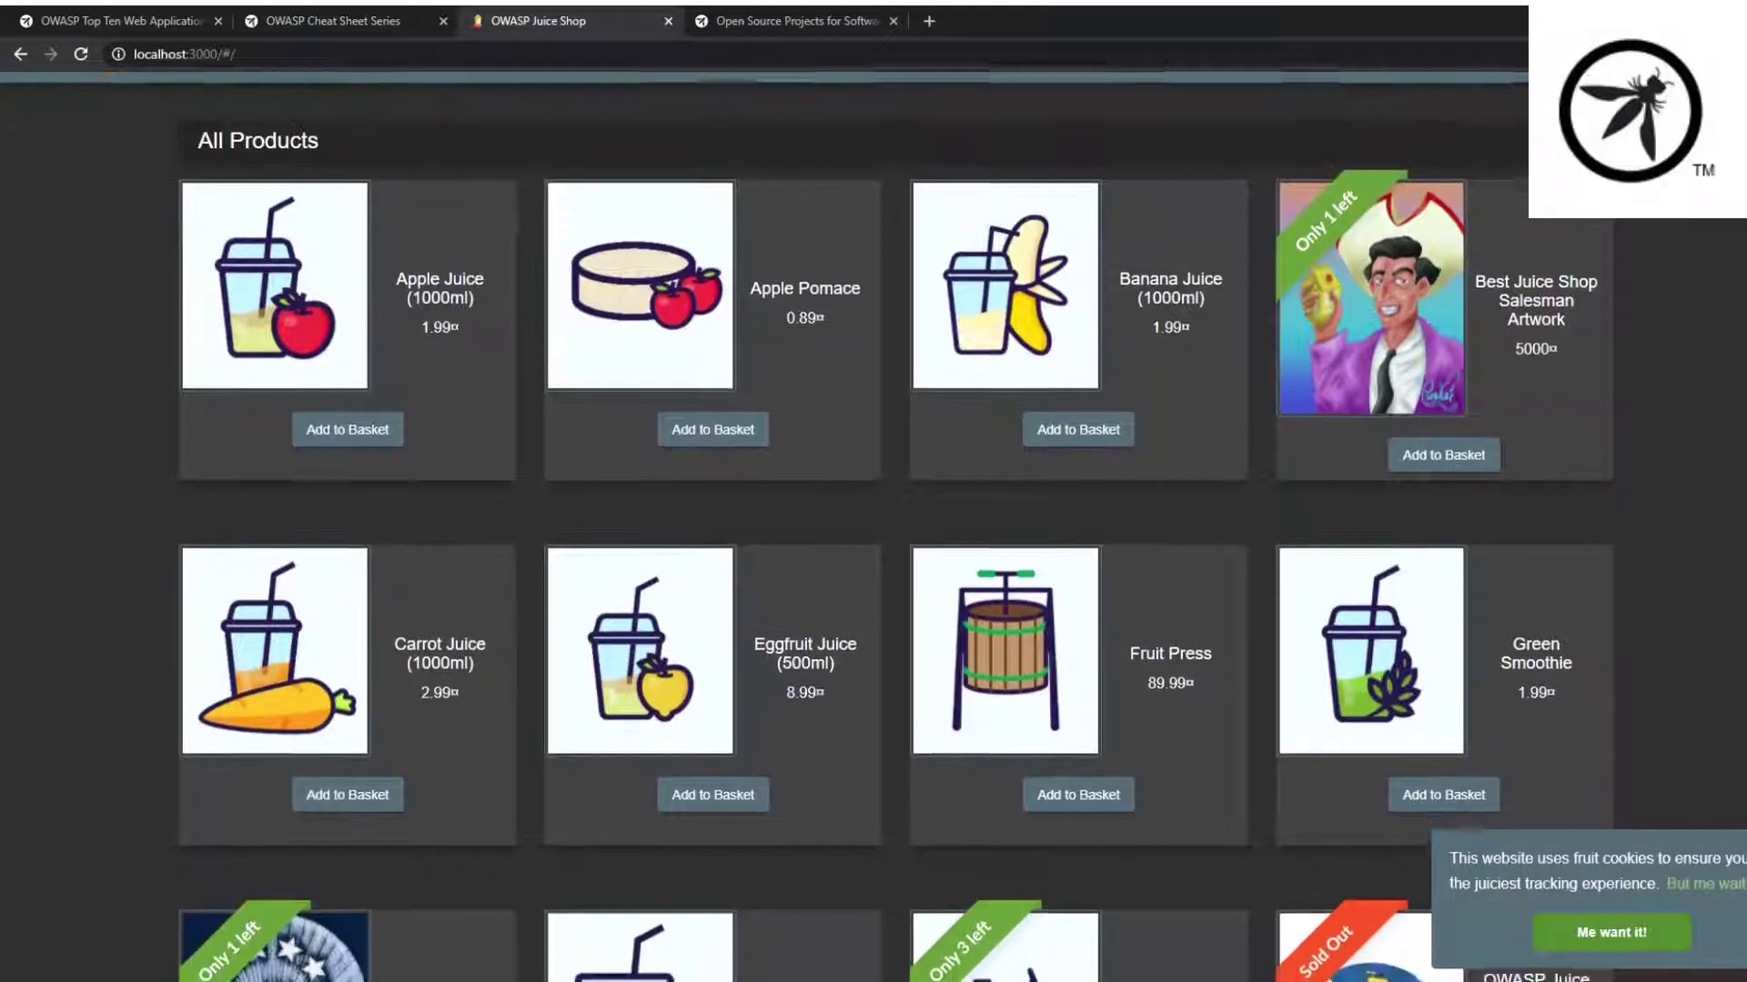
{"action": "scroll", "coordinate": [807, 526], "scroll_direction": "down", "scroll_amount": 2}
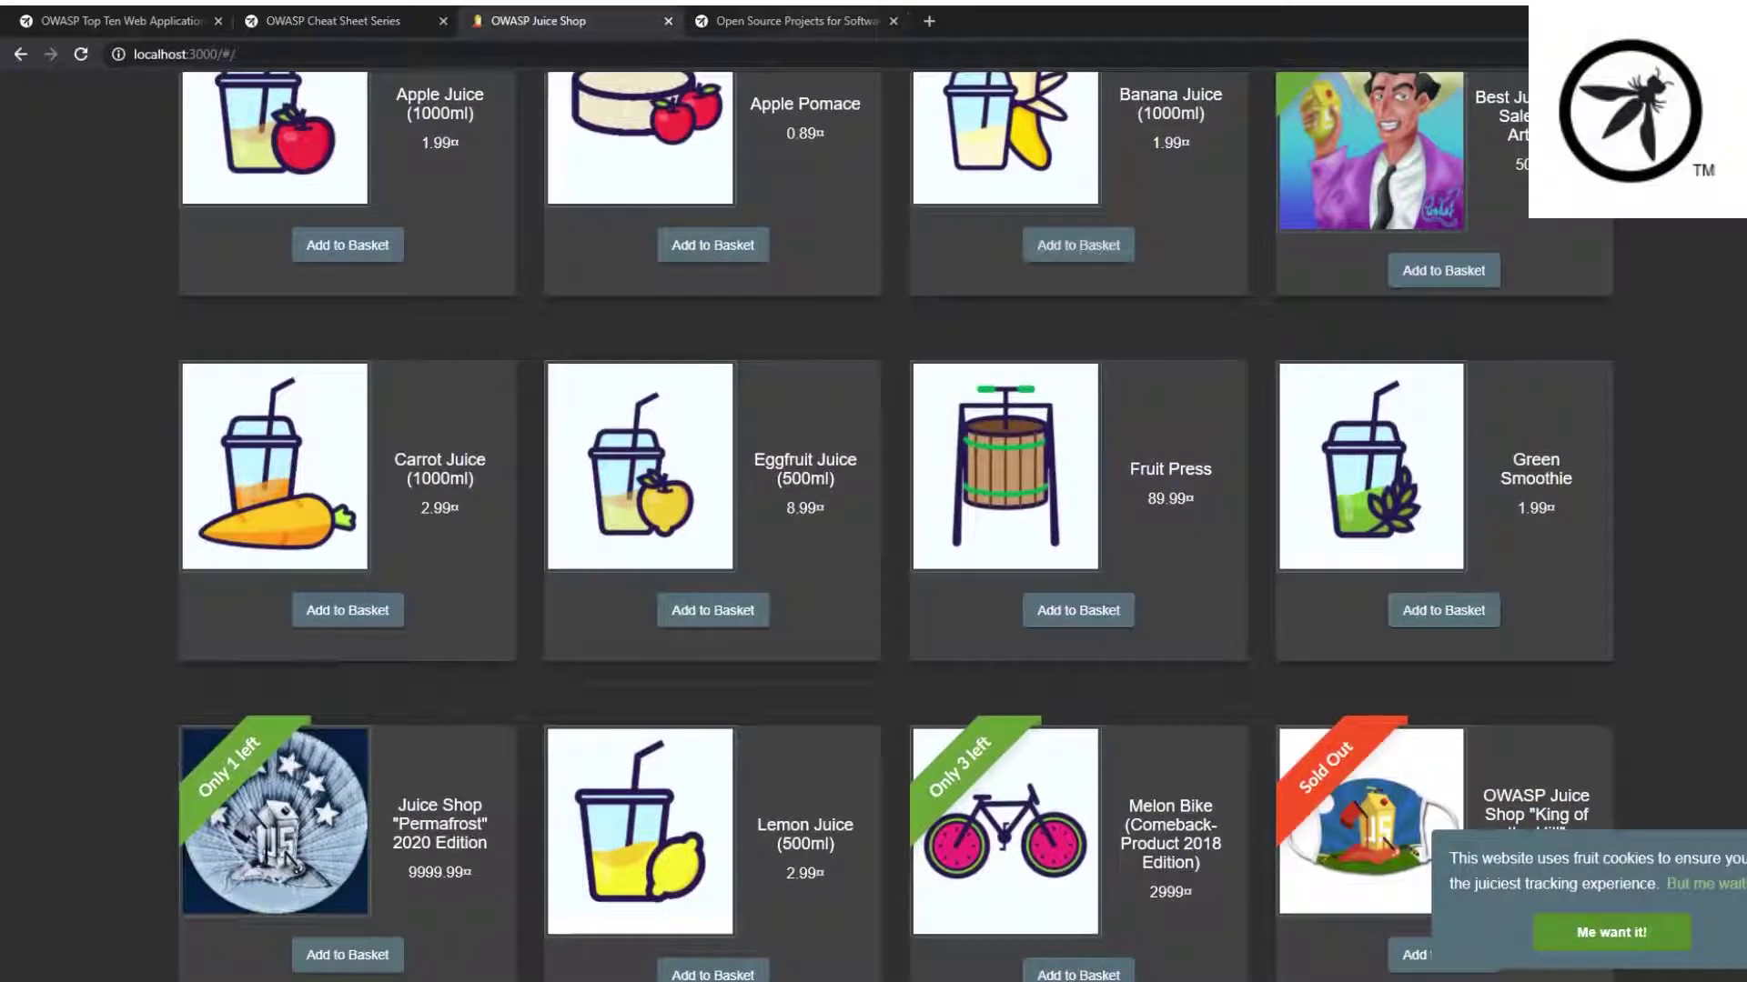
{"action": "left_click", "coordinate": [791, 21]}
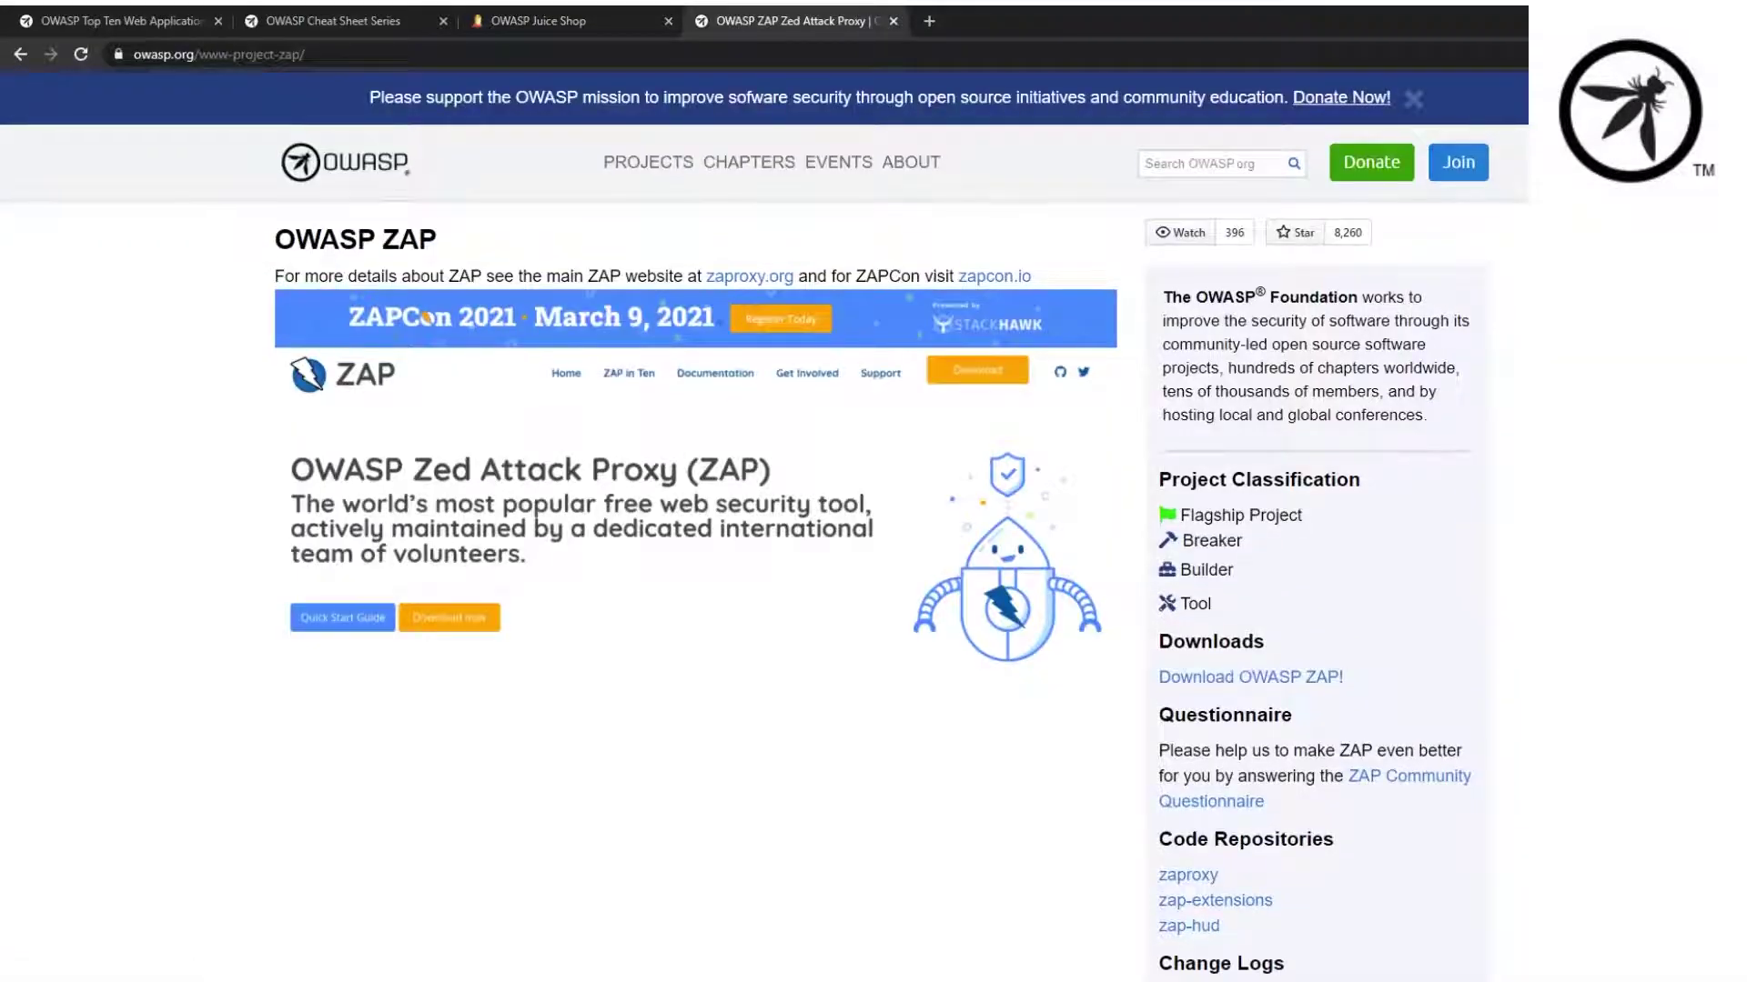
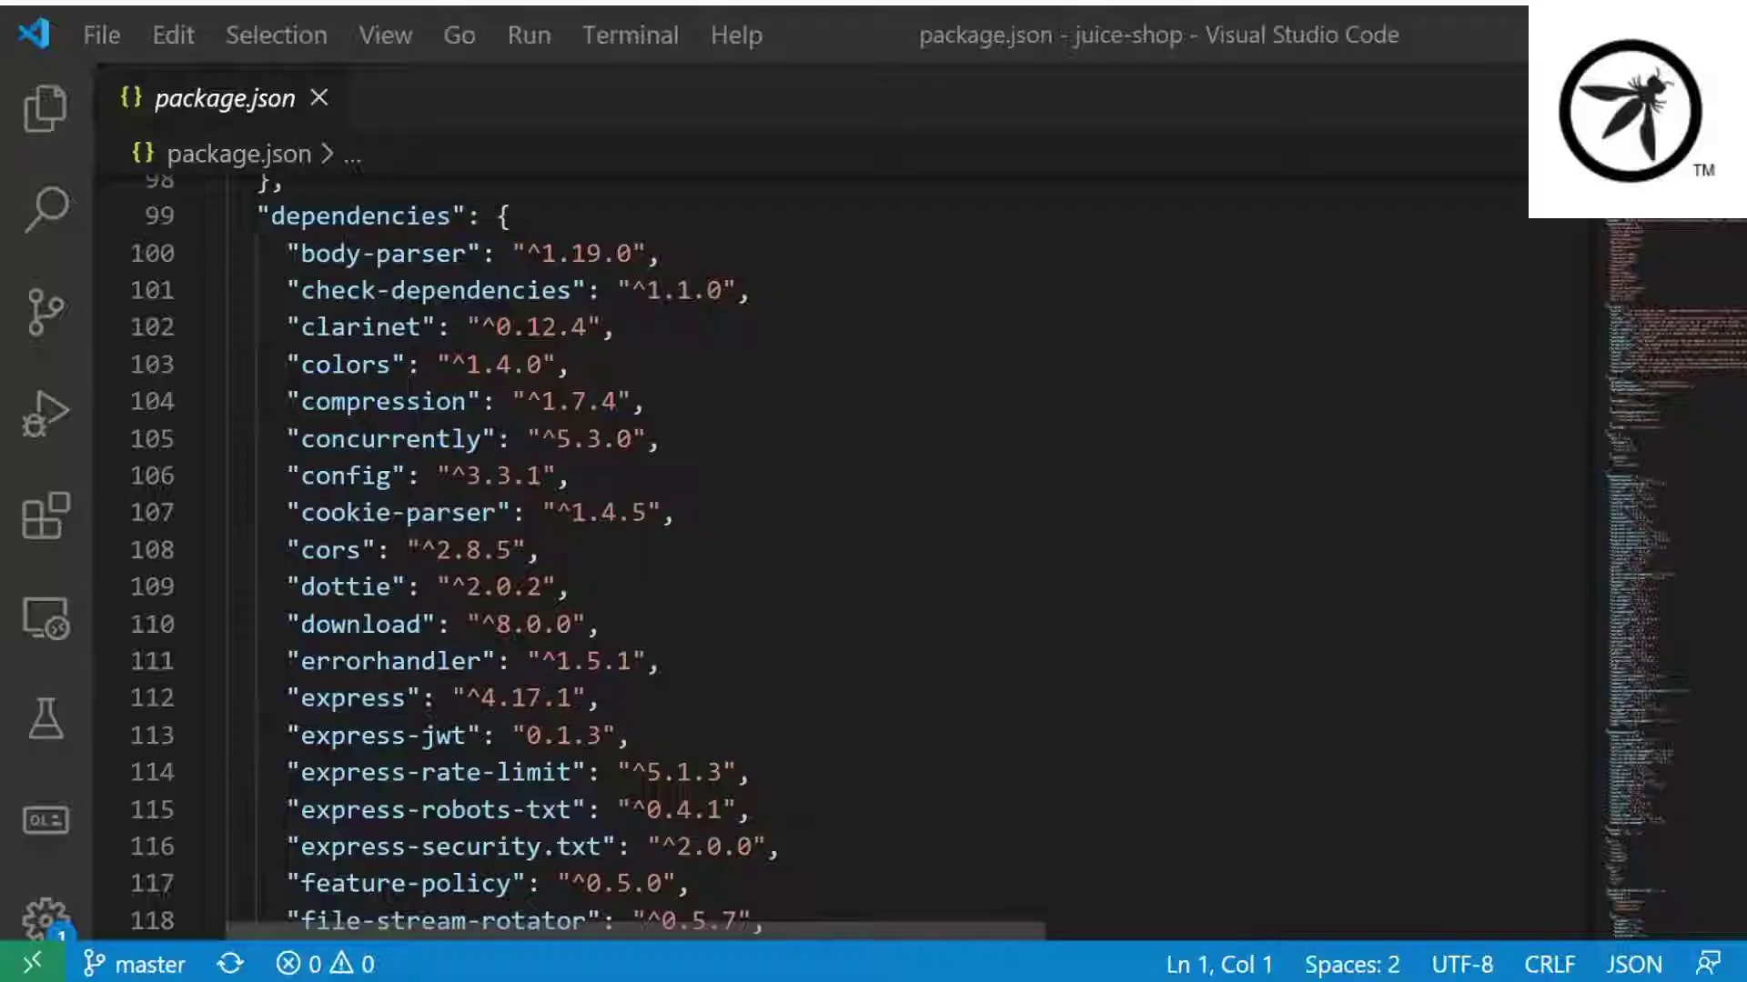
Scroll the About page, then view the File Type Analyzers, Archive Analyzer and Modules documentation.
{"action": "scroll", "coordinate": [454, 556], "scroll_direction": "down", "scroll_amount": 3}
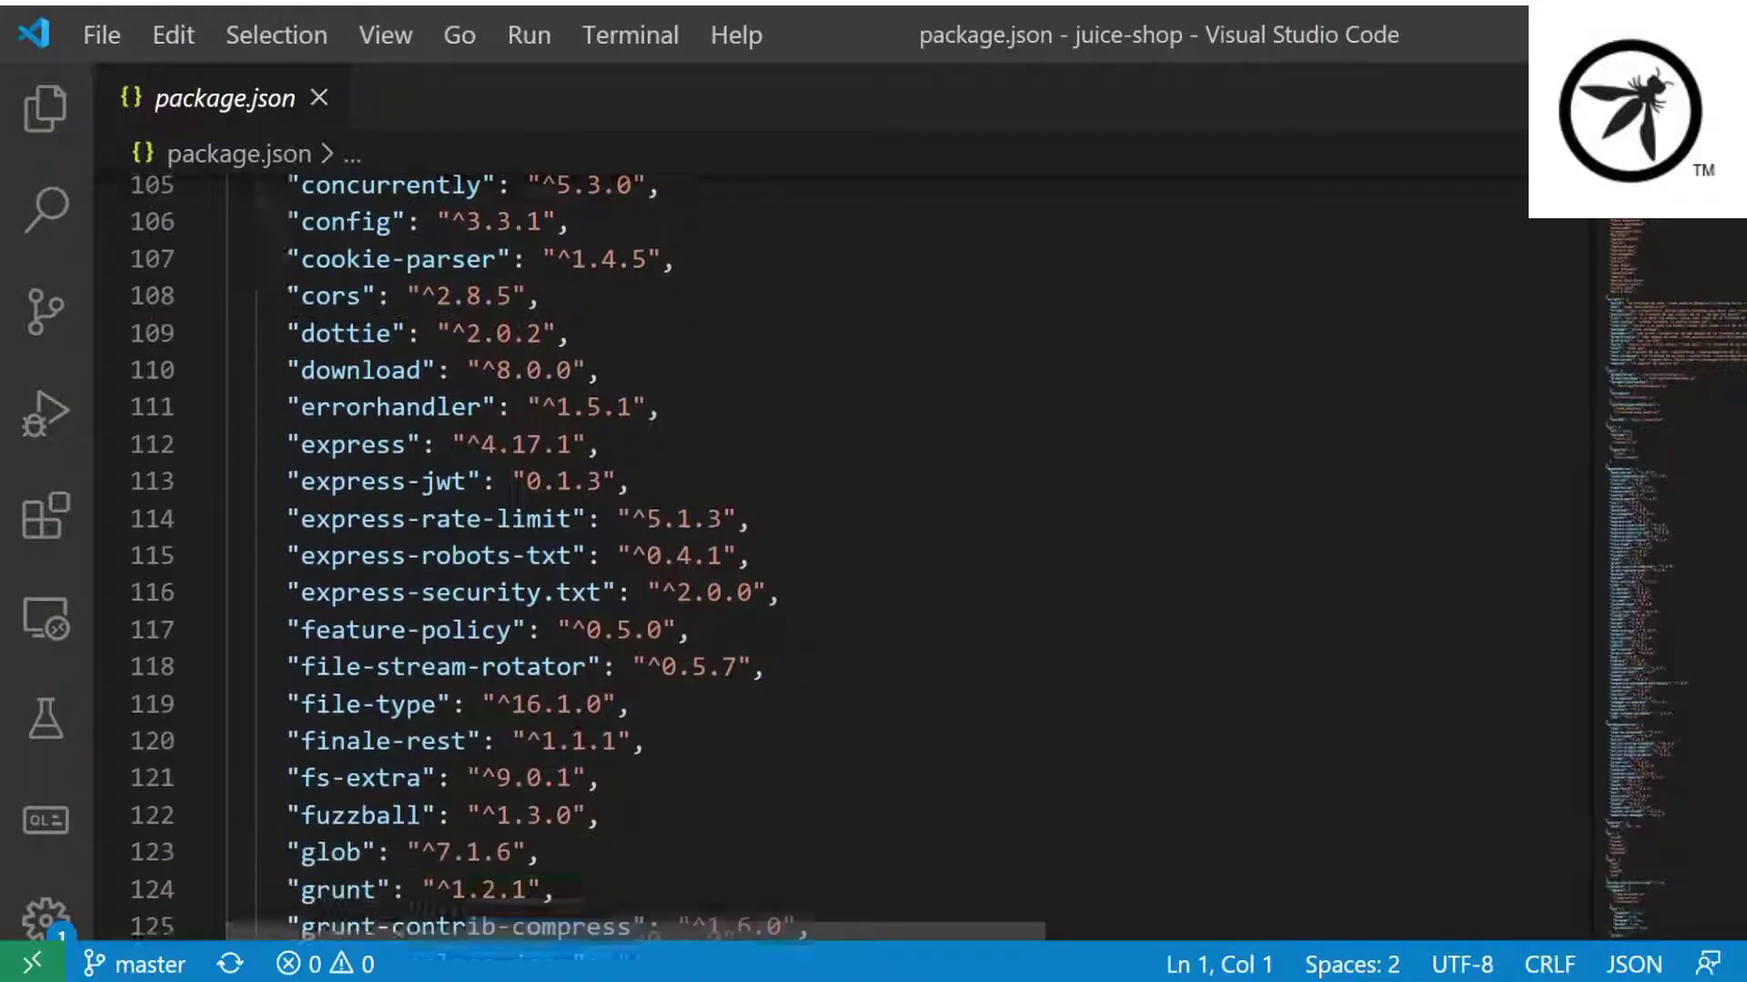
{"action": "scroll", "coordinate": [455, 556], "scroll_direction": "down", "scroll_amount": 5}
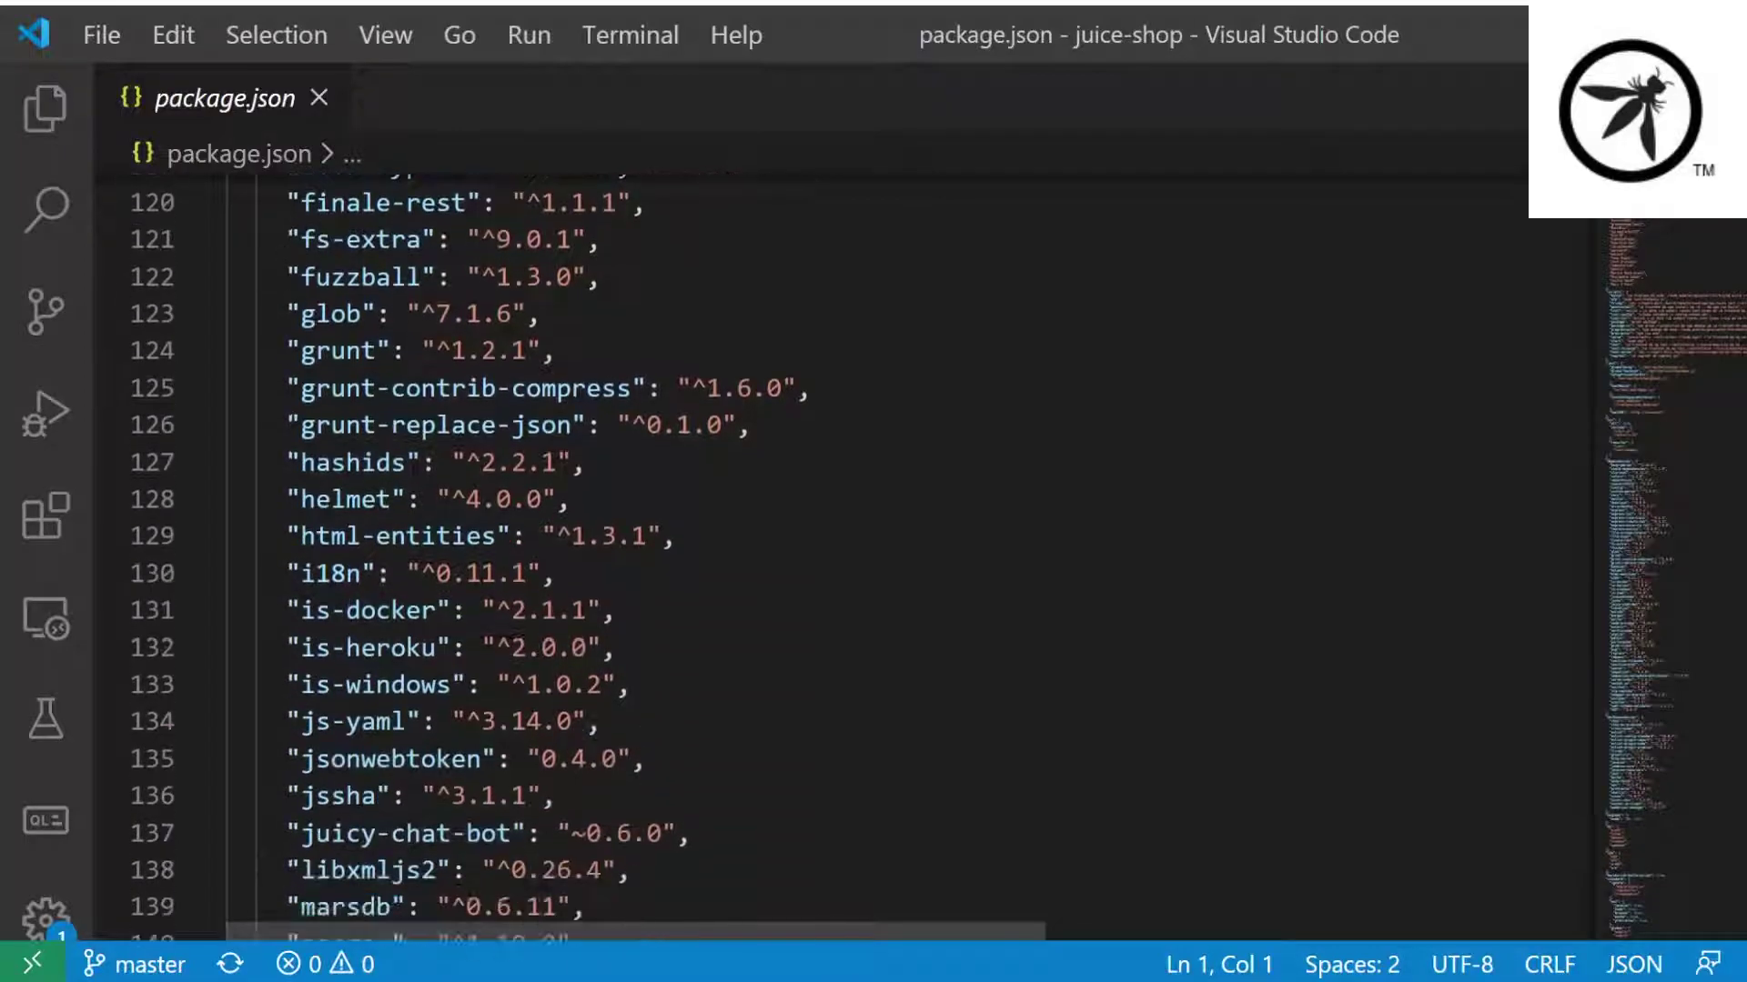
{"action": "scroll", "coordinate": [454, 555], "scroll_direction": "down", "scroll_amount": 5}
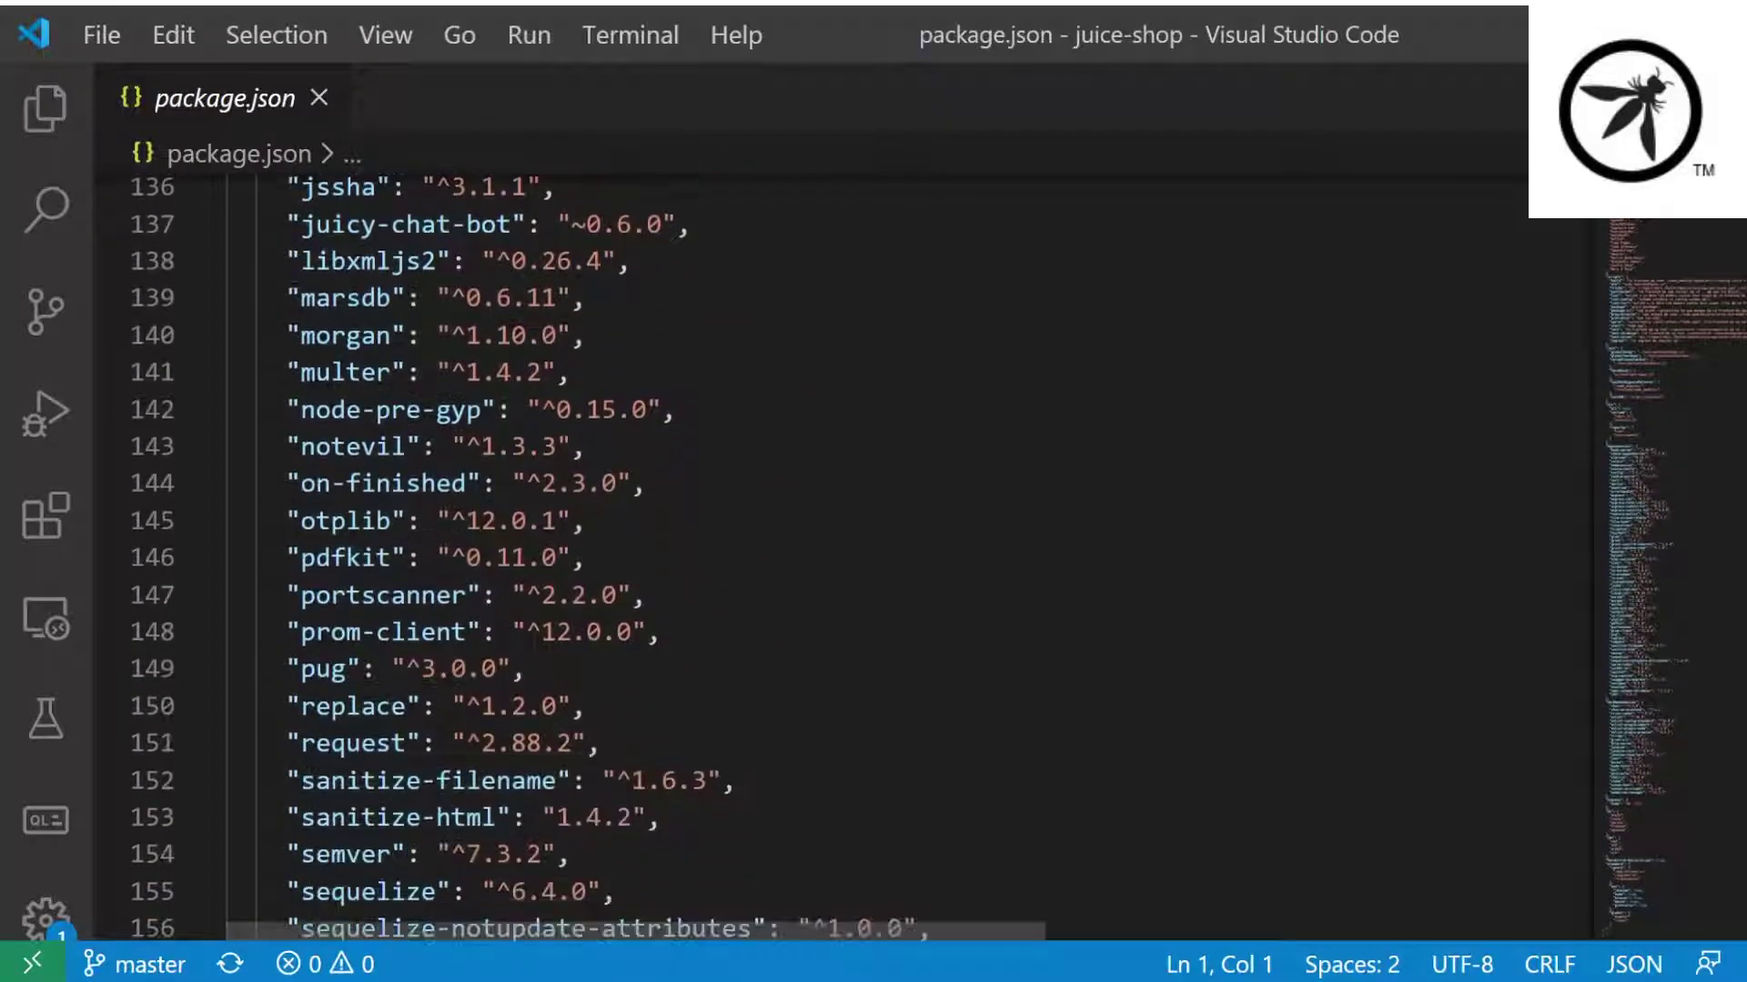
{"action": "scroll", "coordinate": [455, 555], "scroll_direction": "down", "scroll_amount": 4}
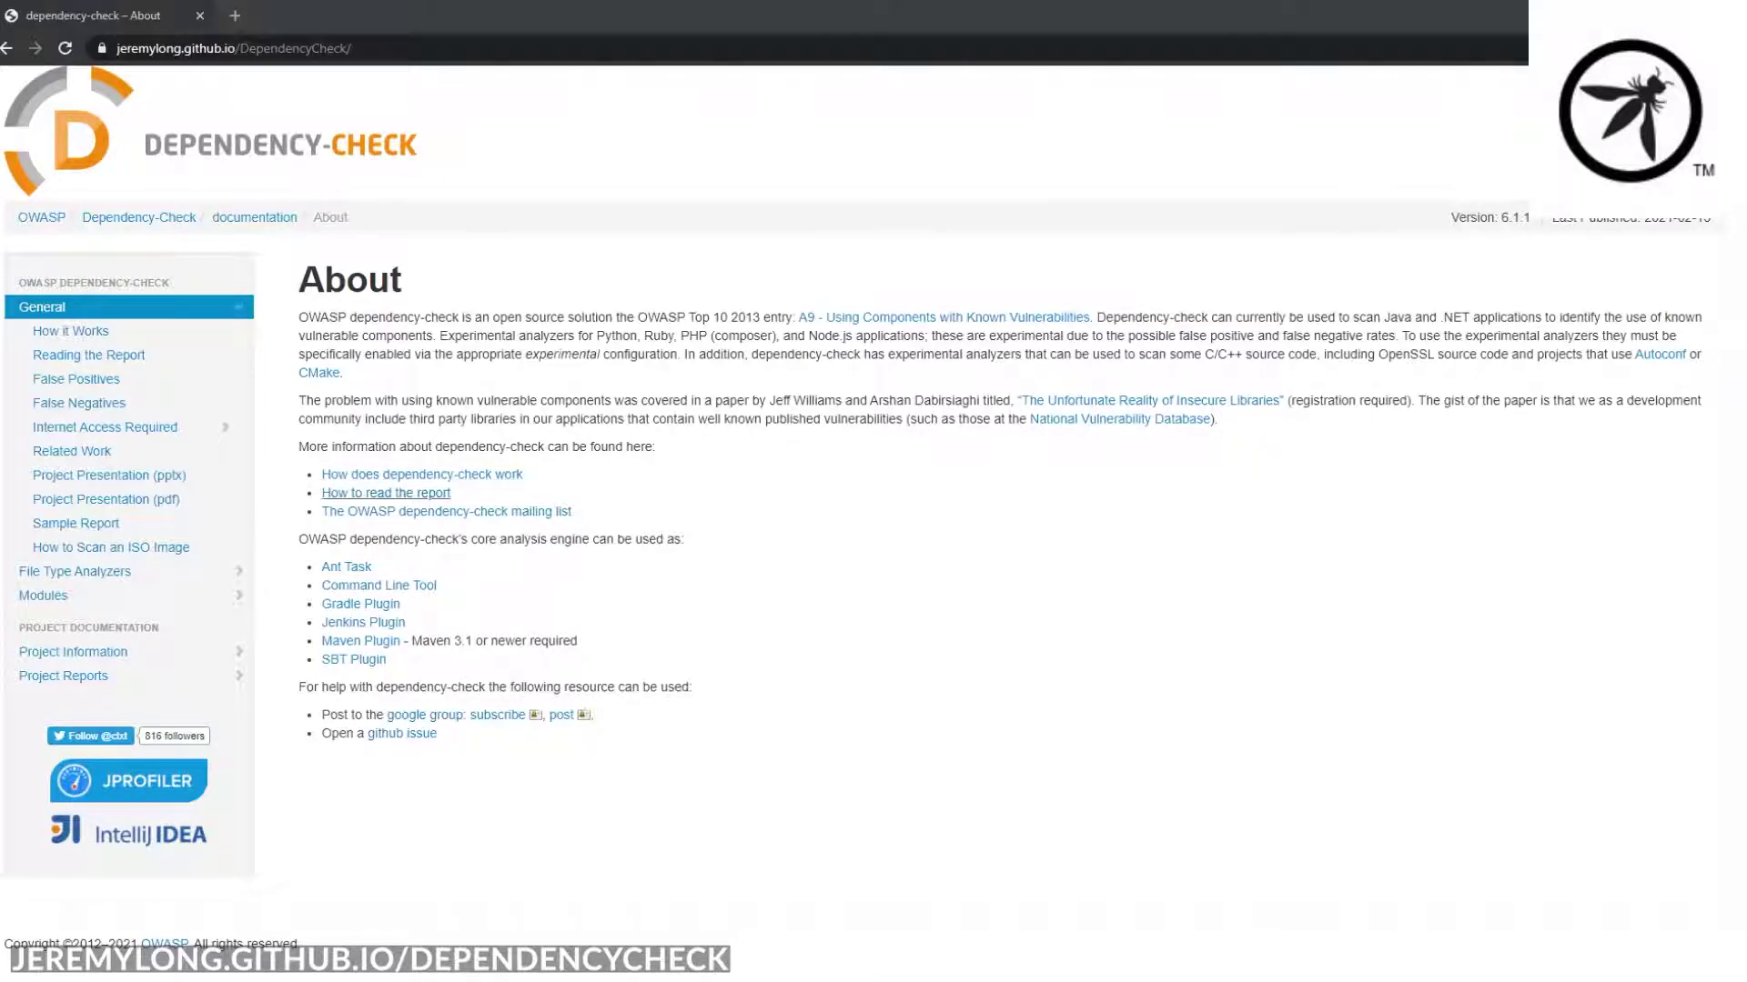
{"action": "left_click", "coordinate": [75, 572]}
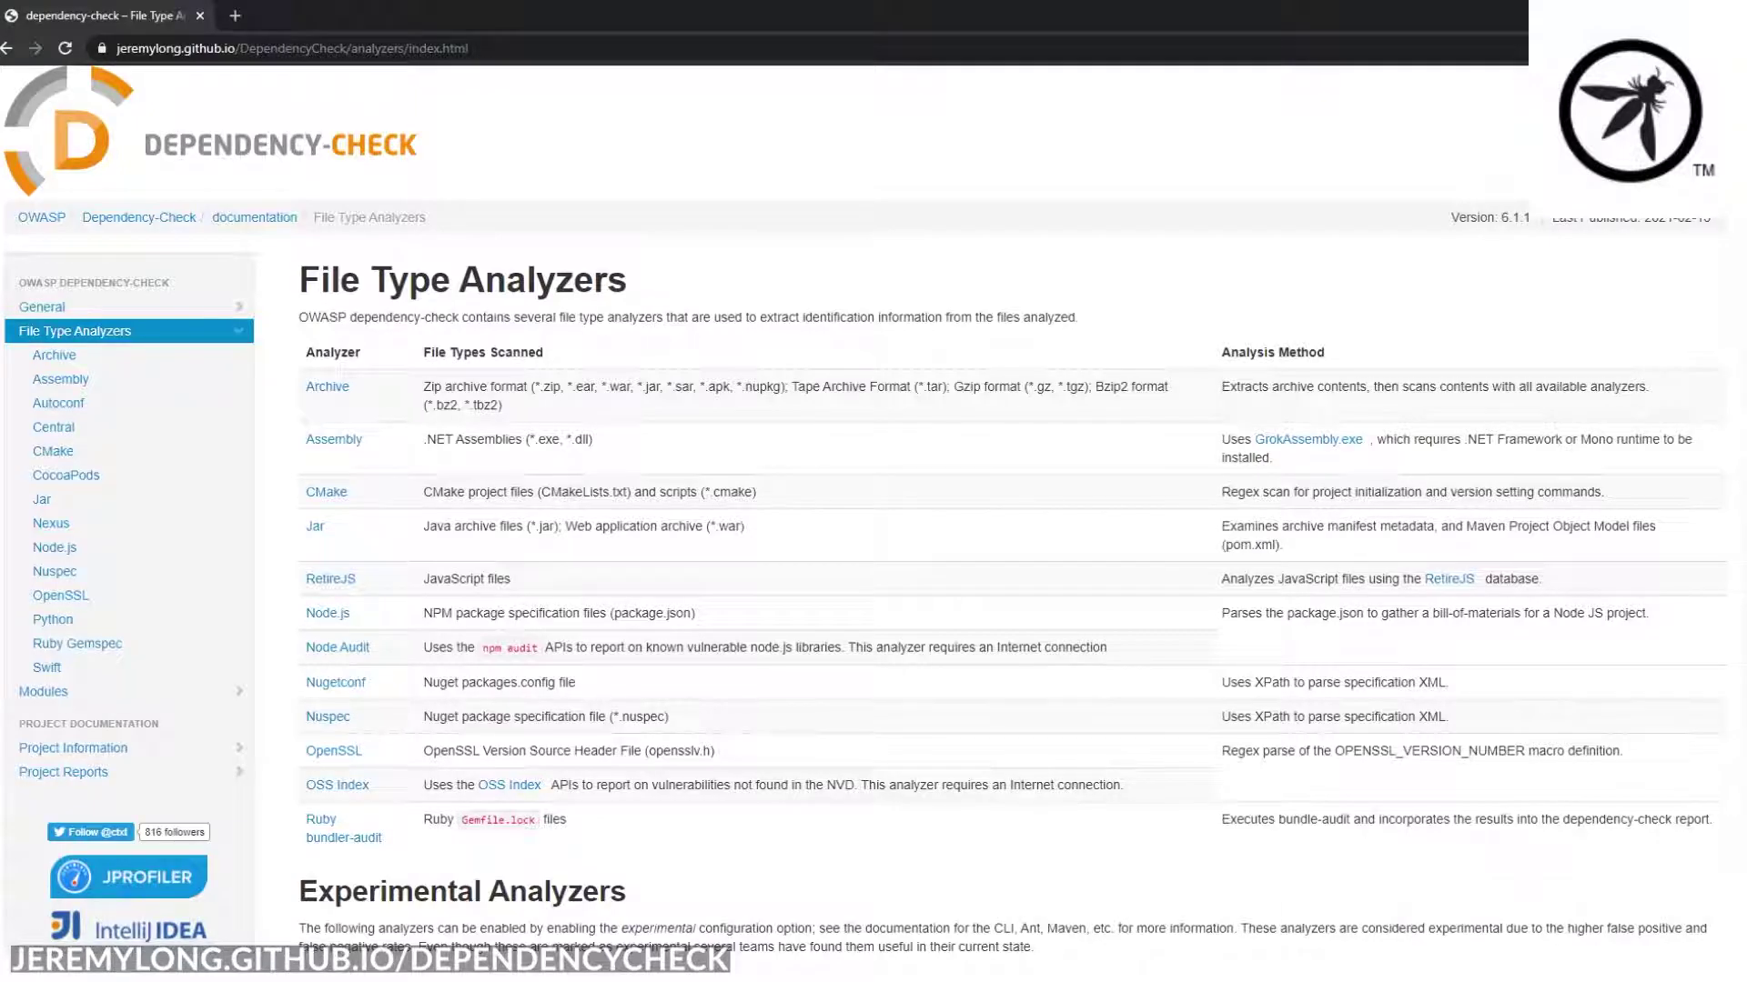
{"action": "left_click", "coordinate": [54, 354]}
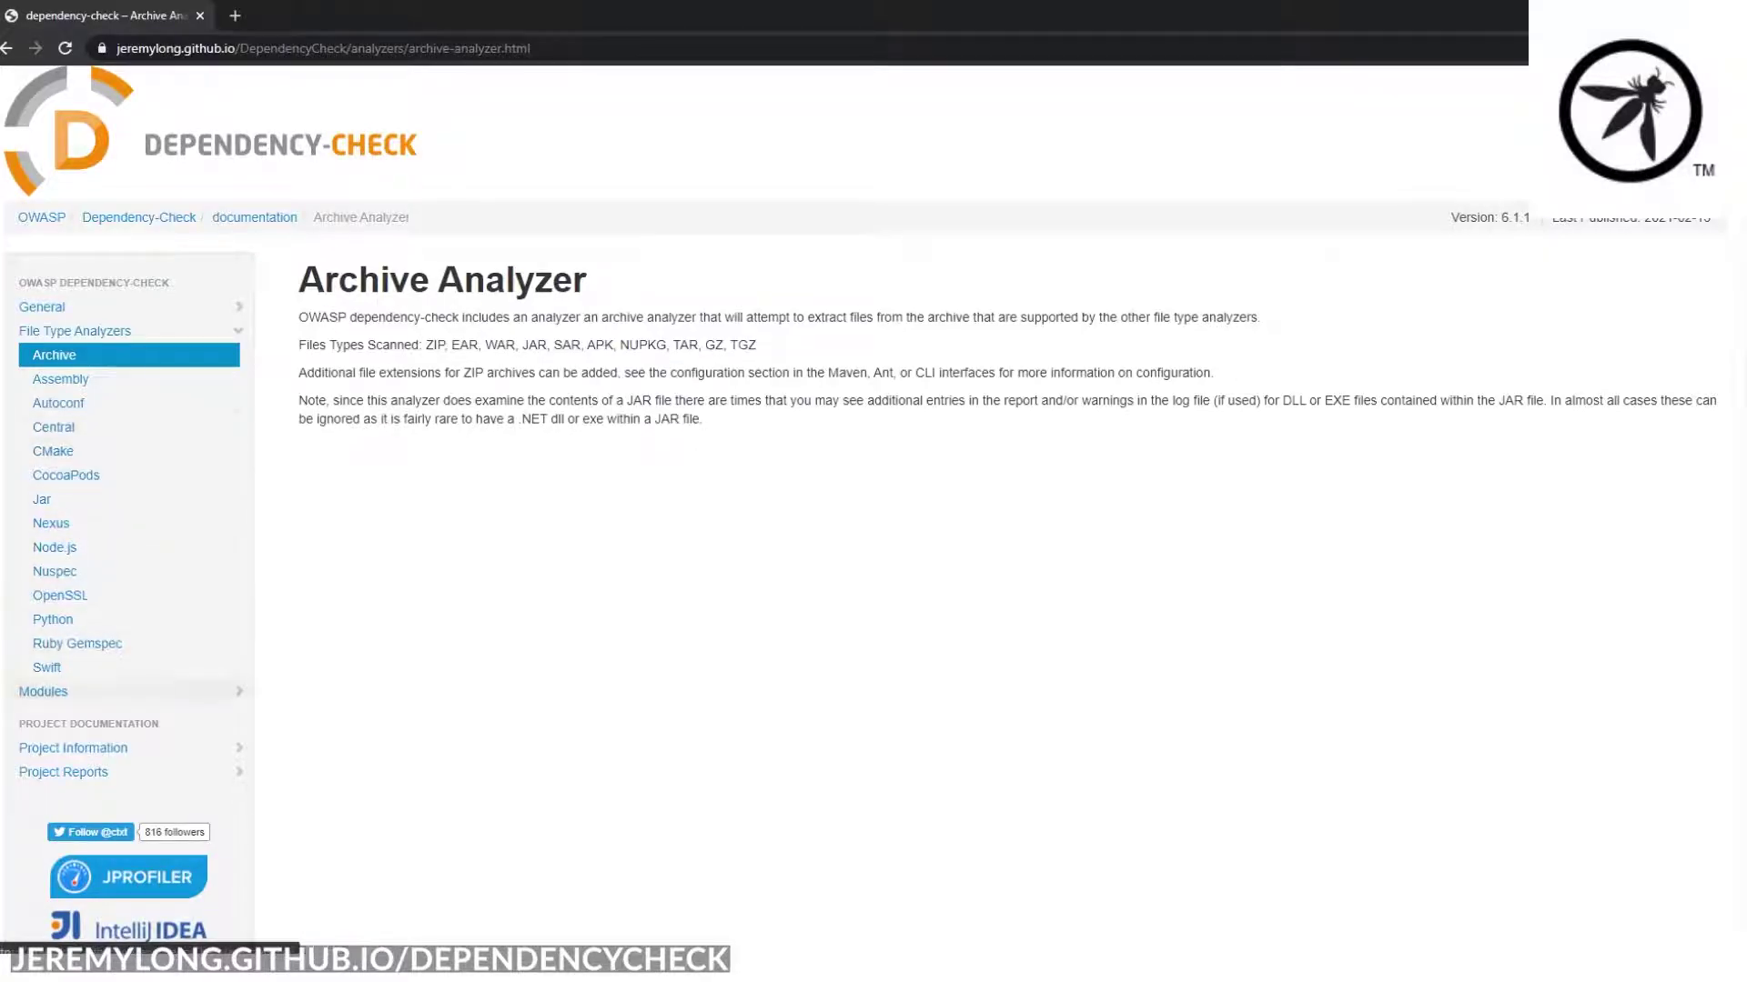
{"action": "left_click", "coordinate": [43, 692]}
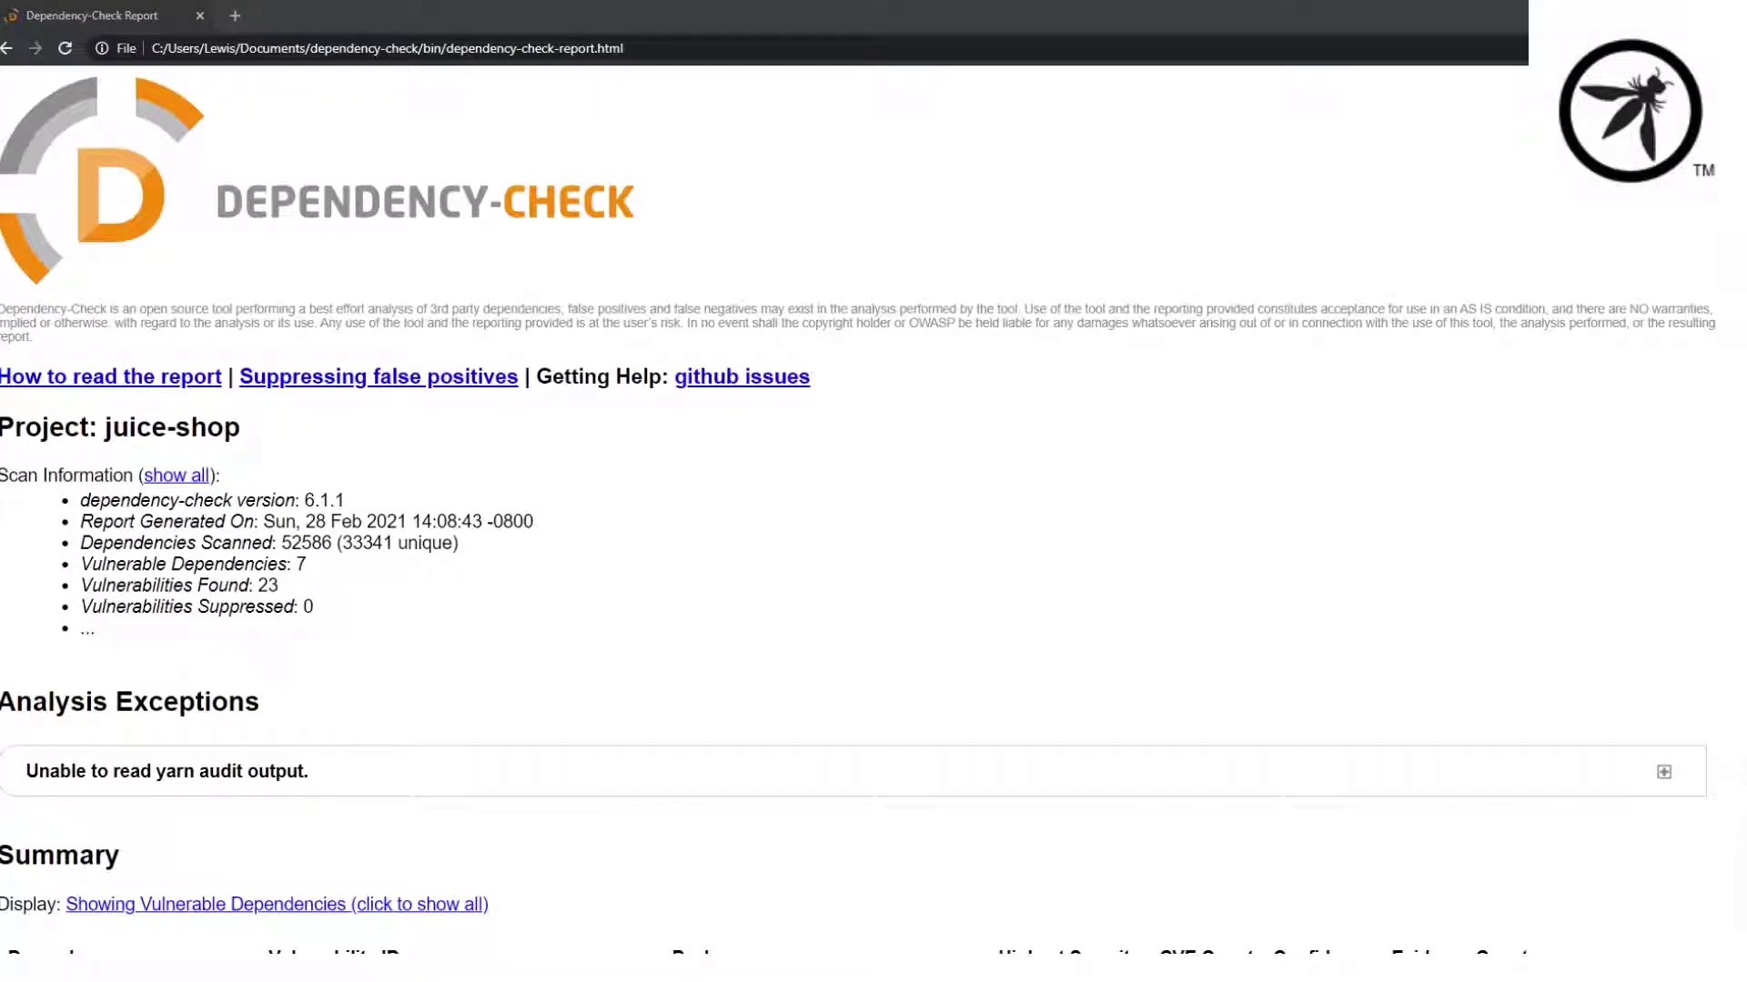
Scroll the juice-shop report to its Summary and Dependencies sections.
{"action": "scroll", "coordinate": [873, 510], "scroll_direction": "down", "scroll_amount": 15}
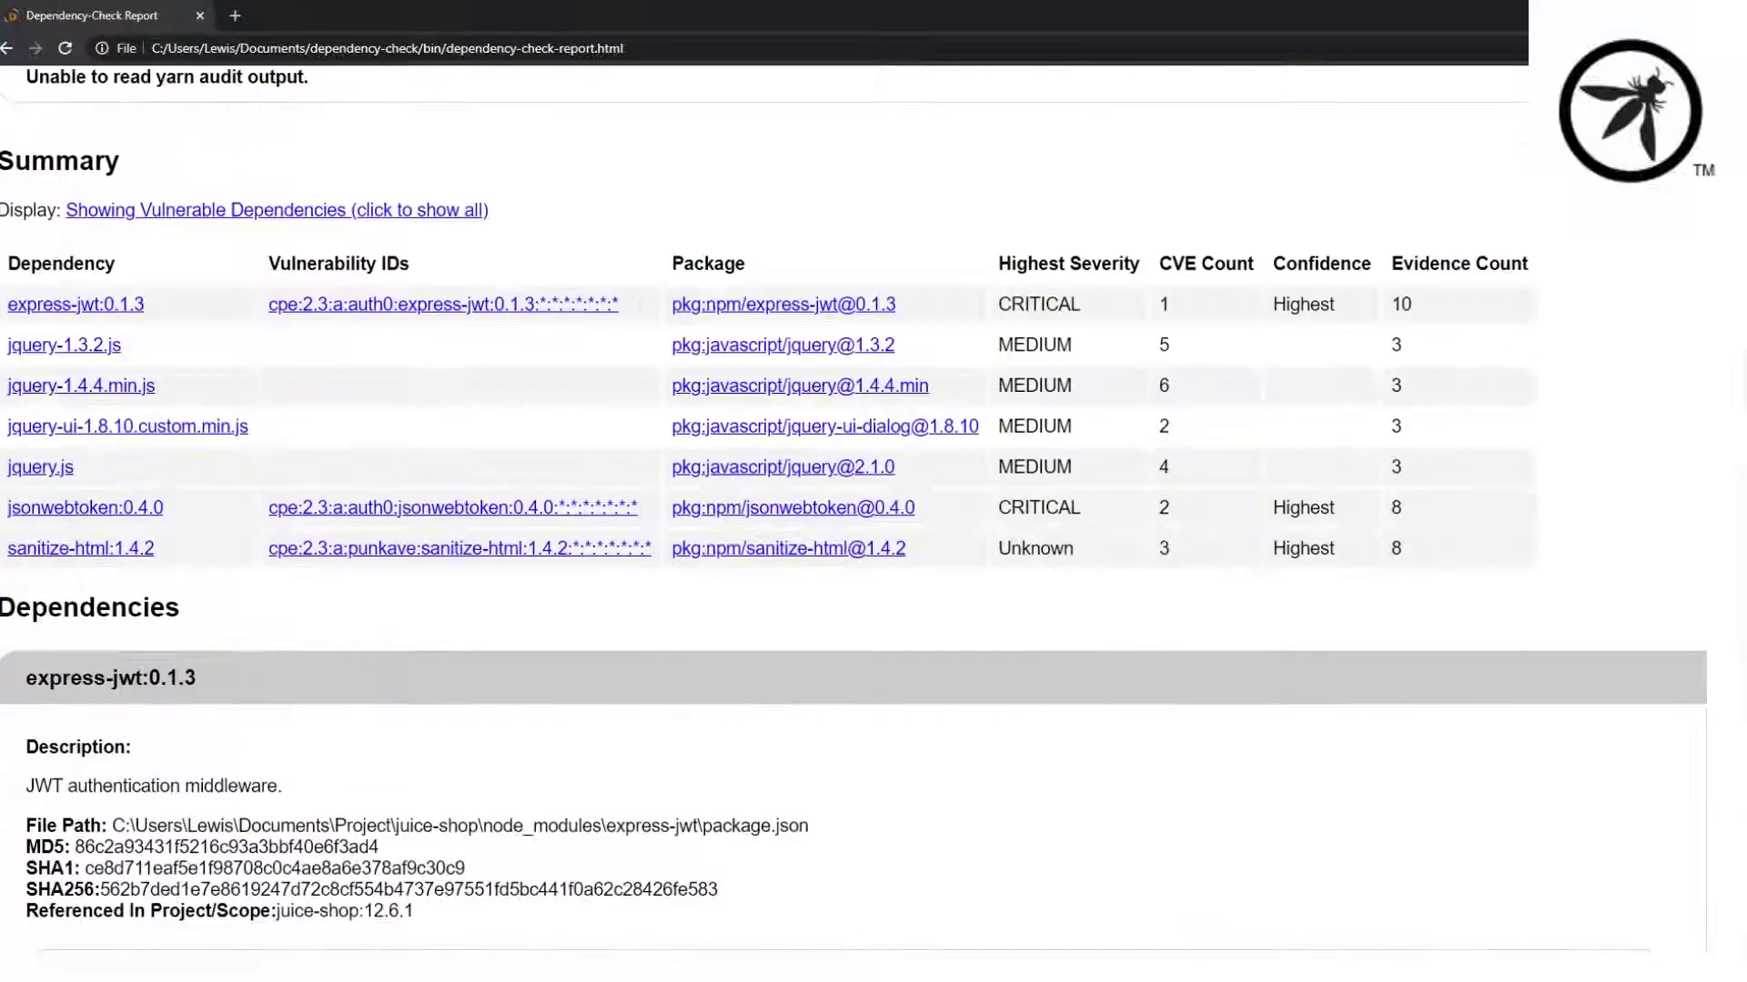
{"action": "scroll", "coordinate": [874, 509], "scroll_direction": "down", "scroll_amount": 6}
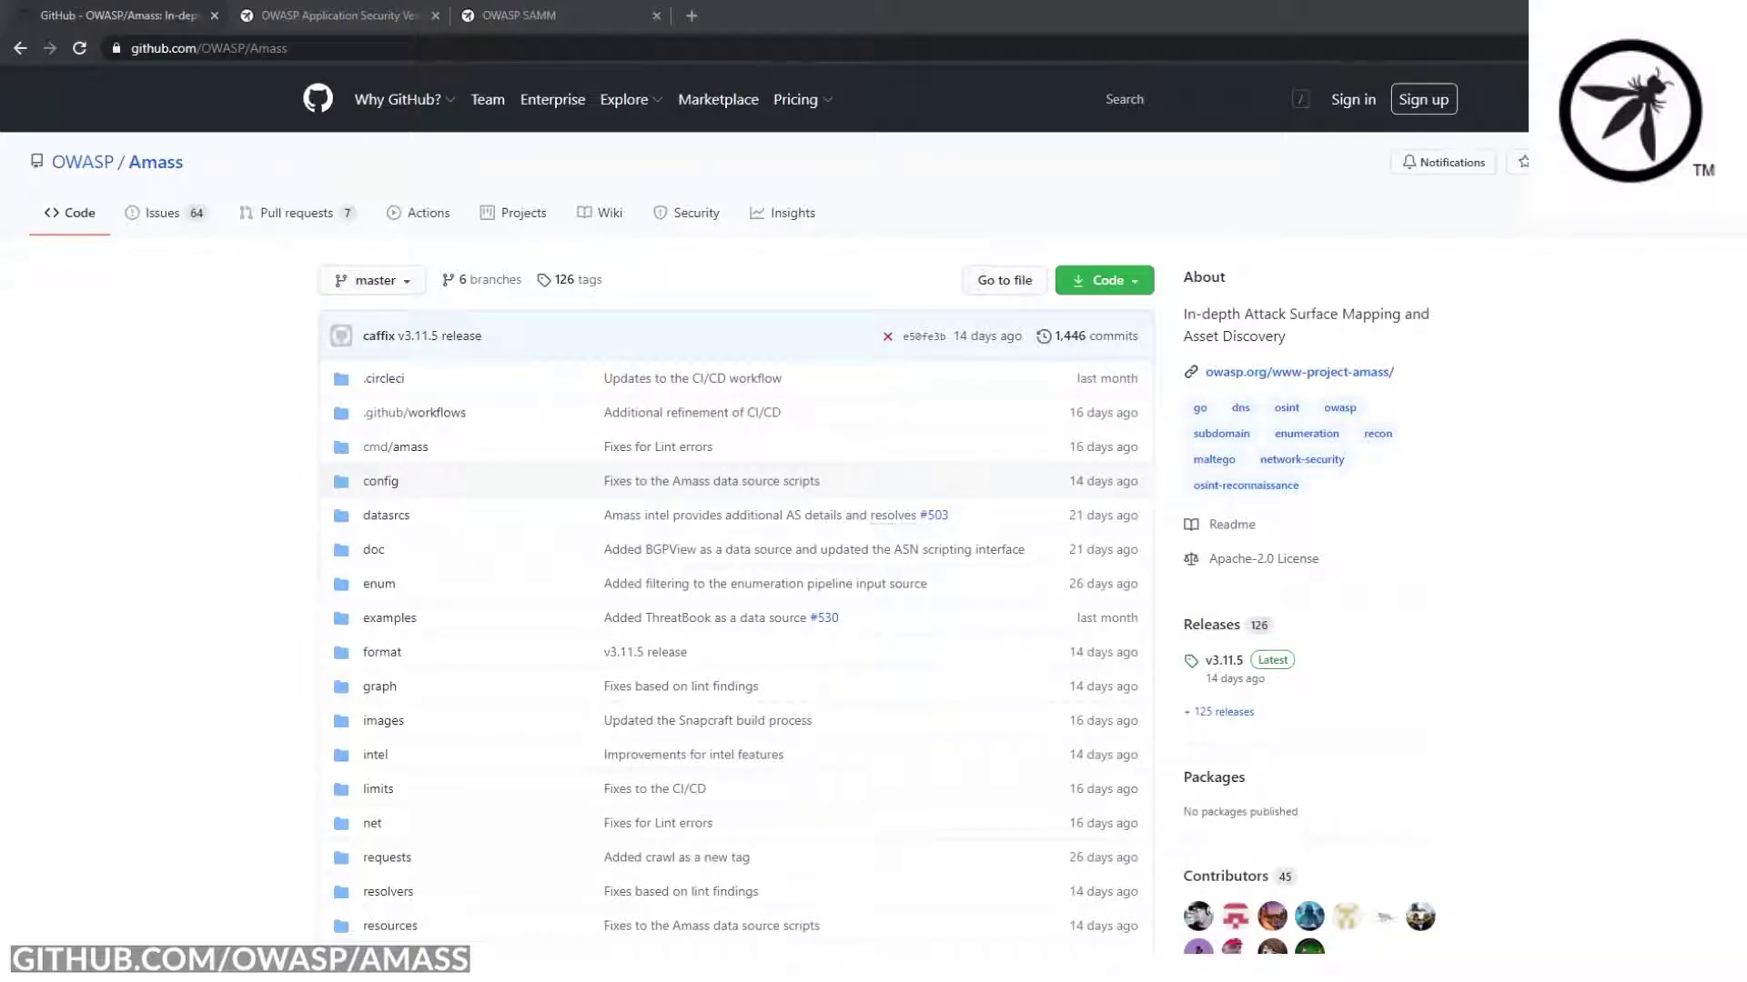
Skim the Amass GitHub repository, then read through the OWASP ASVS project page.
{"action": "scroll", "coordinate": [736, 508], "scroll_direction": "down", "scroll_amount": 15}
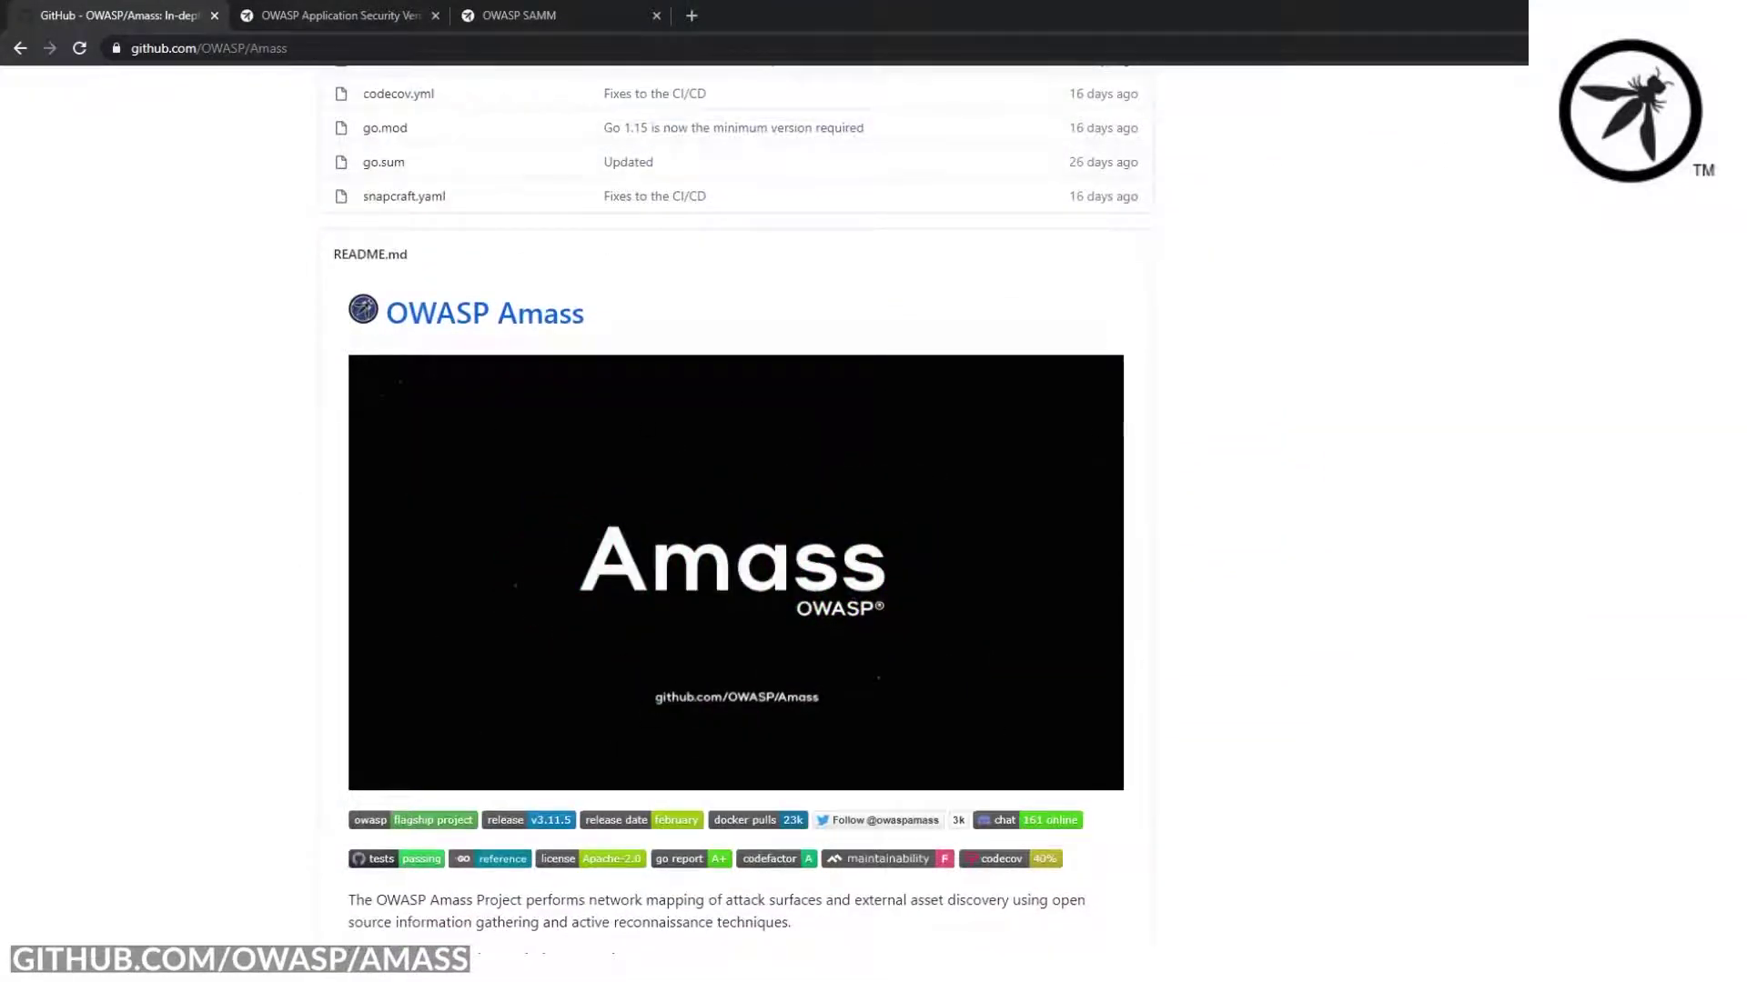
{"action": "key", "text": "ctrl+Tab"}
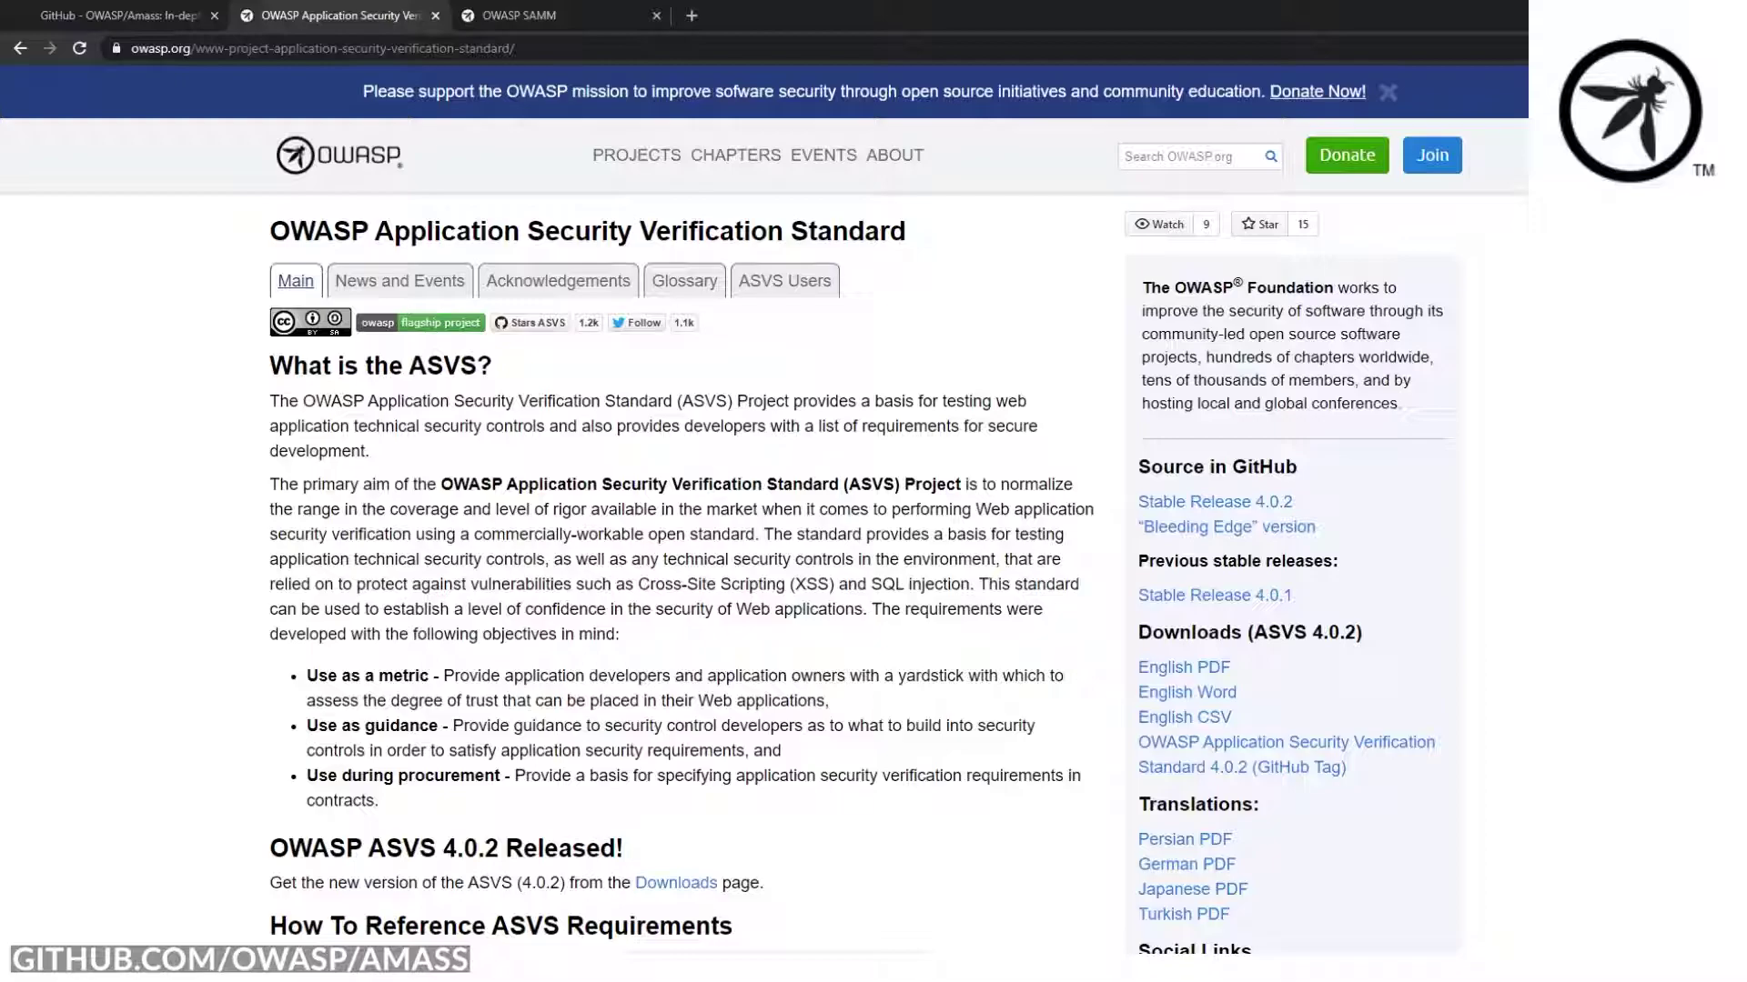
{"action": "scroll", "coordinate": [764, 509], "scroll_direction": "down", "scroll_amount": 2}
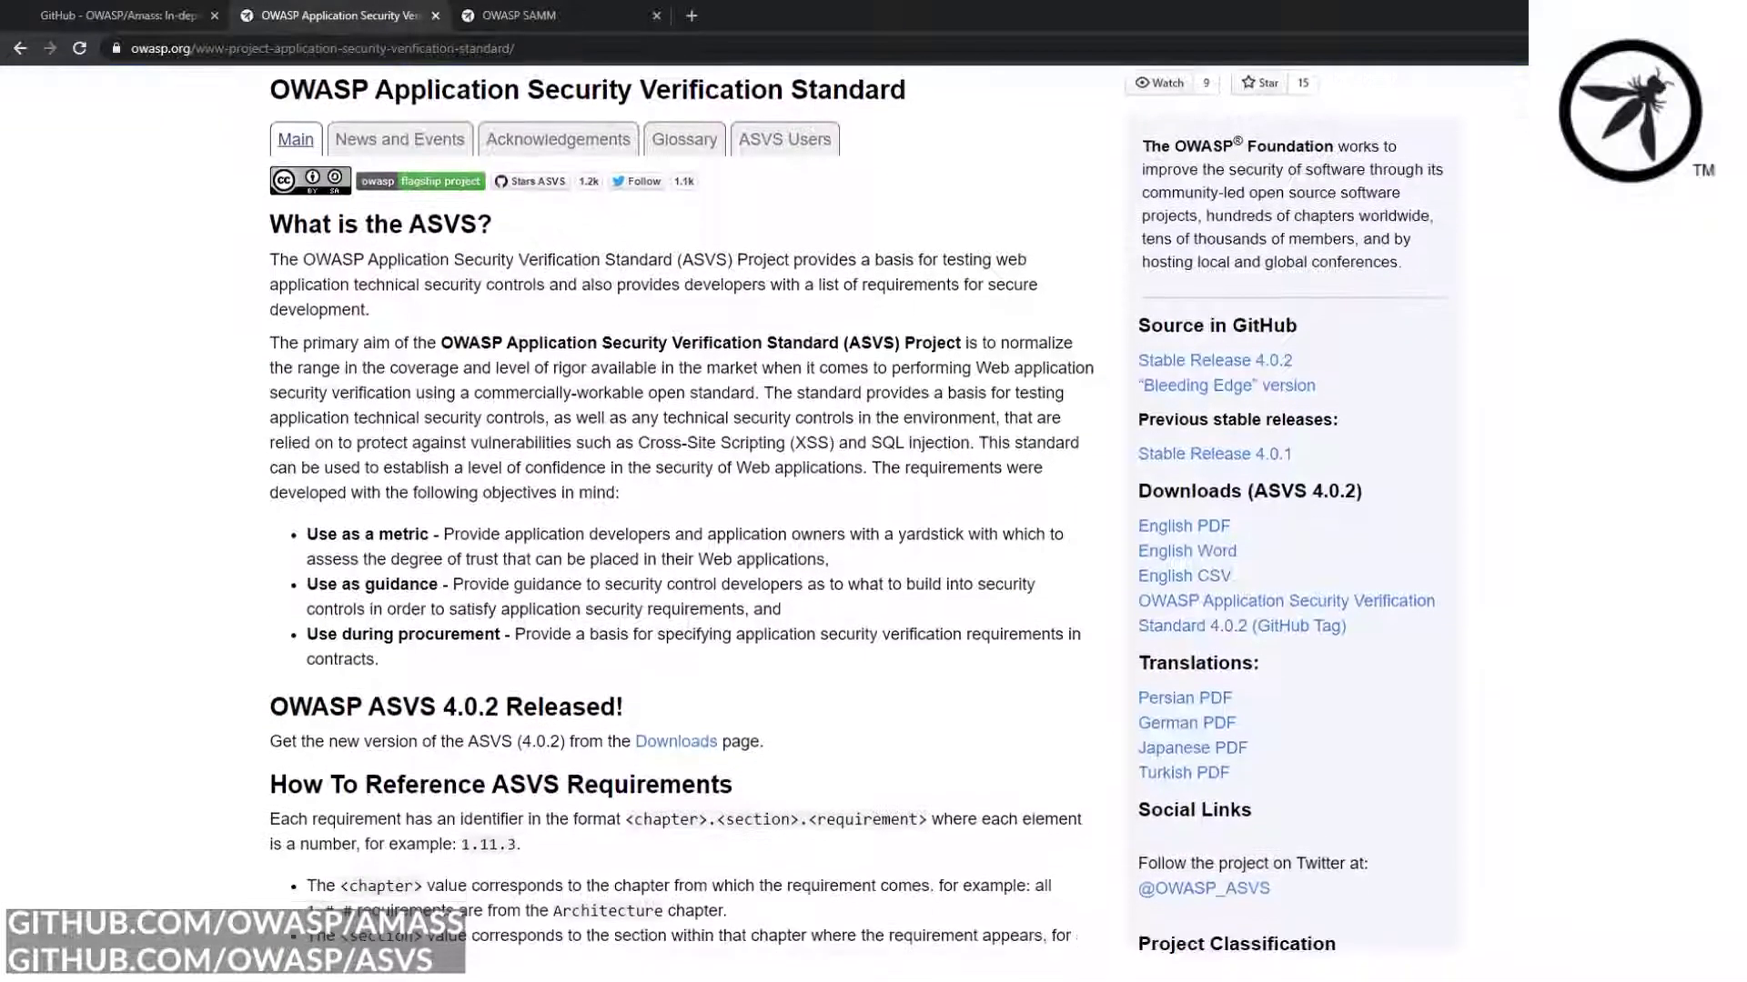
{"action": "scroll", "coordinate": [765, 510], "scroll_direction": "down", "scroll_amount": 5}
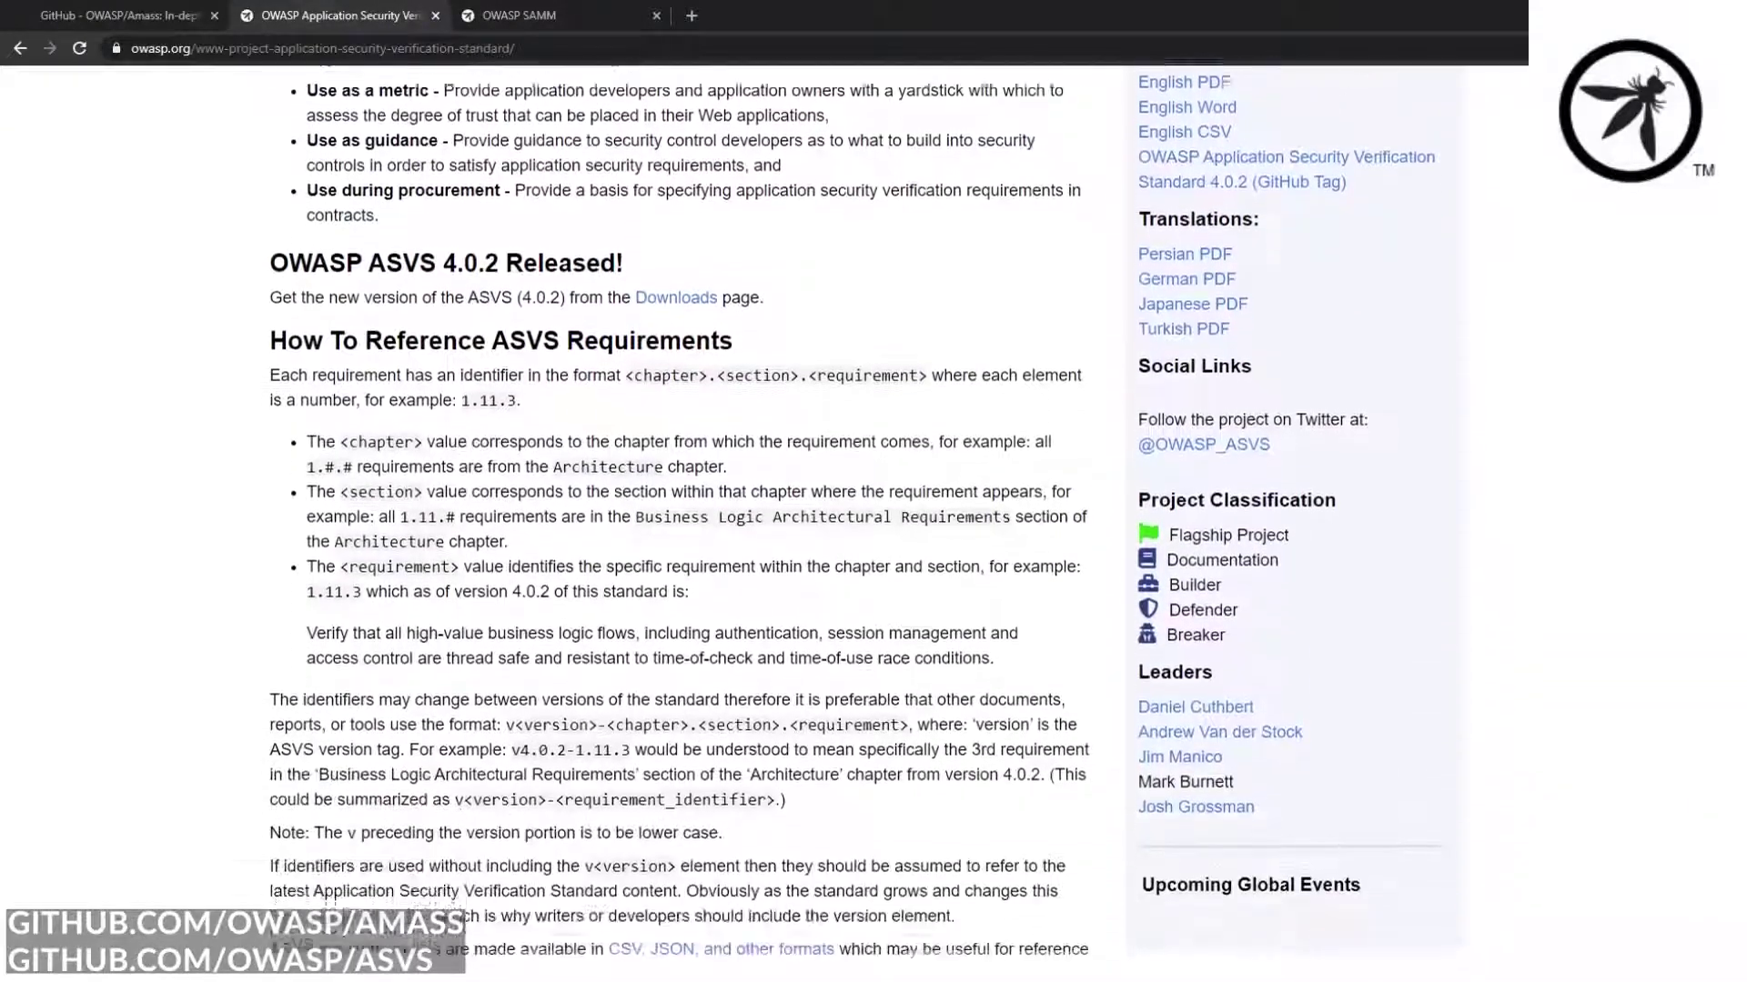
{"action": "scroll", "coordinate": [764, 509], "scroll_direction": "down", "scroll_amount": 3}
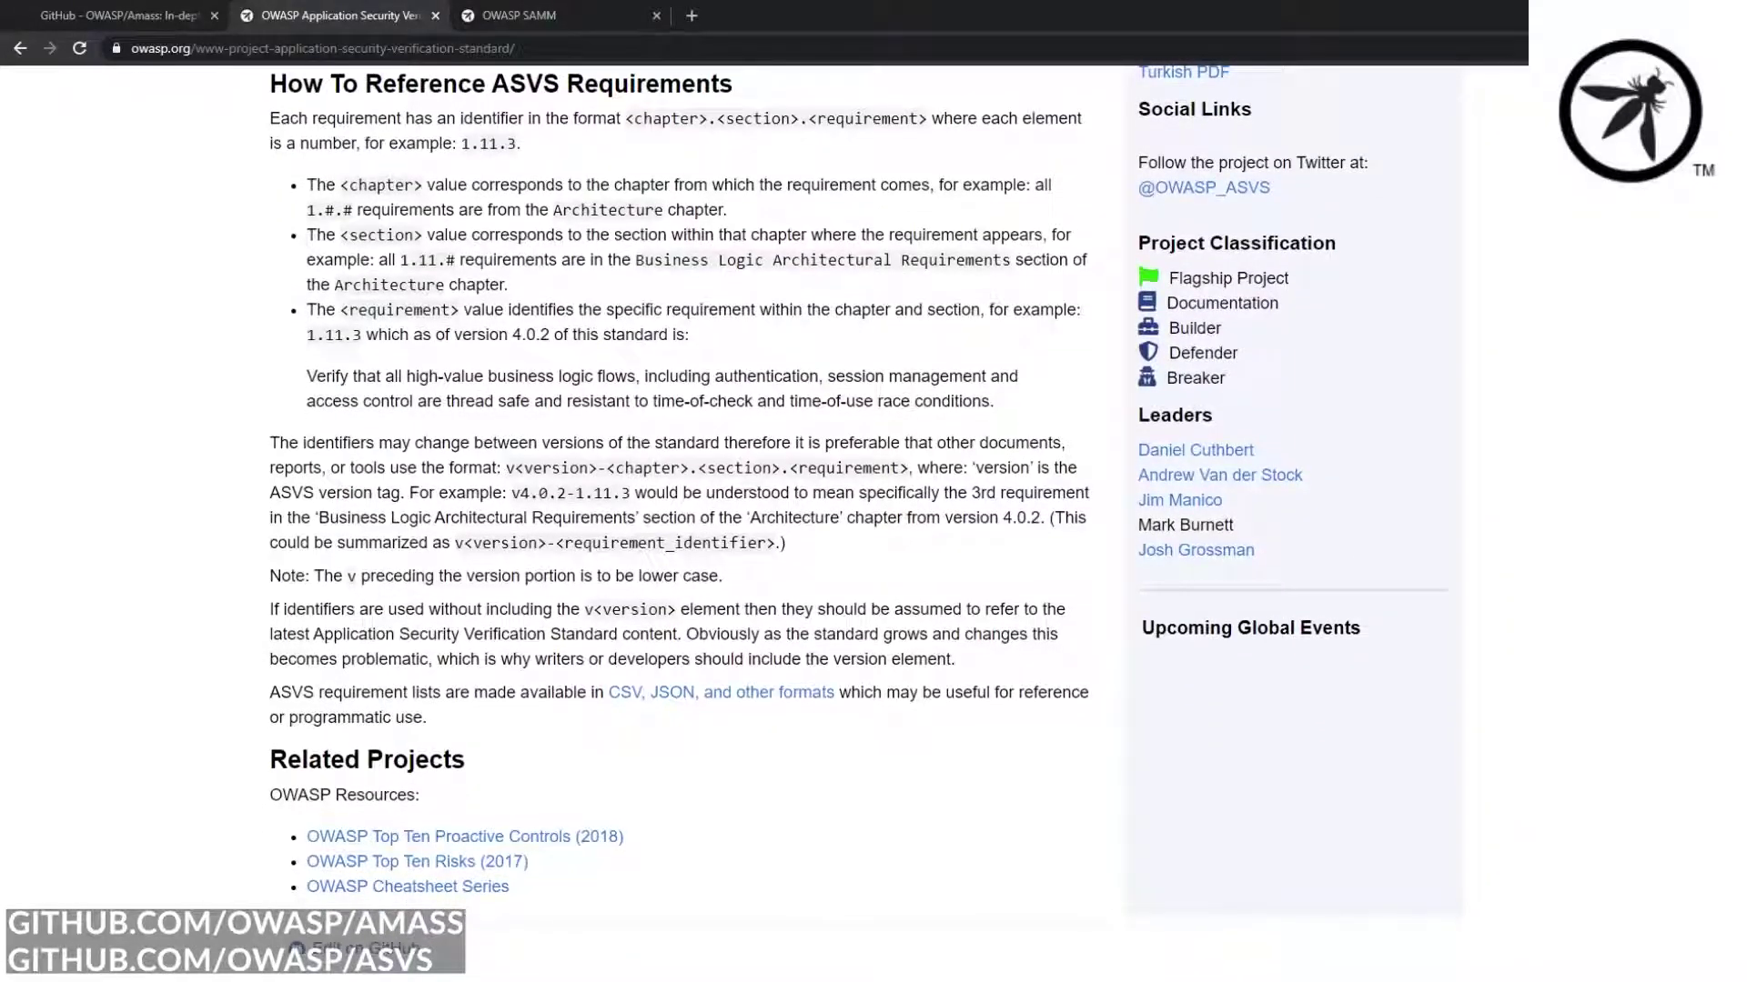
Read through the OWASP SAMM project page, then return to the OWASP projects list.
{"action": "key", "text": "ctrl+Tab"}
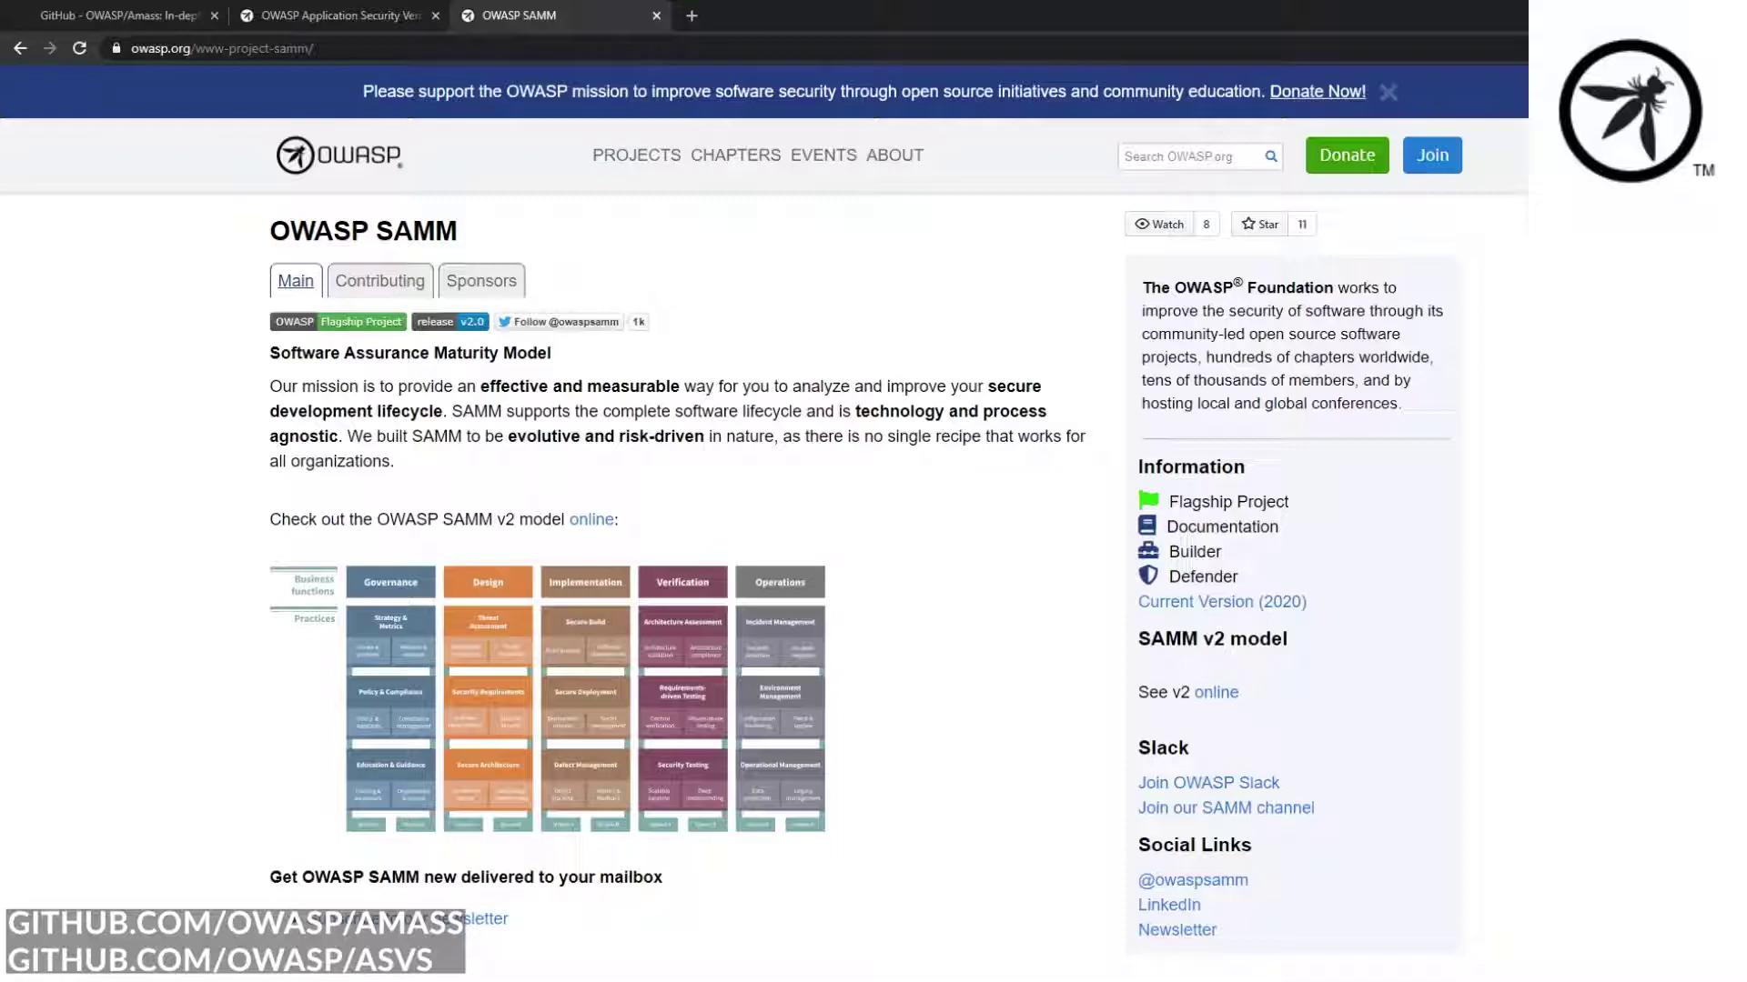
{"action": "scroll", "coordinate": [764, 509], "scroll_direction": "down", "scroll_amount": 2}
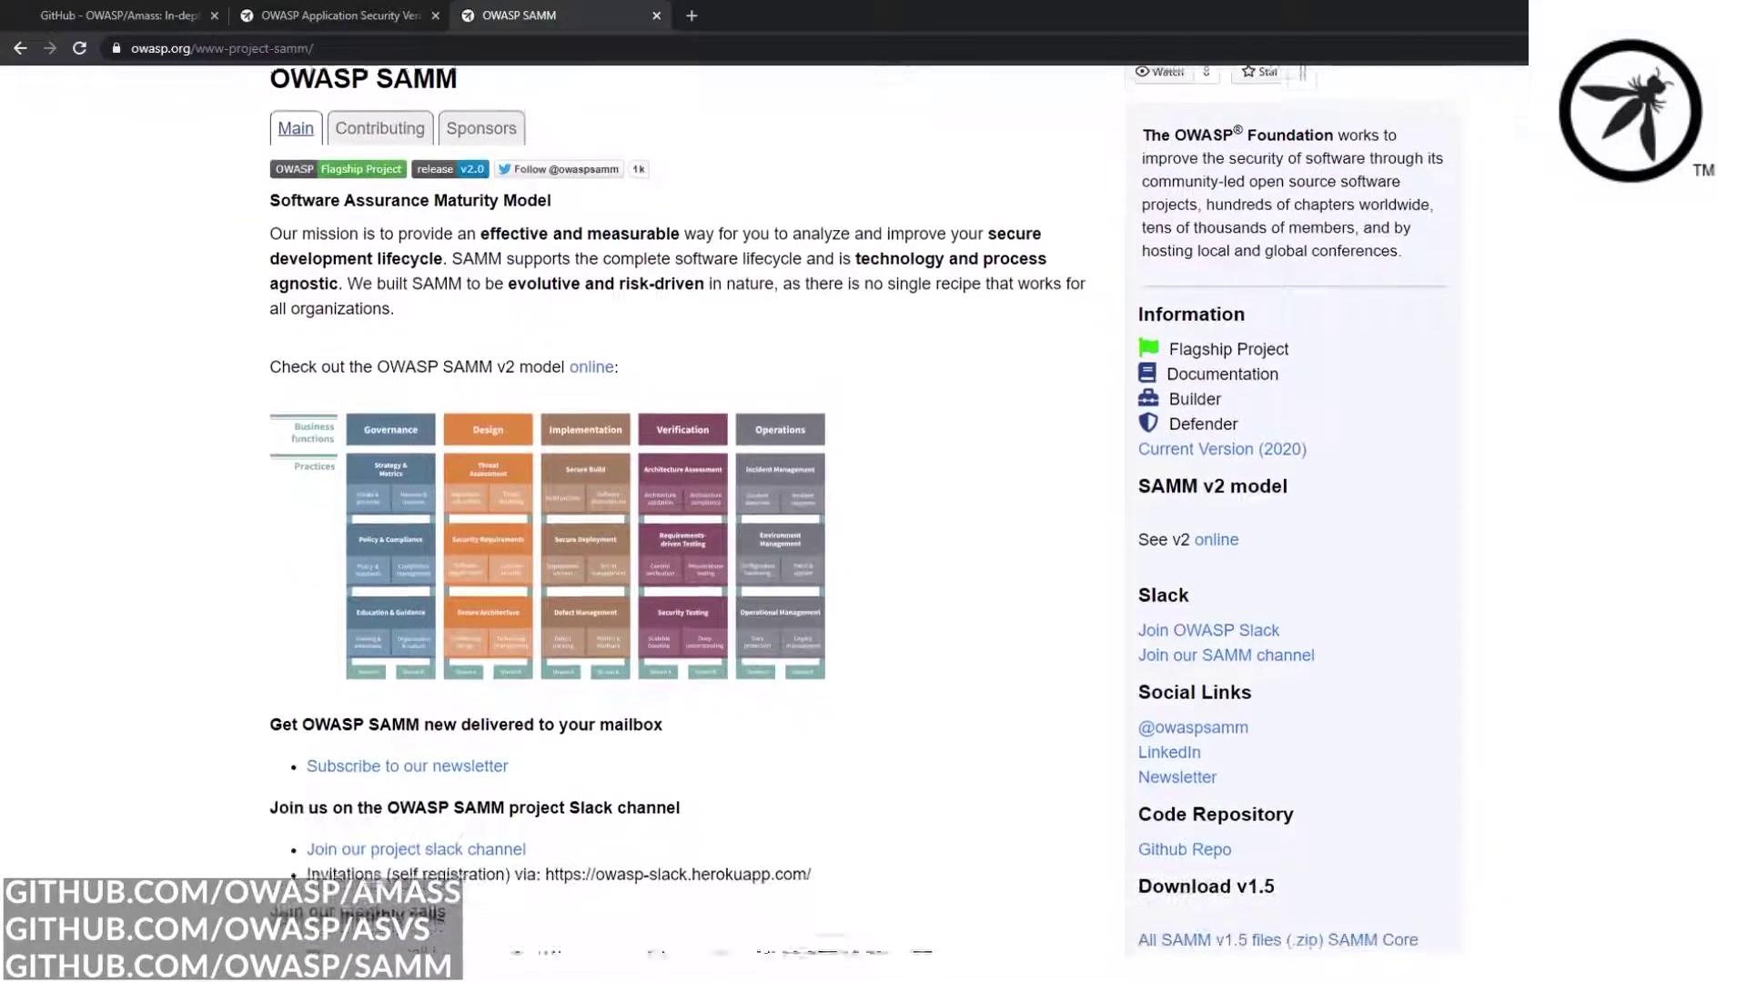
{"action": "scroll", "coordinate": [764, 510], "scroll_direction": "down", "scroll_amount": 3}
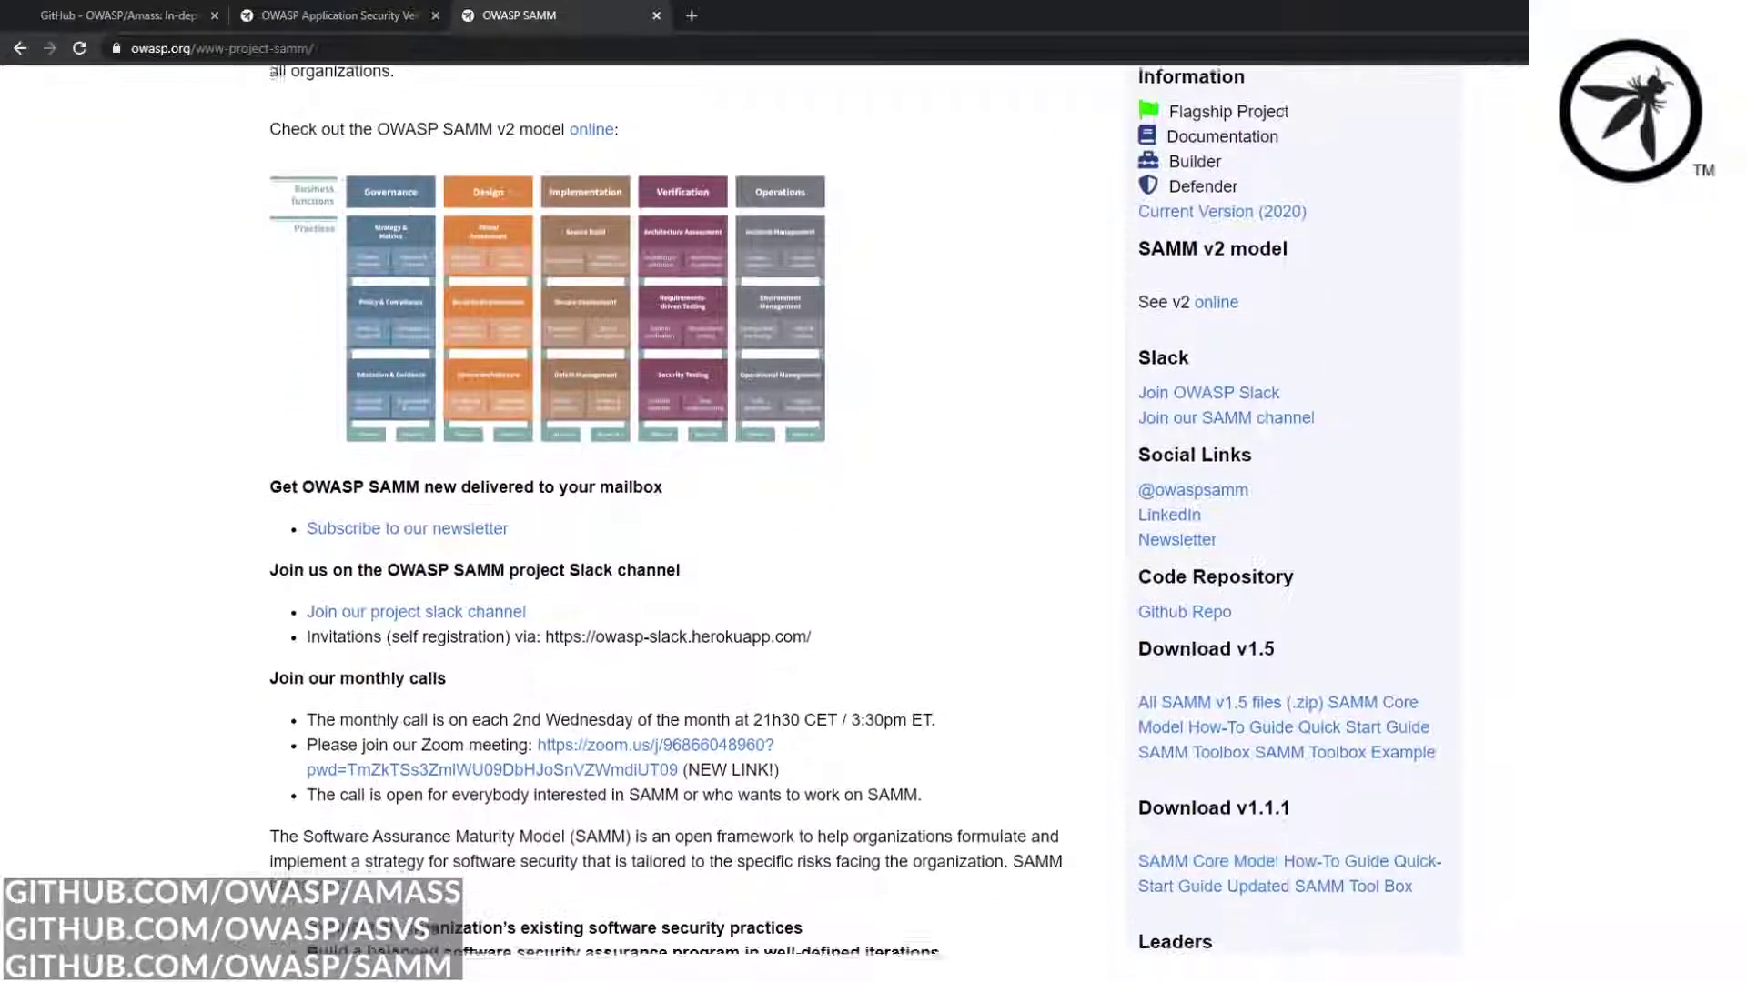
{"action": "scroll", "coordinate": [765, 510], "scroll_direction": "down", "scroll_amount": 2}
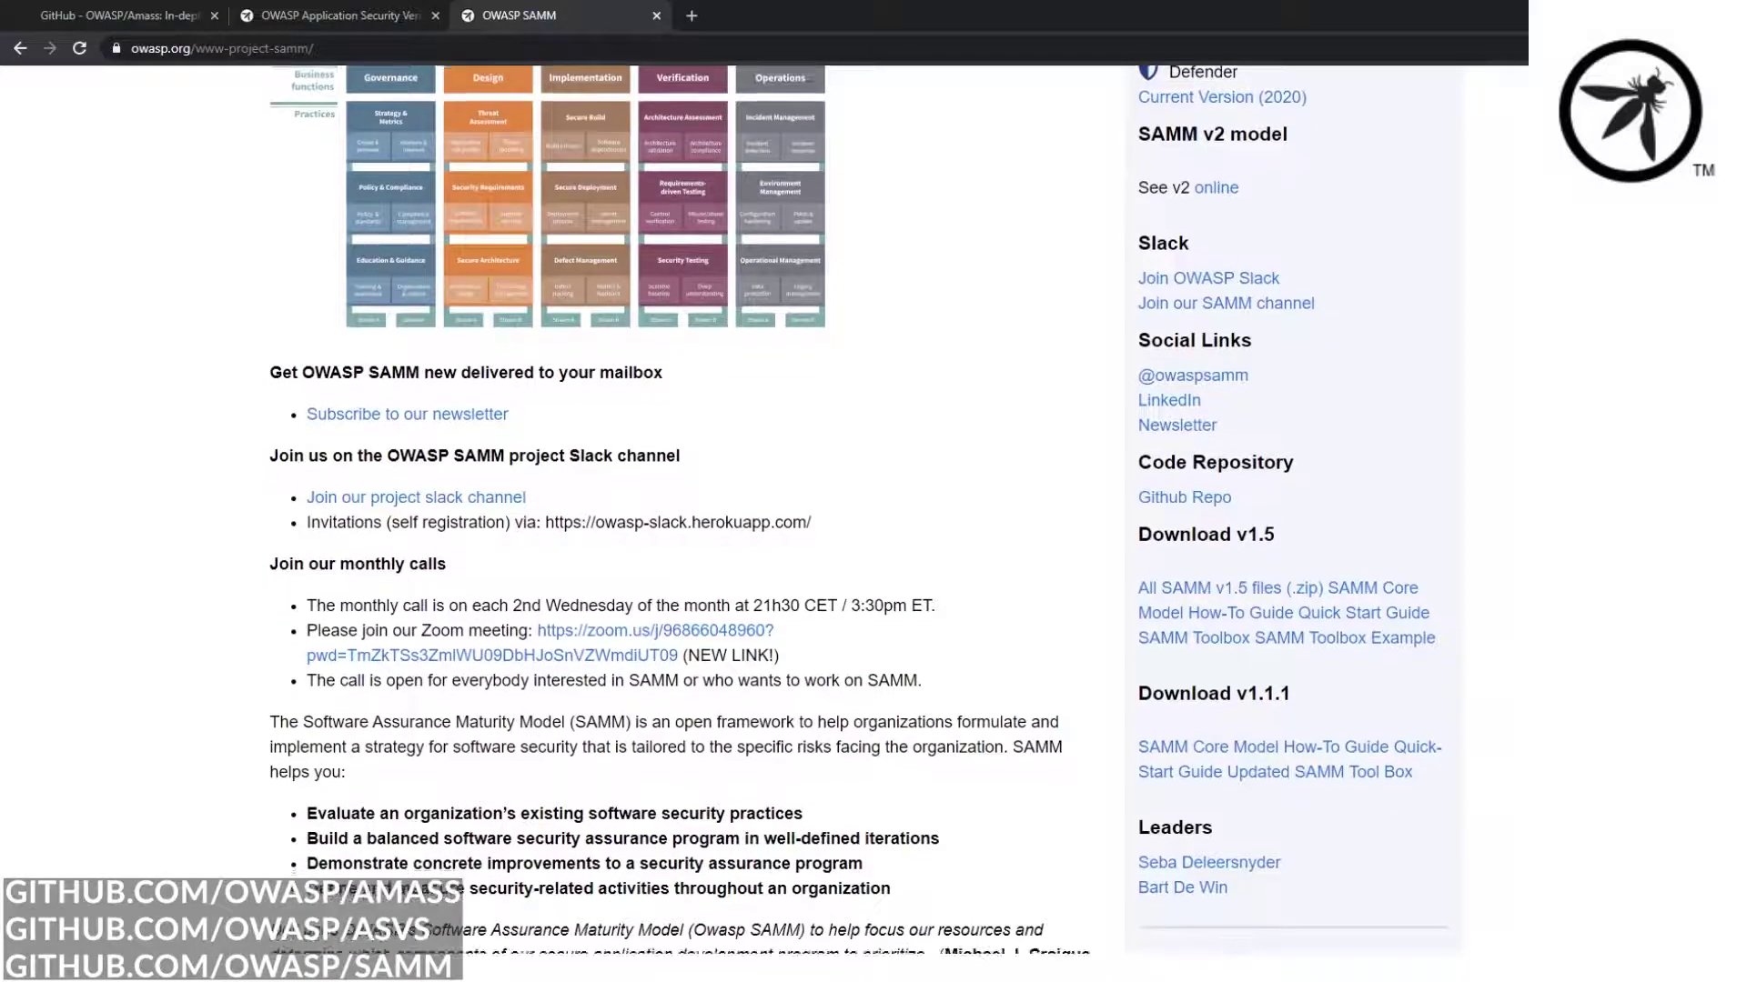
{"action": "key", "text": "alt+Left"}
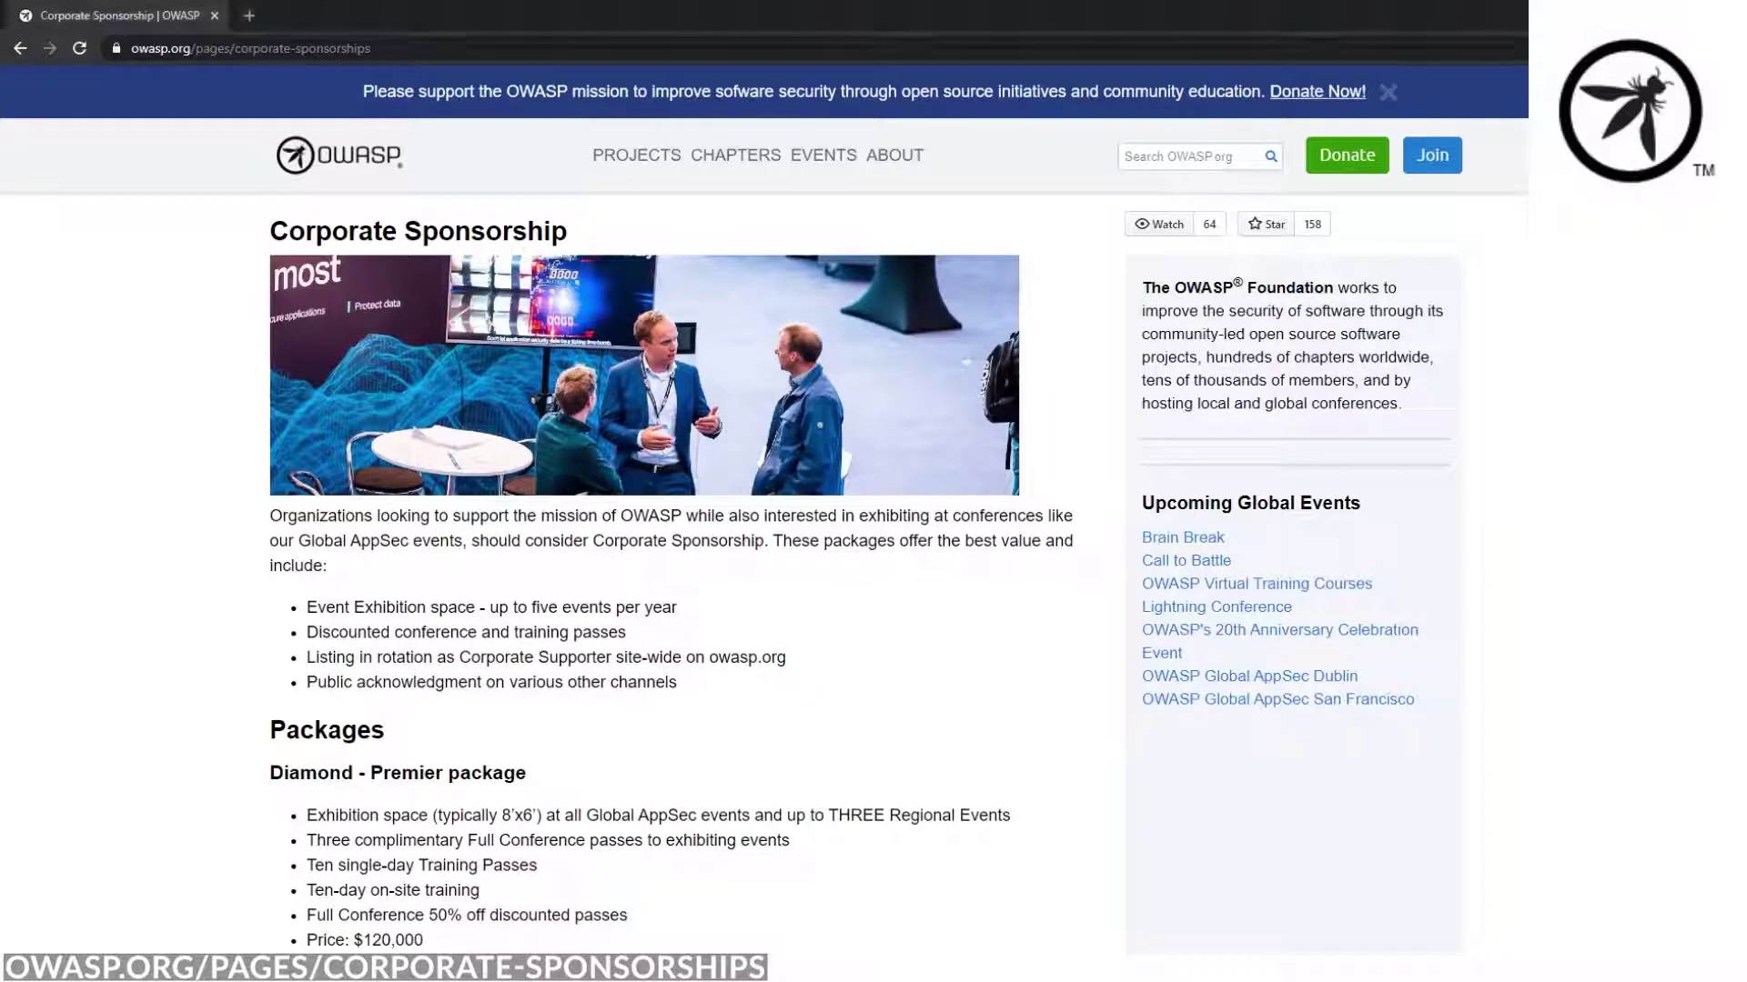
Scroll past the sponsorship packages to the membership options: One Year $50, Two Year $95, Lifetime $500.
{"action": "scroll", "coordinate": [764, 509], "scroll_direction": "down", "scroll_amount": 6}
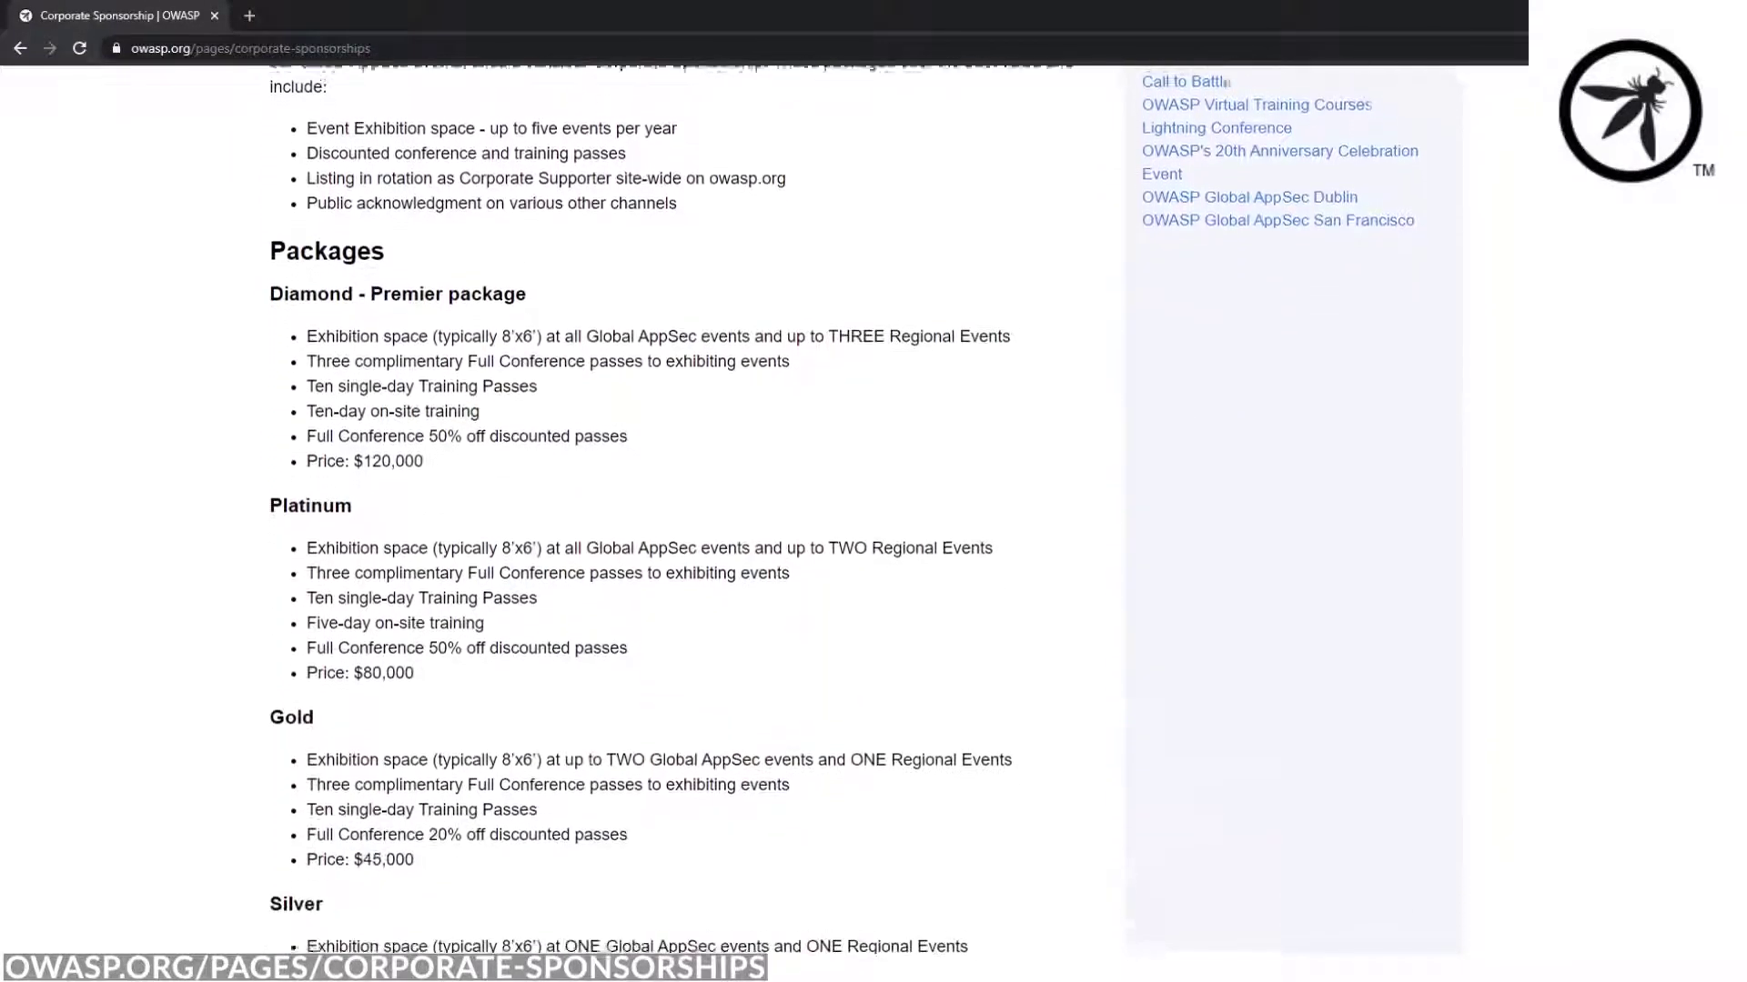
{"action": "scroll", "coordinate": [764, 510], "scroll_direction": "down", "scroll_amount": 1}
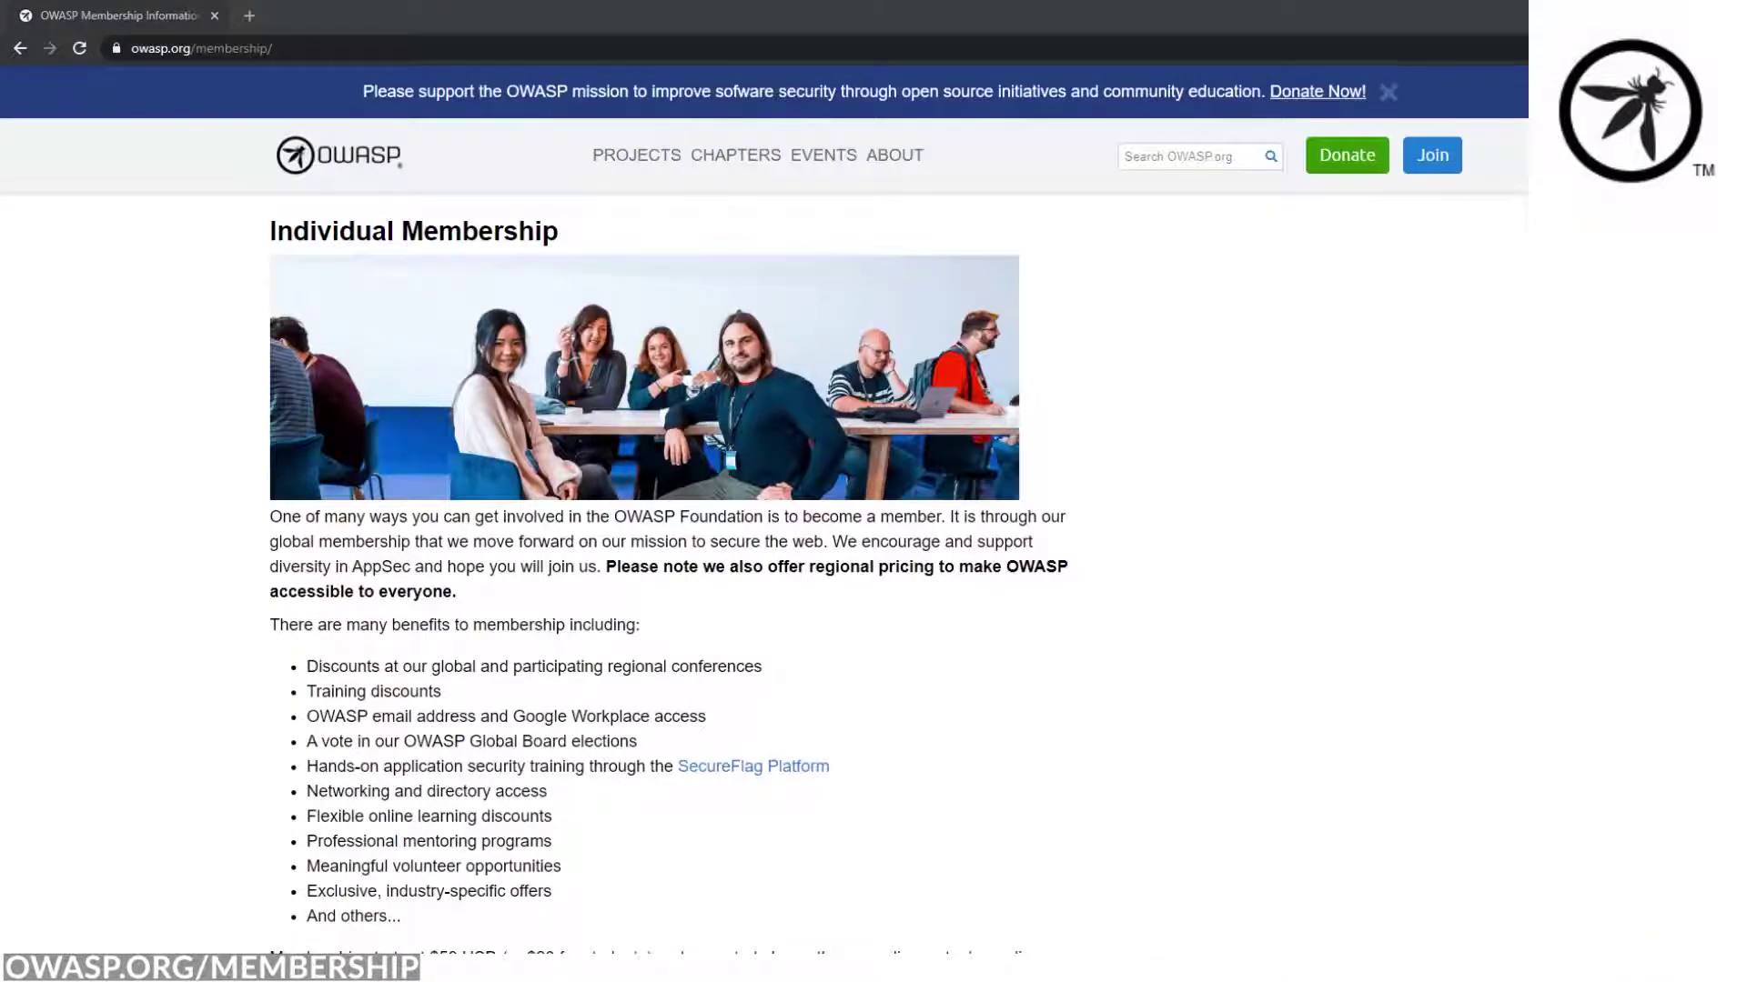
{"action": "scroll", "coordinate": [765, 508], "scroll_direction": "down", "scroll_amount": 2}
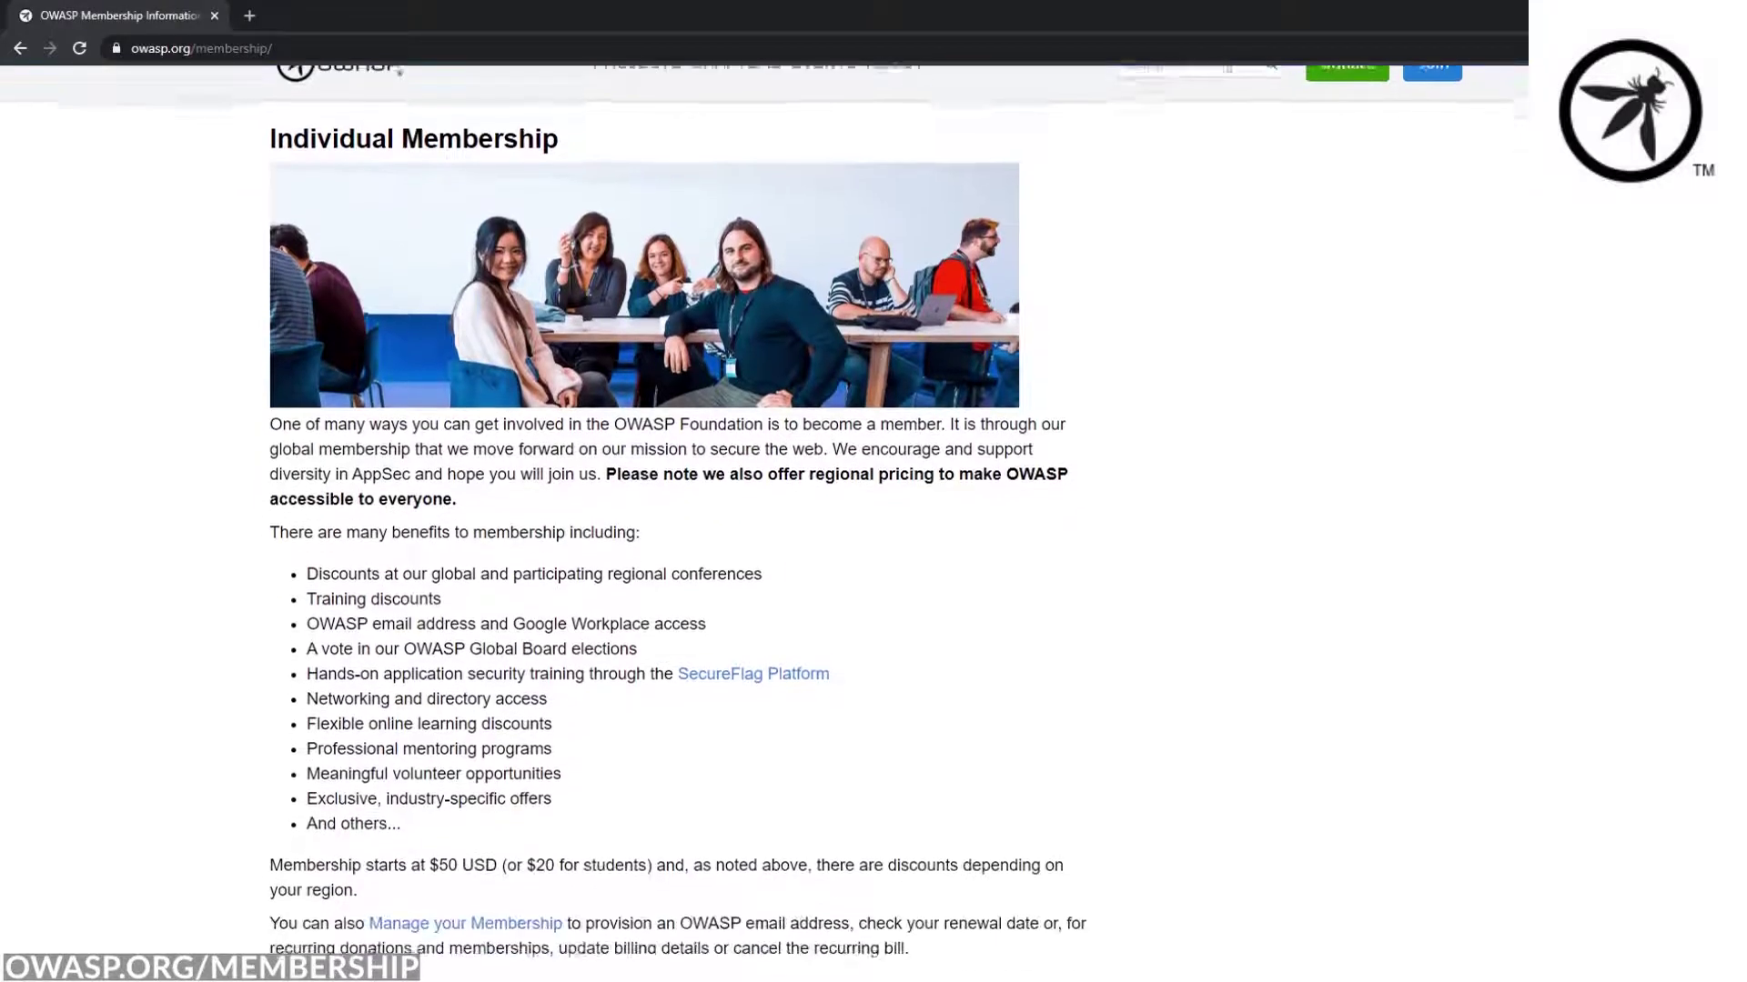
{"action": "scroll", "coordinate": [765, 508], "scroll_direction": "down", "scroll_amount": 3}
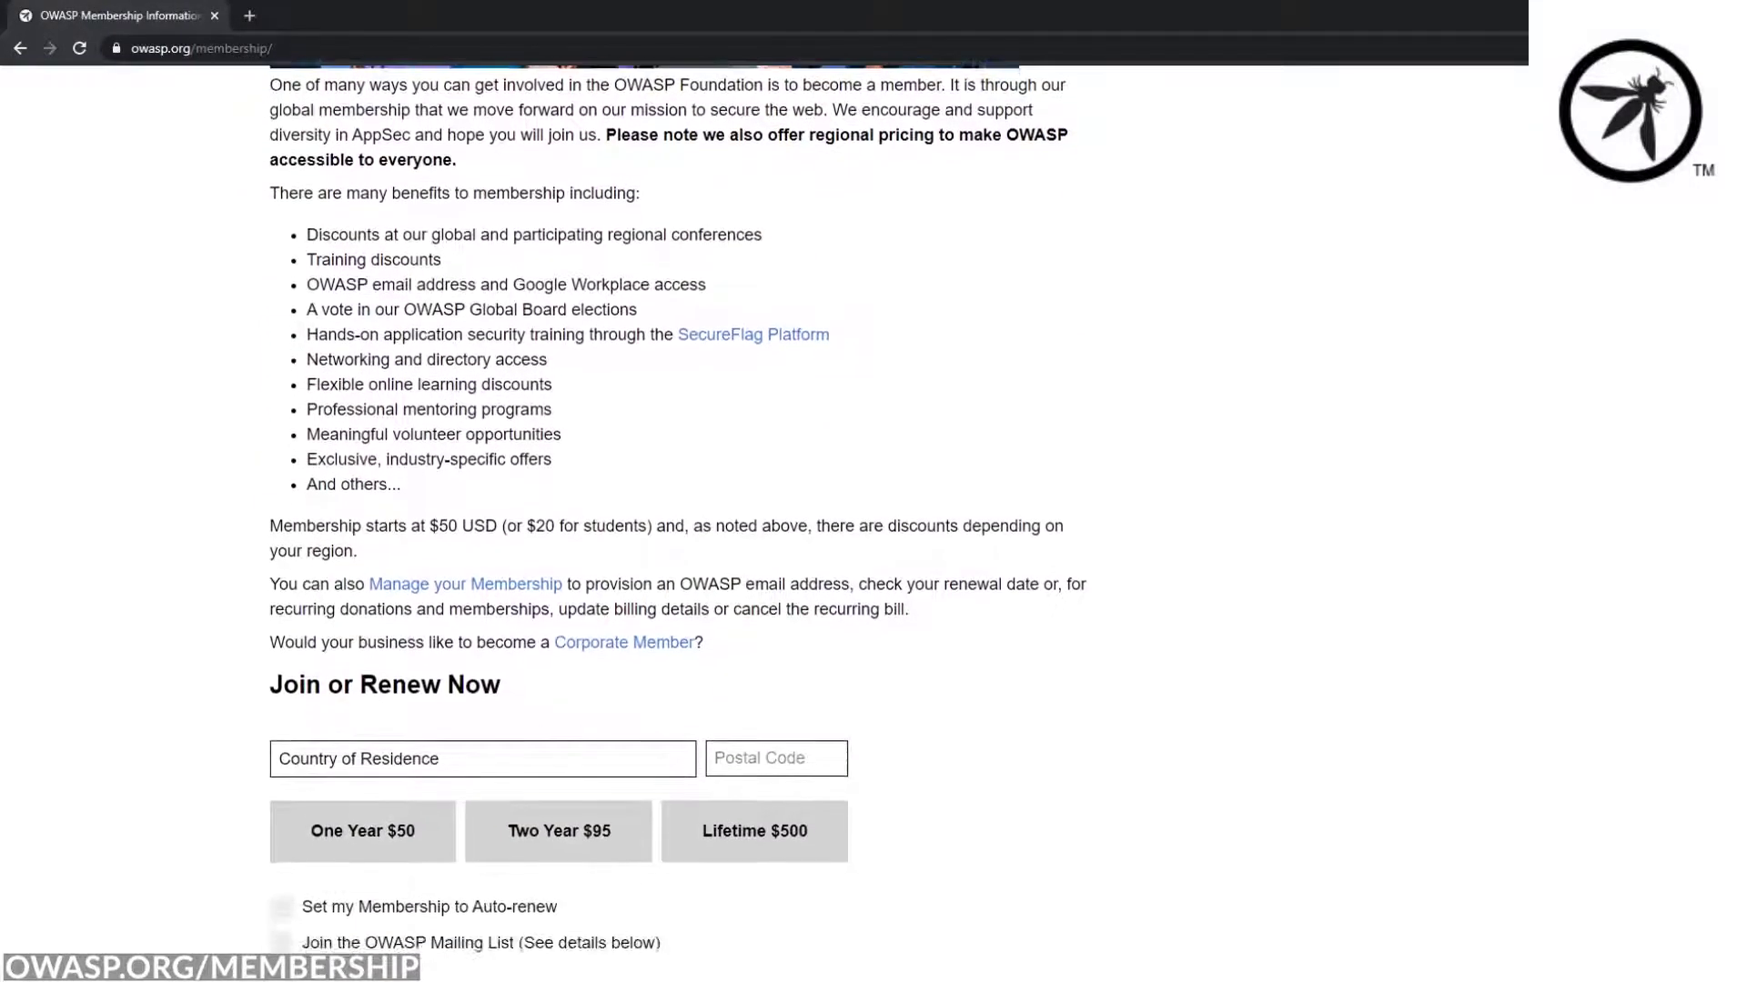
{"action": "scroll", "coordinate": [765, 508], "scroll_direction": "down", "scroll_amount": 1}
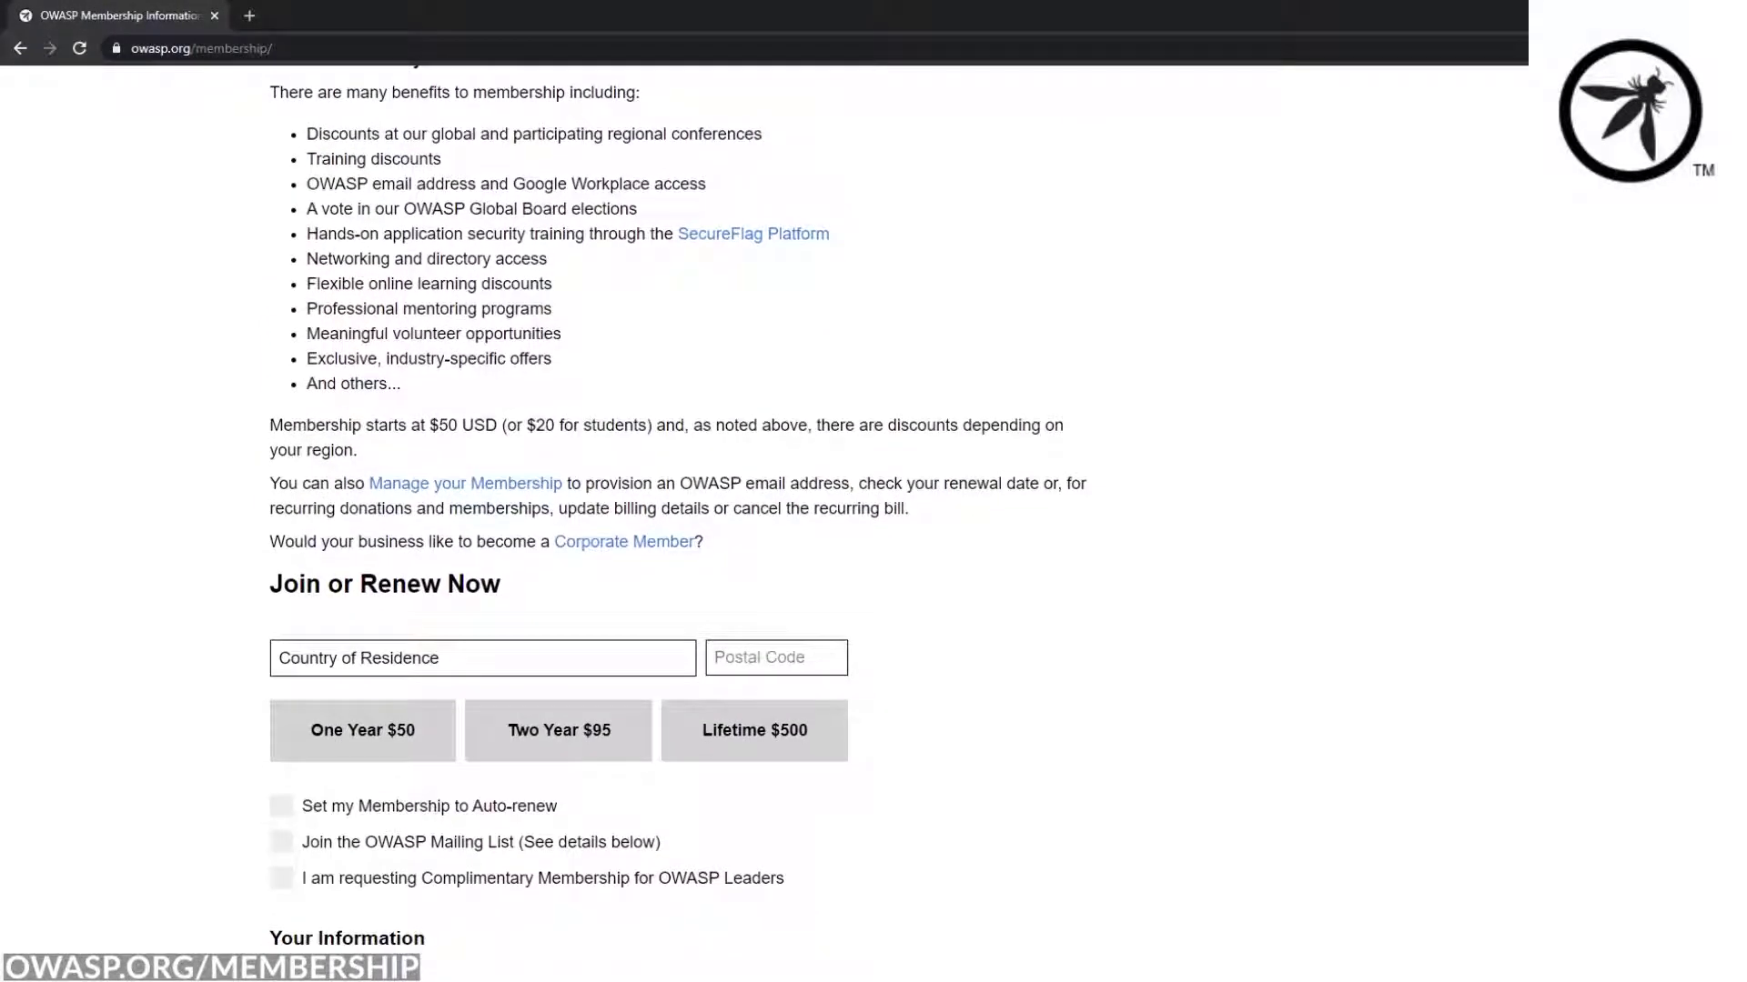